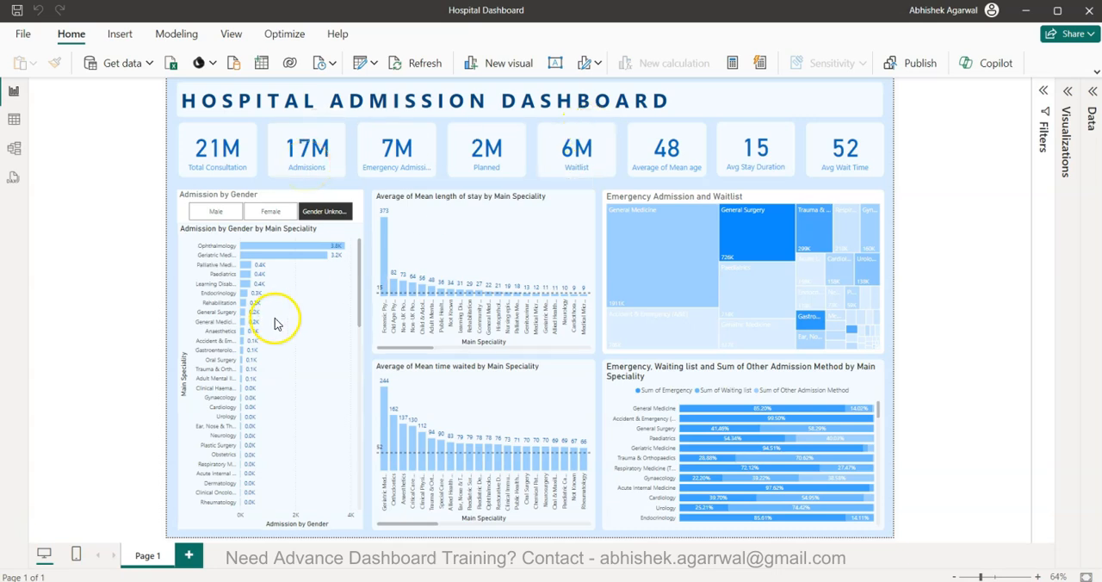
Compare the Admission by Gender by Main Speciality chart for Male, Female and Gender Unknown using the gender slicer
{"action": "left_click", "coordinate": [220, 213]}
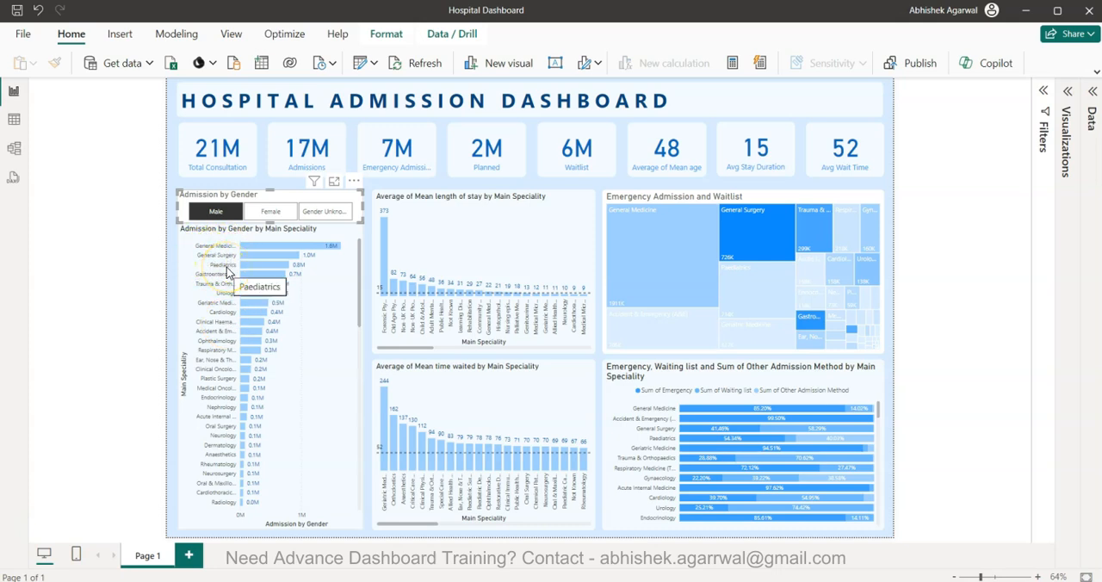
{"action": "left_click", "coordinate": [270, 213]}
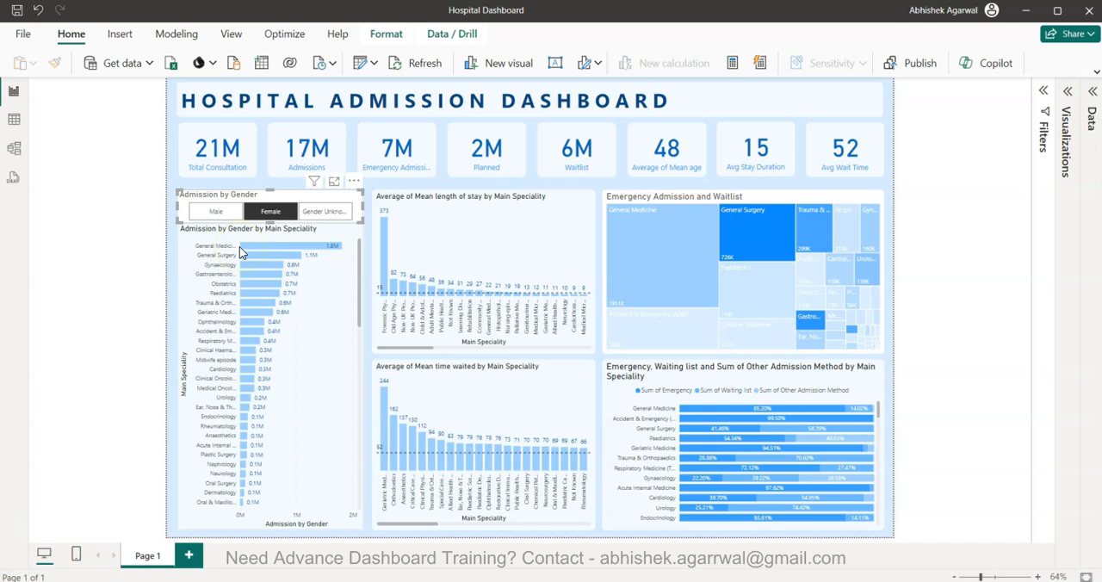
{"action": "left_click", "coordinate": [327, 214]}
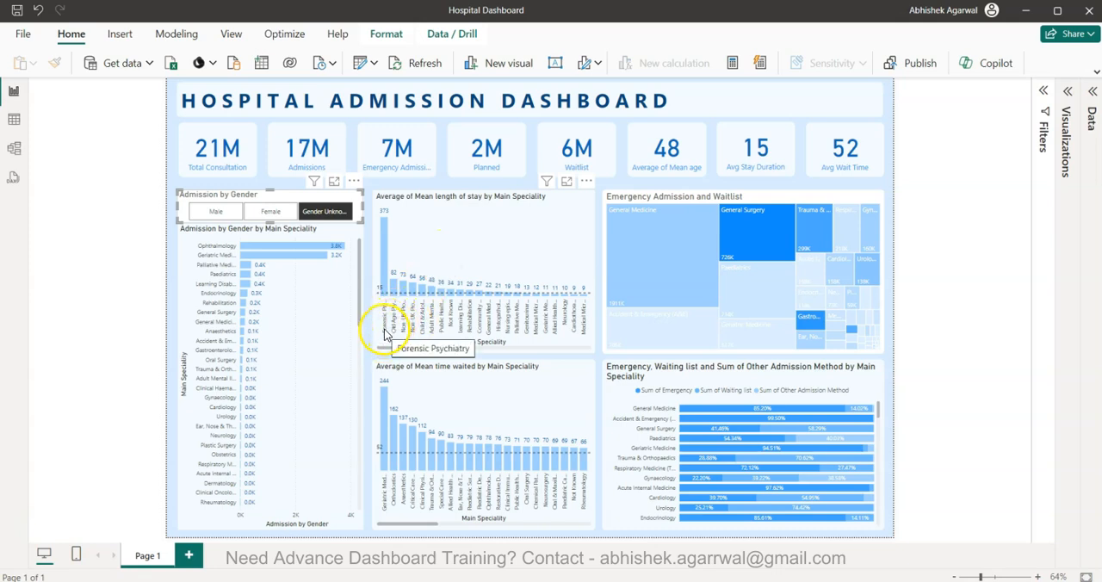
View the Average of Mean length of stay by Main Speciality chart in focus mode, and return to the report
{"action": "left_click", "coordinate": [567, 181]}
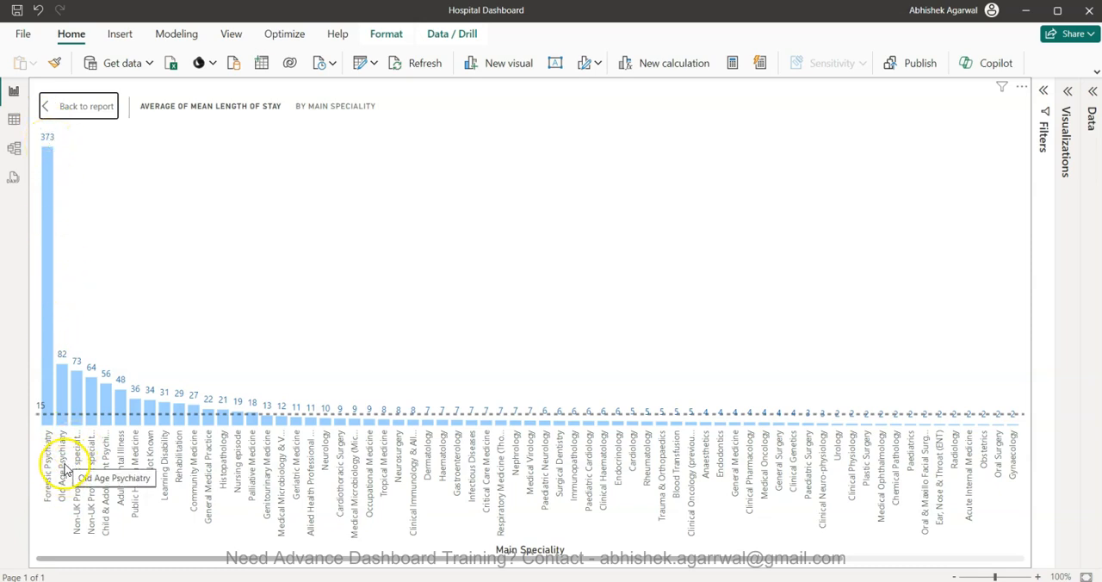
{"action": "mouse_move", "coordinate": [66, 383]}
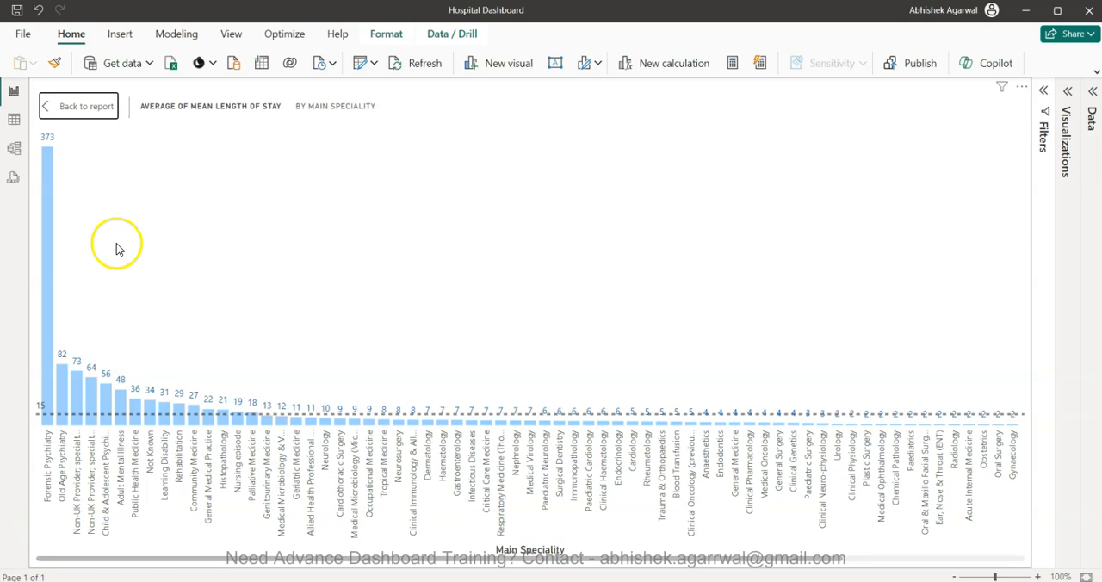
{"action": "left_click", "coordinate": [93, 109]}
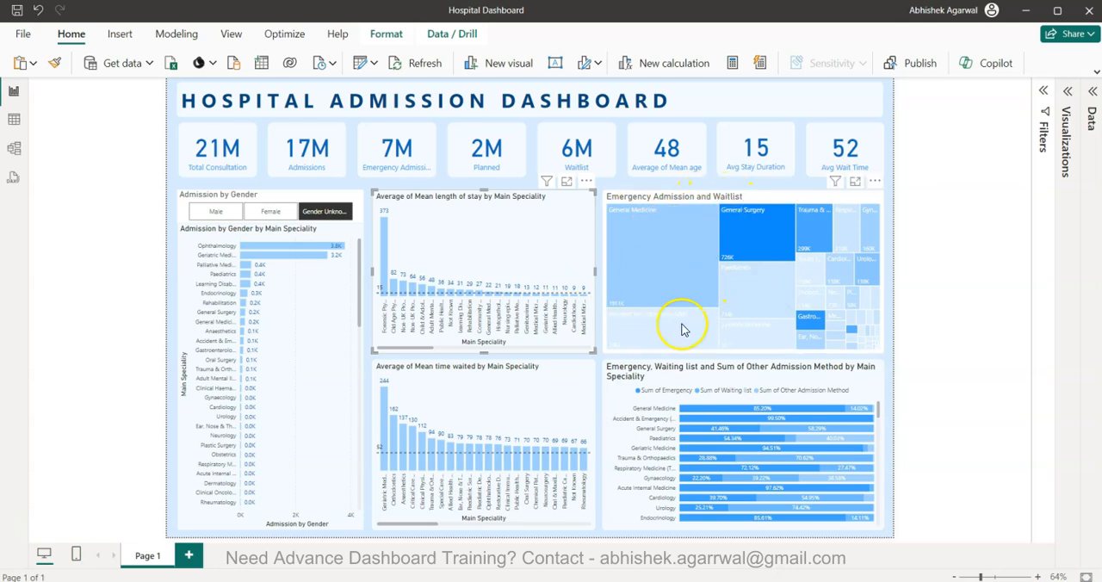
Inspect the General Surgery, Gastroenterology and Ophthalmology tiles in the Emergency Admission and Waitlist treemap
{"action": "mouse_move", "coordinate": [667, 231]}
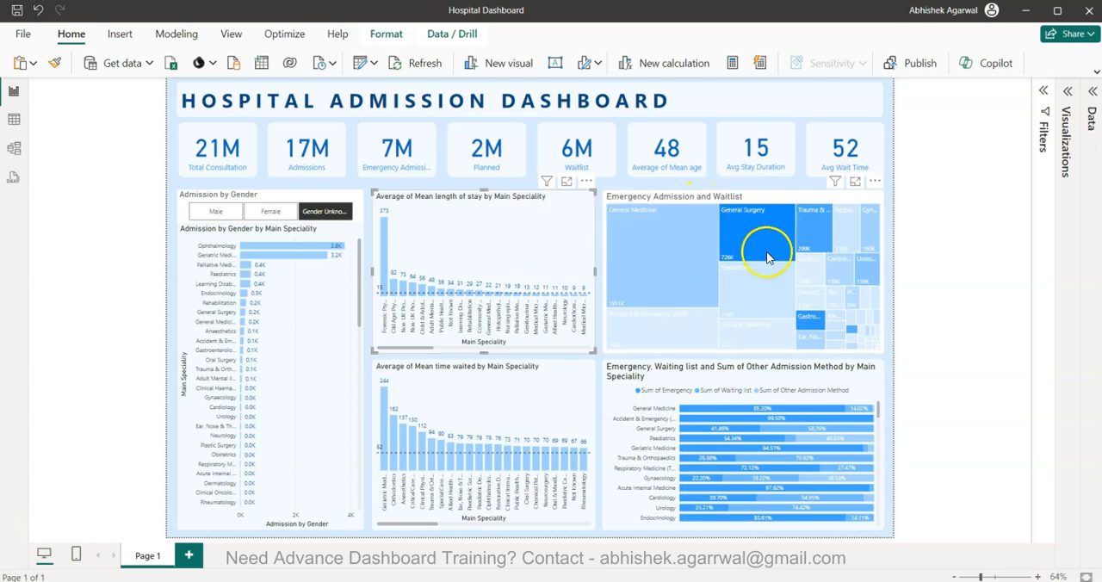
{"action": "mouse_move", "coordinate": [770, 246]}
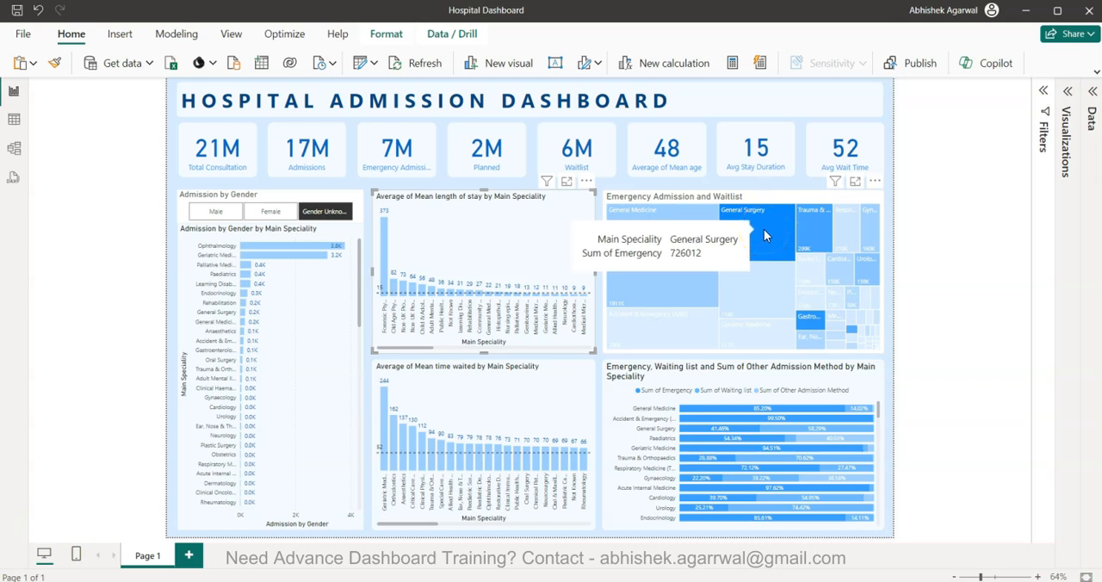
{"action": "mouse_move", "coordinate": [812, 320]}
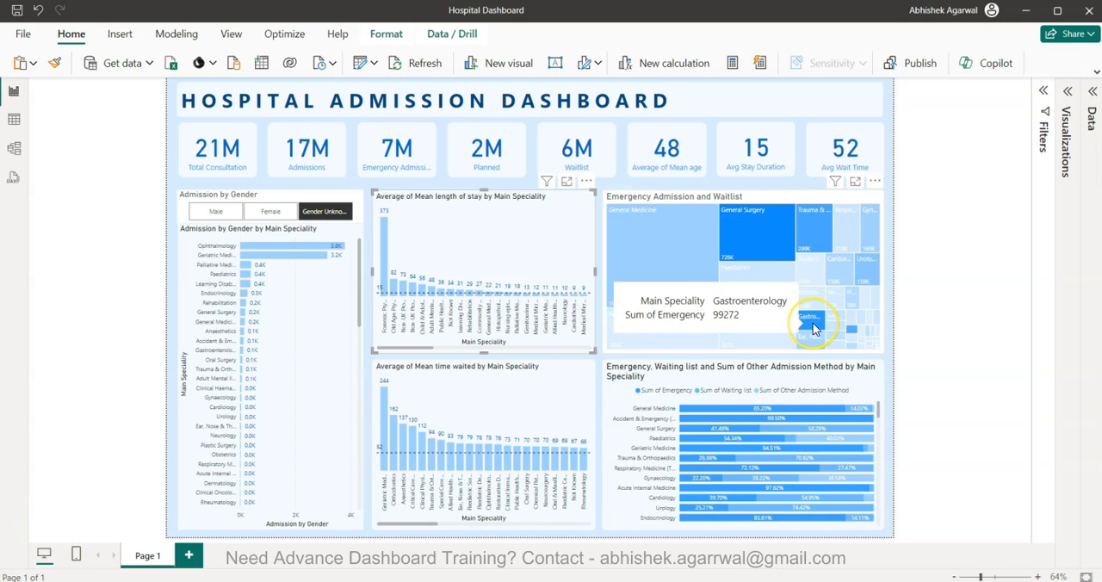
{"action": "mouse_move", "coordinate": [850, 328]}
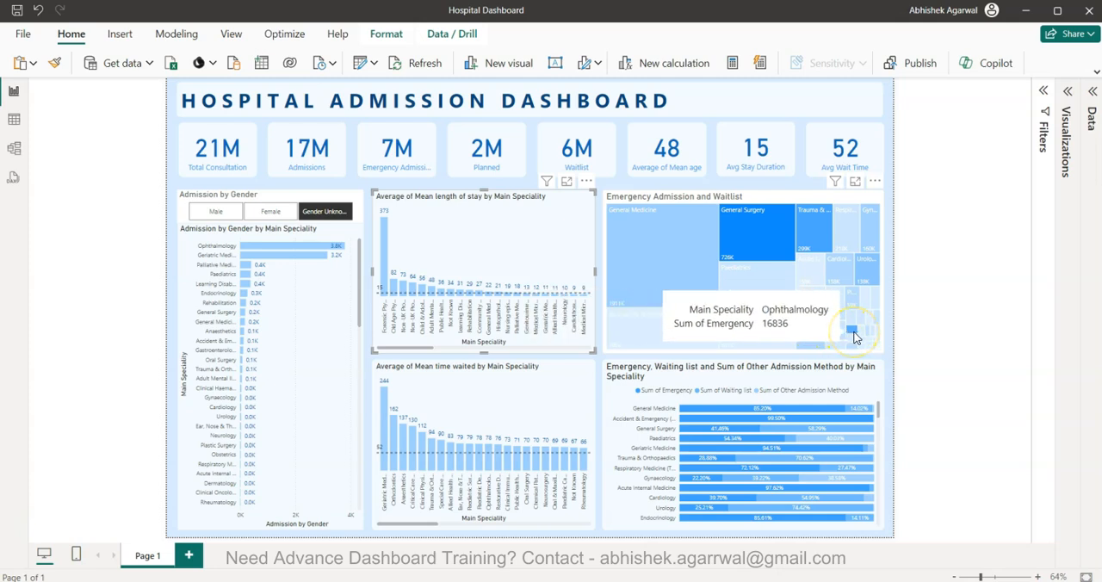
{"action": "mouse_move", "coordinate": [753, 230]}
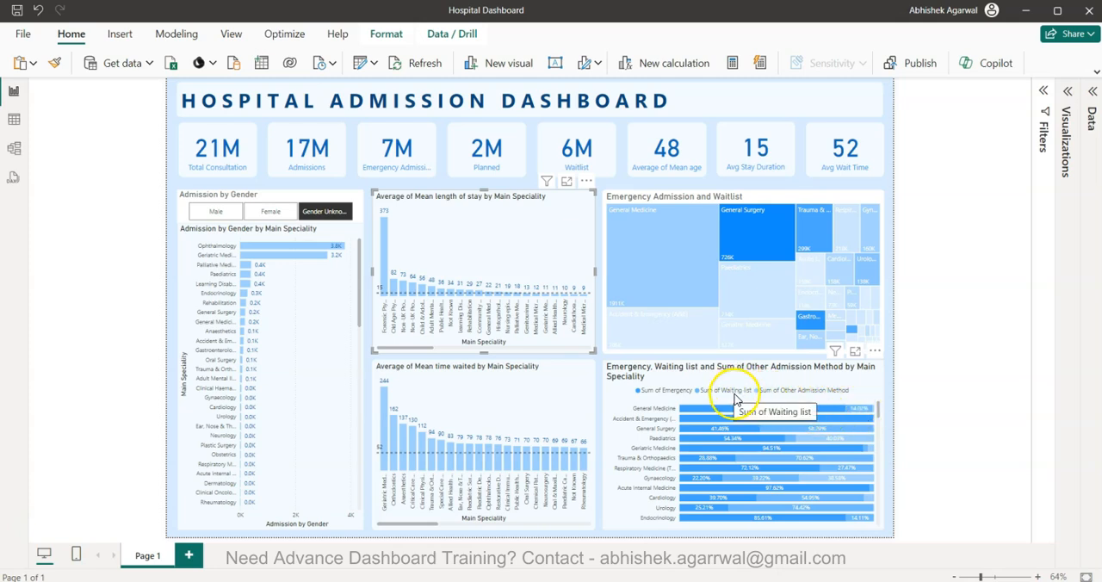
Review the specialities in the stacked bar chart of emergency, waiting list and other admission methods
{"action": "scroll", "coordinate": [749, 466], "scroll_direction": "down", "scroll_amount": 3}
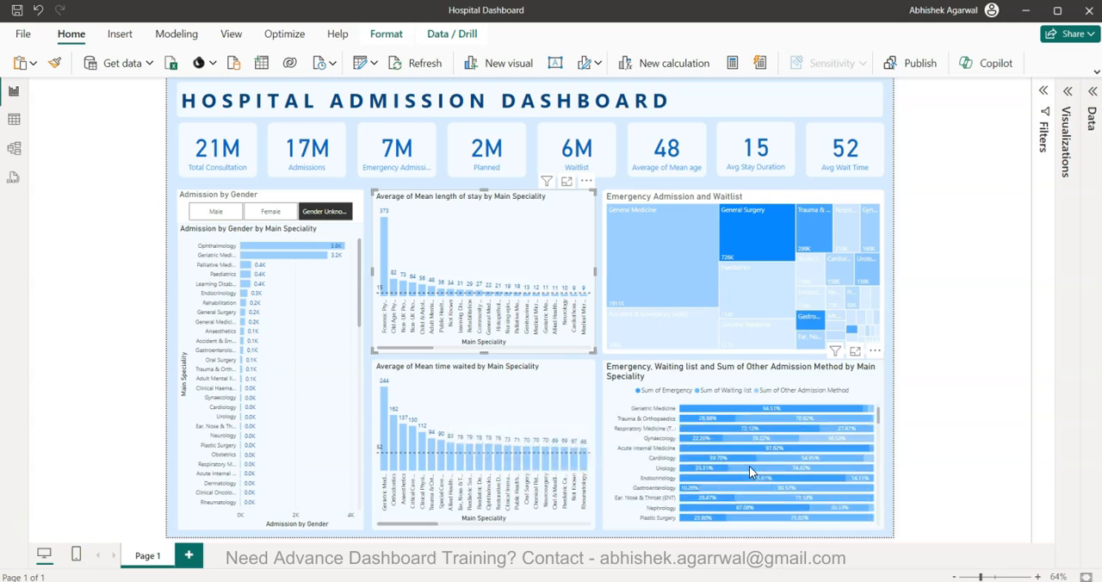
{"action": "scroll", "coordinate": [749, 466], "scroll_direction": "down", "scroll_amount": 5}
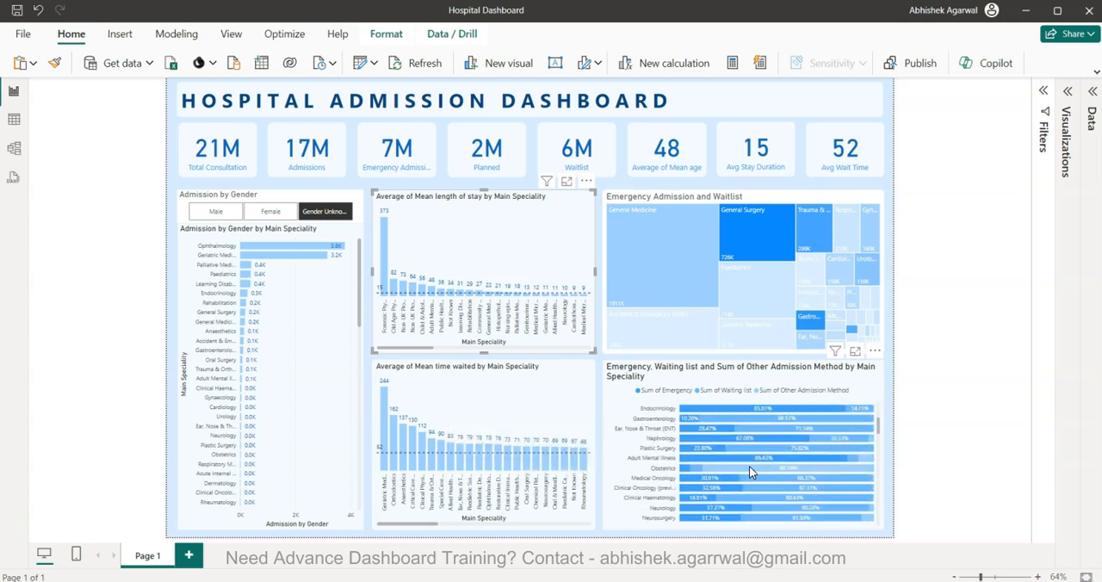
{"action": "scroll", "coordinate": [750, 466], "scroll_direction": "down", "scroll_amount": 3}
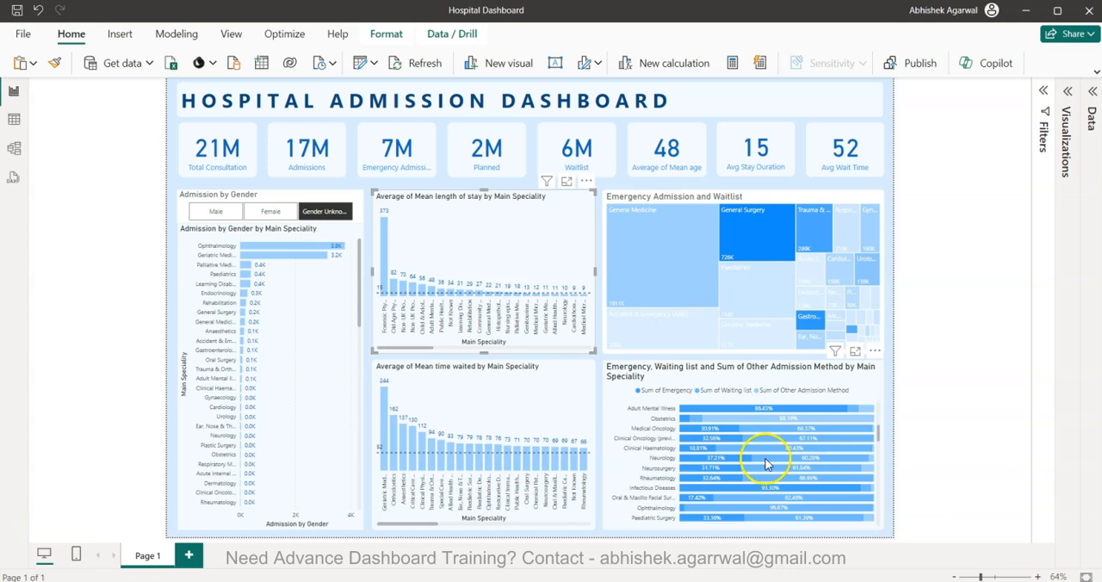
{"action": "mouse_move", "coordinate": [797, 497]}
{"action": "scroll", "coordinate": [797, 497], "scroll_direction": "down", "scroll_amount": 4}
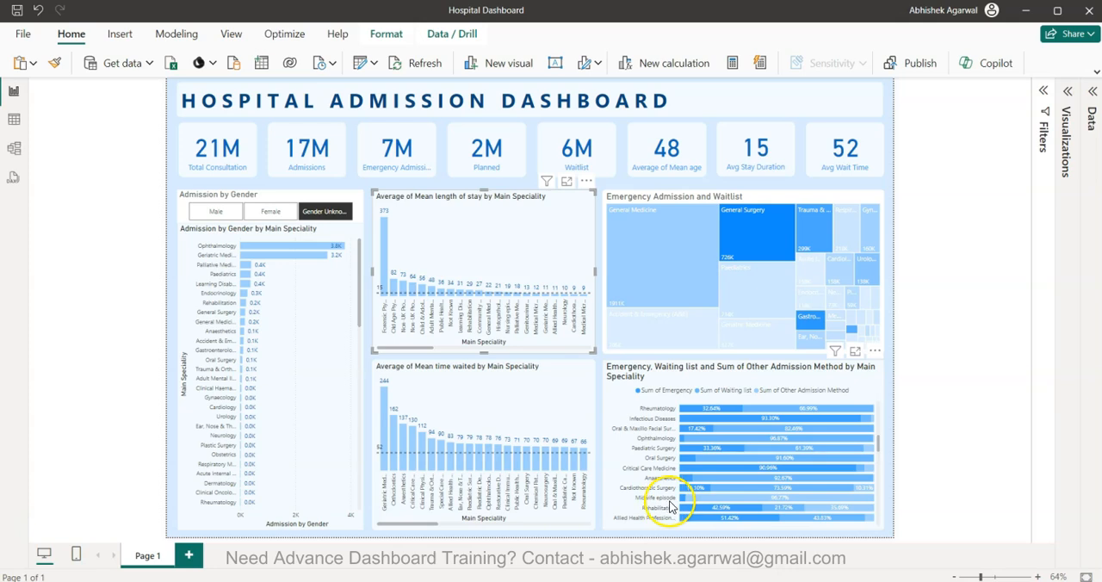
{"action": "mouse_move", "coordinate": [682, 506]}
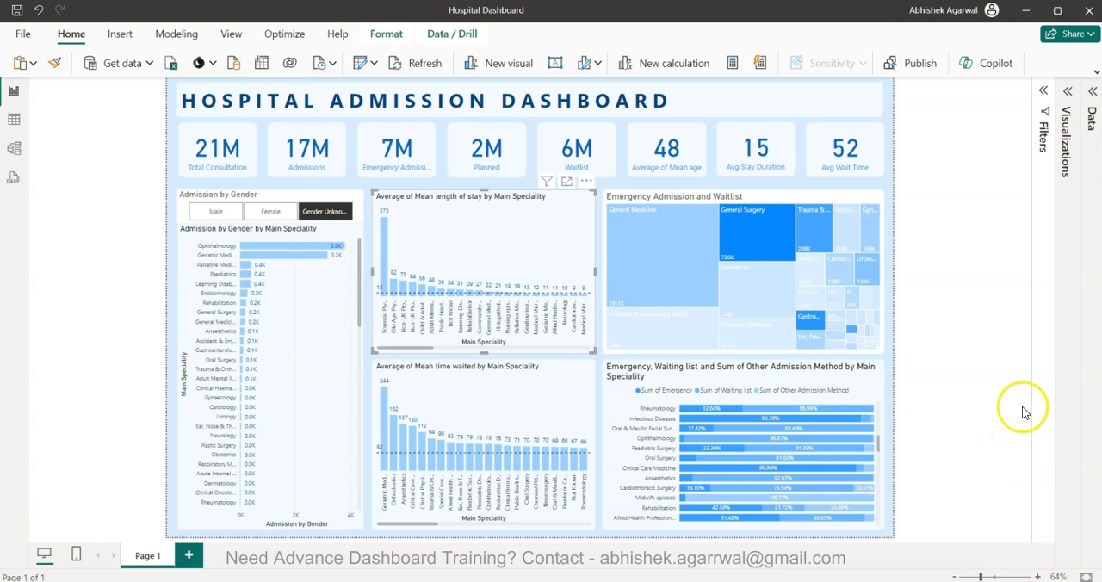
{"action": "left_click_drag", "start_coordinate": [878, 440], "coordinate": [886, 376]}
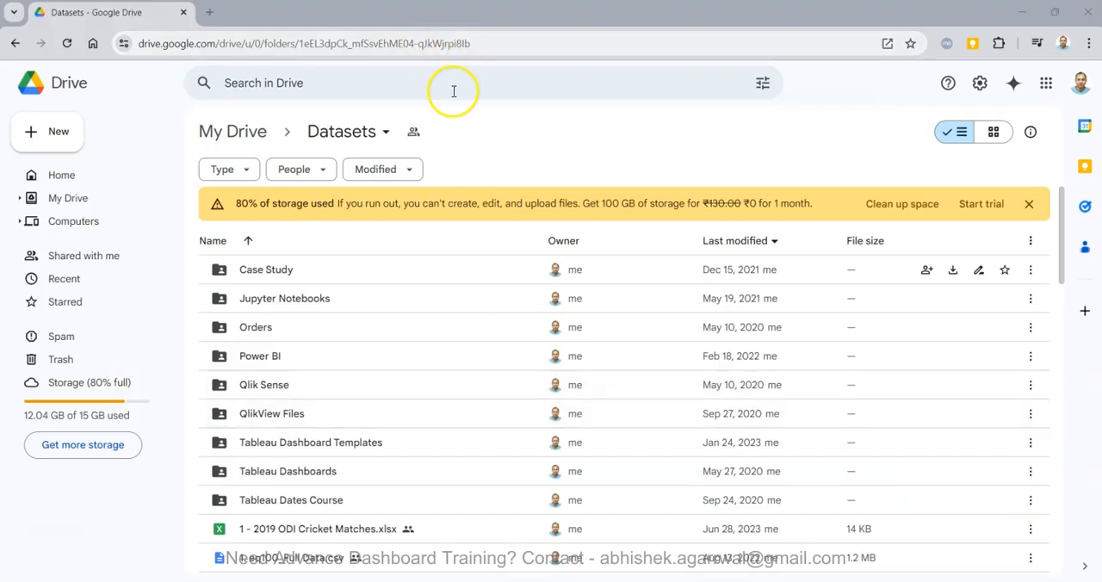
In Google Drive, open the Datasets spreadsheet from the Datasets folder and select the Hospital Dashboard entry
{"action": "scroll", "coordinate": [466, 350], "scroll_direction": "down", "scroll_amount": 6}
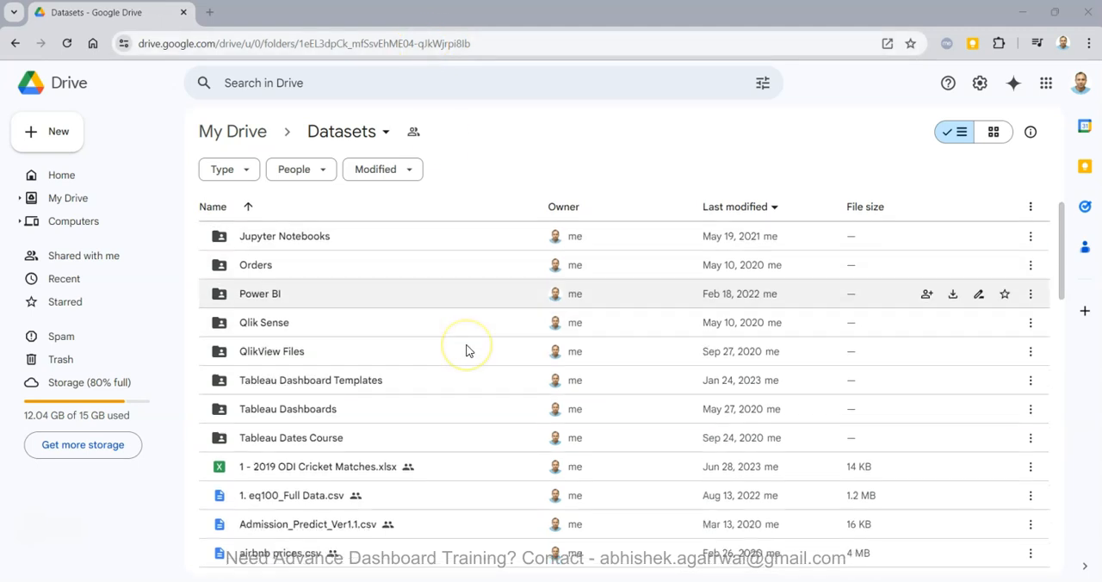
{"action": "scroll", "coordinate": [466, 350], "scroll_direction": "down", "scroll_amount": 4}
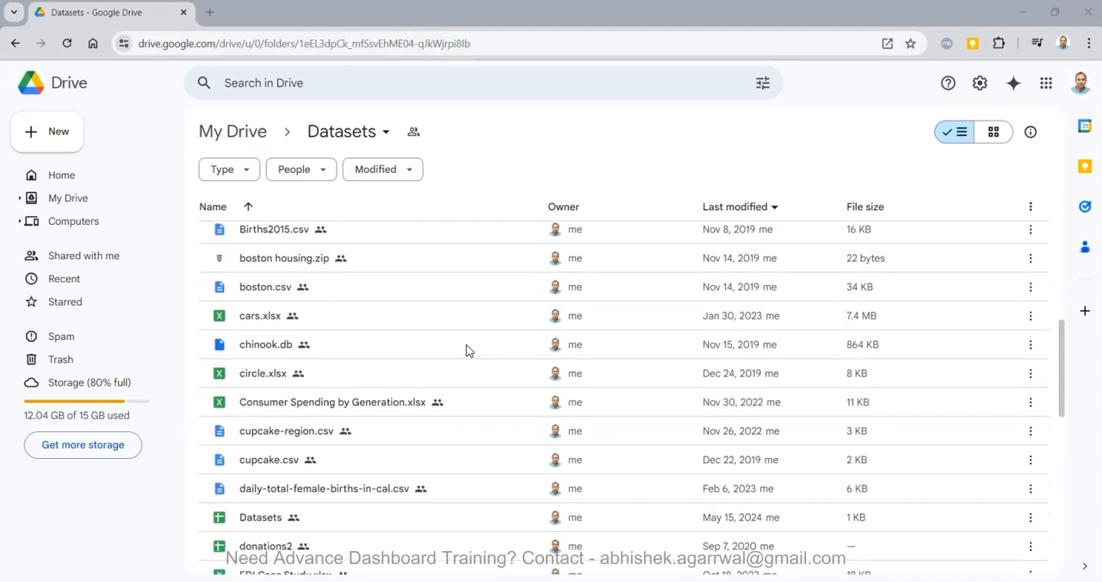
{"action": "left_click", "coordinate": [274, 392]}
{"action": "left_click", "coordinate": [274, 392]}
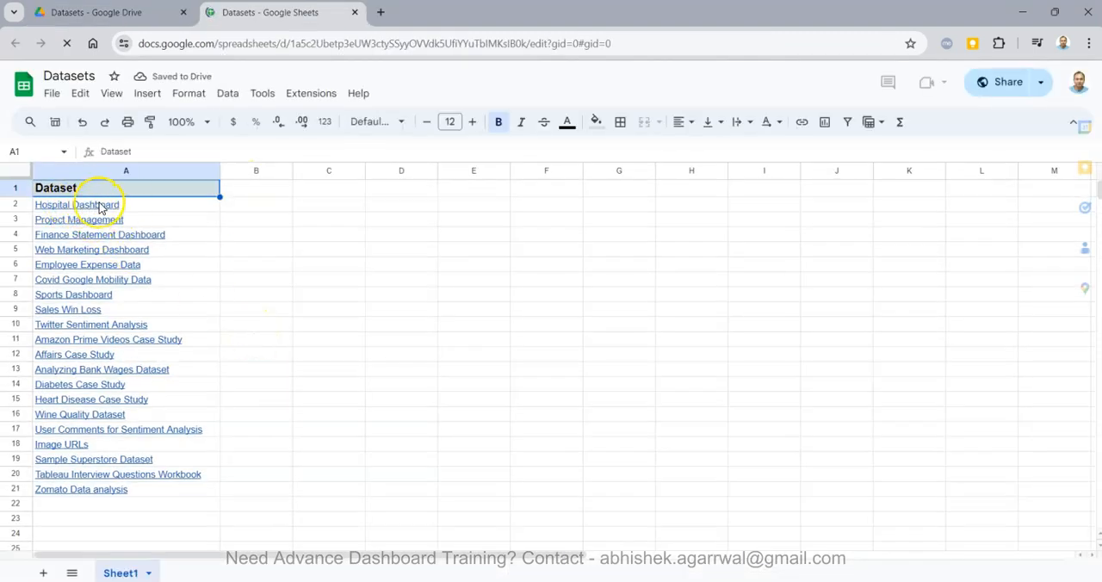
{"action": "left_click", "coordinate": [143, 207]}
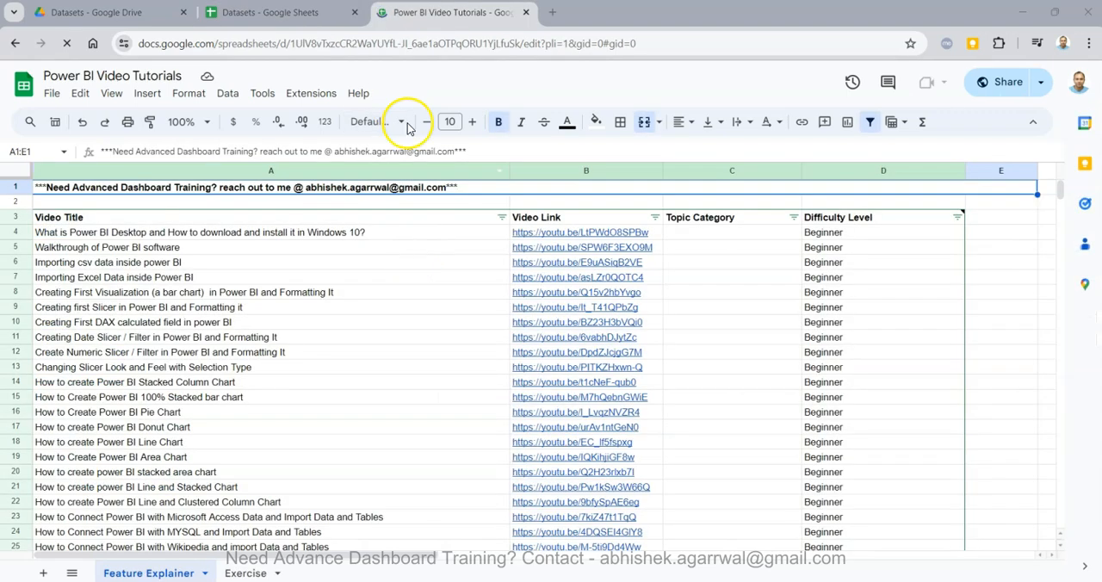
Look through the video titles in the Power BI Video Tutorials spreadsheet from the first rows to the end of the list
{"action": "double_click", "coordinate": [387, 43]}
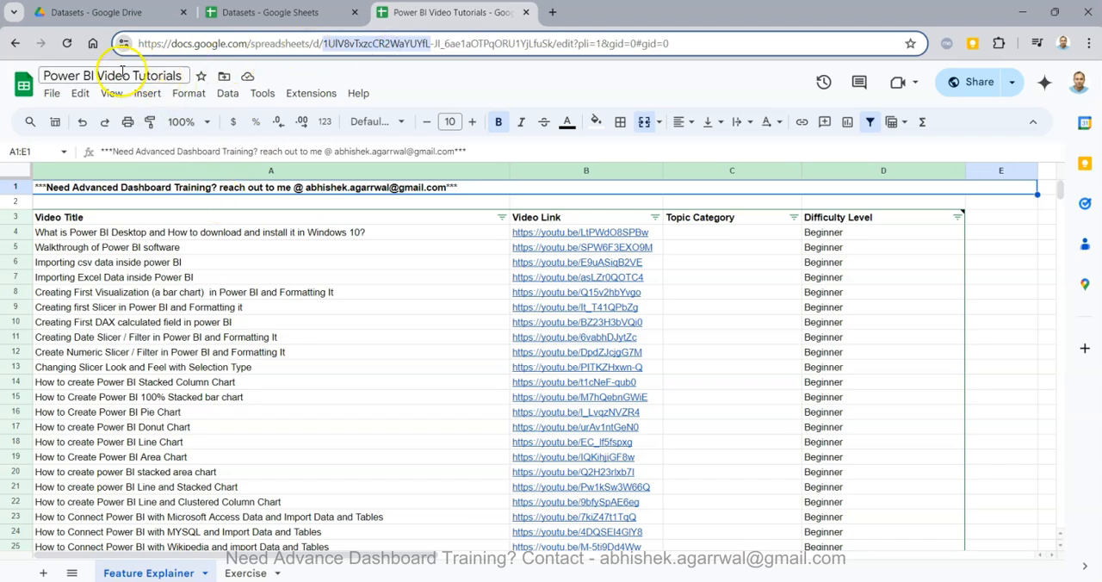
{"action": "left_click", "coordinate": [366, 340]}
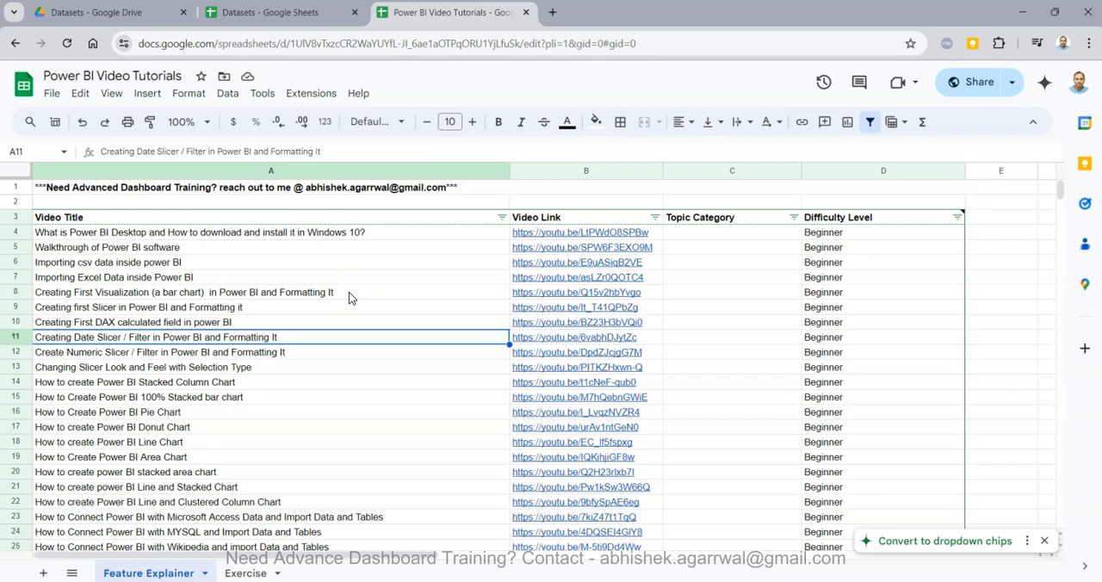
{"action": "key", "text": "ctrl+Down"}
{"action": "key", "text": "Down"}
{"action": "key", "text": "Up"}
{"action": "key", "text": "Up"}
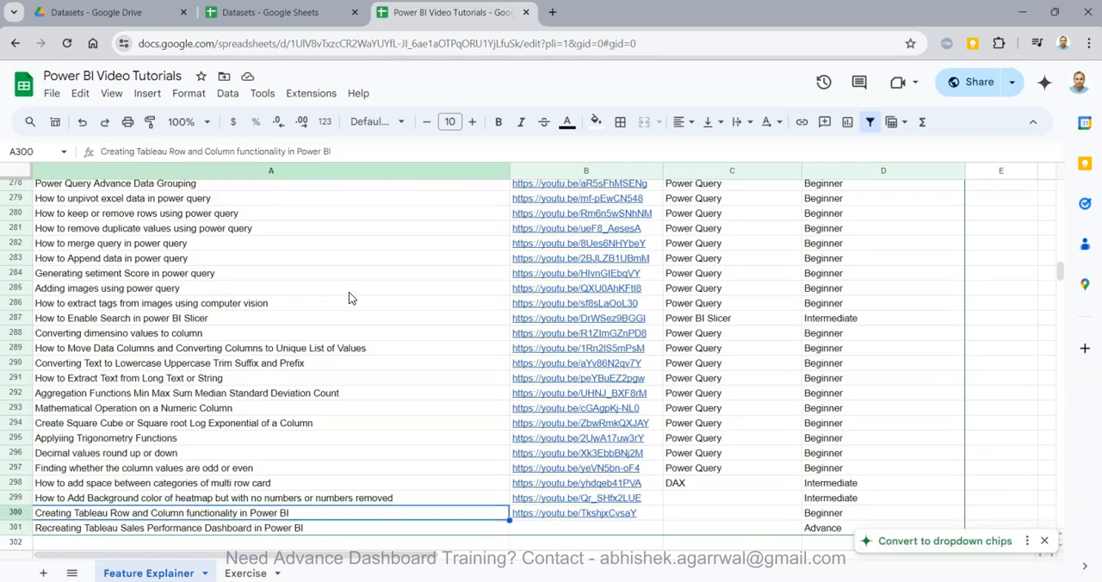
{"action": "key", "text": "ctrl+Up"}
{"action": "key", "text": "Down"}
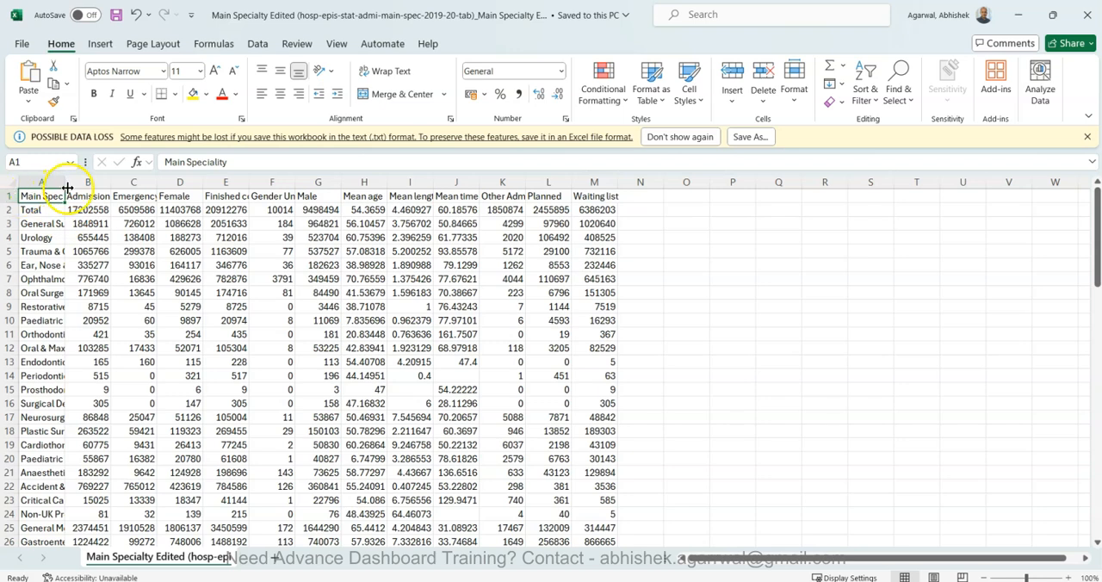
In the Excel hospital dataset, widen the Main Speciality column and review the column headers from Admissions to Waiting list
{"action": "left_click_drag", "start_coordinate": [68, 187], "coordinate": [129, 188]}
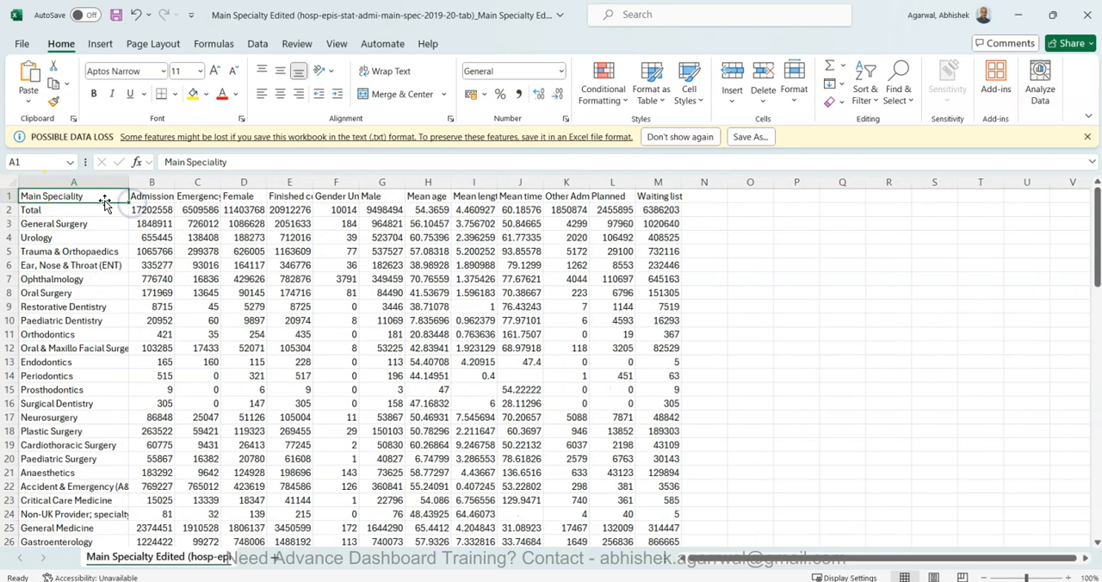
{"action": "left_click", "coordinate": [160, 195]}
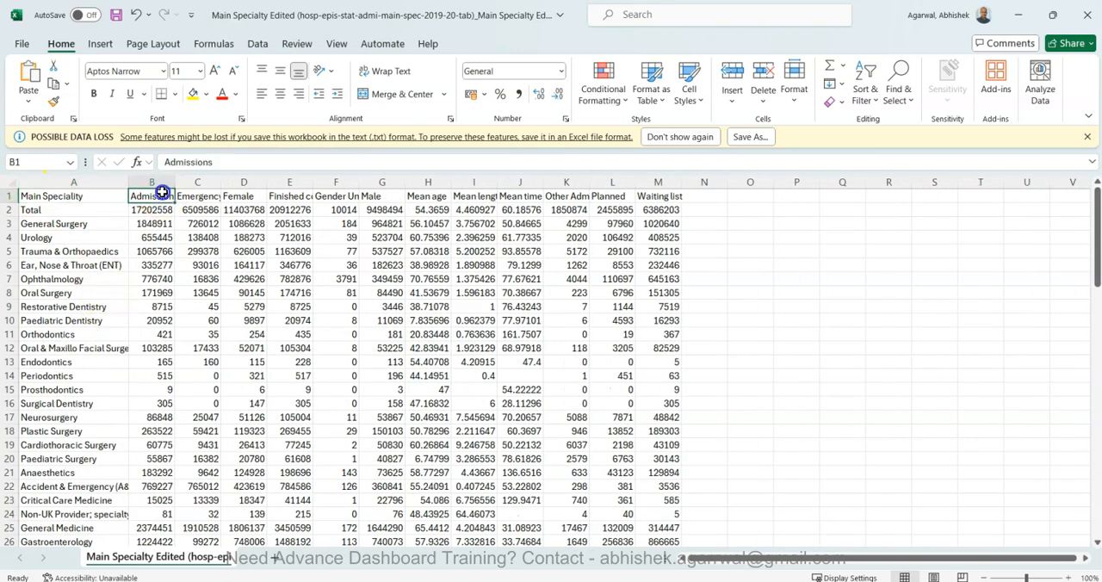
{"action": "left_click", "coordinate": [207, 197]}
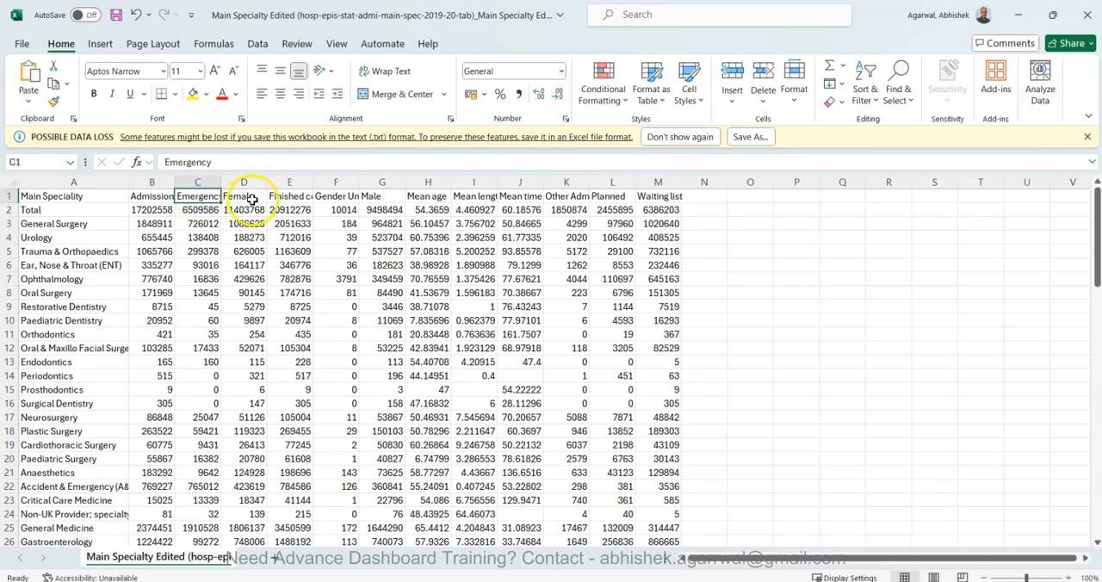
{"action": "left_click", "coordinate": [253, 200]}
{"action": "left_click", "coordinate": [283, 197]}
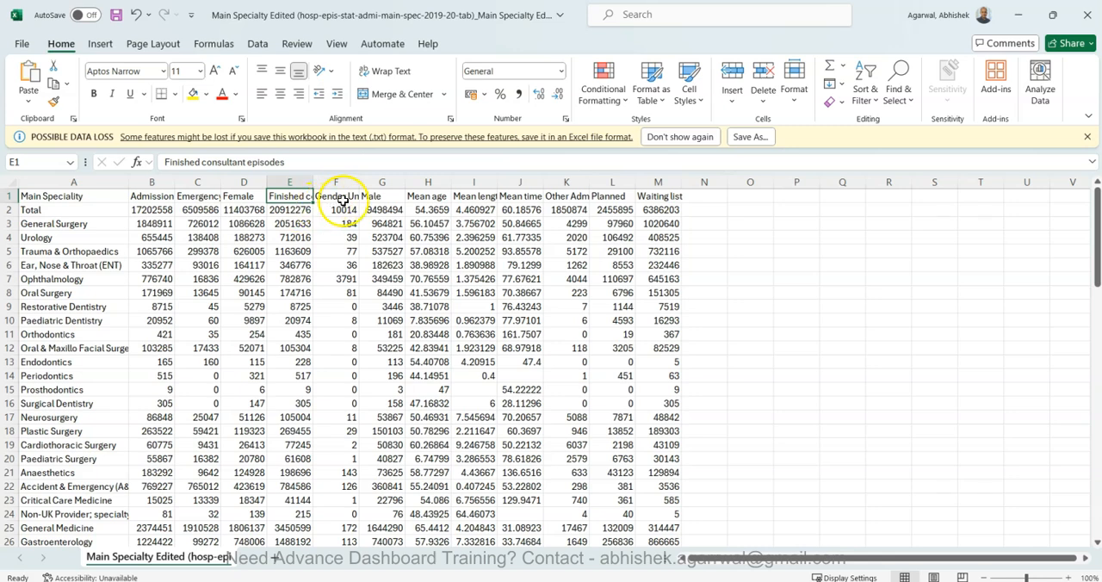
{"action": "left_click", "coordinate": [341, 199]}
{"action": "left_click", "coordinate": [389, 195]}
{"action": "left_click", "coordinate": [332, 201]}
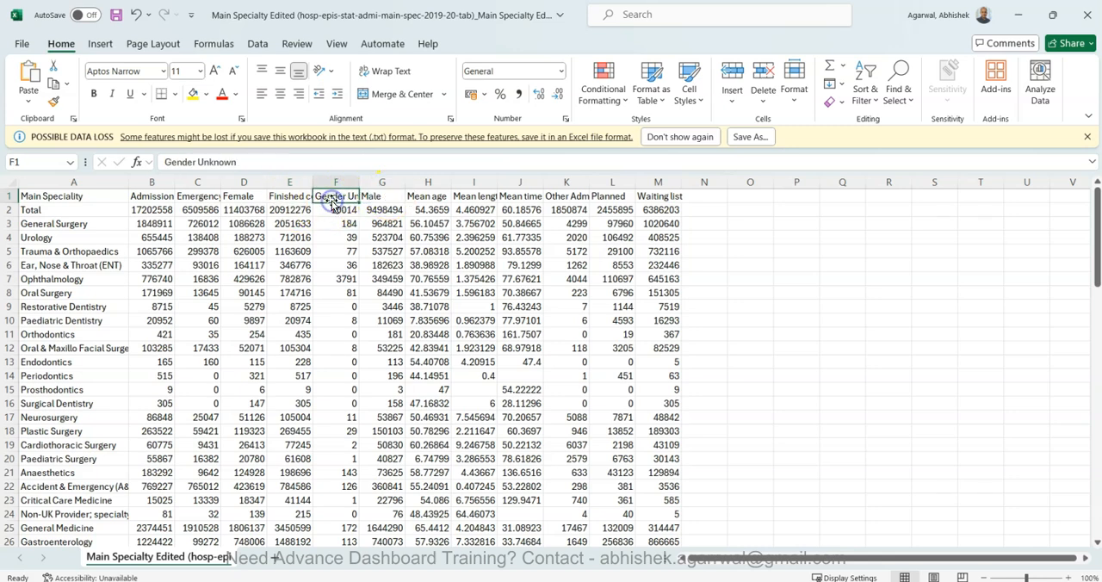
{"action": "left_click", "coordinate": [508, 198]}
{"action": "left_click", "coordinate": [570, 199]}
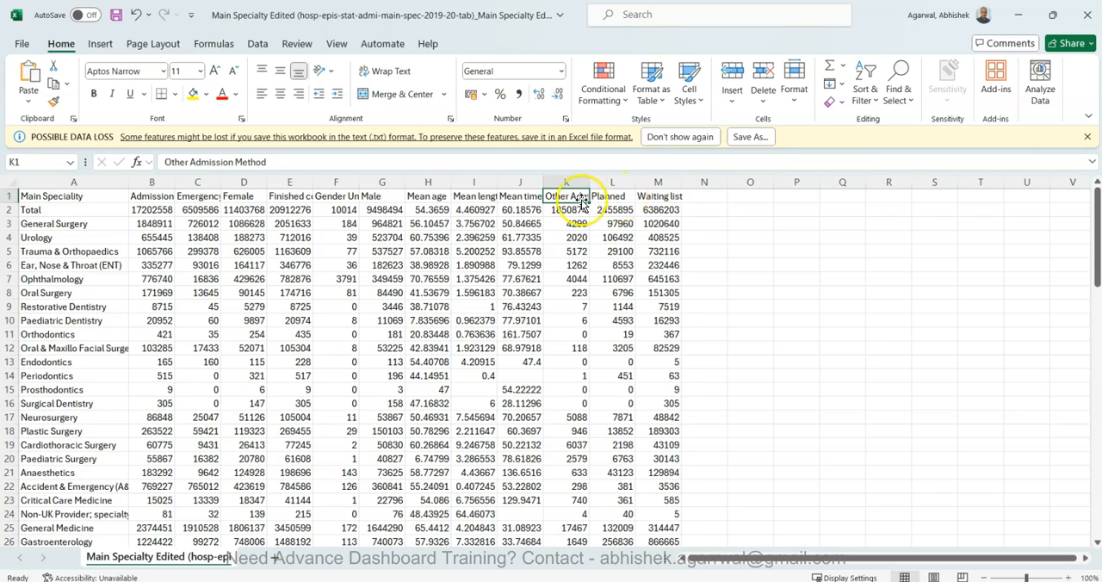
{"action": "left_click", "coordinate": [614, 182]}
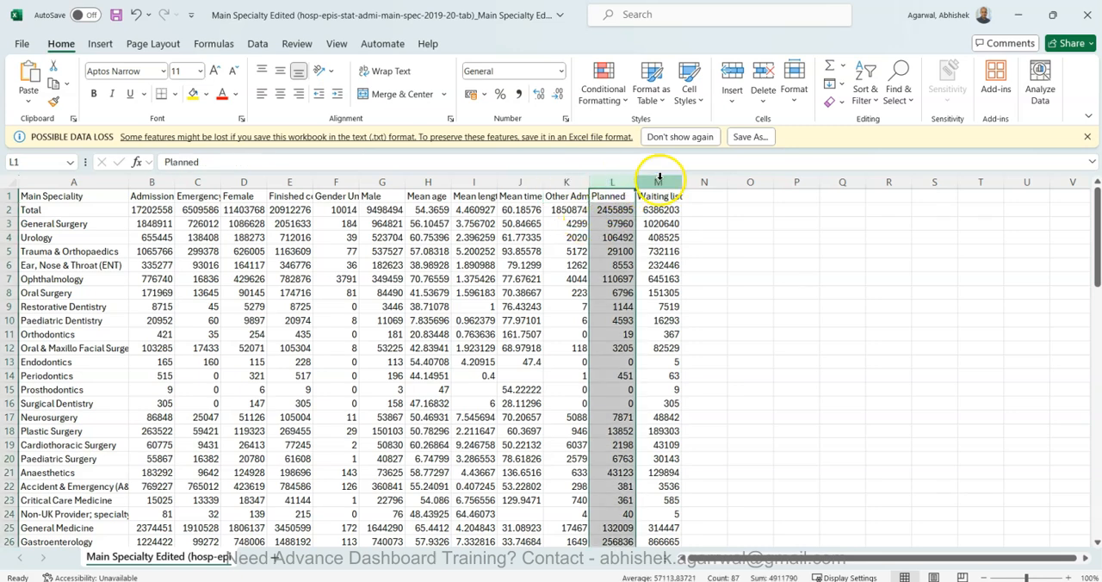
{"action": "left_click", "coordinate": [659, 182]}
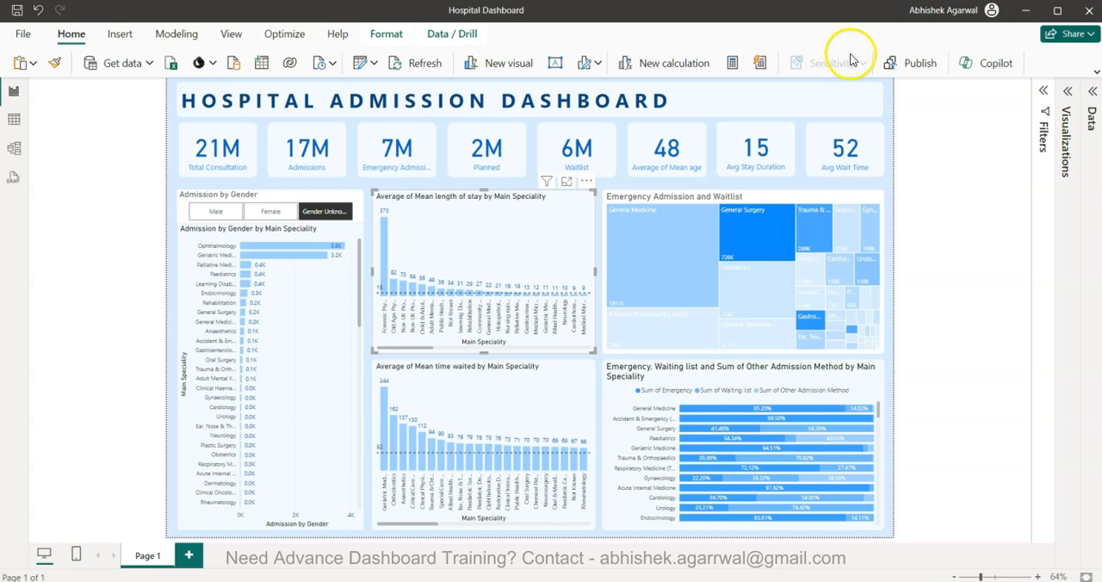
Switch to Power BI Desktop and create a new blank report
{"action": "left_click", "coordinate": [22, 33]}
{"action": "left_click", "coordinate": [243, 164]}
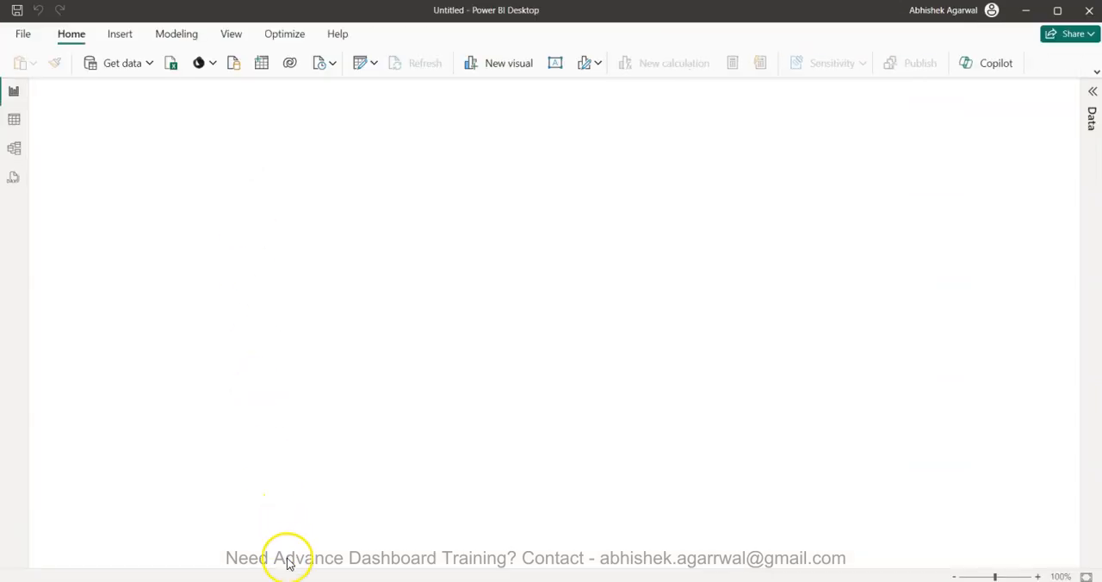
{"action": "mouse_move", "coordinate": [286, 578]}
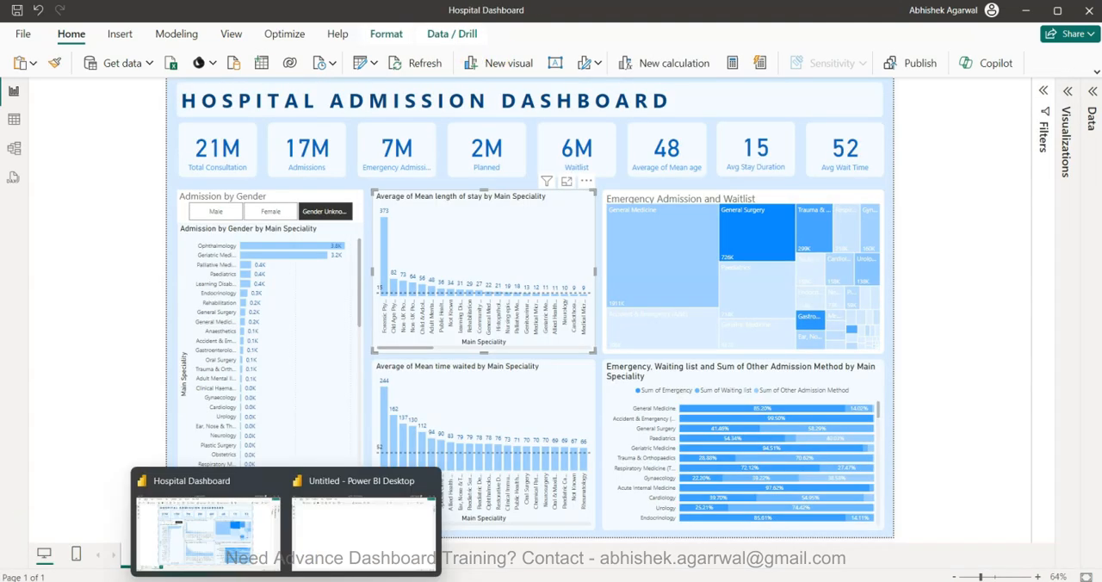
Switch to the untitled blank report and import the Main Specialty Edited hospital file from Downloads as Text/CSV, opening it for transformation
{"action": "left_click", "coordinate": [254, 551]}
{"action": "left_click_drag", "start_coordinate": [477, 15], "coordinate": [1101, 107]}
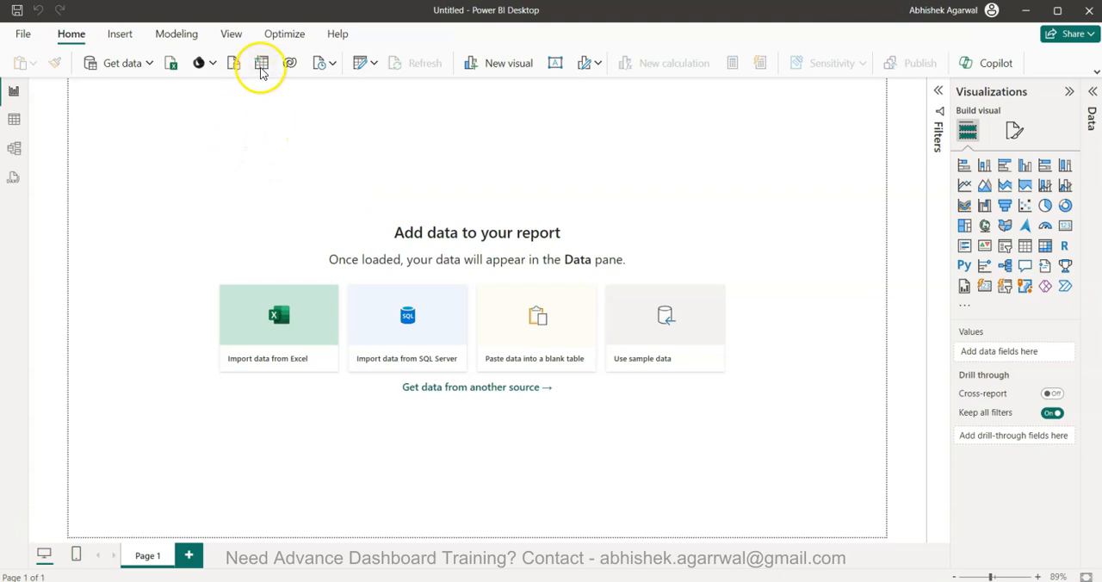
{"action": "left_click", "coordinate": [171, 67]}
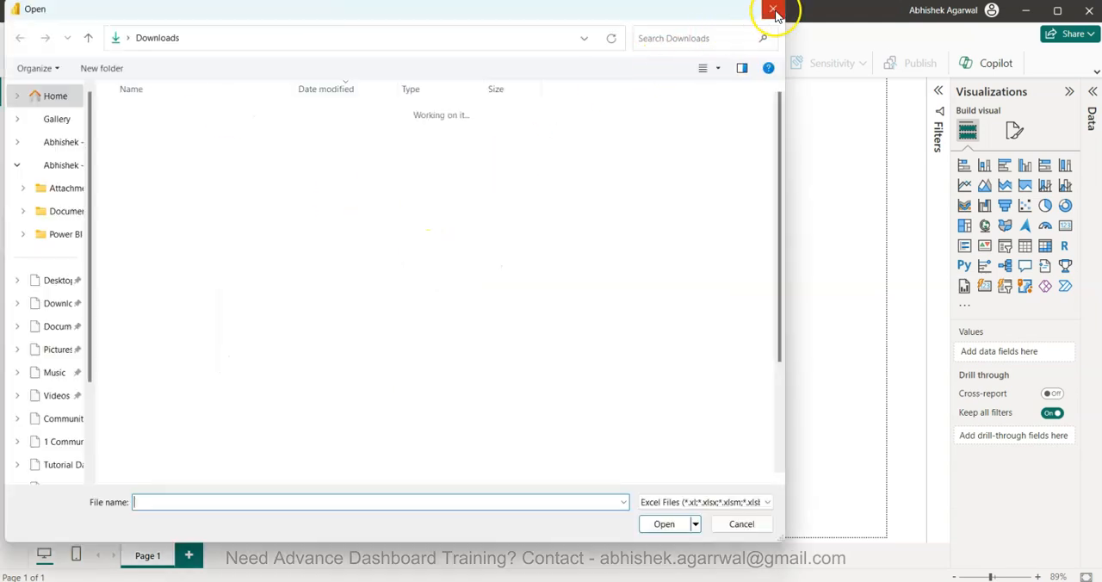
{"action": "left_click", "coordinate": [773, 11]}
{"action": "left_click", "coordinate": [149, 66]}
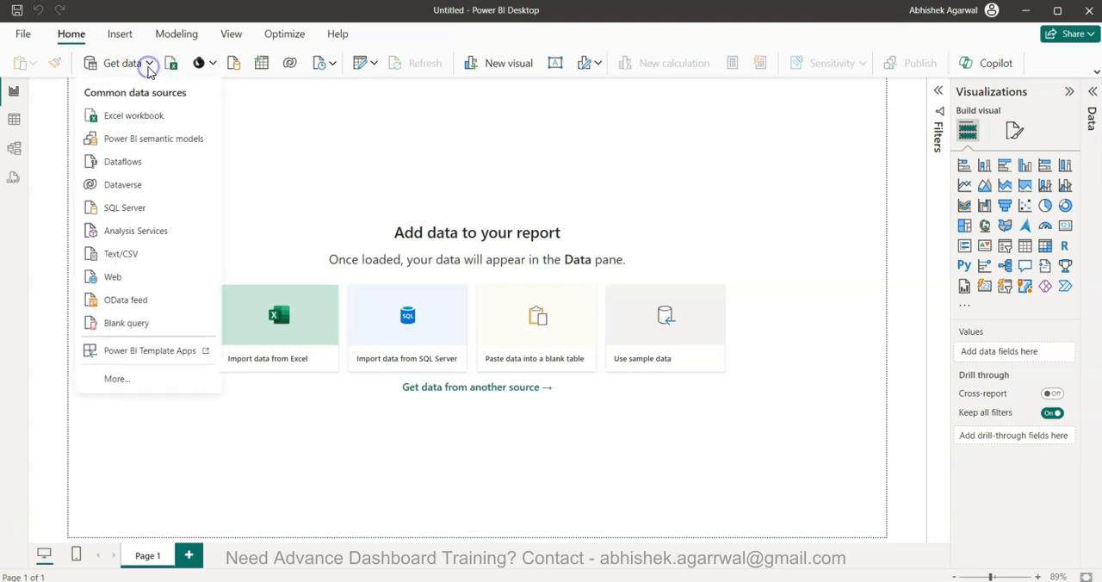
{"action": "left_click", "coordinate": [147, 255]}
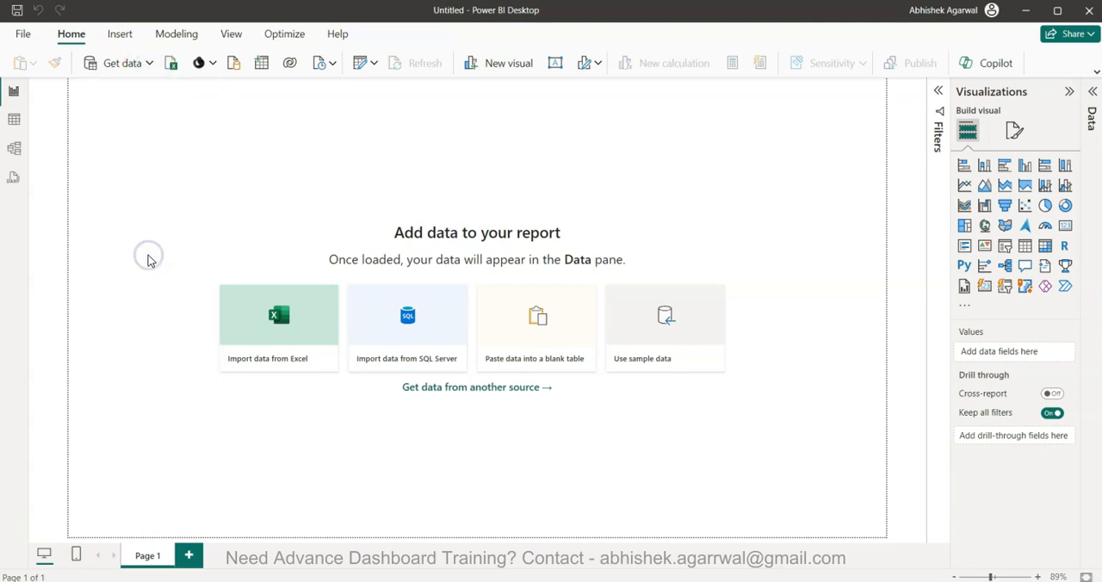
{"action": "left_click", "coordinate": [668, 38]}
{"action": "type", "text": "main"}
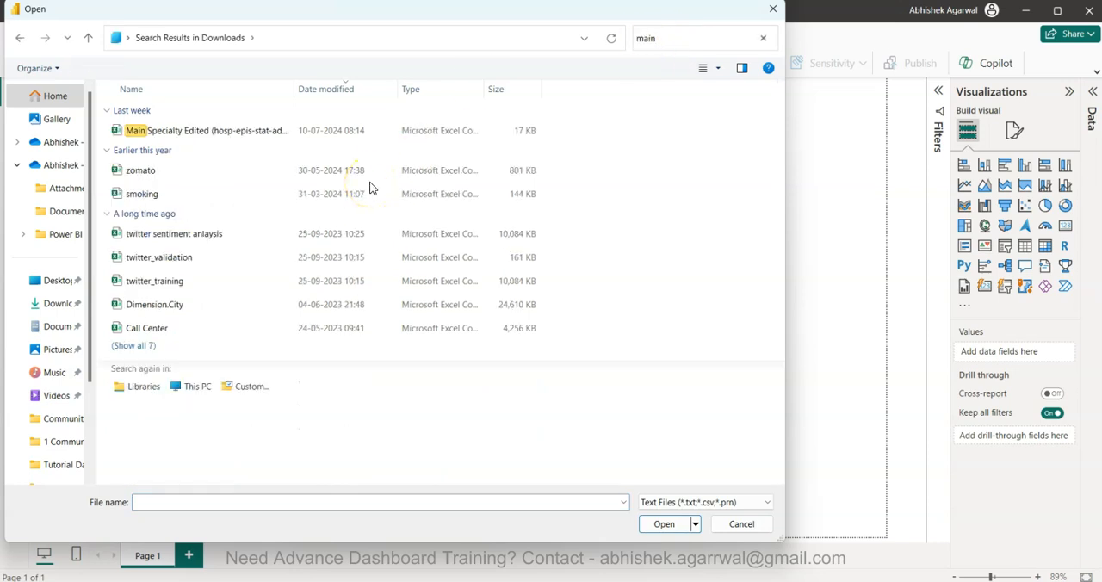
{"action": "left_click", "coordinate": [229, 132]}
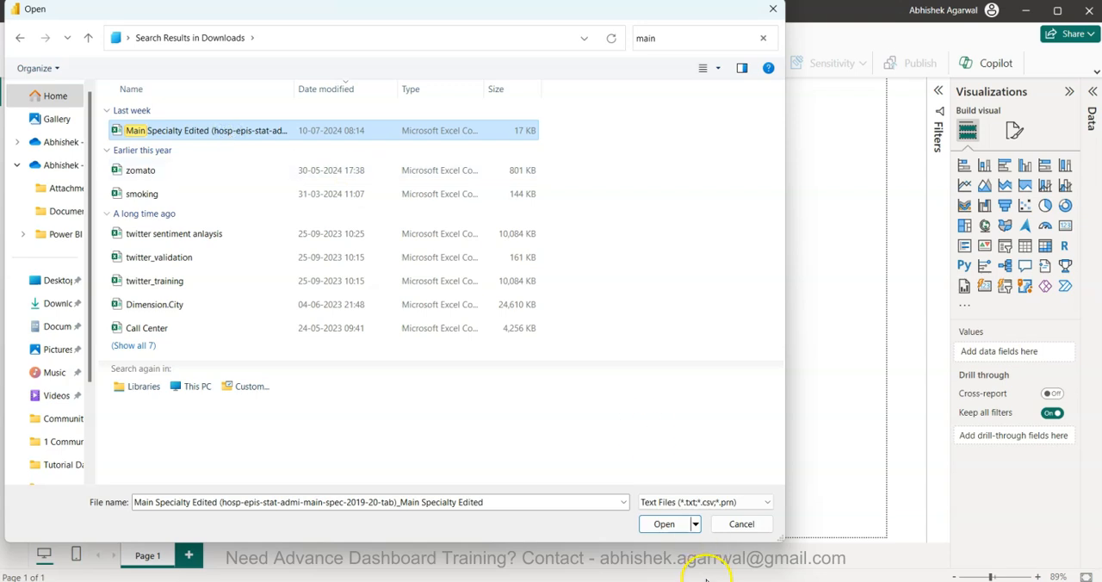
{"action": "left_click", "coordinate": [663, 524]}
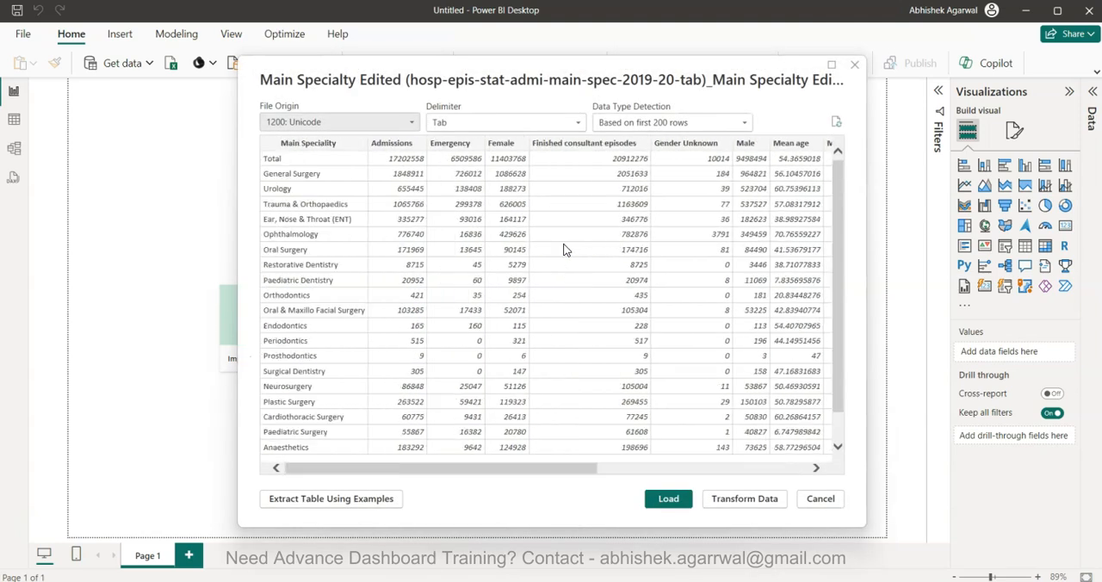
{"action": "left_click", "coordinate": [745, 501]}
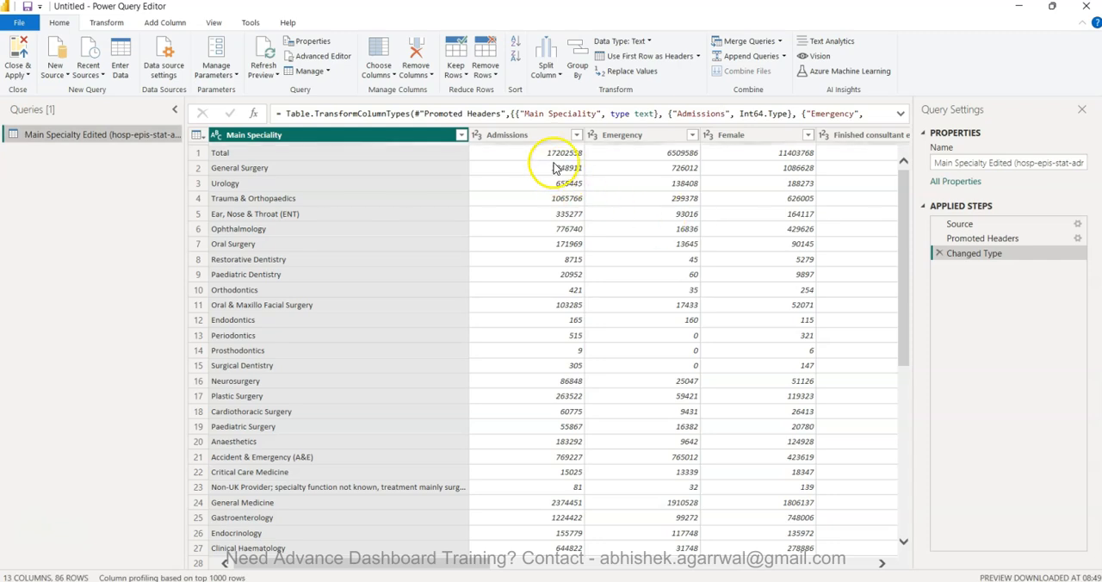
Unpivot all columns other than Main Speciality into Attribute and Value columns, and select the Value column
{"action": "right_click", "coordinate": [410, 136]}
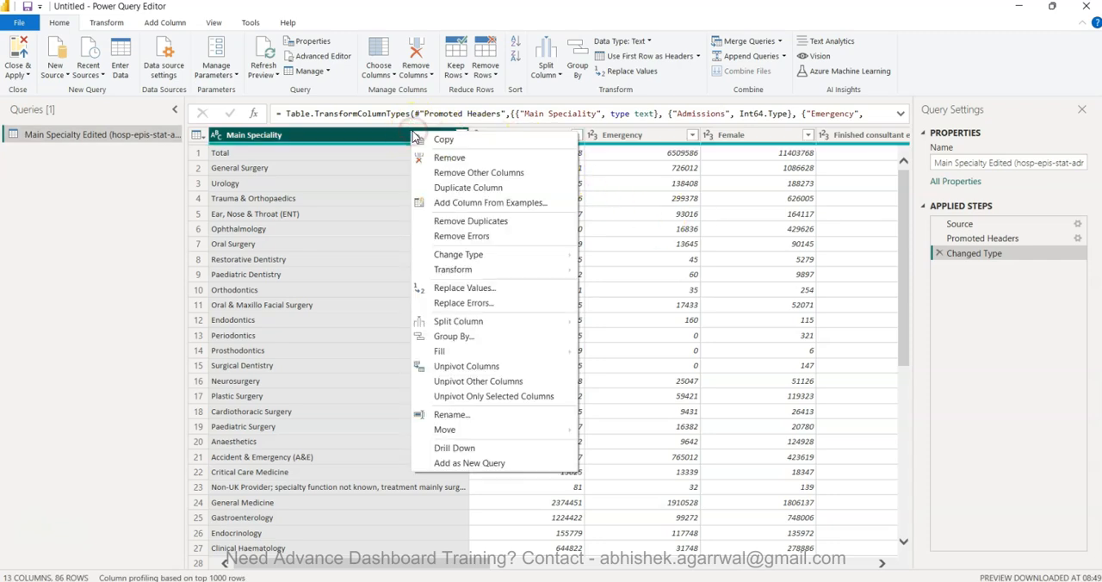
{"action": "left_click", "coordinate": [518, 381]}
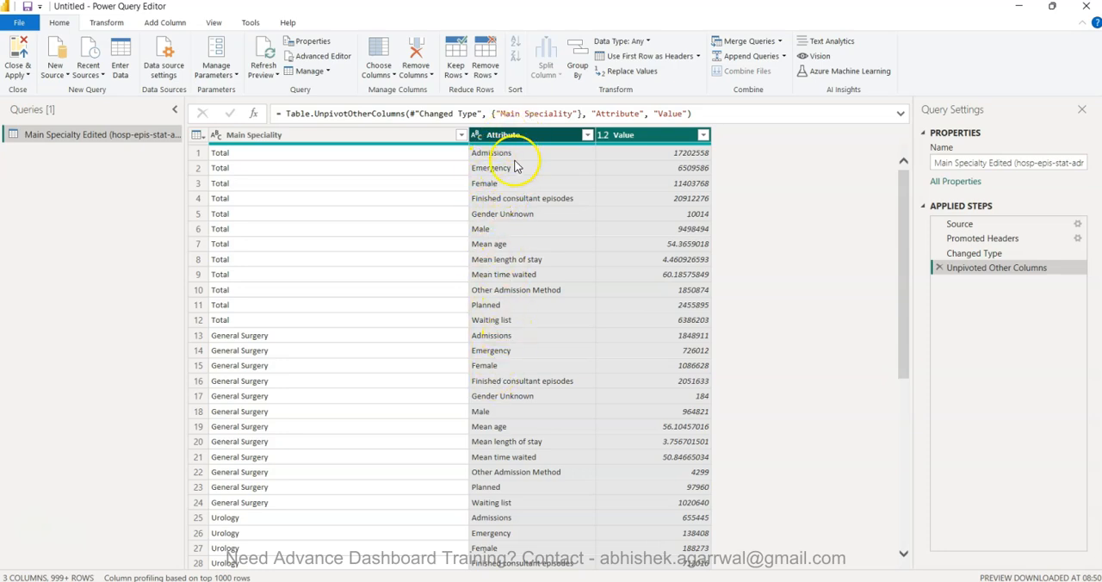
{"action": "left_click", "coordinate": [655, 138]}
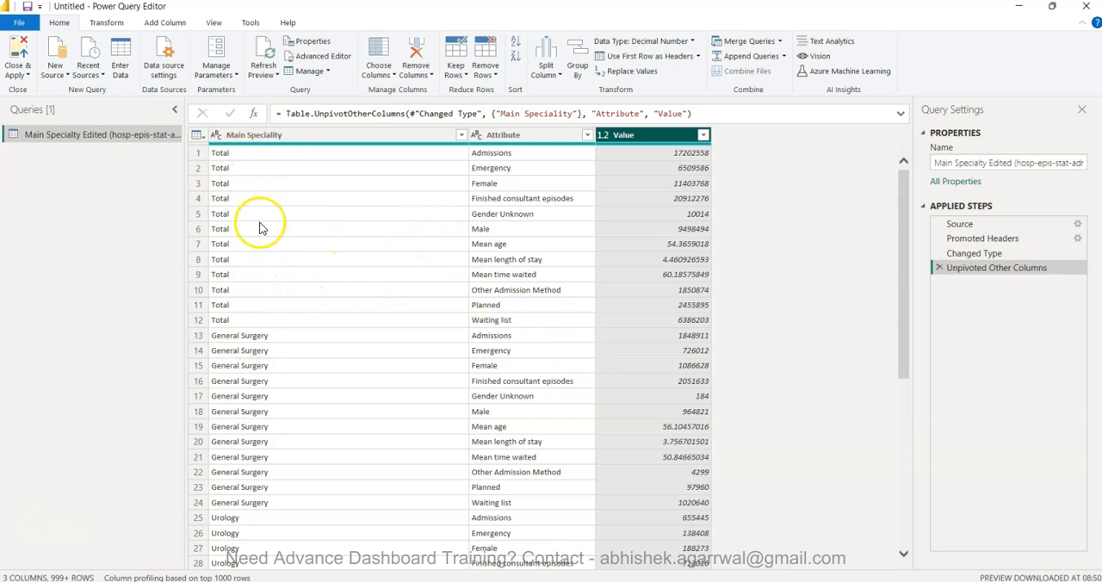
Filter the Main Speciality column to exclude the Total rows
{"action": "left_click", "coordinate": [288, 215]}
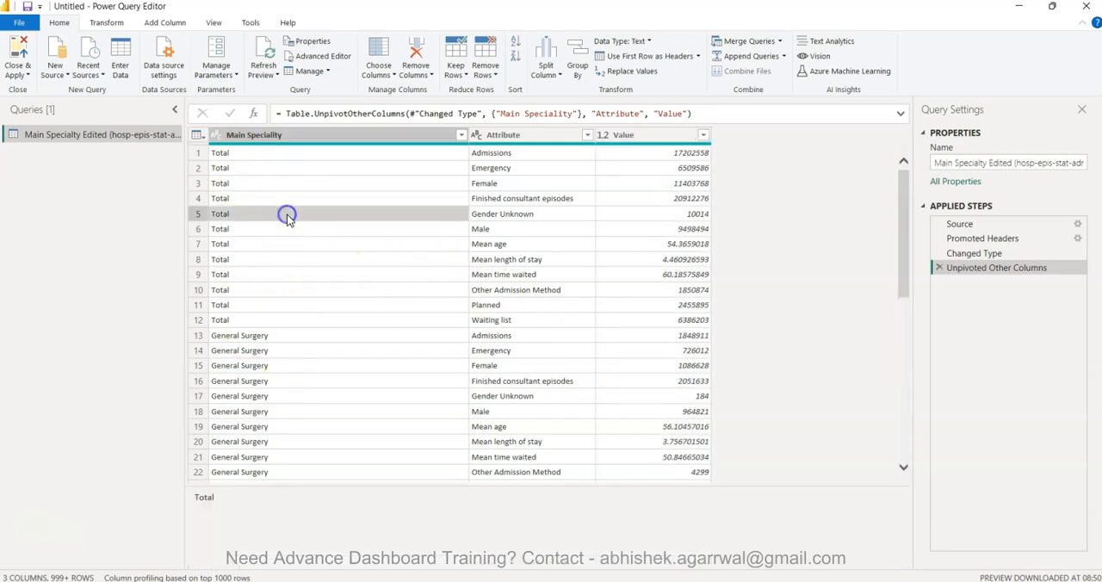
{"action": "left_click", "coordinate": [297, 184]}
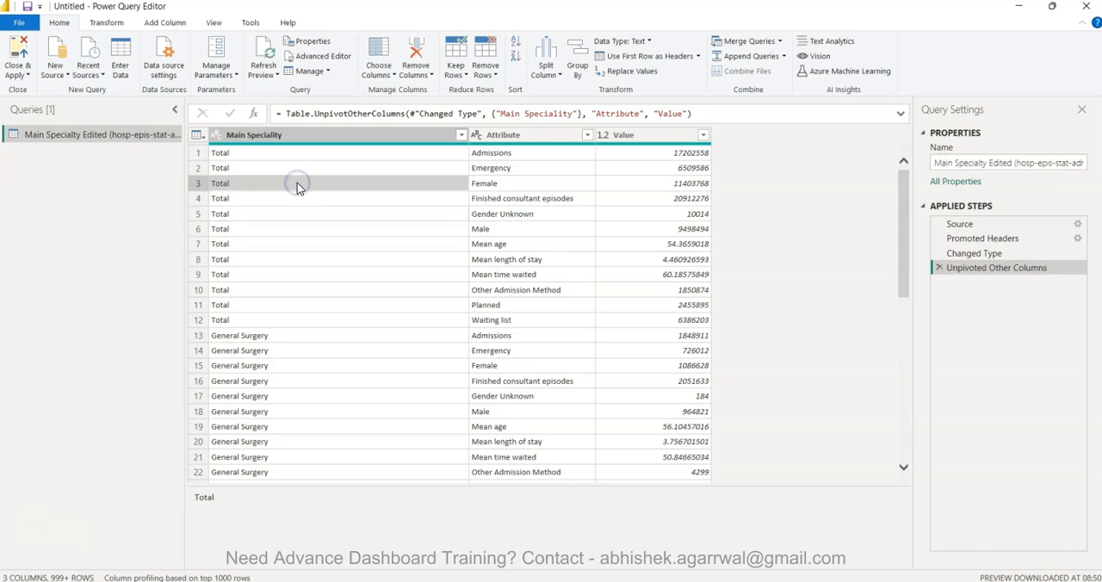
{"action": "left_click", "coordinate": [457, 138]}
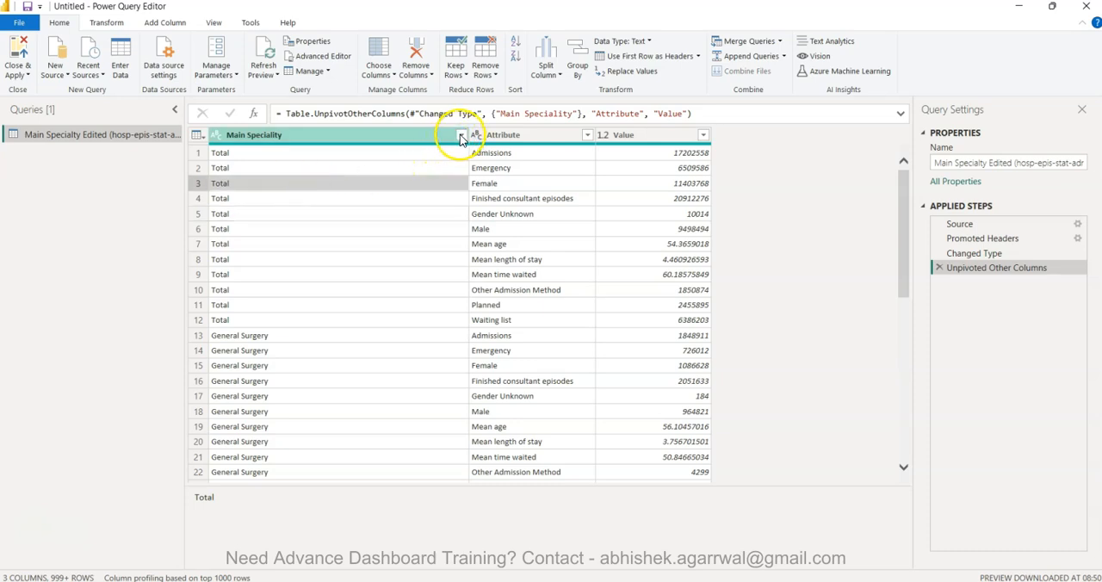
{"action": "left_click", "coordinate": [461, 135]}
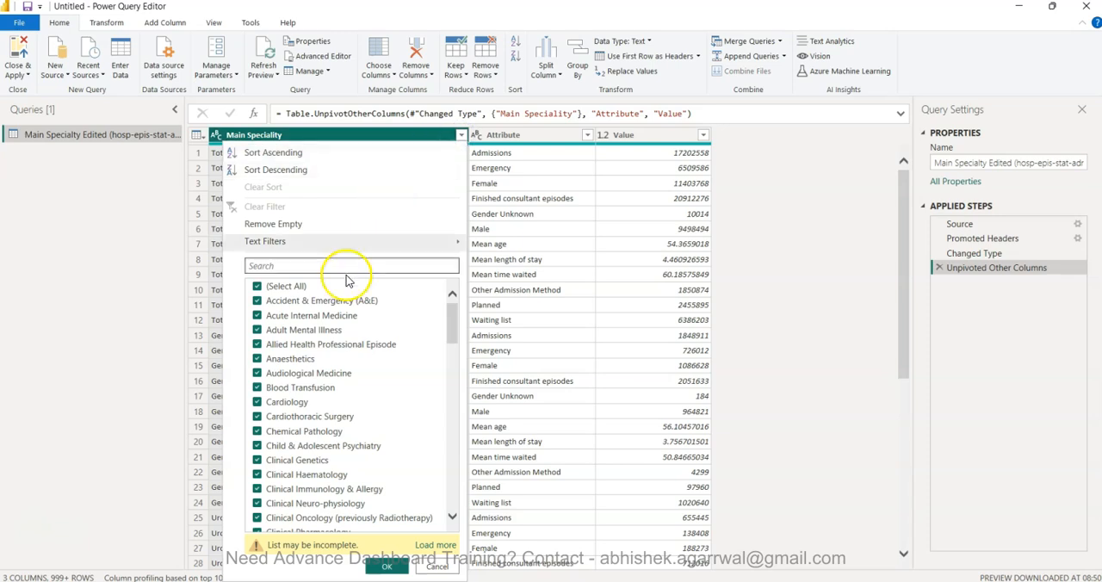
{"action": "scroll", "coordinate": [303, 369], "scroll_direction": "down", "scroll_amount": 15}
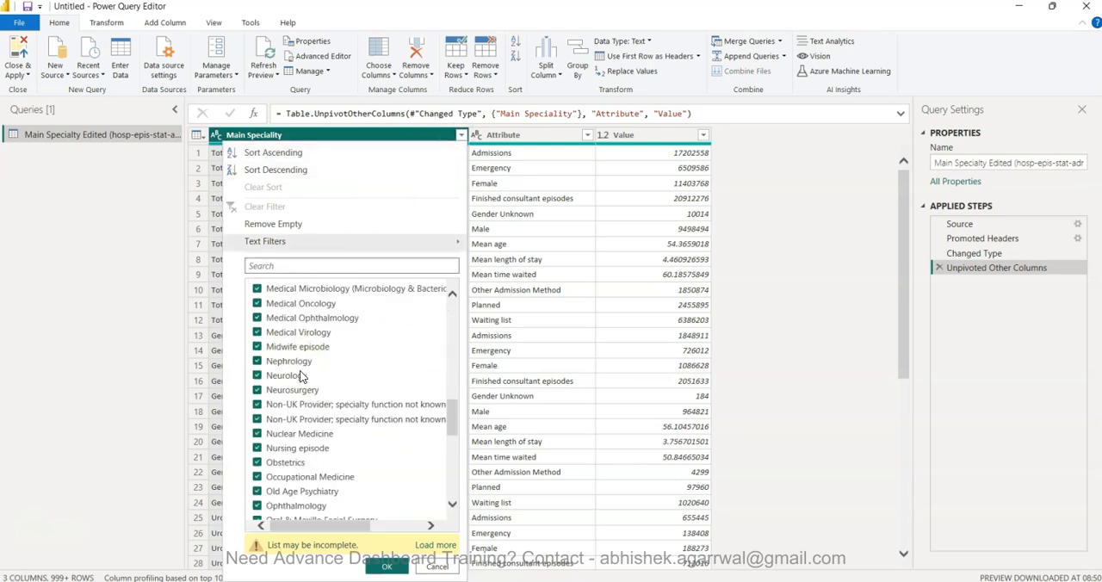
{"action": "scroll", "coordinate": [303, 377], "scroll_direction": "up", "scroll_amount": 3}
{"action": "scroll", "coordinate": [302, 376], "scroll_direction": "down", "scroll_amount": 10}
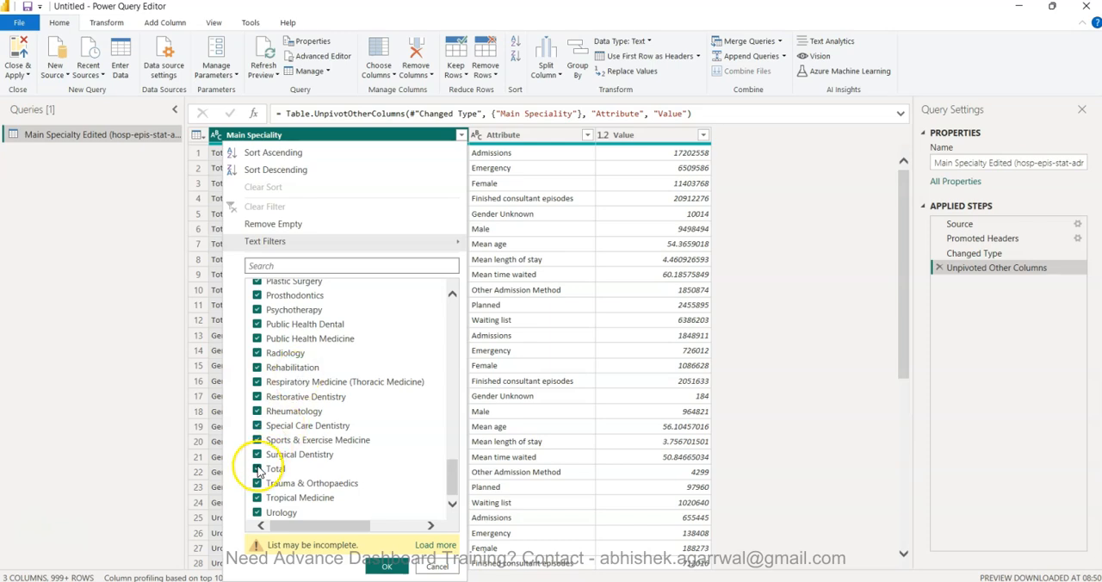
{"action": "left_click", "coordinate": [258, 468]}
{"action": "left_click", "coordinate": [384, 566]}
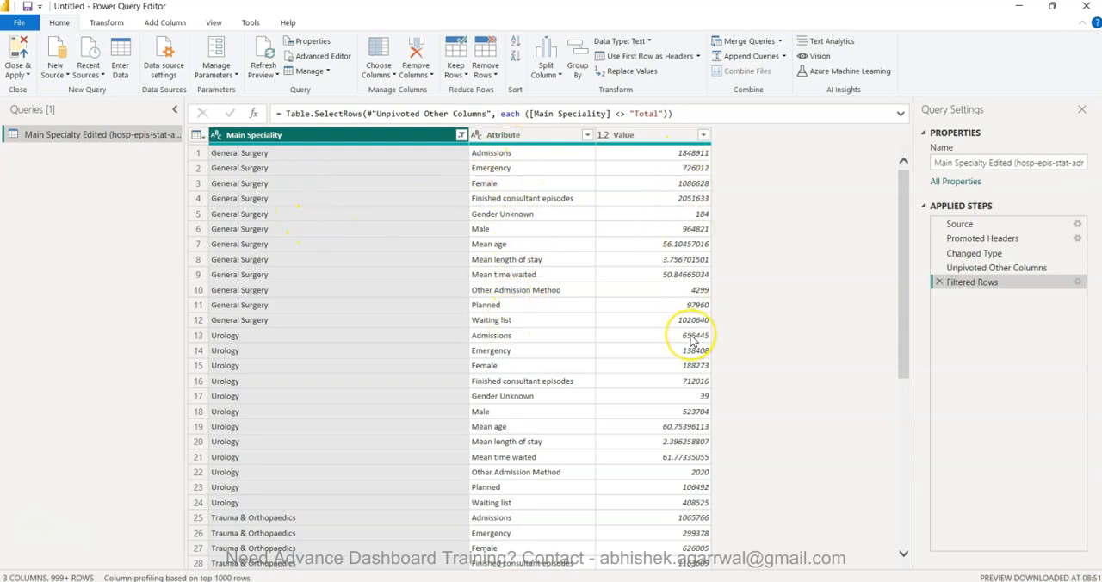
Close the query editor applying the changes, and expand the Main Specialty Edited table to list its fields
{"action": "left_click", "coordinate": [22, 47]}
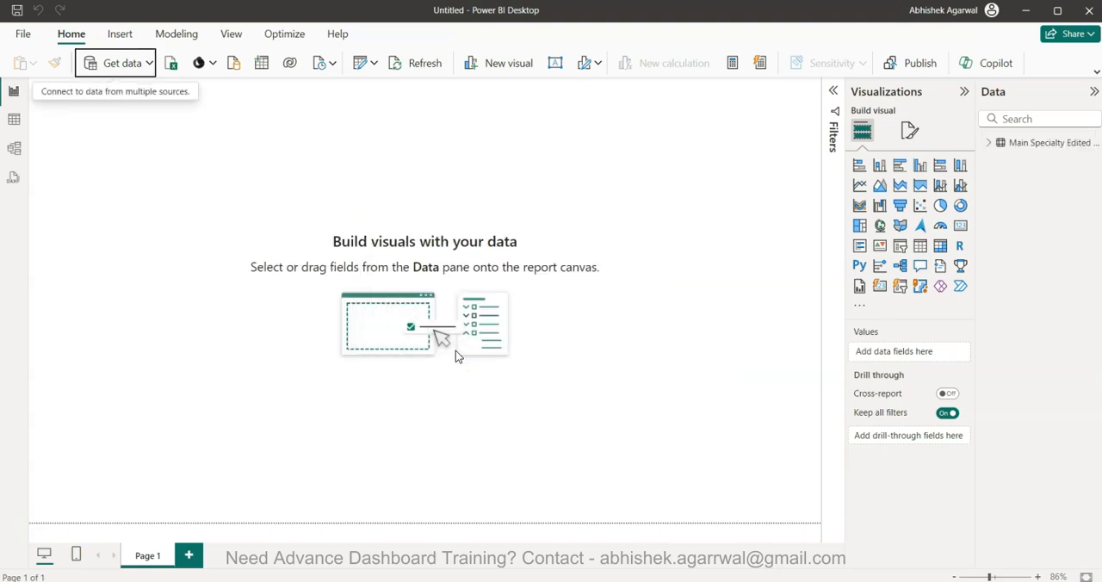
{"action": "left_click", "coordinate": [570, 442]}
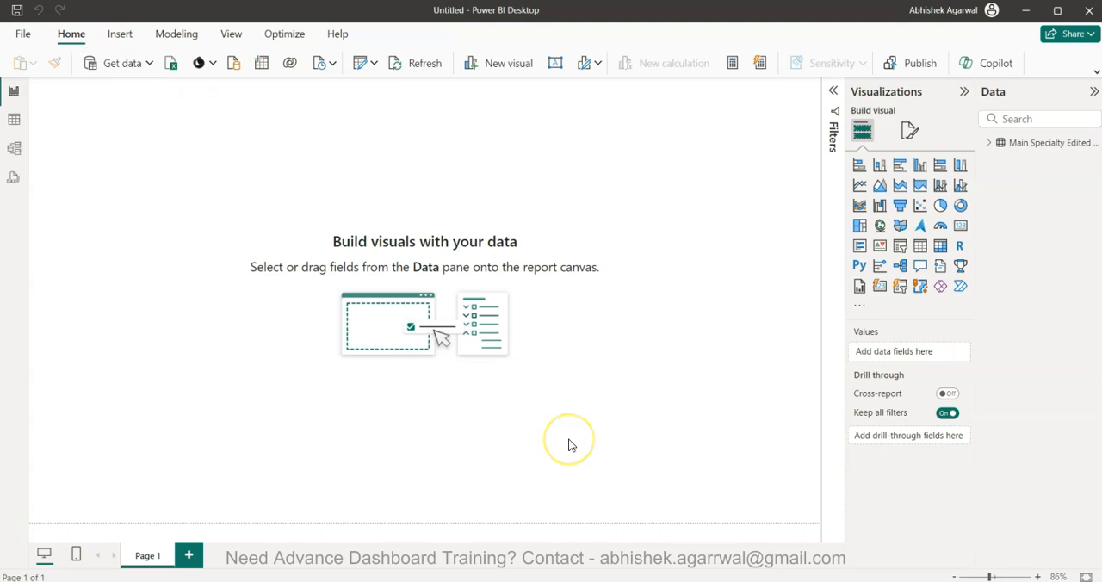
{"action": "left_click", "coordinate": [988, 143]}
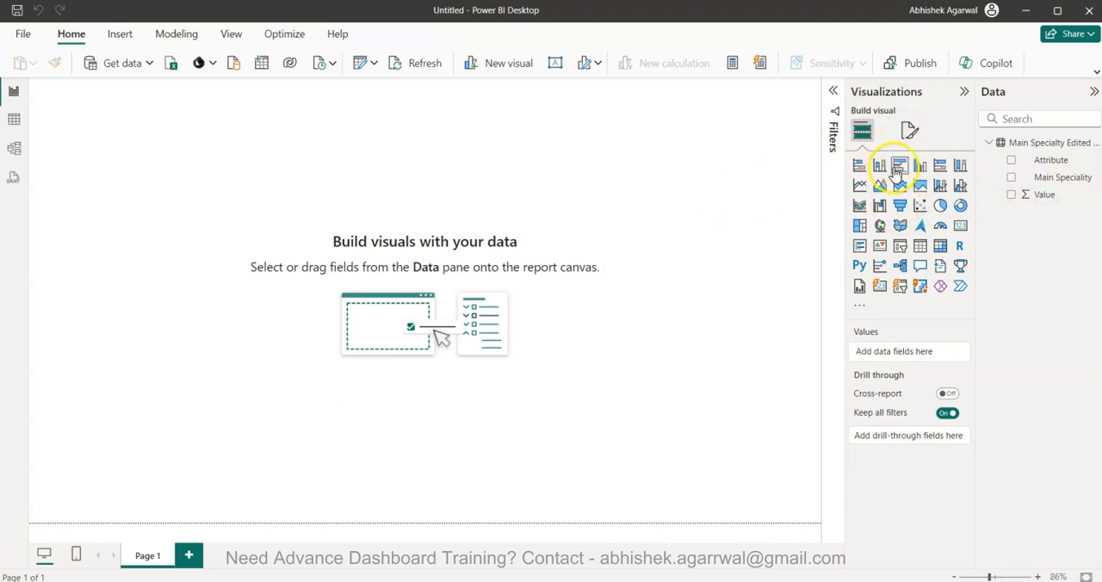
Set the report page's canvas background to the lightest blue theme tint with 60% transparency
{"action": "left_click", "coordinate": [909, 132]}
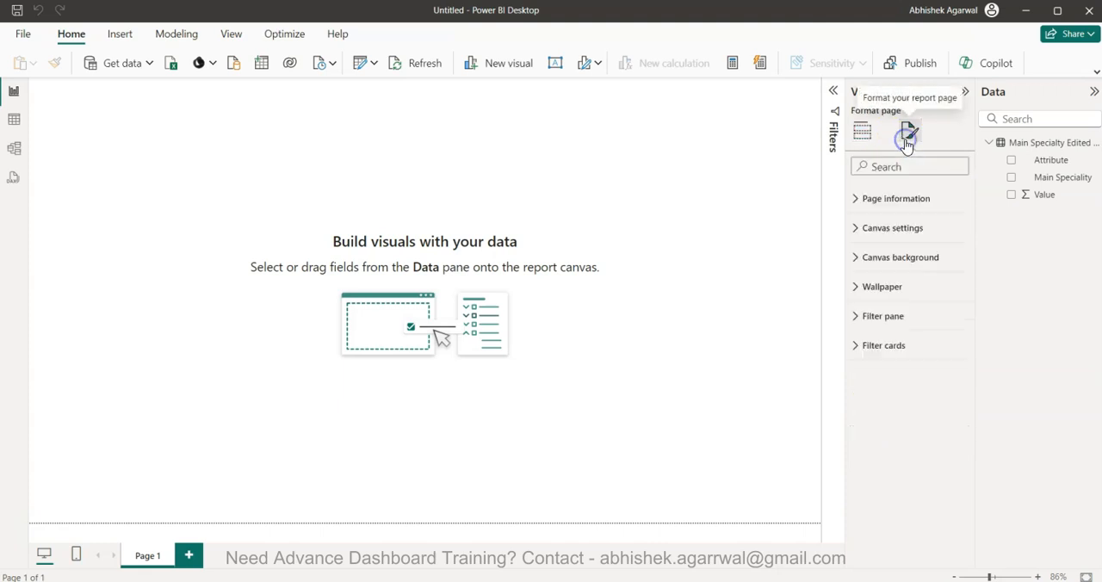
{"action": "left_click", "coordinate": [894, 266]}
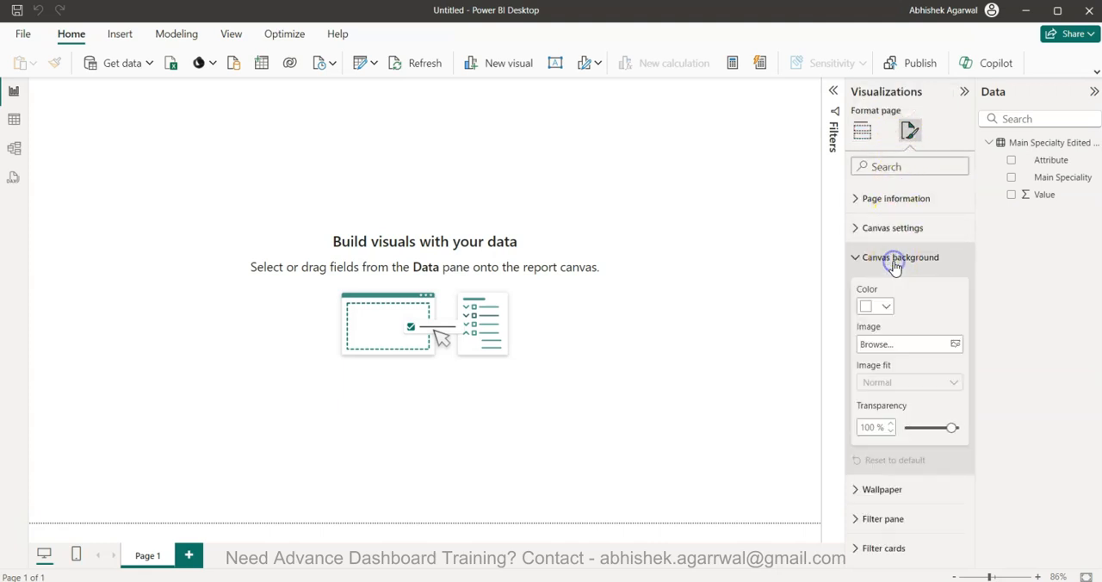
{"action": "left_click", "coordinate": [878, 306]}
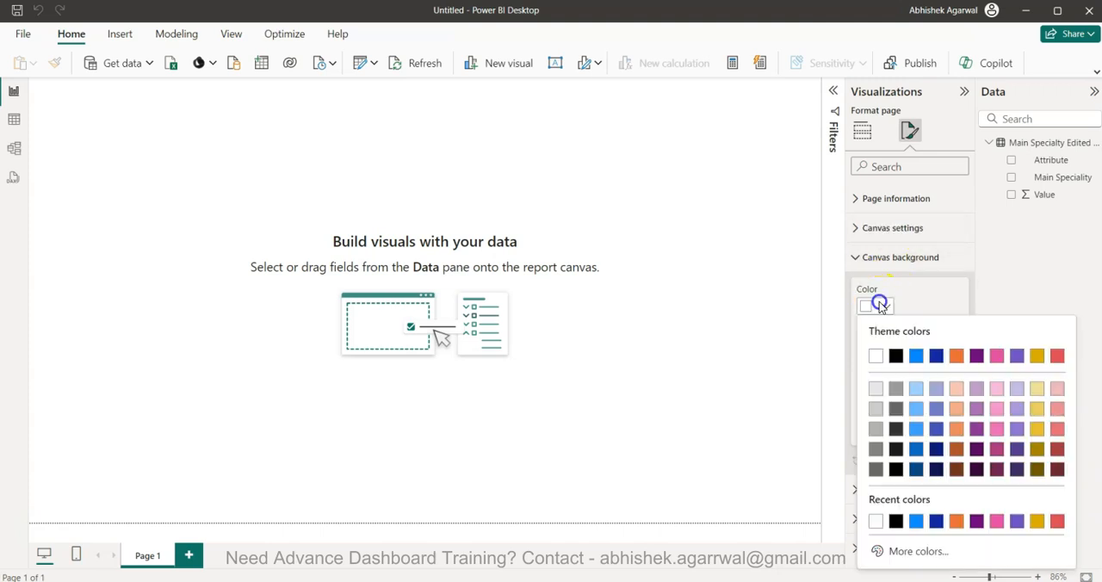
{"action": "left_click", "coordinate": [916, 387]}
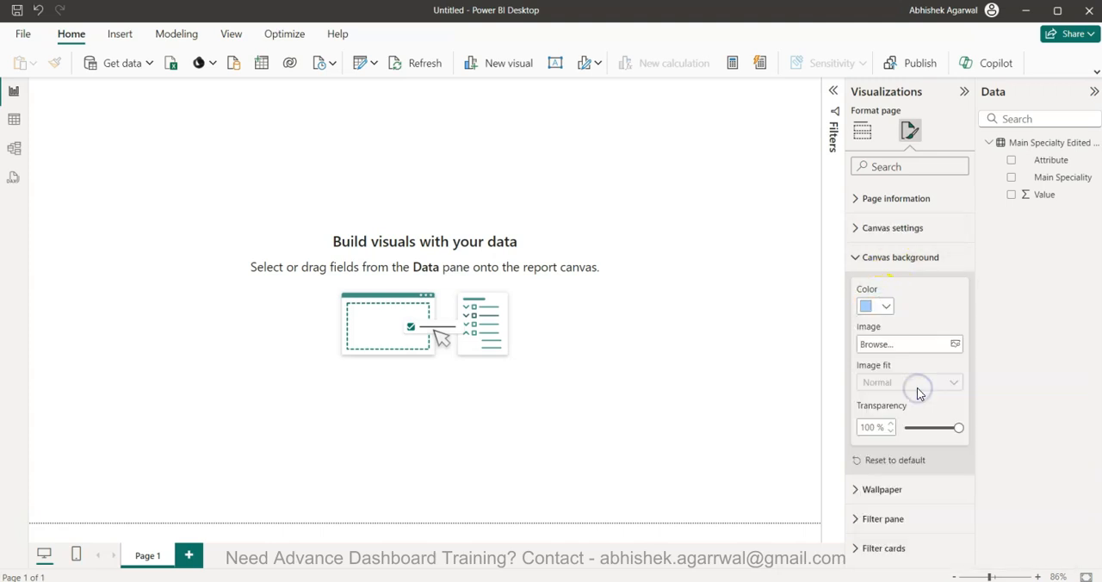
{"action": "double_click", "coordinate": [877, 430]}
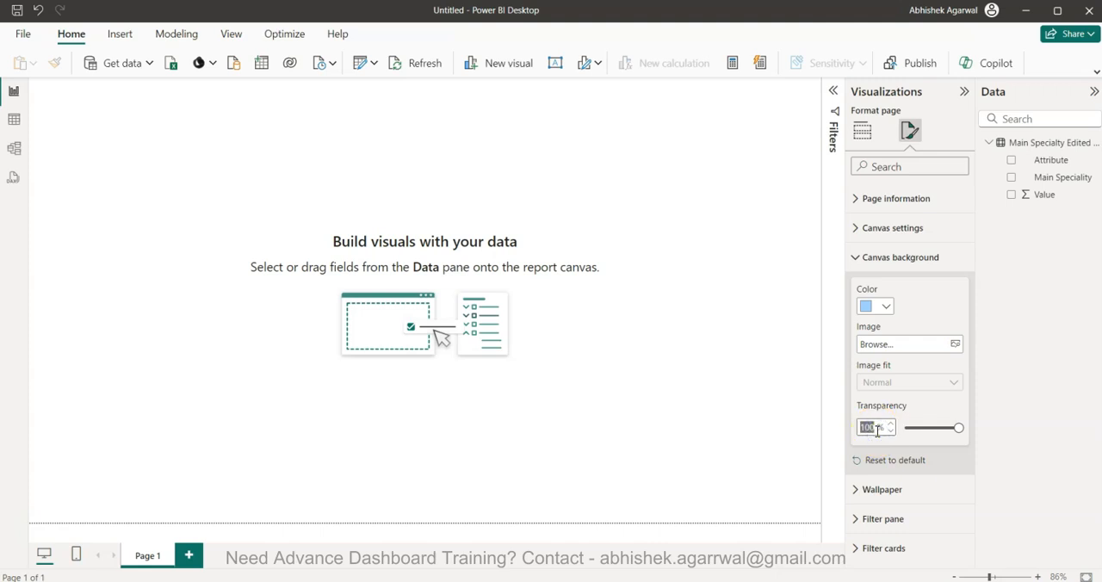
{"action": "type", "text": "60"}
{"action": "left_click", "coordinate": [766, 393]}
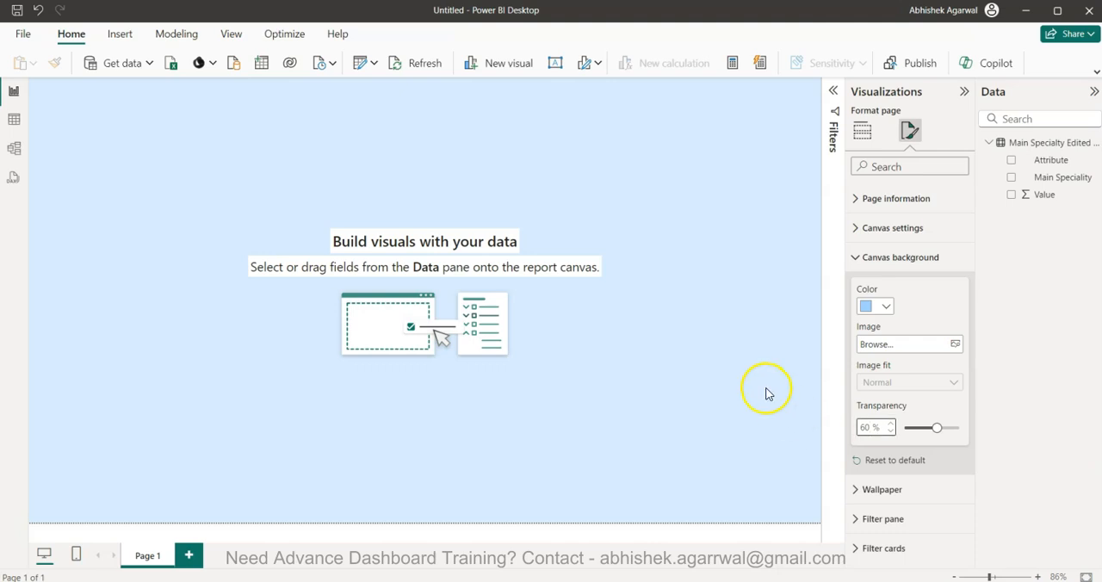
{"action": "left_click", "coordinate": [706, 359]}
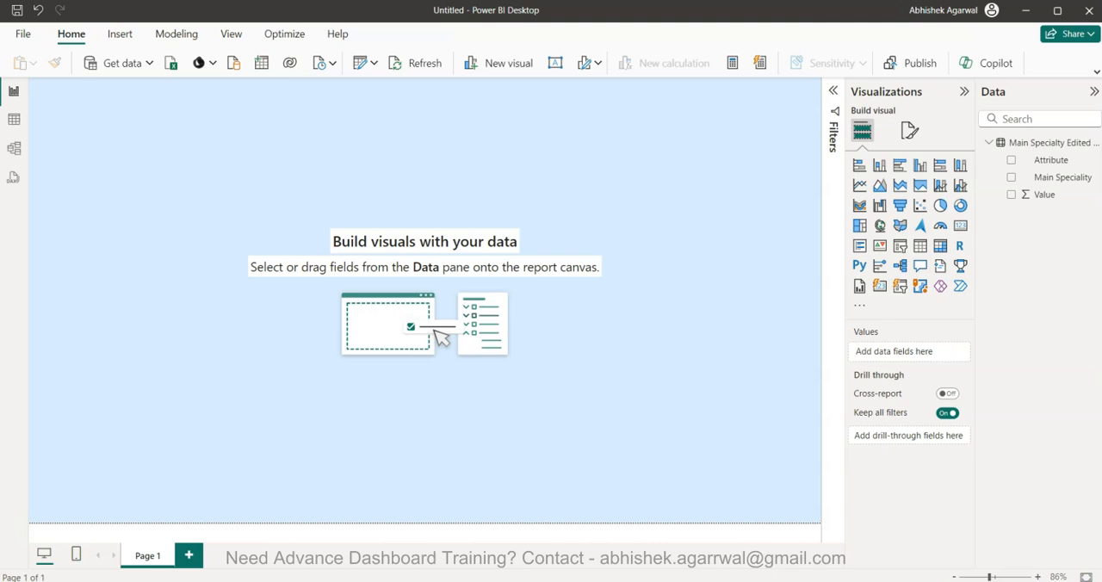
Try a darker blue canvas background, return to the lightest blue theme tint, and set its transparency to 50%
{"action": "left_click", "coordinate": [913, 127]}
{"action": "left_click", "coordinate": [895, 257]}
{"action": "left_click", "coordinate": [879, 310]}
{"action": "left_click", "coordinate": [917, 412]}
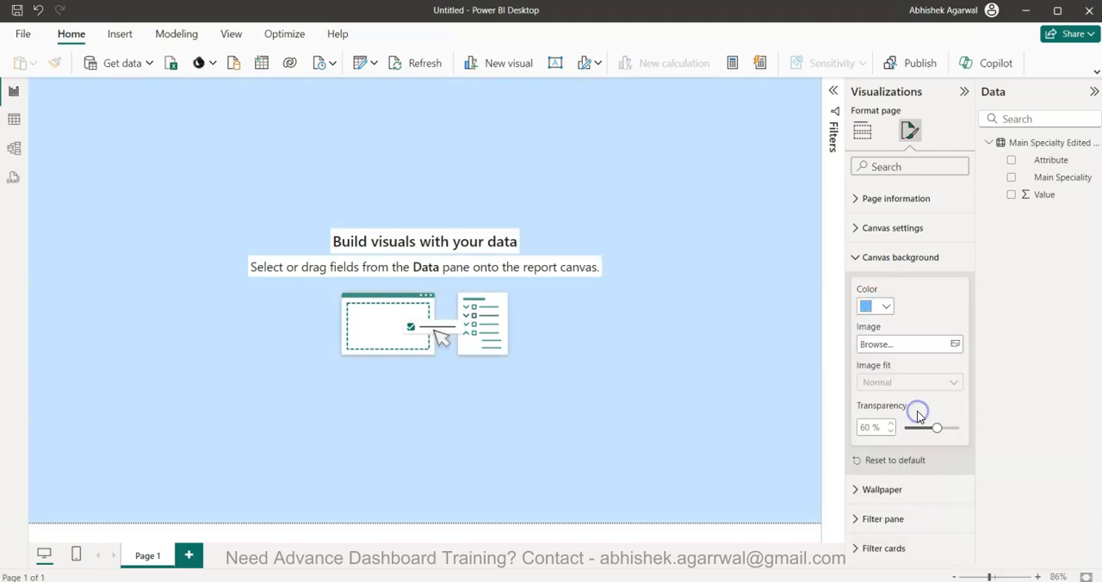
{"action": "left_click", "coordinate": [881, 304]}
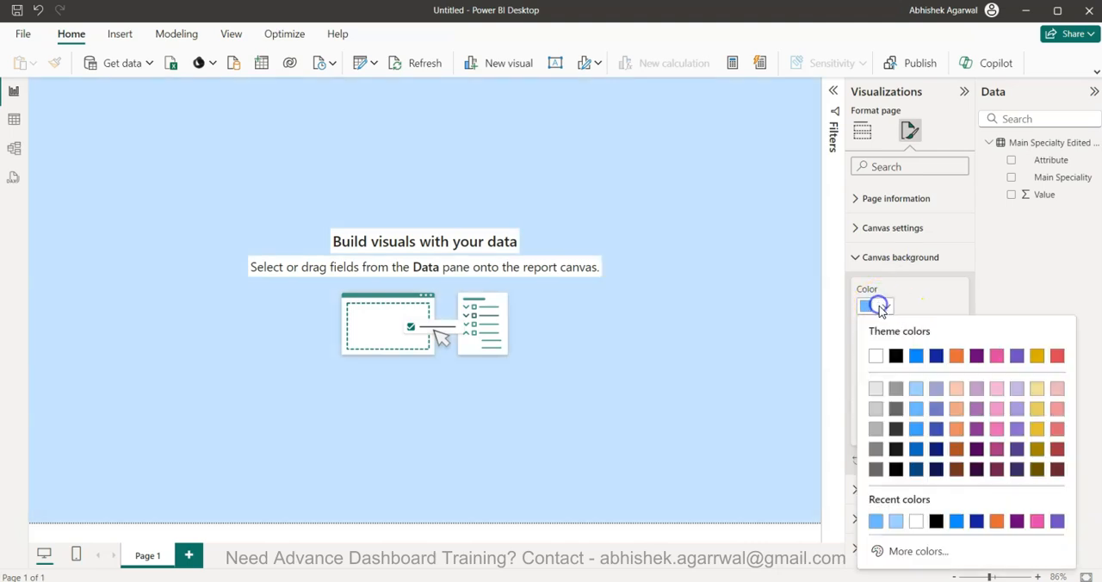
{"action": "left_click", "coordinate": [917, 392]}
{"action": "double_click", "coordinate": [868, 427]}
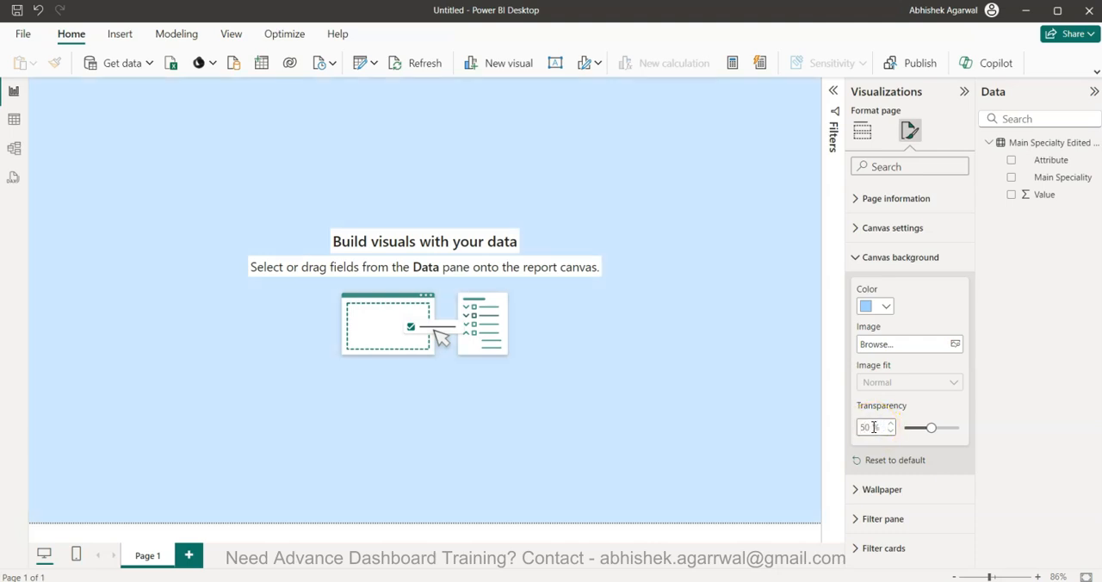
{"action": "left_click", "coordinate": [713, 278]}
{"action": "left_click", "coordinate": [861, 133]}
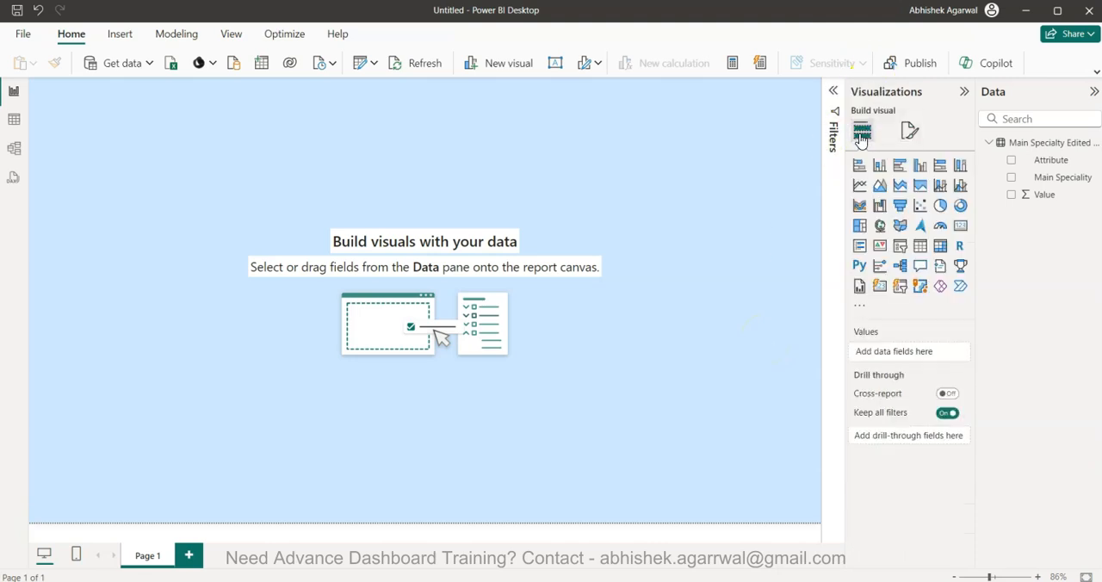
Insert a text box as a shallow banner across the top of the page and enter HOSPITAL ADMISSION DASHBOARD in it
{"action": "left_click", "coordinate": [613, 356]}
{"action": "left_click", "coordinate": [555, 64]}
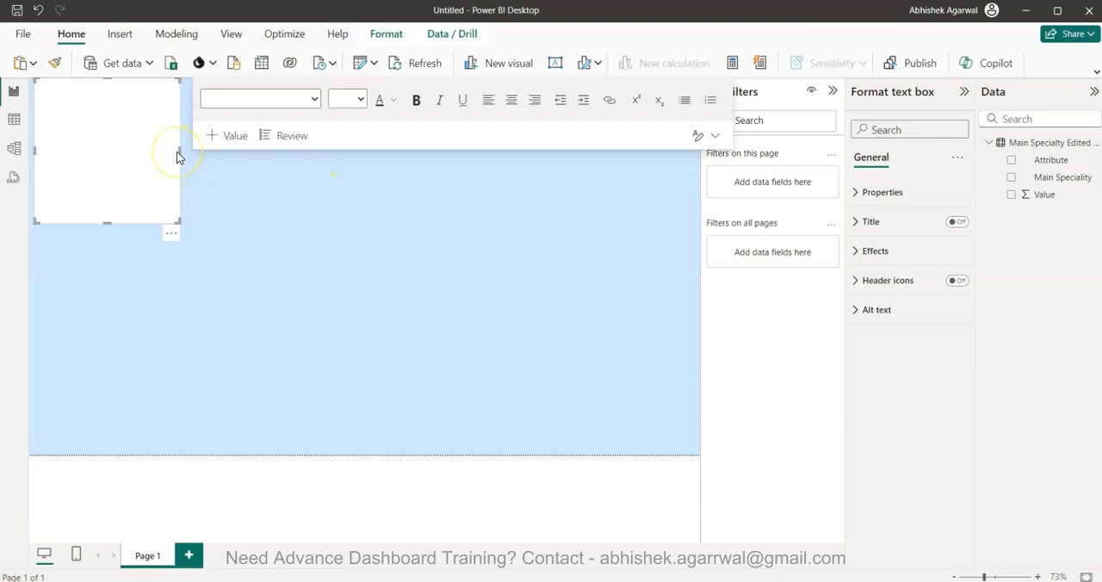
{"action": "left_click_drag", "start_coordinate": [180, 151], "coordinate": [694, 172]}
{"action": "left_click_drag", "start_coordinate": [365, 222], "coordinate": [404, 116]}
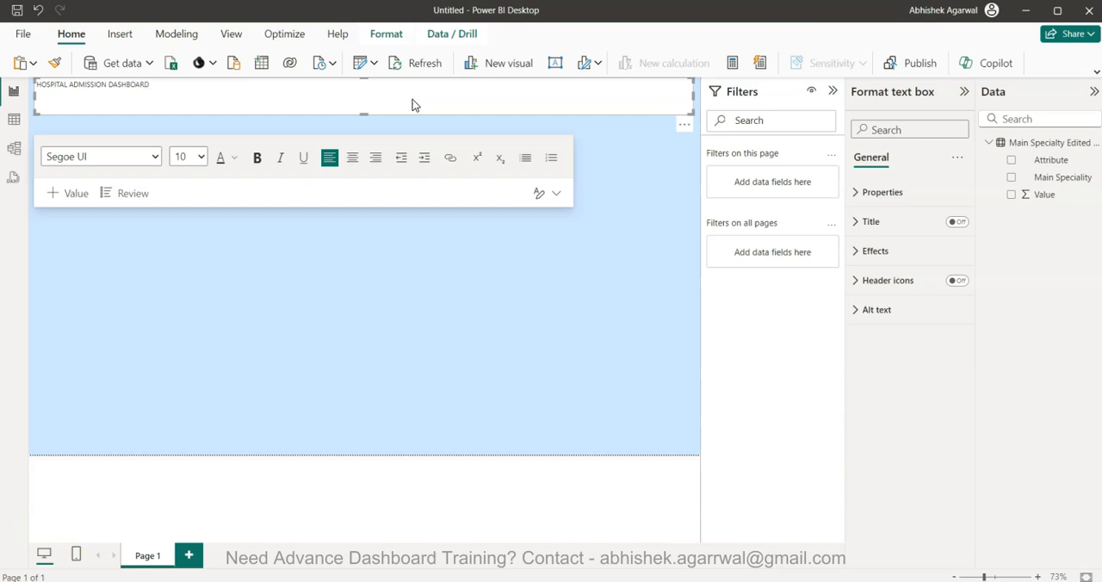
Set the whole dashboard title's font size to 40 and make its text box taller so the text fits
{"action": "key", "text": "ctrl+a"}
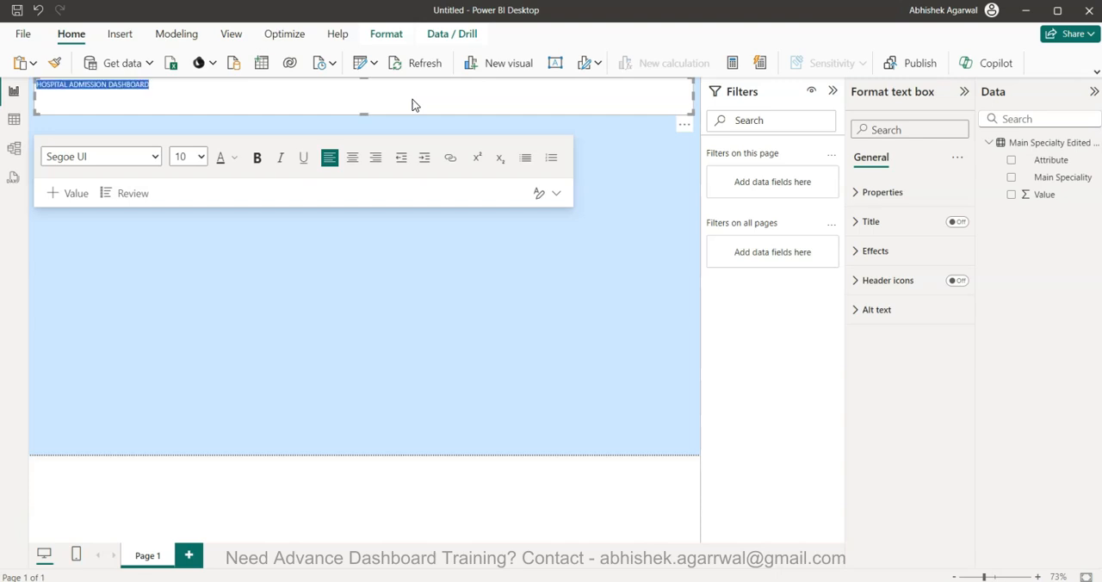
{"action": "left_click", "coordinate": [201, 158]}
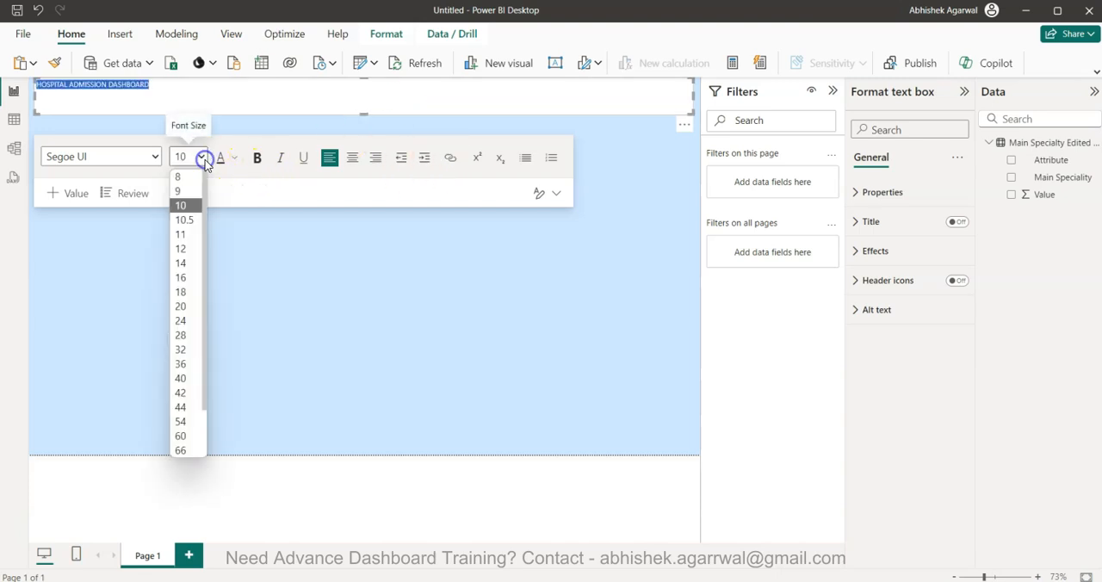
{"action": "left_click", "coordinate": [182, 379]}
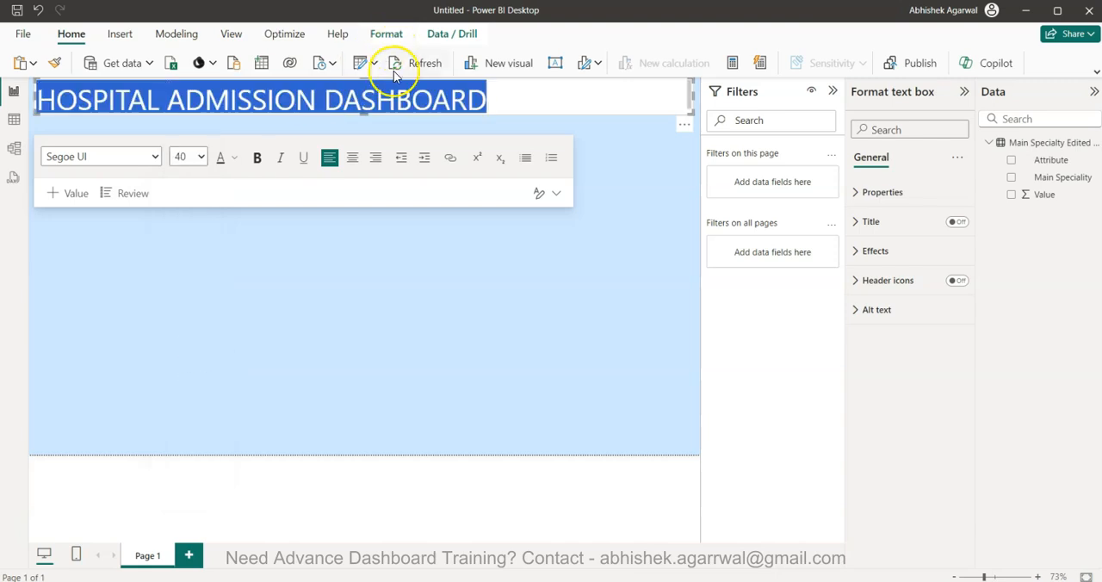
{"action": "left_click_drag", "start_coordinate": [363, 113], "coordinate": [364, 128]}
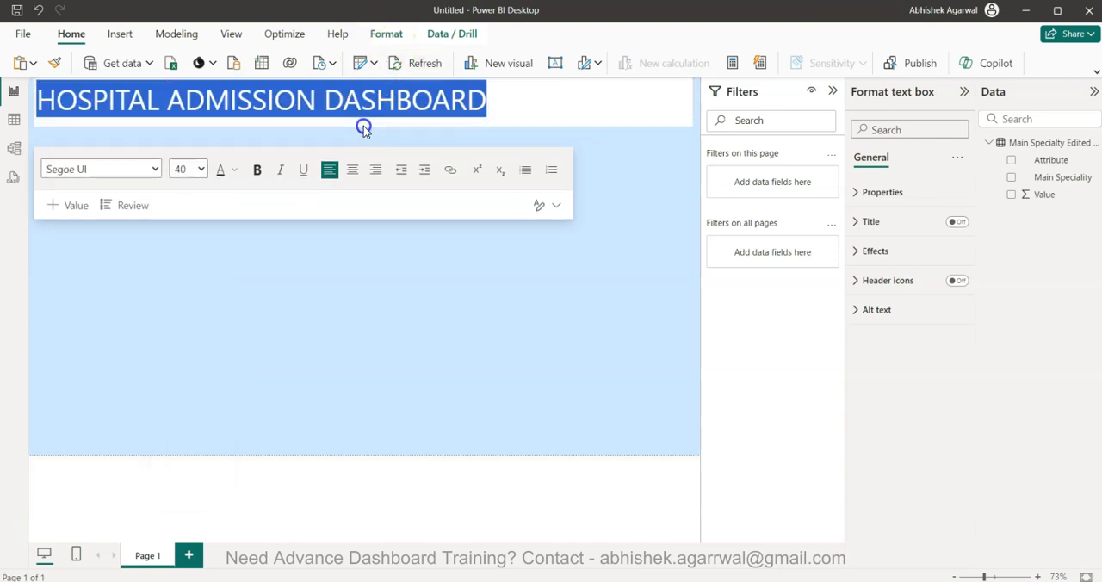
{"action": "left_click", "coordinate": [529, 244]}
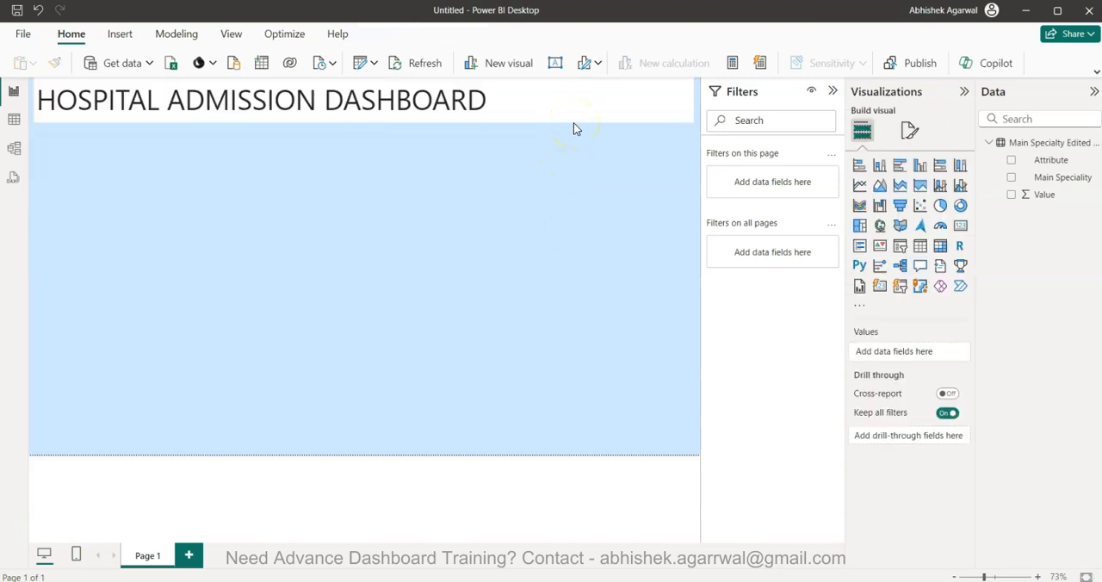
Move the title text box slightly down from the page's upper edge
{"action": "double_click", "coordinate": [579, 120]}
{"action": "key", "text": "shift+Left"}
{"action": "key", "text": "shift+Left"}
{"action": "key", "text": "shift+Left"}
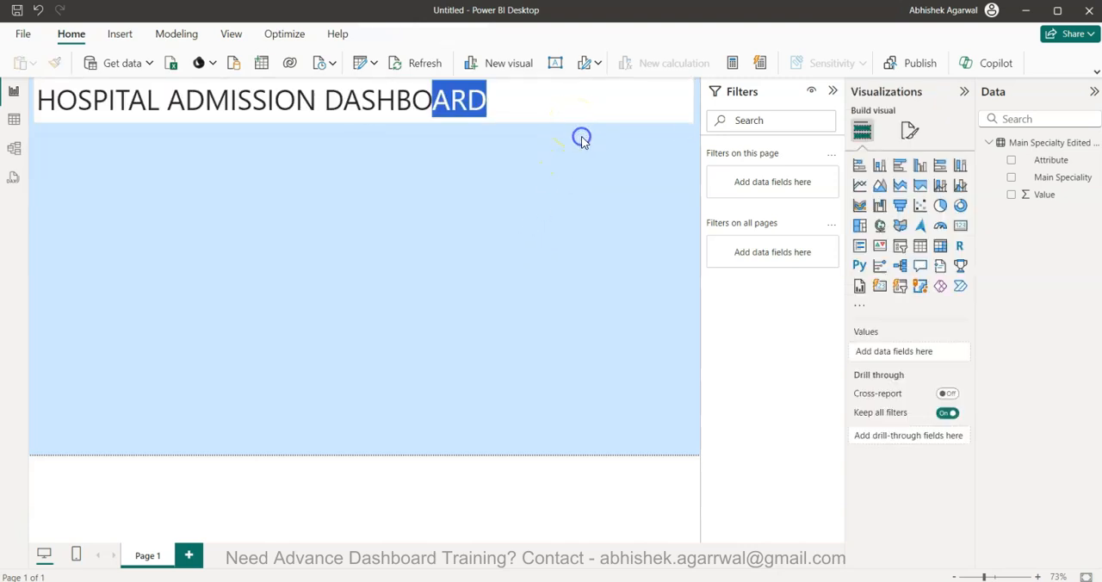
{"action": "left_click", "coordinate": [594, 138]}
{"action": "left_click", "coordinate": [595, 151]}
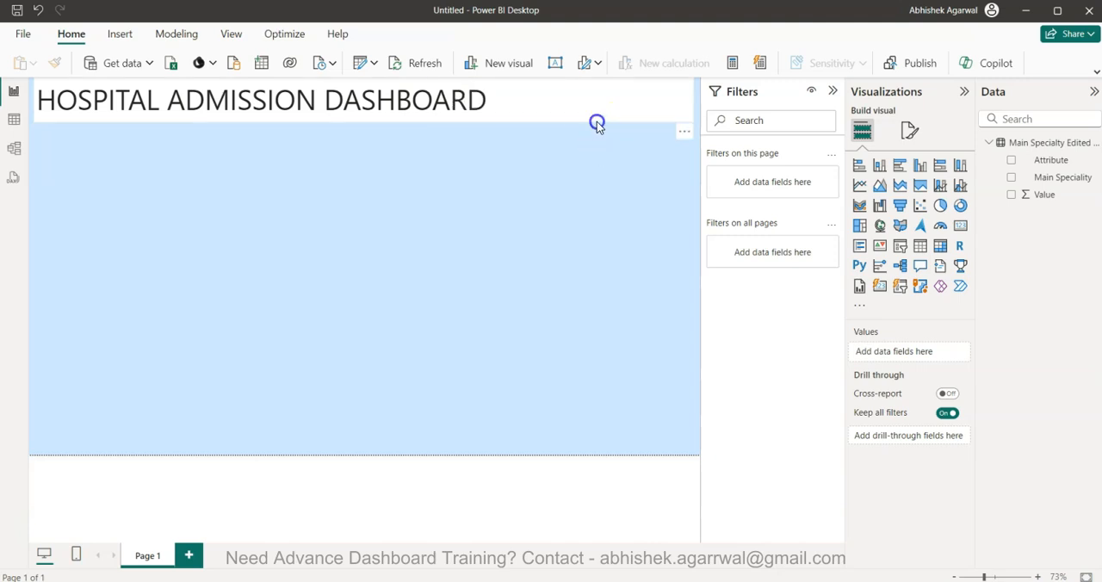
{"action": "left_click", "coordinate": [597, 121]}
{"action": "mouse_move", "coordinate": [609, 125]}
{"action": "left_mouse_down"}
{"action": "mouse_move", "coordinate": [612, 143]}
{"action": "mouse_move", "coordinate": [611, 126]}
{"action": "left_mouse_up"}
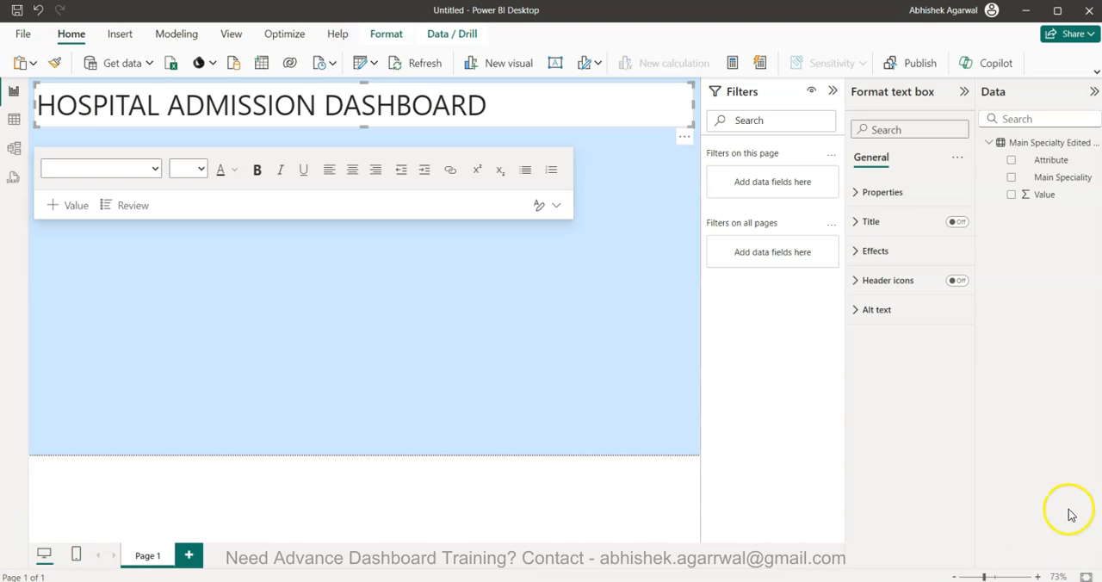
{"action": "left_click", "coordinate": [540, 288]}
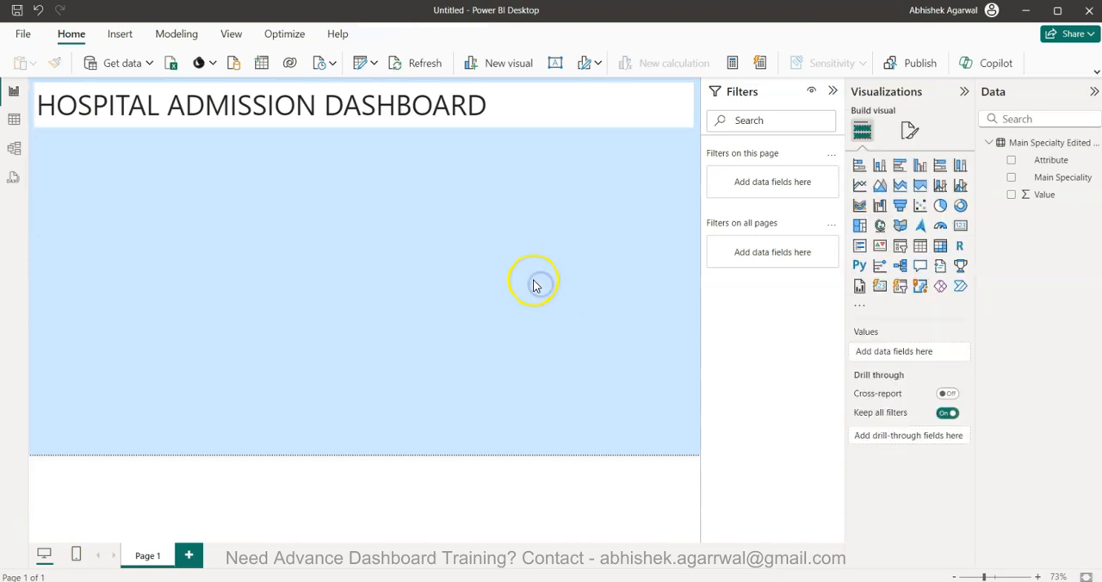
Set the page's canvas type to Custom with a height of 1000 px and a width of 1600 px
{"action": "left_click", "coordinate": [909, 131]}
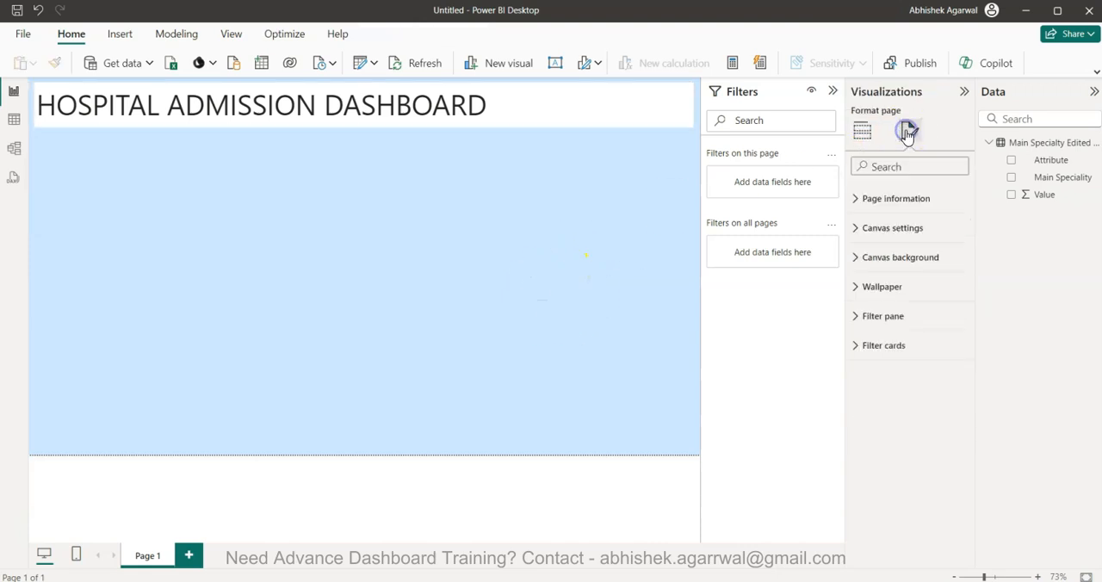
{"action": "left_click", "coordinate": [899, 225]}
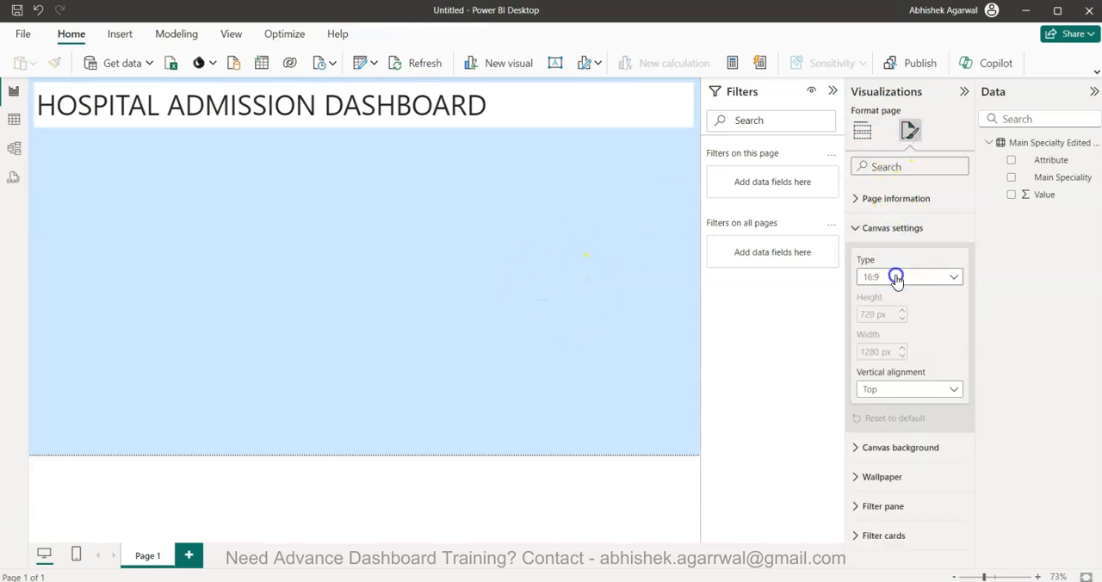
{"action": "left_click", "coordinate": [896, 275]}
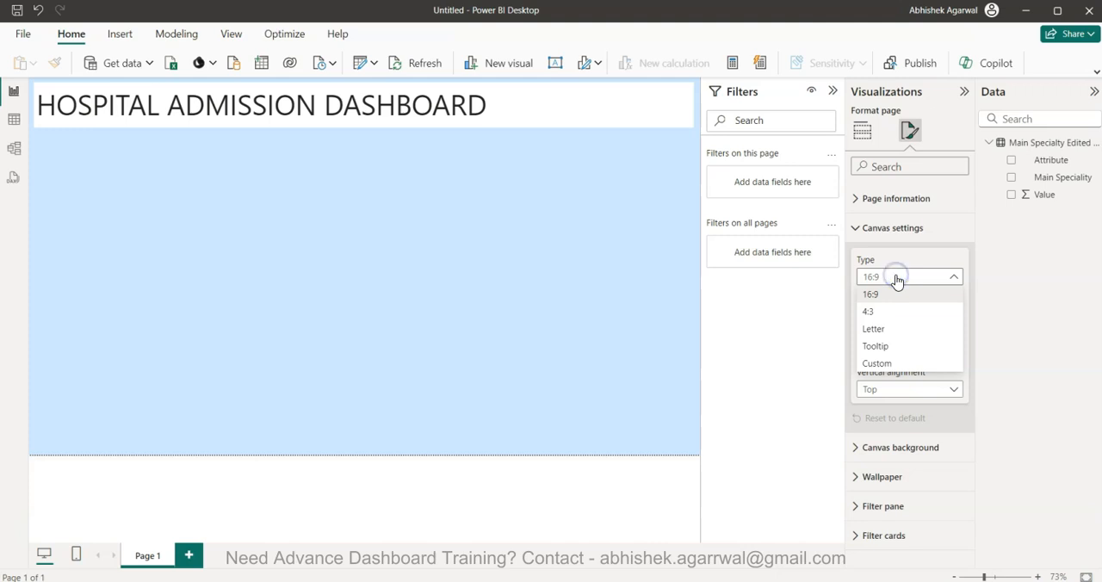
{"action": "left_click", "coordinate": [895, 364]}
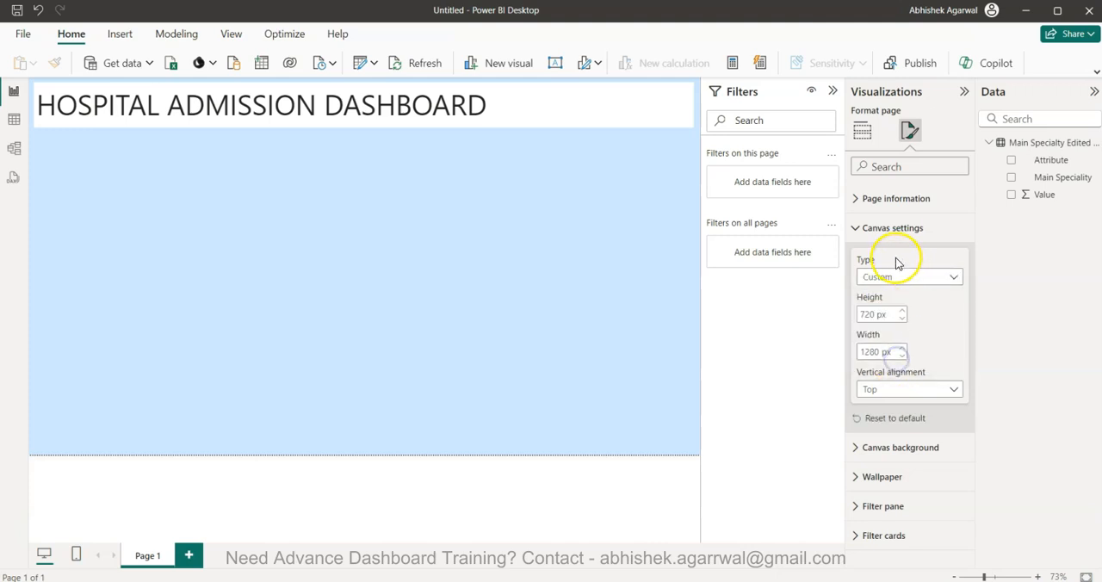
{"action": "double_click", "coordinate": [871, 316]}
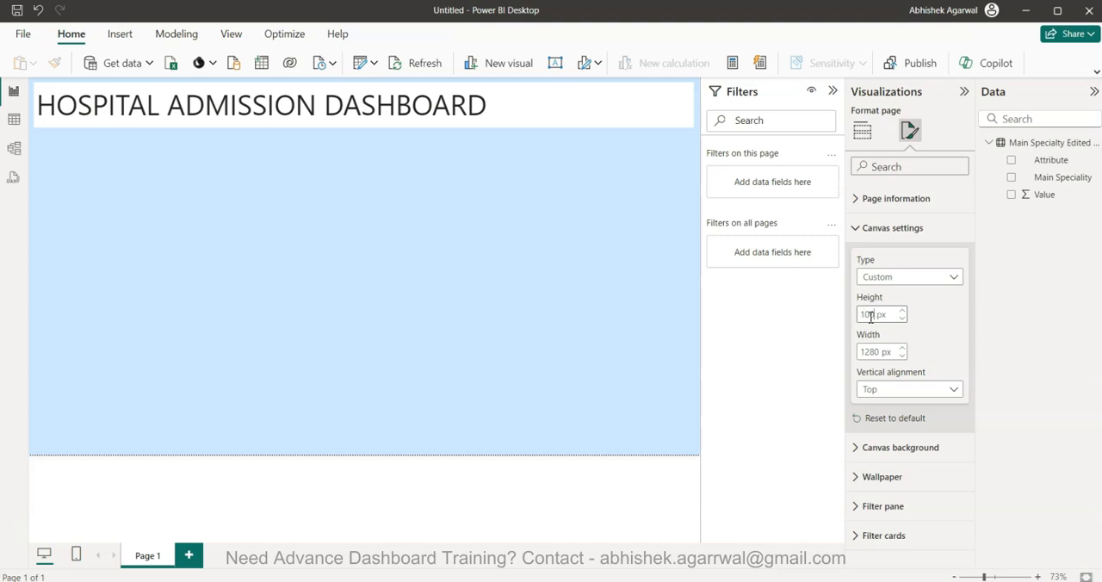
{"action": "double_click", "coordinate": [872, 353]}
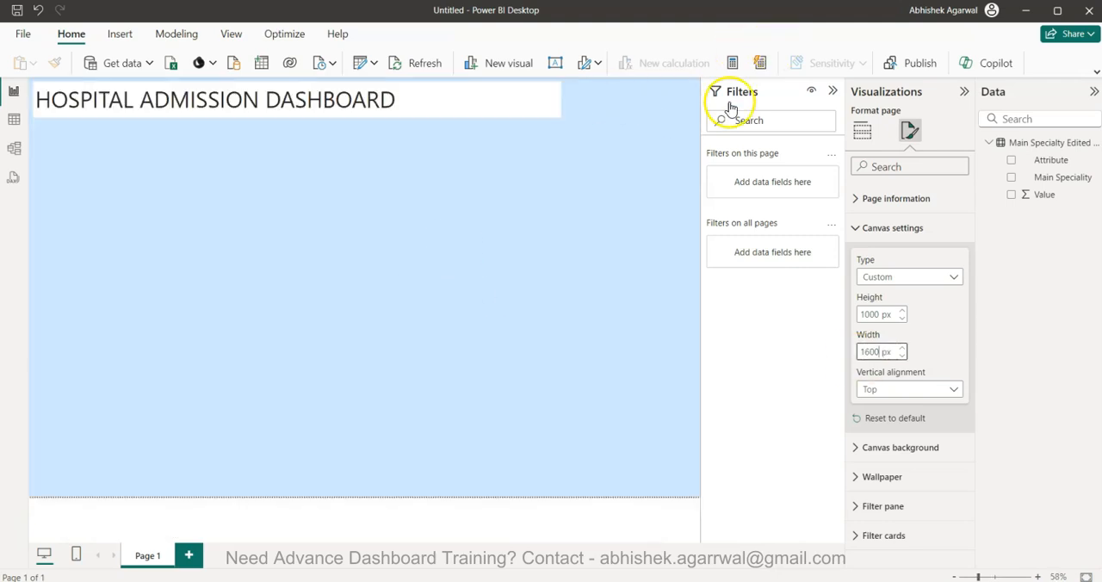
Widen the title text box so the banner spans almost the full width of the resized page
{"action": "left_click", "coordinate": [532, 99]}
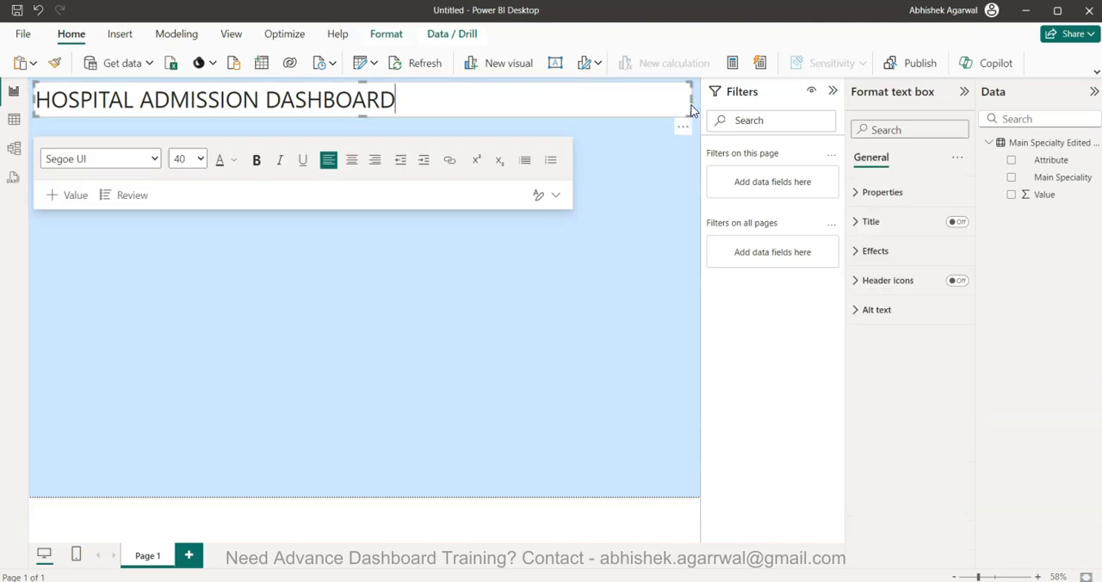
{"action": "left_click", "coordinate": [639, 207]}
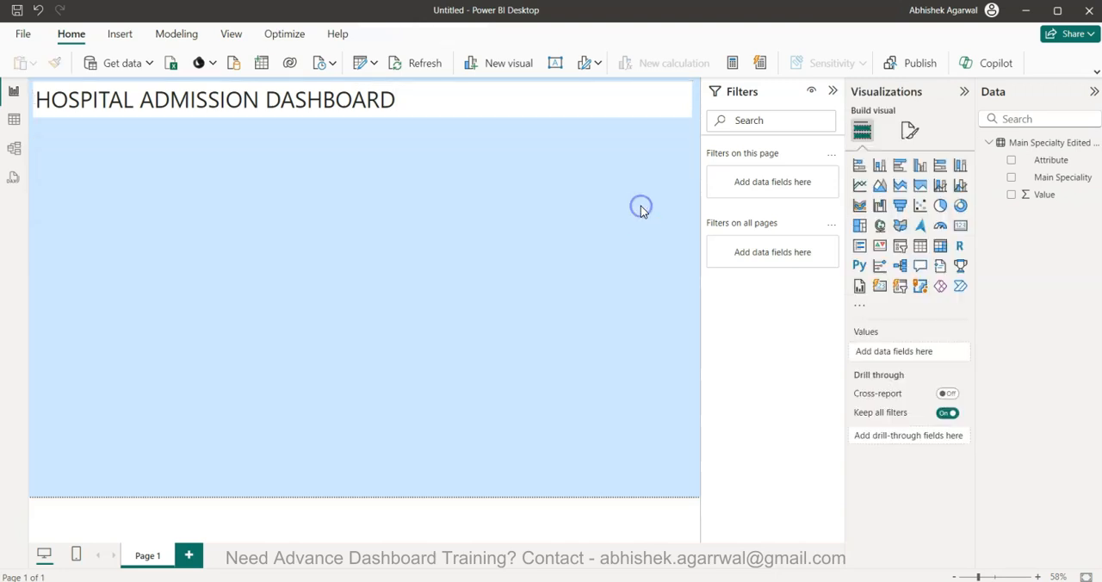
{"action": "left_click", "coordinate": [416, 142]}
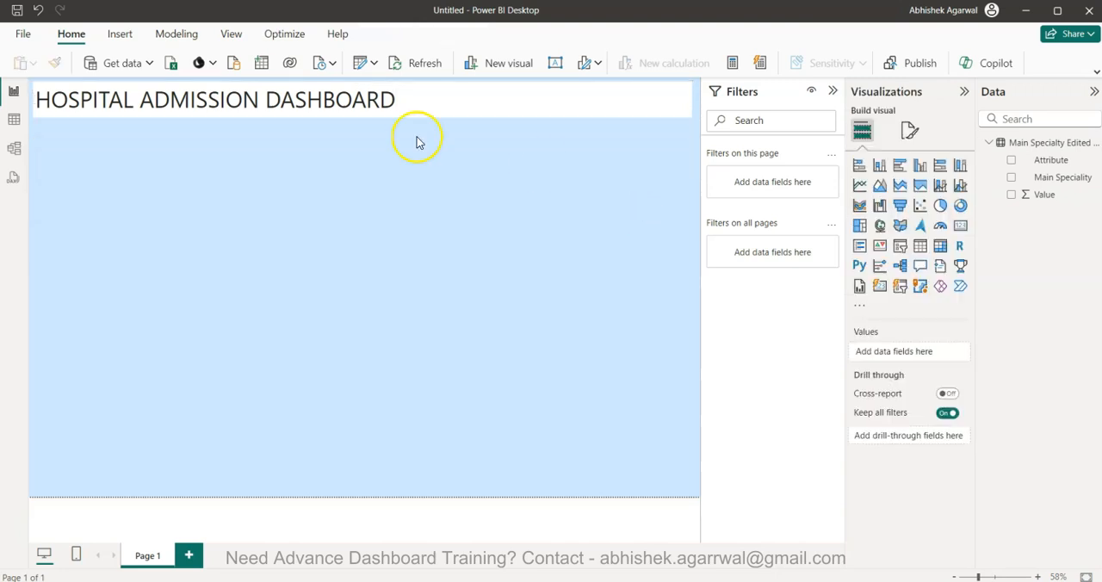
Make the entire HOSPITAL ADMISSION DASHBOARD title bold
{"action": "left_click", "coordinate": [354, 94]}
{"action": "triple_click", "coordinate": [354, 95]}
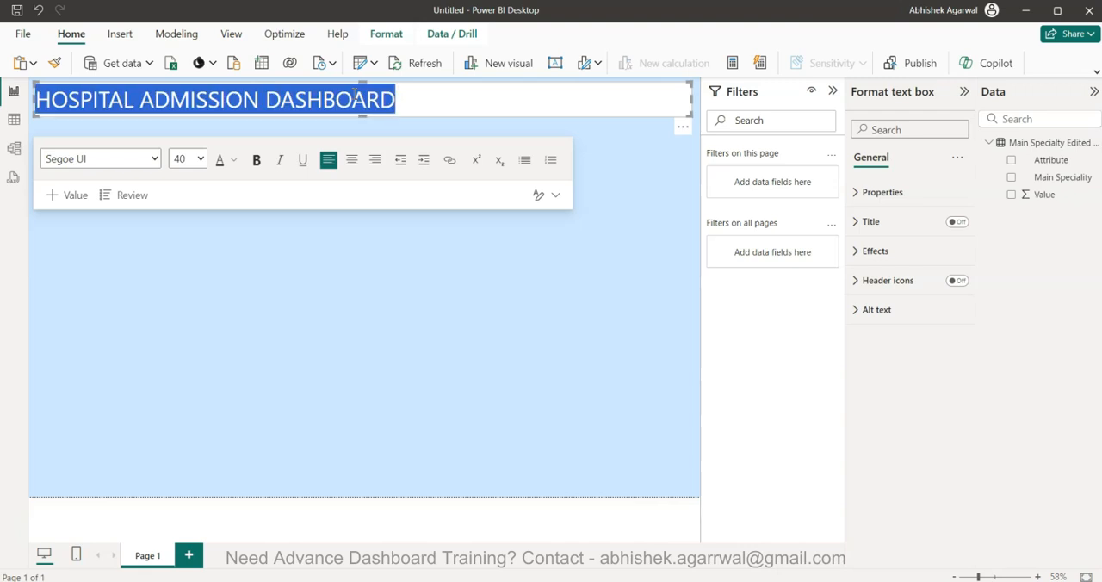
{"action": "left_click", "coordinate": [258, 160]}
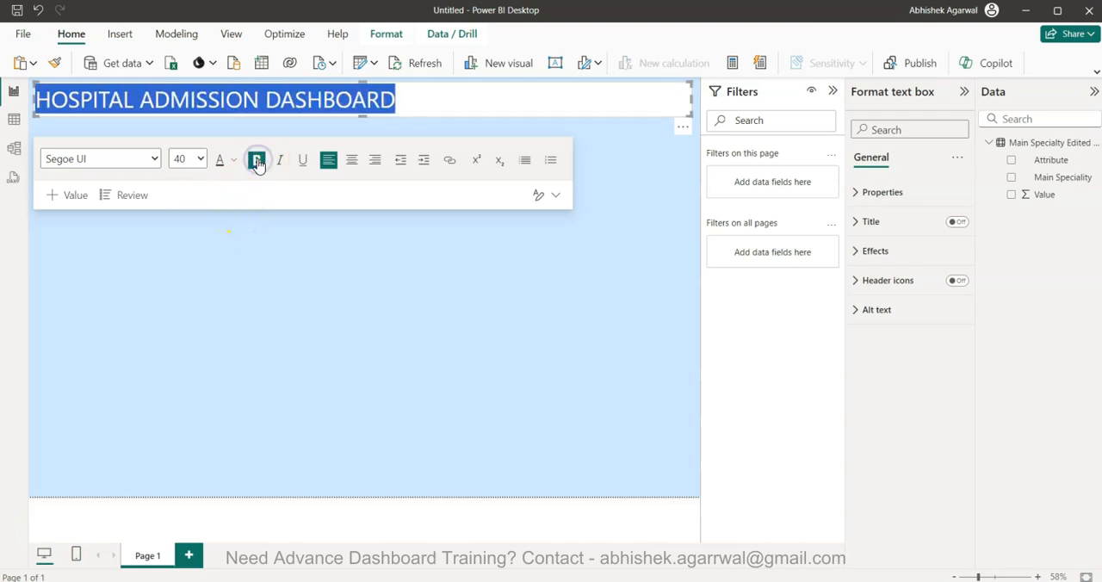
{"action": "left_click", "coordinate": [257, 162]}
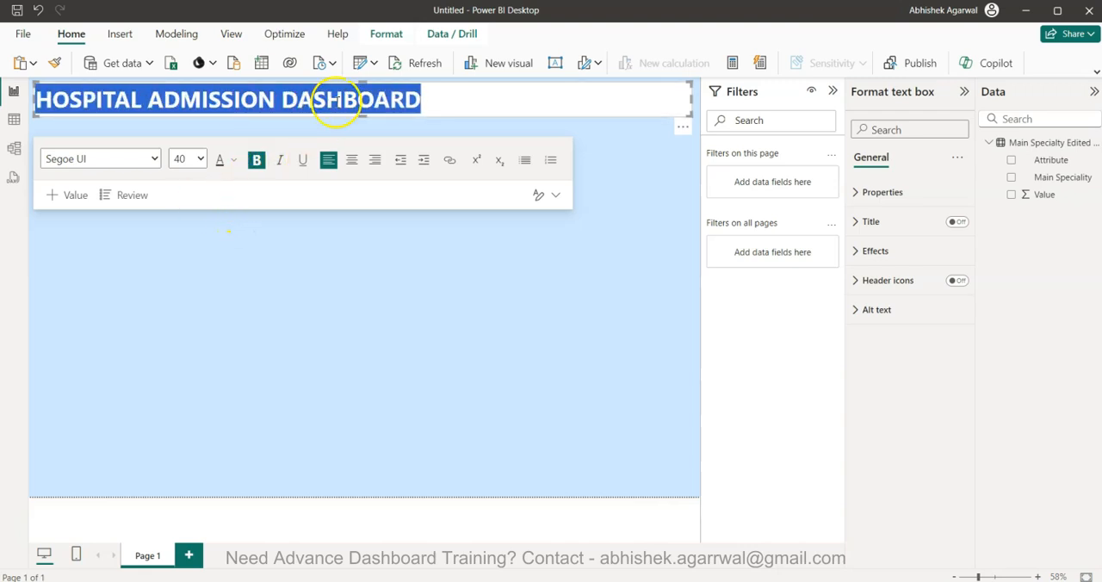
Space out the title by inserting a space between all letters of HOSPITAL ADMISSION DASHBOARD, keeping wider gaps between the words
{"action": "left_click", "coordinate": [143, 98]}
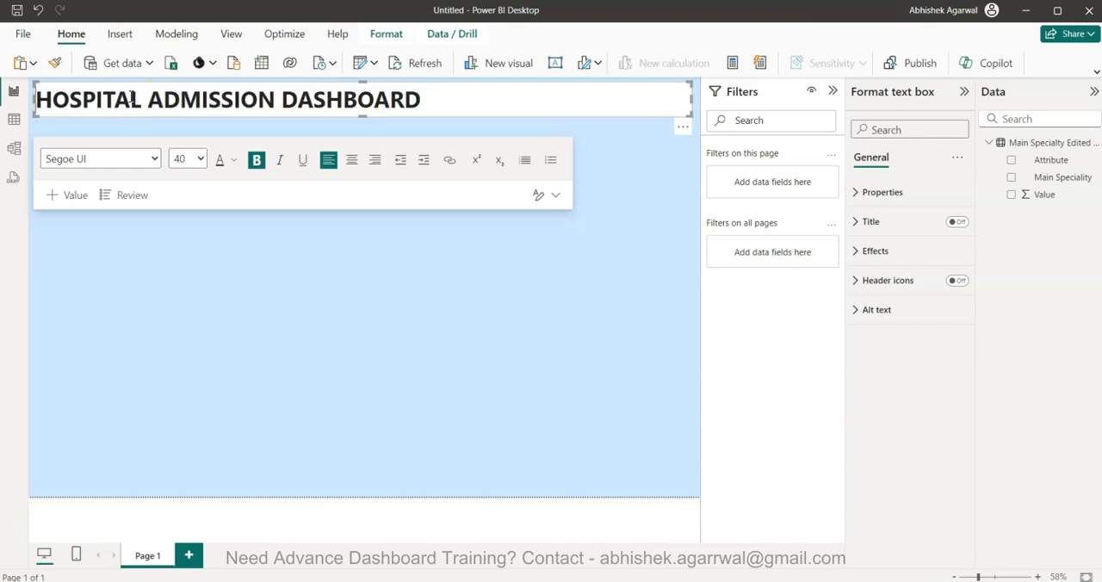
{"action": "key", "text": "space"}
{"action": "key", "text": "Right"}
{"action": "key", "text": "space"}
{"action": "key", "text": "Right"}
{"action": "key", "text": "space"}
{"action": "key", "text": "Right"}
{"action": "key", "text": "space"}
{"action": "key", "text": "Right"}
{"action": "key", "text": "space"}
{"action": "key", "text": "Right"}
{"action": "key", "text": "space"}
{"action": "key", "text": "Right"}
{"action": "key", "text": "space"}
{"action": "key", "text": "Right"}
{"action": "key", "text": "space"}
{"action": "key", "text": "Right"}
{"action": "key", "text": "Right"}
{"action": "key", "text": "space"}
{"action": "key", "text": "Right"}
{"action": "key", "text": "space"}
{"action": "key", "text": "Right"}
{"action": "key", "text": "space"}
{"action": "key", "text": "Right"}
{"action": "key", "text": "space"}
{"action": "key", "text": "Right"}
{"action": "key", "text": "space"}
{"action": "key", "text": "Right"}
{"action": "key", "text": "space"}
{"action": "key", "text": "Right"}
{"action": "key", "text": "space"}
{"action": "key", "text": "Right"}
{"action": "key", "text": "space"}
{"action": "key", "text": "Right"}
{"action": "key", "text": "Right"}
{"action": "key", "text": "space"}
{"action": "key", "text": "Right"}
{"action": "key", "text": "space"}
{"action": "key", "text": "Right"}
{"action": "key", "text": "space"}
{"action": "key", "text": "Right"}
{"action": "key", "text": "space"}
{"action": "key", "text": "Right"}
{"action": "key", "text": "space"}
{"action": "key", "text": "Right"}
{"action": "key", "text": "space"}
{"action": "key", "text": "Right"}
{"action": "key", "text": "space"}
{"action": "key", "text": "Right"}
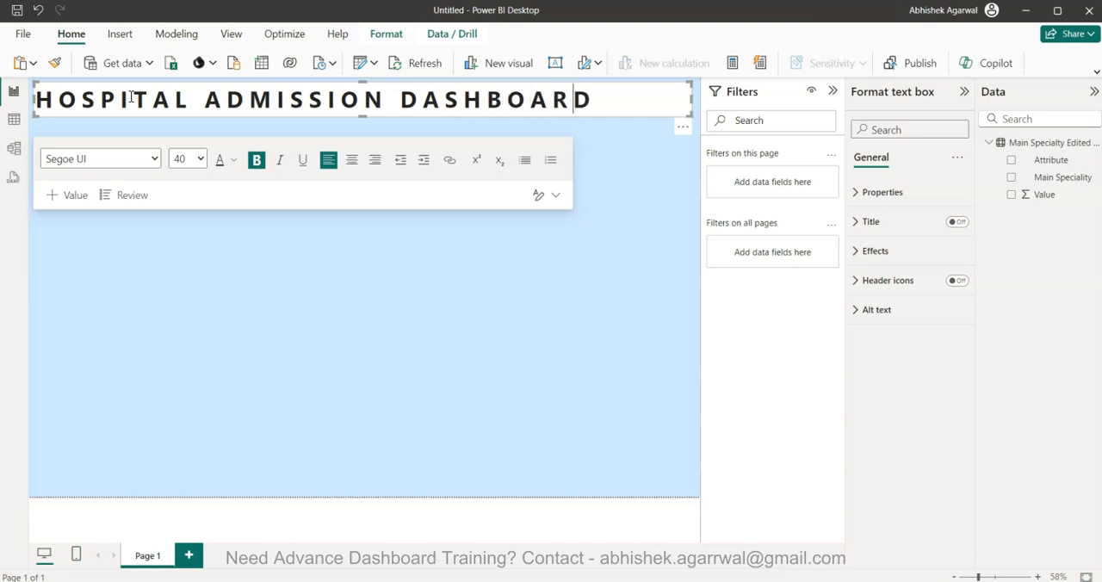
{"action": "left_click", "coordinate": [254, 285]}
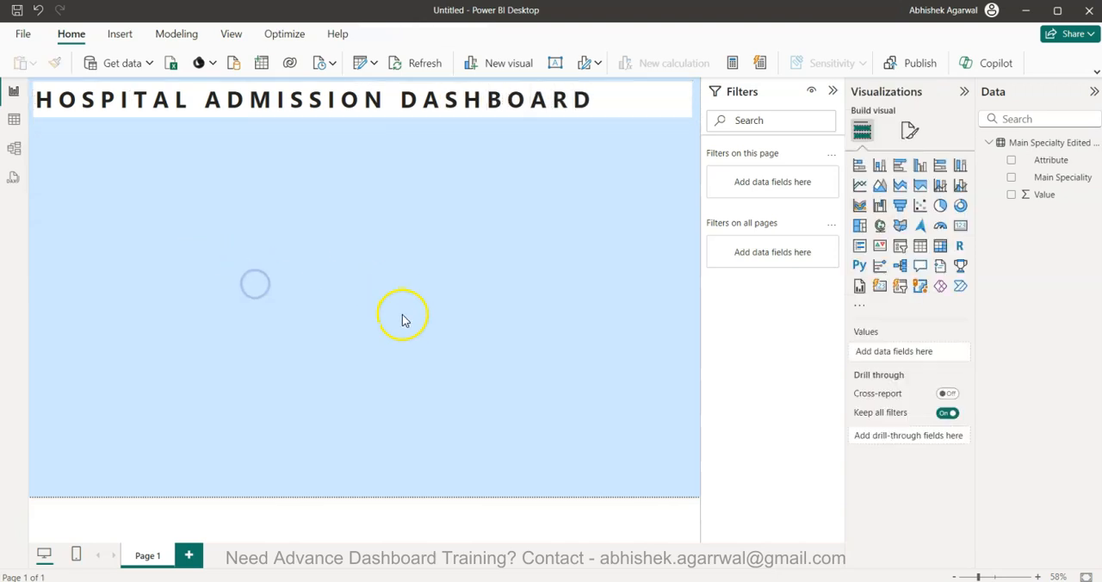
Set the title text box's background transparency to 30%
{"action": "left_click", "coordinate": [611, 97]}
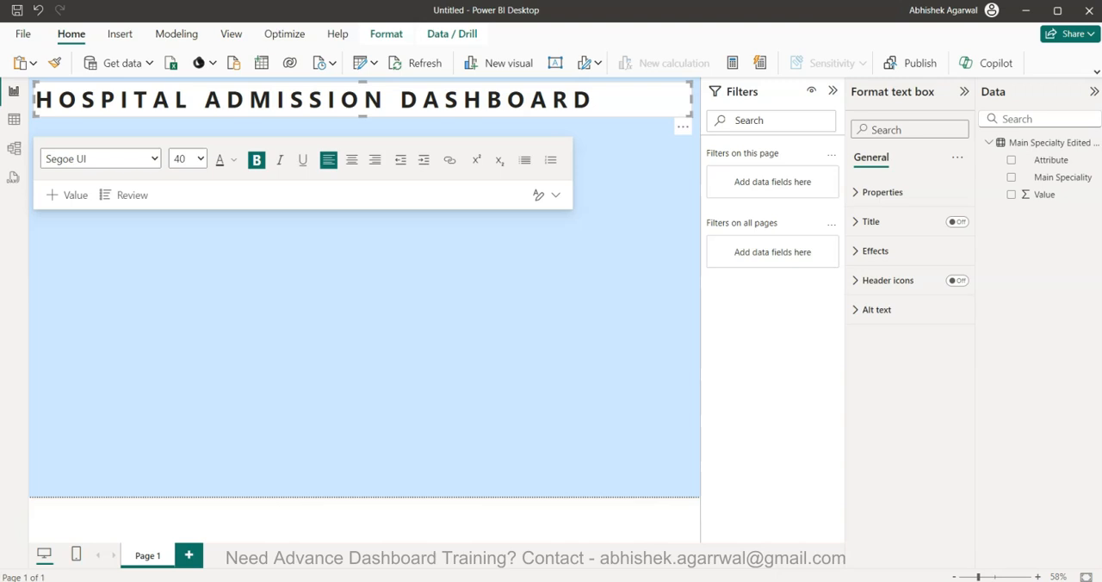
{"action": "left_click", "coordinate": [576, 101]}
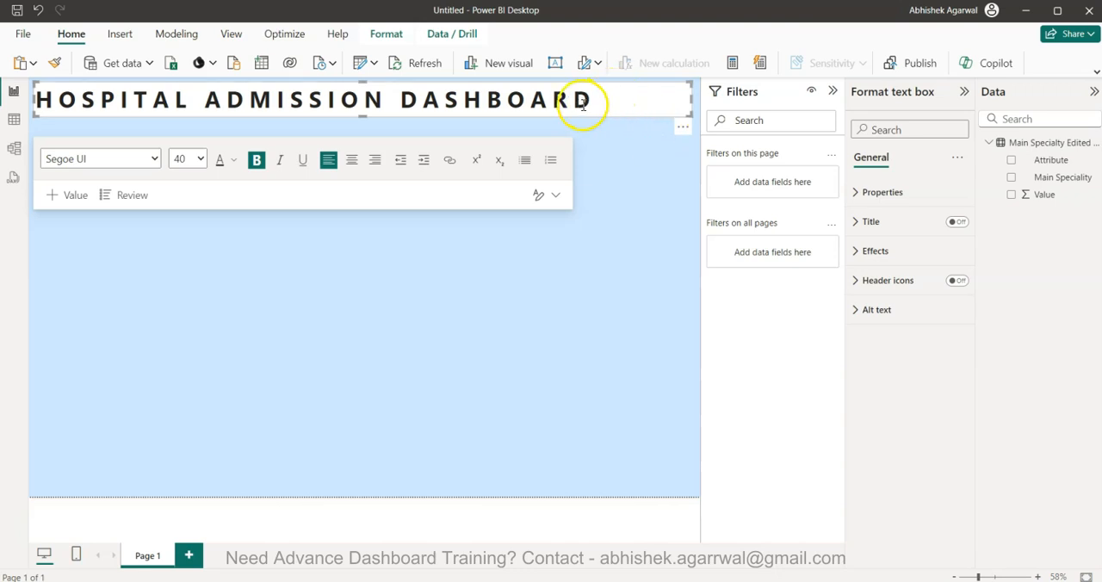
{"action": "left_click", "coordinate": [859, 251]}
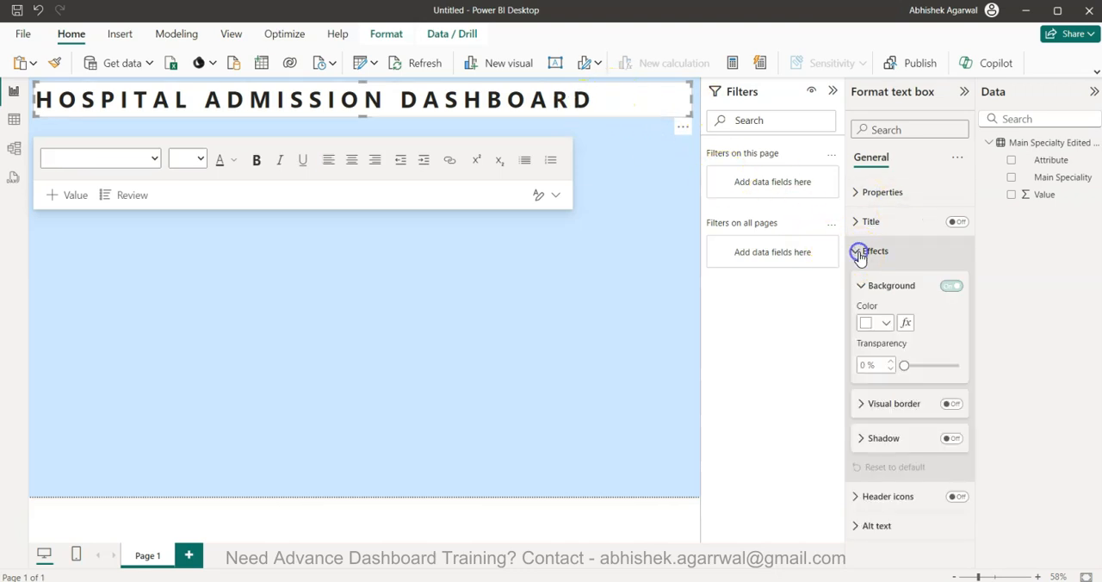
{"action": "left_click", "coordinate": [864, 365]}
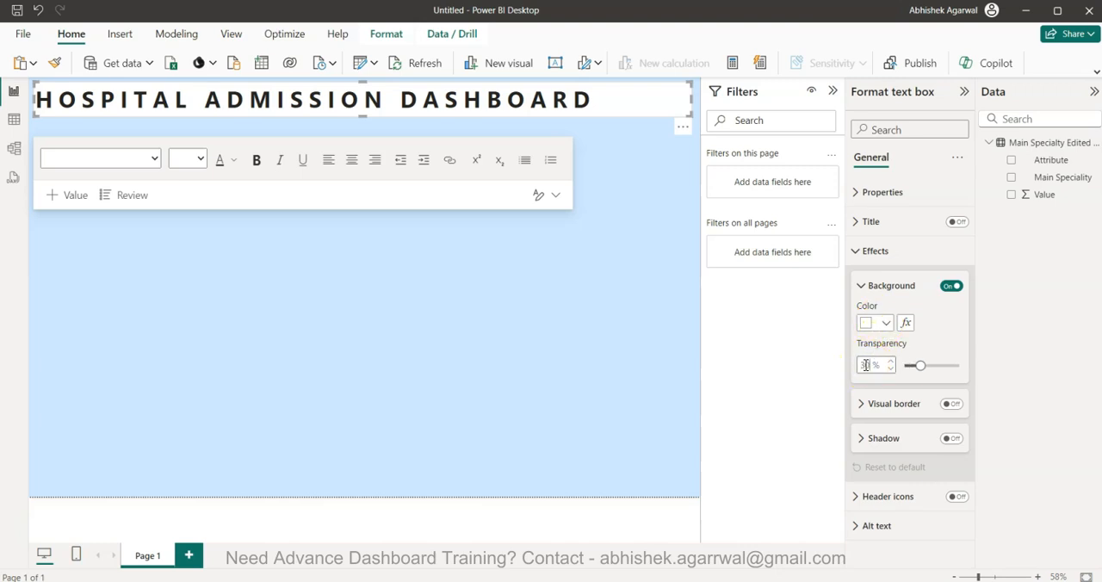
{"action": "left_click", "coordinate": [546, 306]}
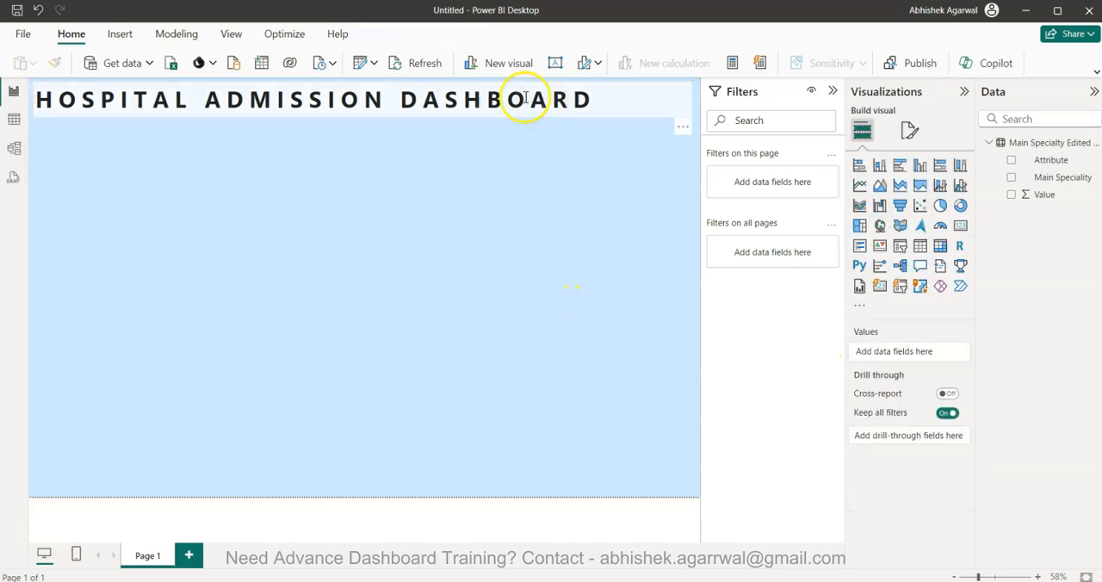
Try 20% and 50% transparency for the title text box's background, and return it to 30%
{"action": "left_click", "coordinate": [523, 96]}
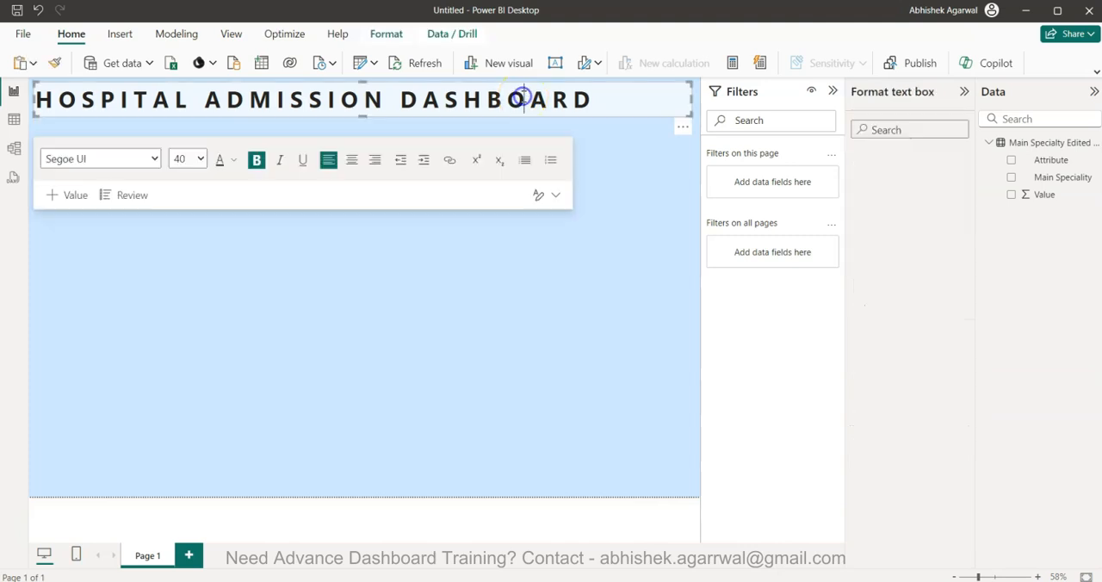
{"action": "left_click", "coordinate": [897, 261]}
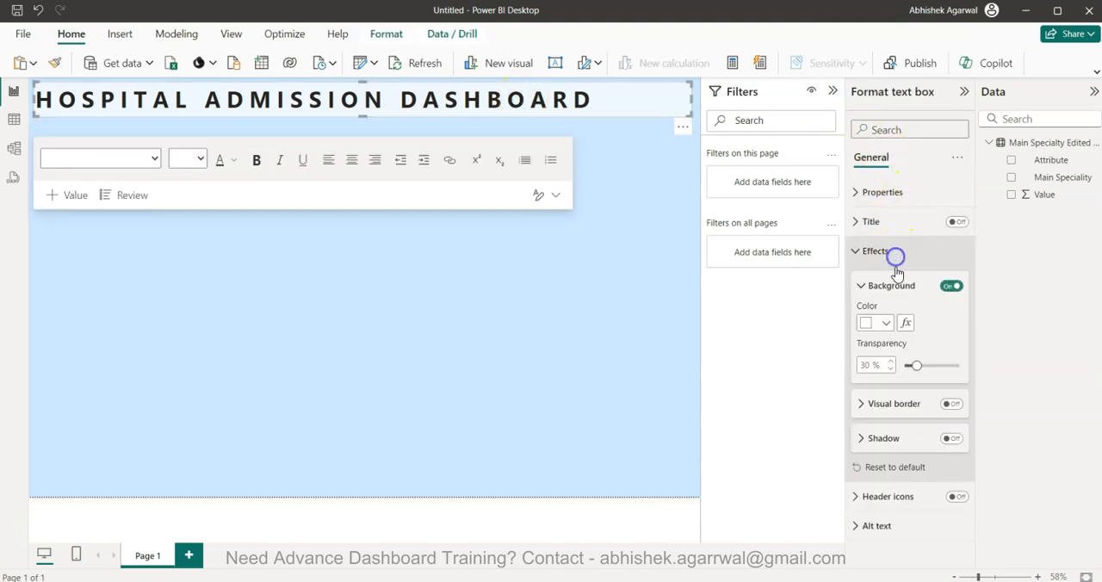
{"action": "left_click", "coordinate": [872, 365]}
{"action": "key", "text": "BackSpace"}
{"action": "type", "text": "0"}
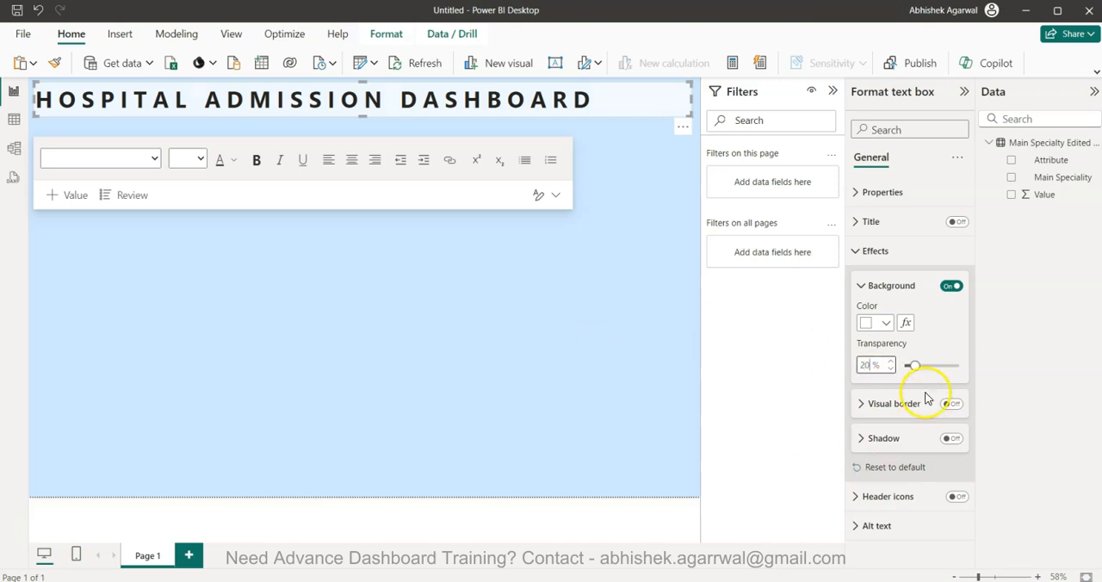
{"action": "double_click", "coordinate": [872, 364]}
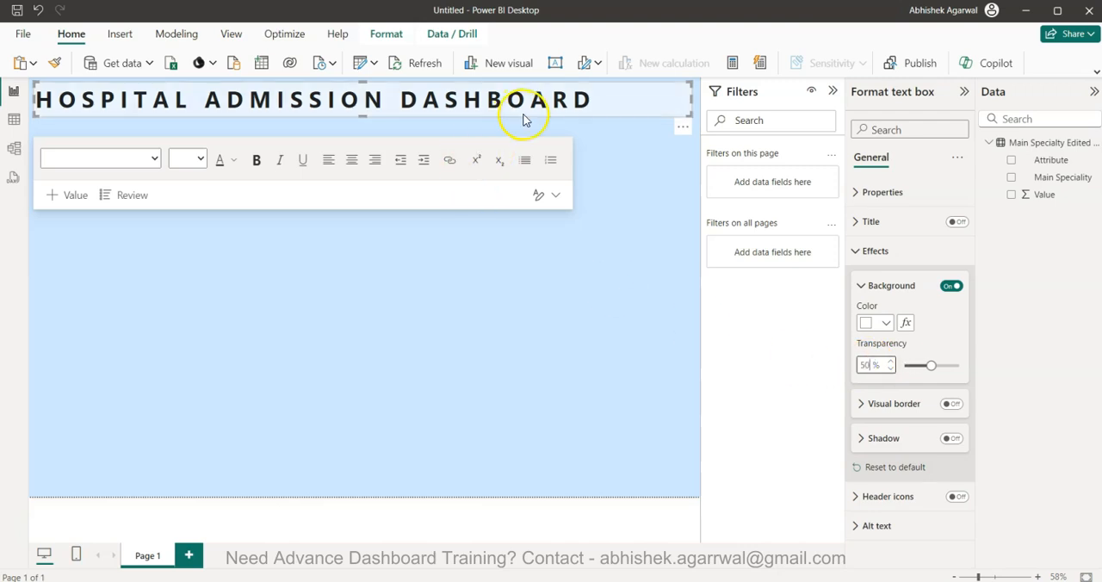
{"action": "left_click_drag", "start_coordinate": [871, 368], "coordinate": [792, 363]}
{"action": "type", "text": "30"}
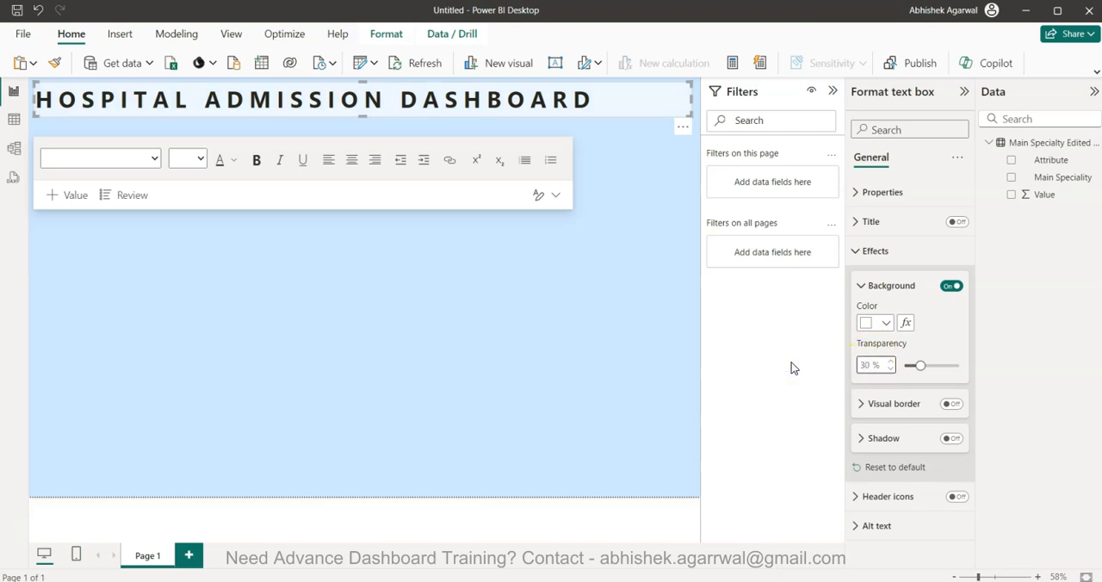
{"action": "left_click", "coordinate": [601, 358]}
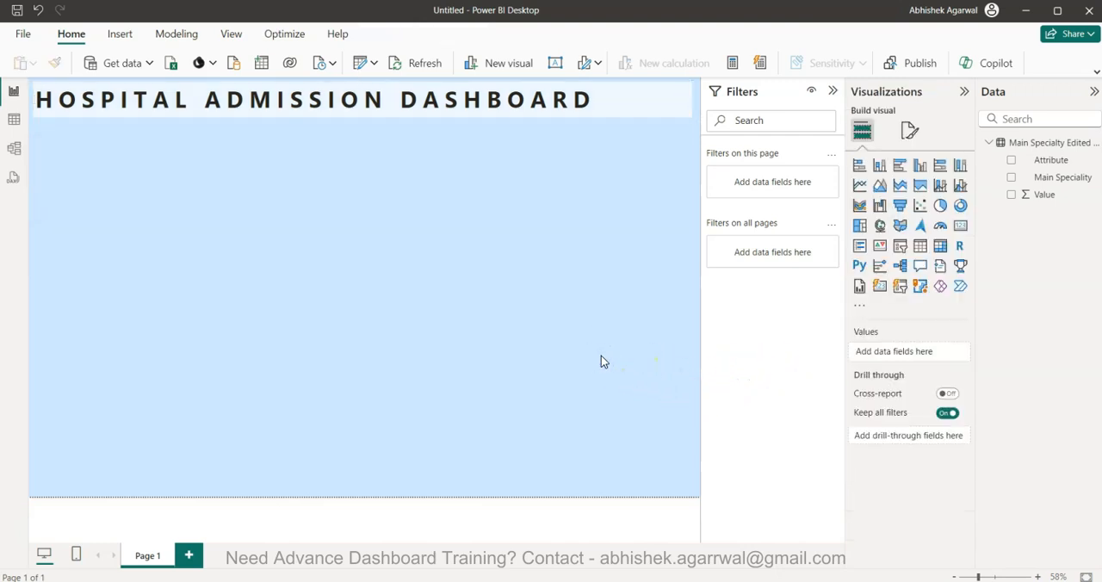
Turn on the visual border for the title text box and make it the lightest theme blue
{"action": "left_click", "coordinate": [600, 93]}
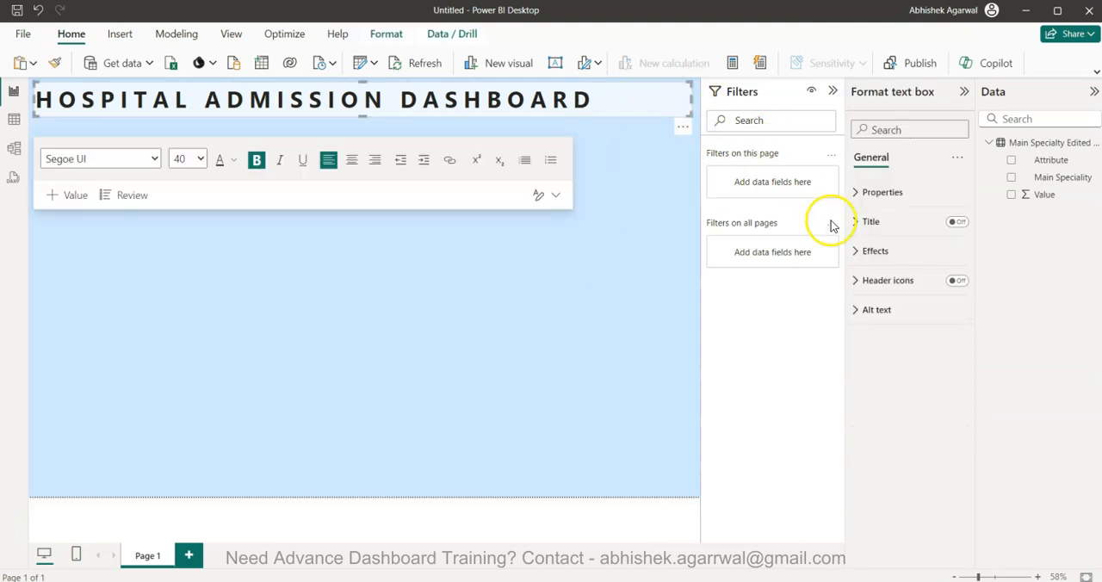
{"action": "left_click", "coordinate": [864, 251]}
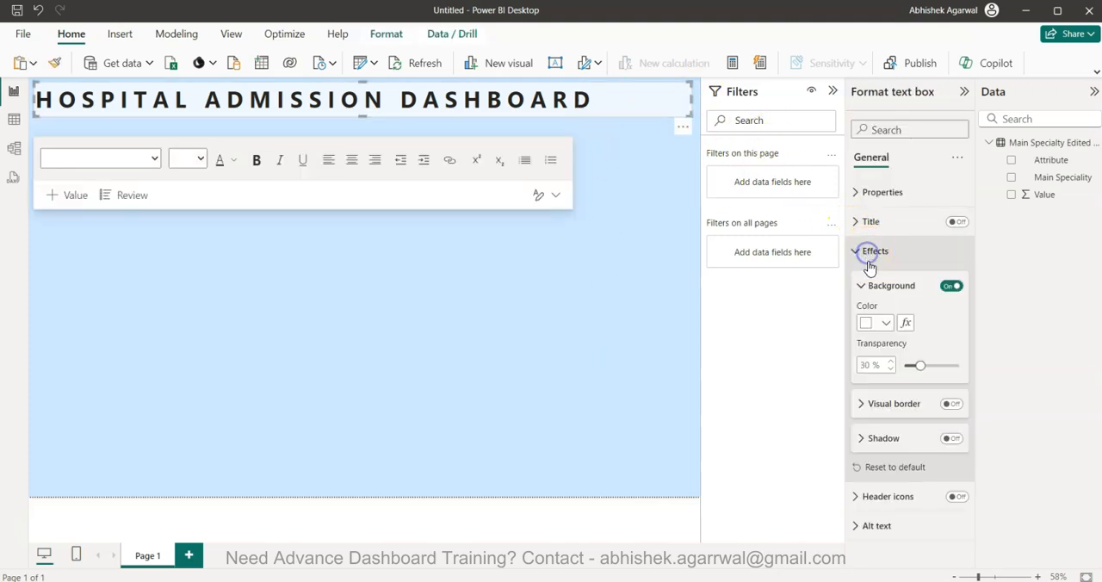
{"action": "left_click", "coordinate": [889, 408]}
{"action": "left_click", "coordinate": [952, 404]}
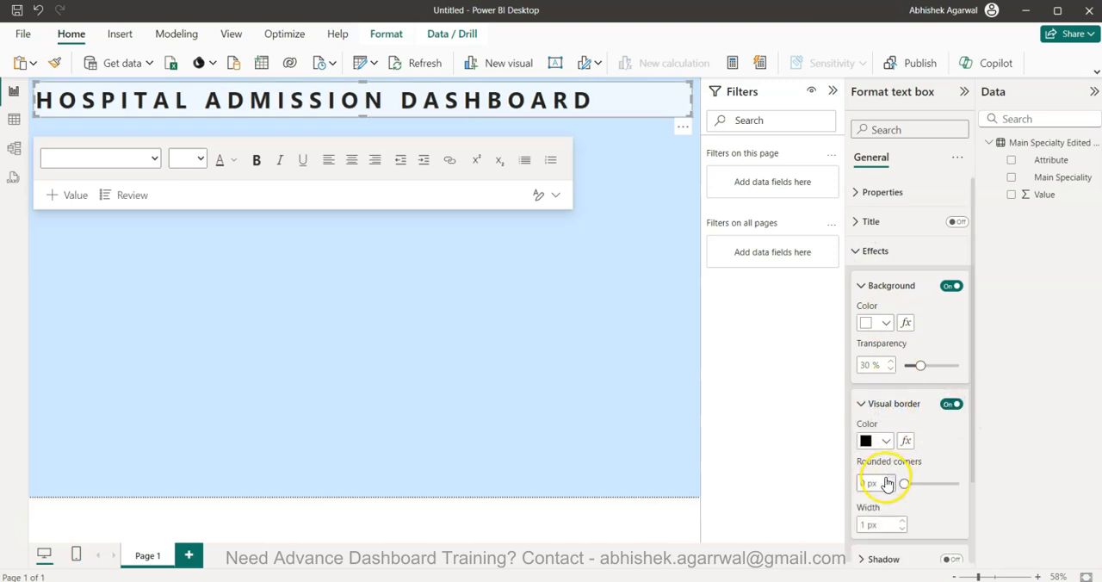
{"action": "left_click", "coordinate": [886, 441]}
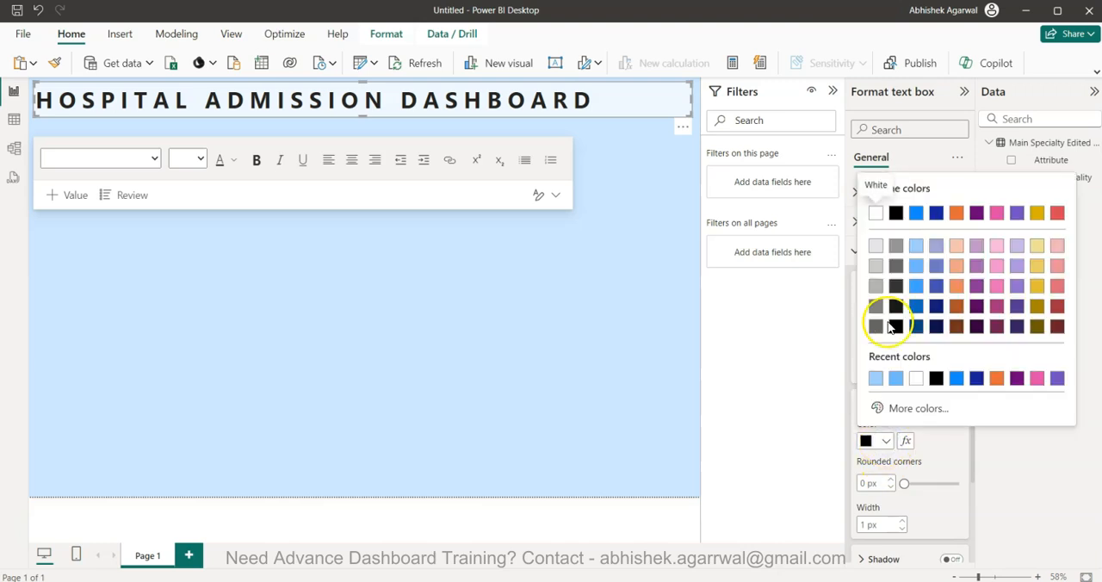
{"action": "left_click", "coordinate": [916, 247]}
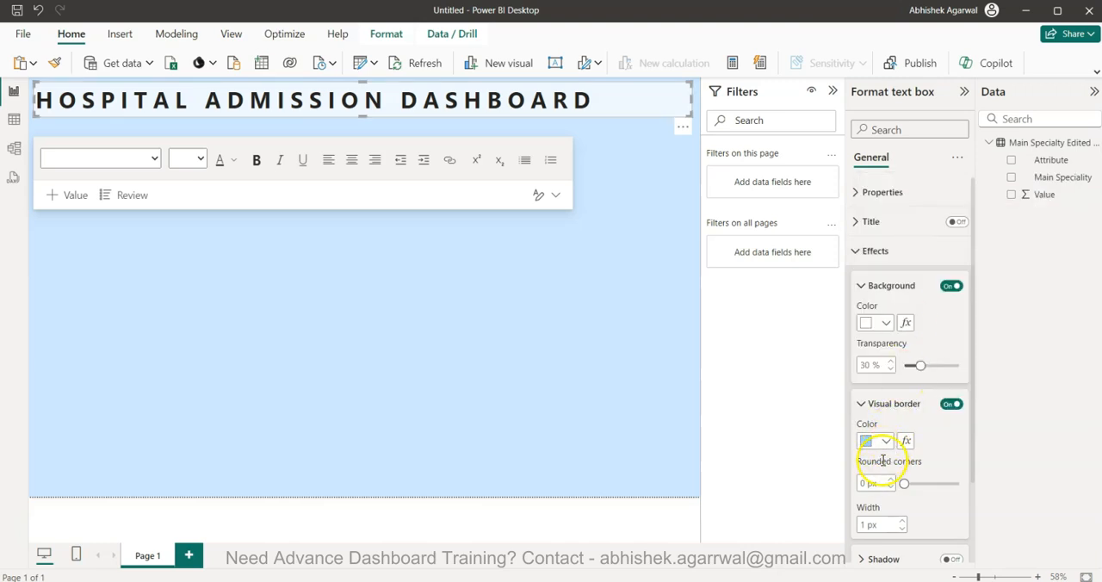
Set the title text box border's rounded corners to 10 px
{"action": "left_click", "coordinate": [866, 480]}
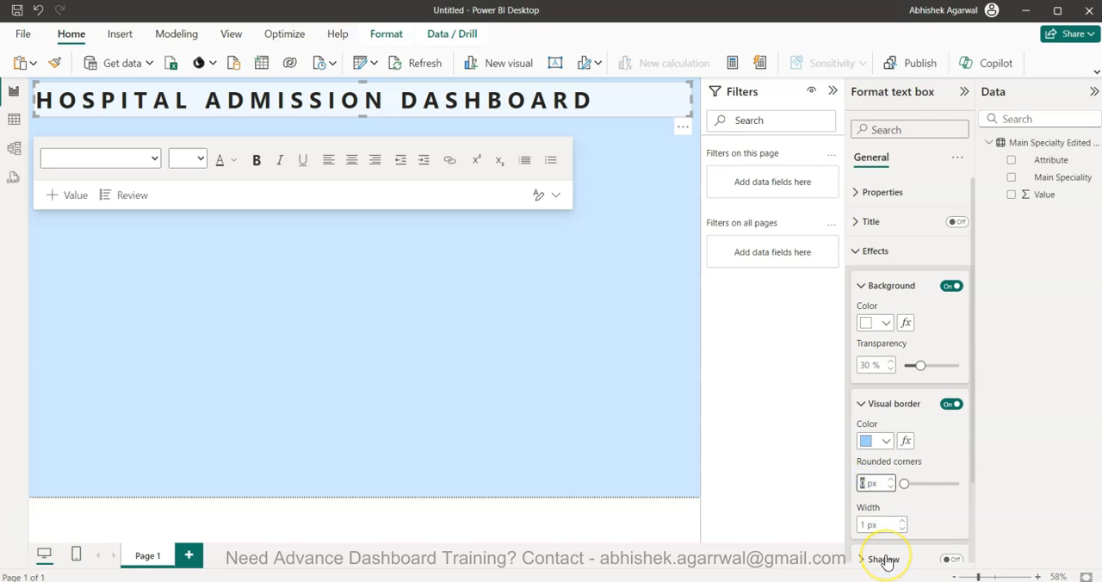
{"action": "type", "text": "10"}
{"action": "left_click", "coordinate": [708, 441]}
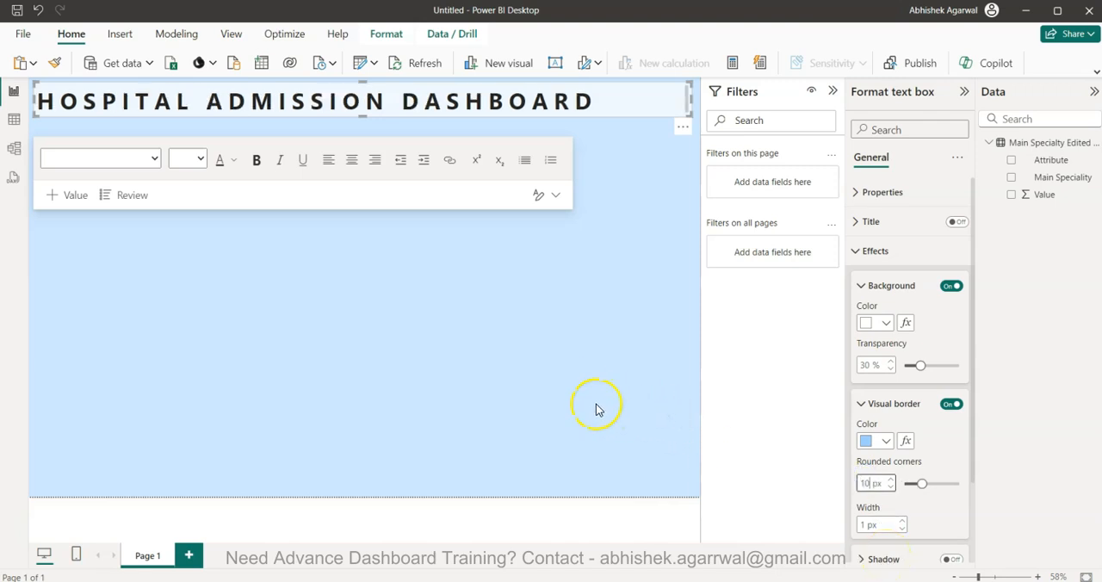
{"action": "left_click", "coordinate": [598, 408]}
Stretch the lower edge of the title text box downward to make the banner slightly taller
{"action": "left_click", "coordinate": [413, 101]}
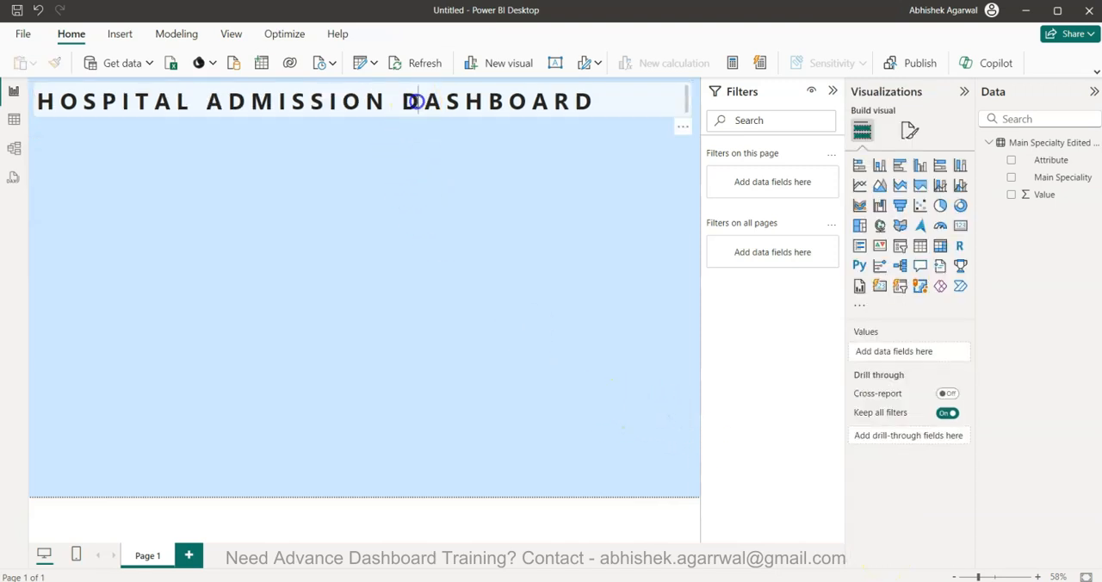
{"action": "left_click", "coordinate": [362, 123]}
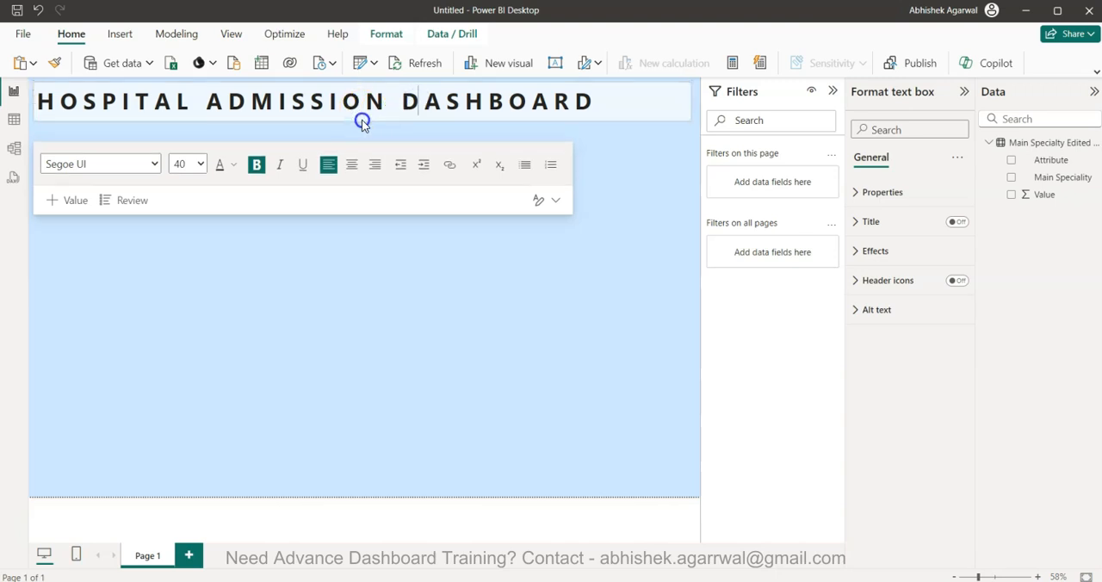
{"action": "left_click", "coordinate": [612, 155]}
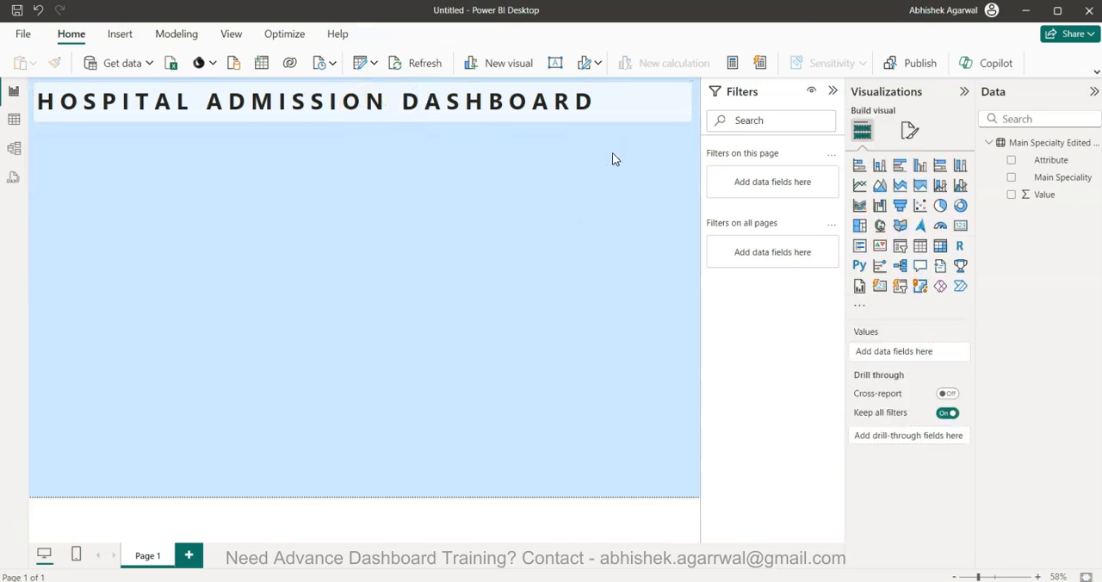
Set the title text box border's rounded corners to 20 px
{"action": "left_click", "coordinate": [615, 100]}
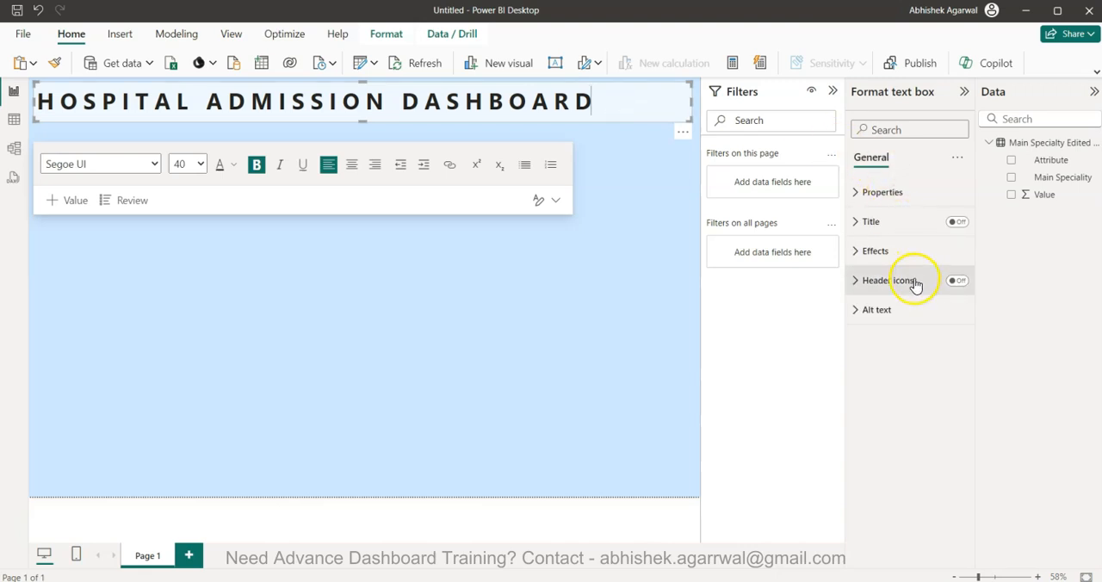
{"action": "left_click", "coordinate": [919, 252]}
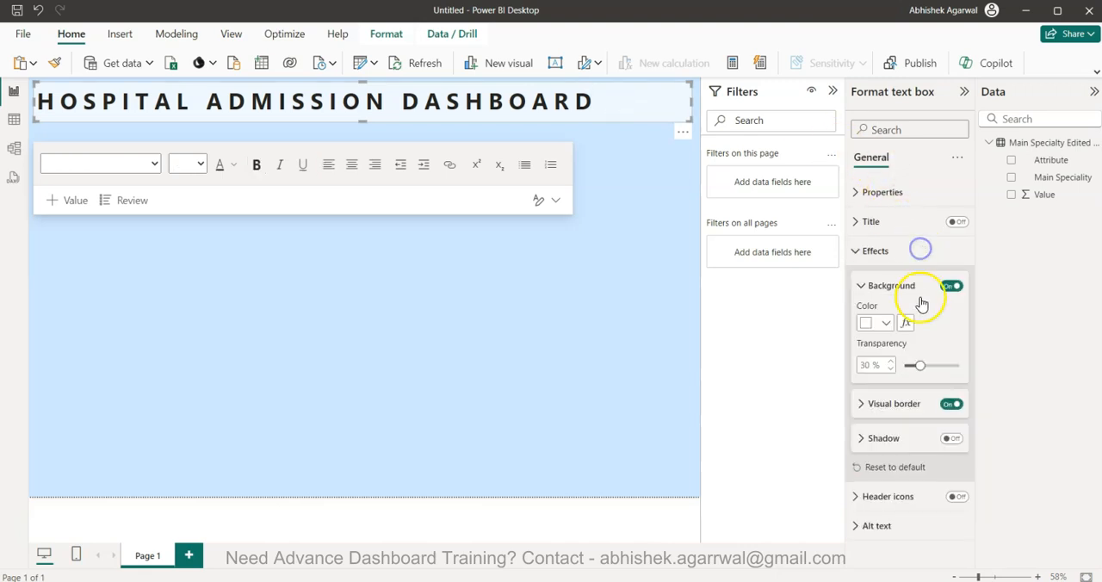
{"action": "left_click", "coordinate": [879, 403]}
{"action": "left_click", "coordinate": [868, 482]}
{"action": "type", "text": "20"}
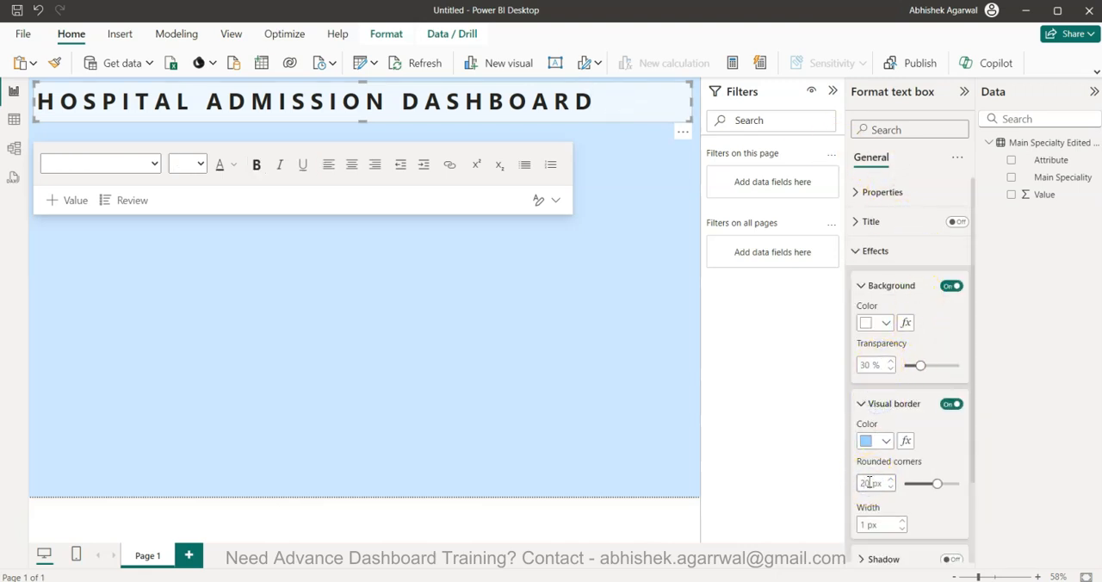
{"action": "left_click", "coordinate": [721, 479]}
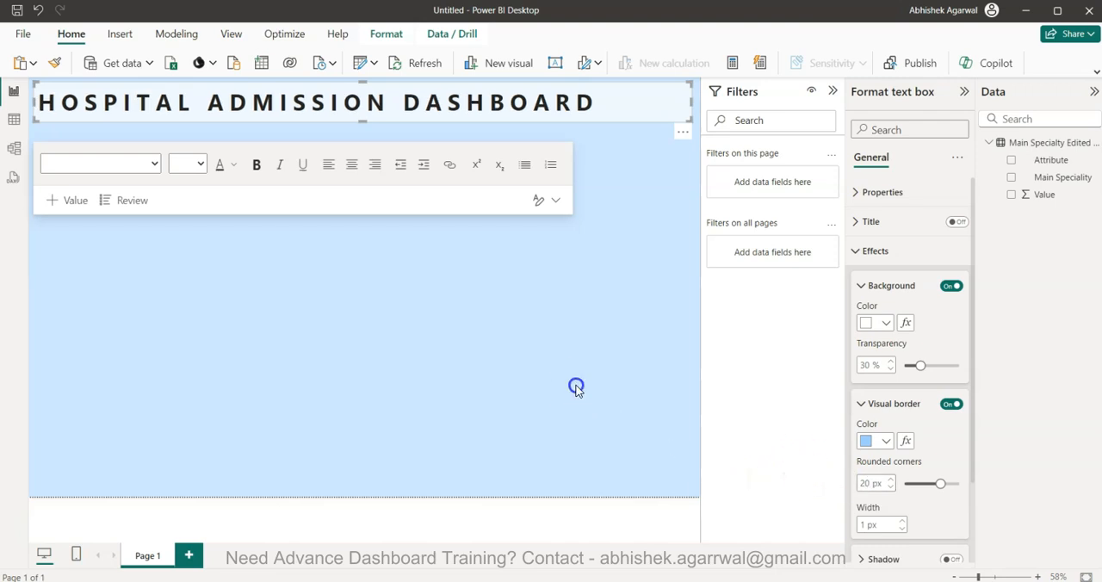
{"action": "left_click", "coordinate": [576, 388]}
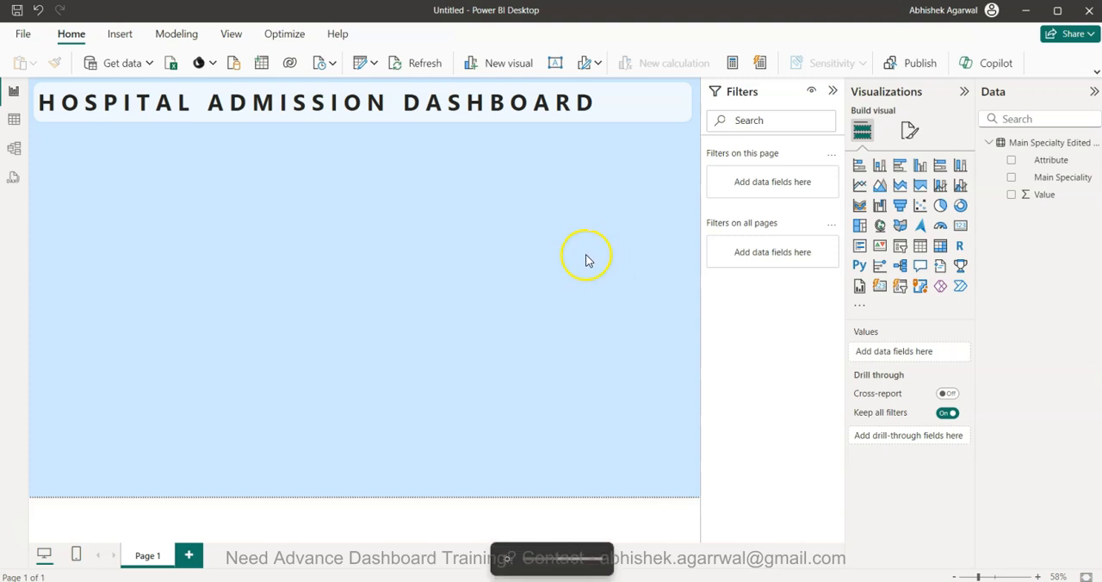
Color the whole HOSPITAL ADMISSION DASHBOARD title text with the second-darkest theme blue
{"action": "left_click", "coordinate": [832, 90]}
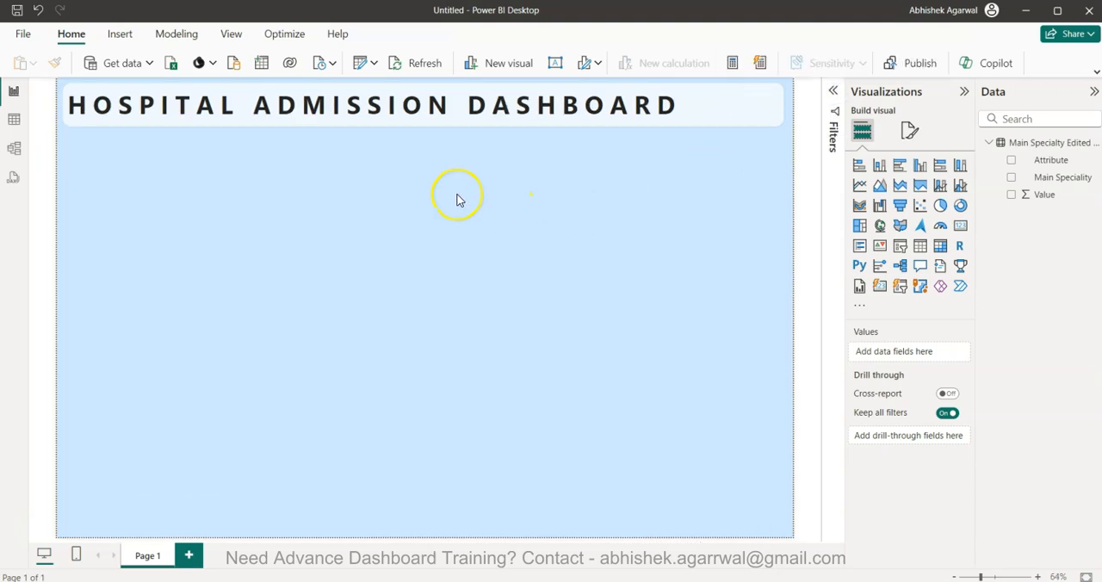
{"action": "triple_click", "coordinate": [414, 110]}
{"action": "left_click", "coordinate": [266, 171]}
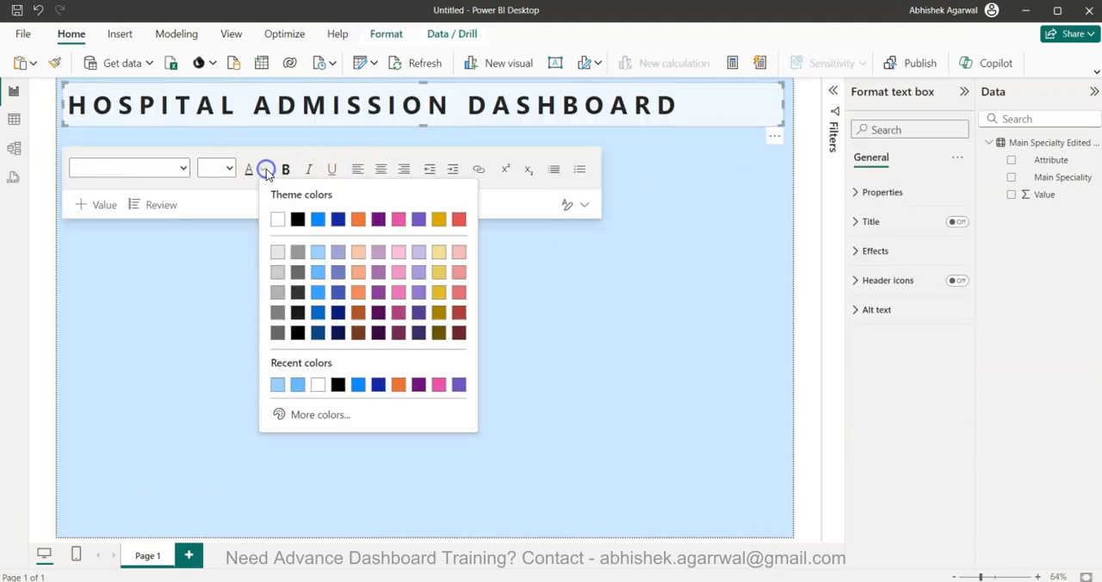
{"action": "left_click", "coordinate": [319, 314]}
{"action": "left_click", "coordinate": [398, 318]}
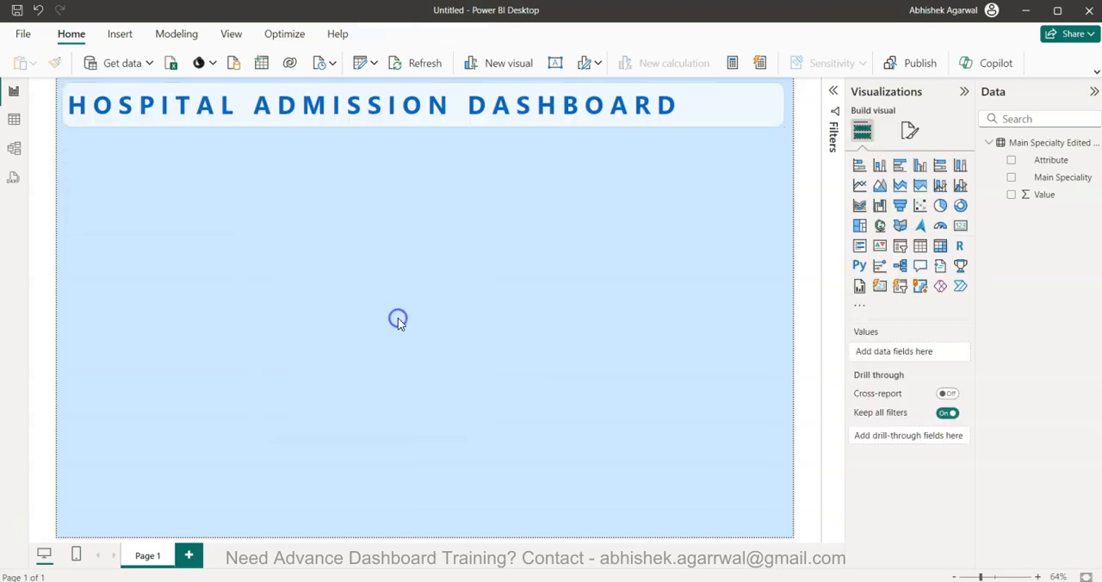
Recolor the whole HOSPITAL ADMISSION DASHBOARD title text with the darkest theme blue
{"action": "left_click", "coordinate": [369, 113]}
{"action": "double_click", "coordinate": [372, 105]}
{"action": "triple_click", "coordinate": [370, 104]}
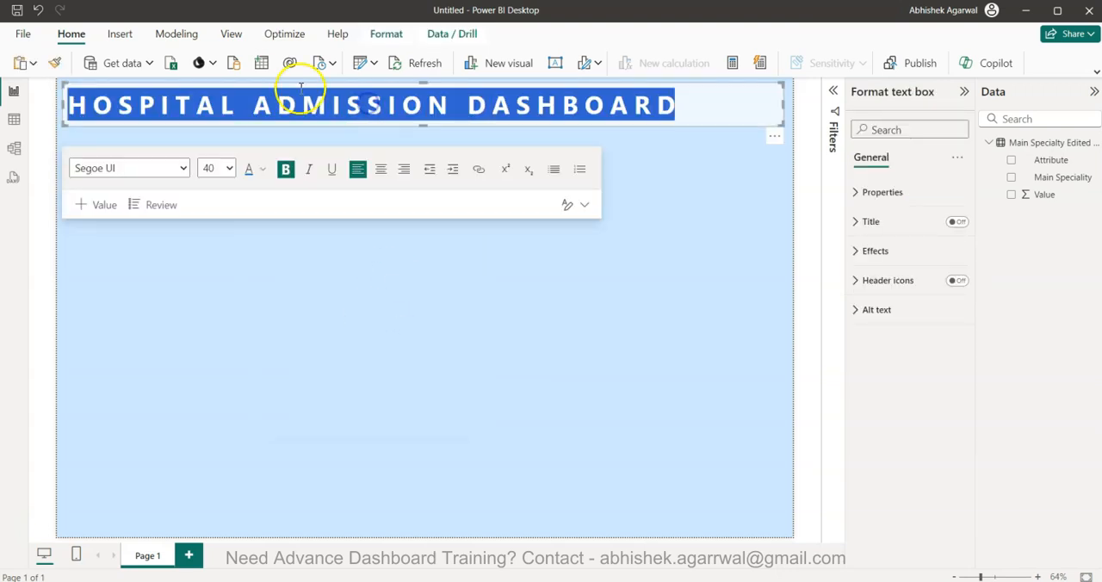
{"action": "left_click", "coordinate": [266, 171]}
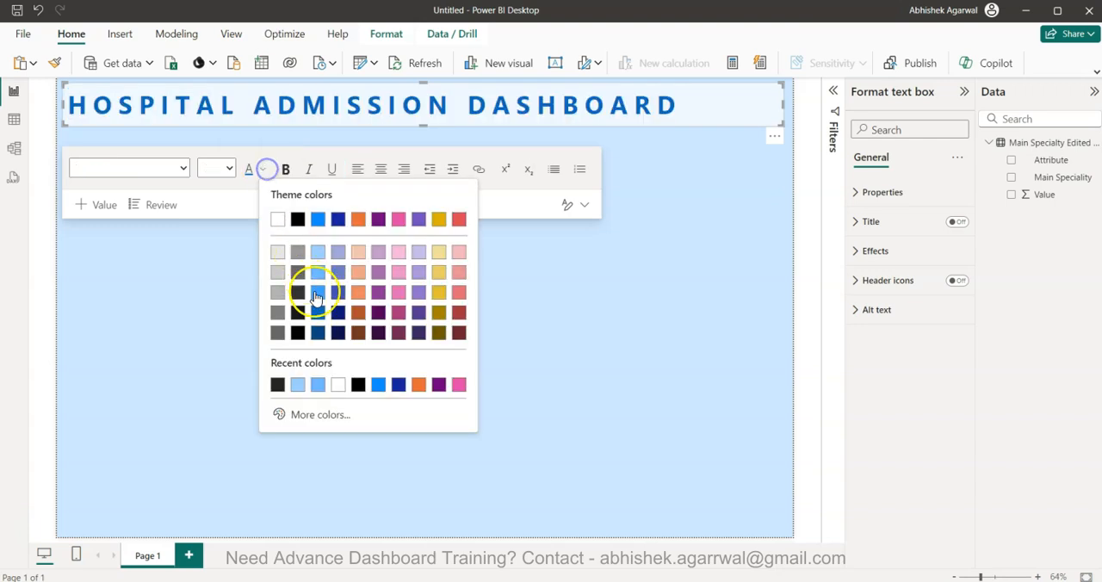
{"action": "left_click", "coordinate": [318, 335]}
{"action": "left_click", "coordinate": [552, 351]}
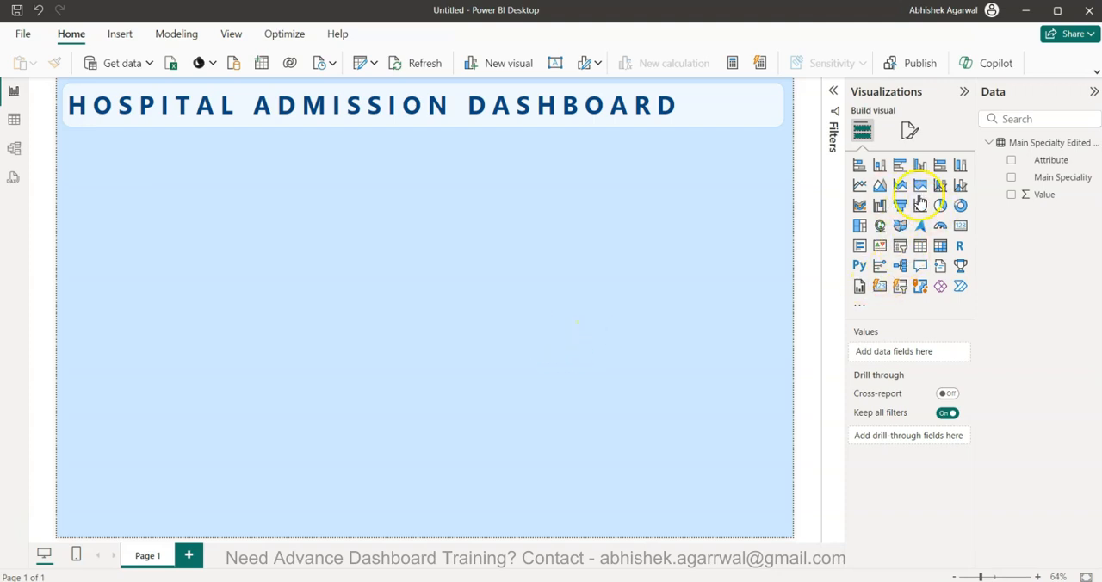
Add a card visual, shrink it to a small box under the start of the title, and bring its filter options into view
{"action": "left_click", "coordinate": [960, 225]}
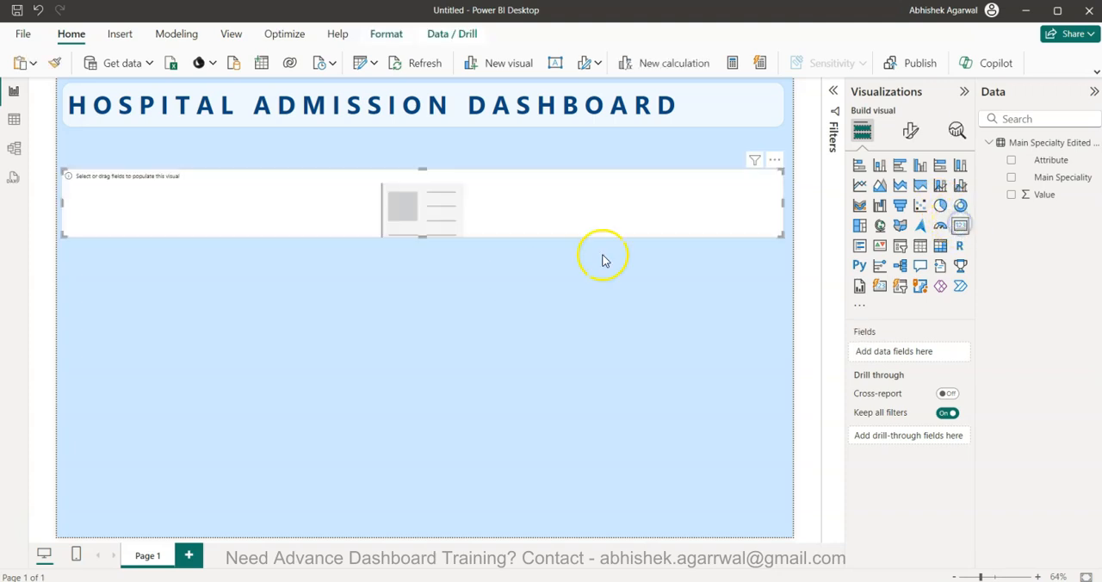
{"action": "left_click_drag", "start_coordinate": [782, 204], "coordinate": [113, 183]}
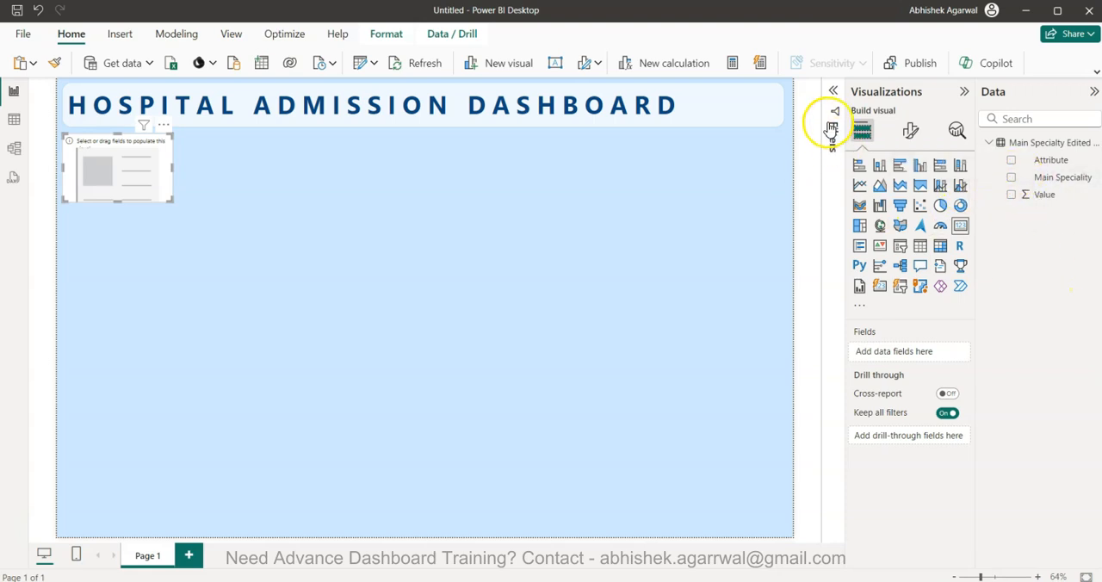
{"action": "left_click", "coordinate": [833, 91]}
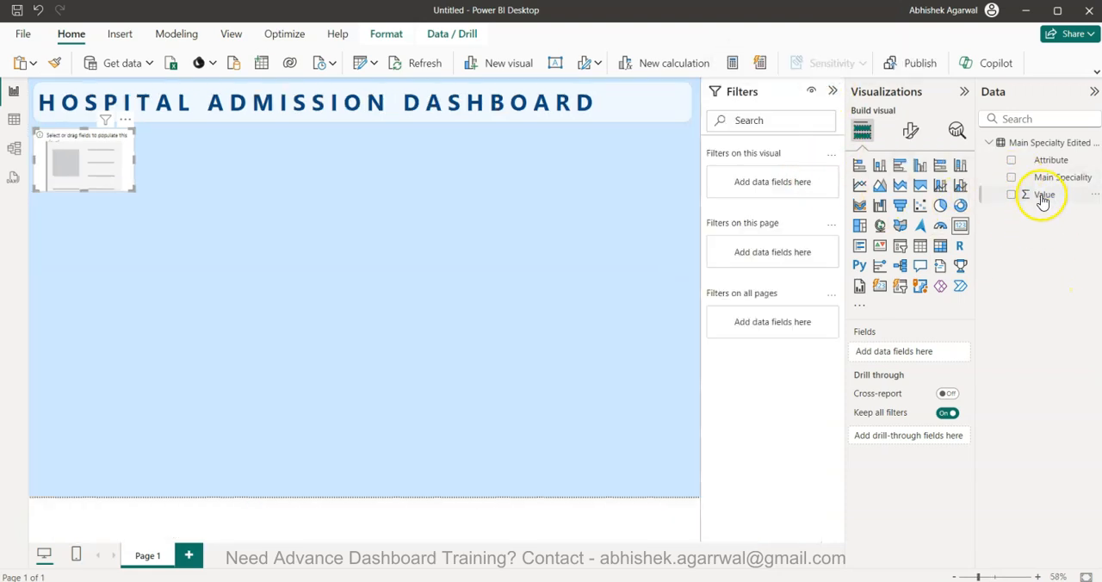
Try Main Speciality as the card's filter field, look through its values, and remove that filter
{"action": "left_click_drag", "start_coordinate": [1061, 179], "coordinate": [775, 177]}
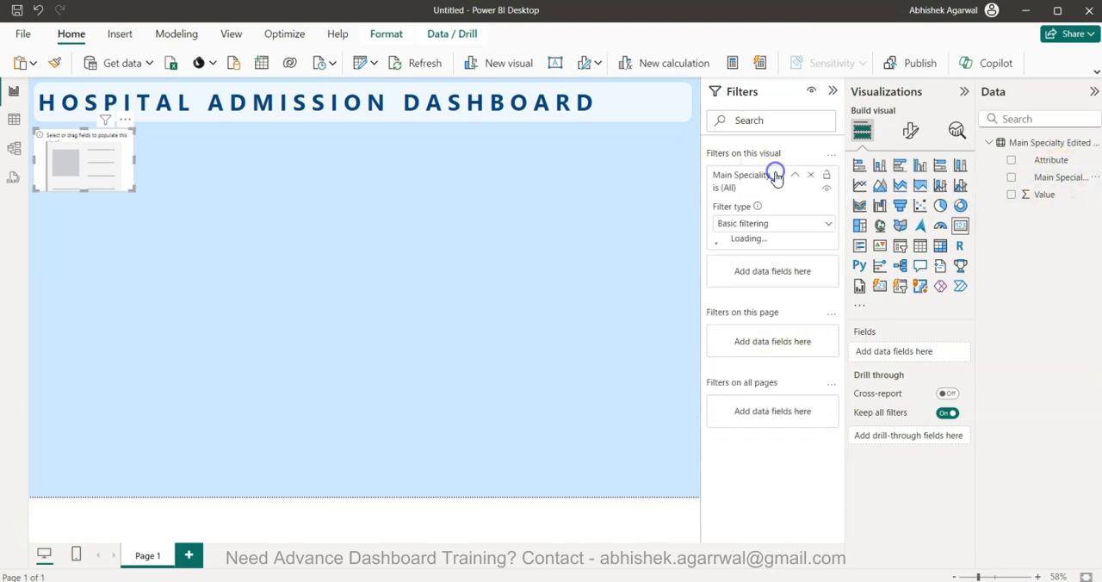
{"action": "left_click", "coordinate": [782, 225]}
{"action": "left_click", "coordinate": [778, 198]}
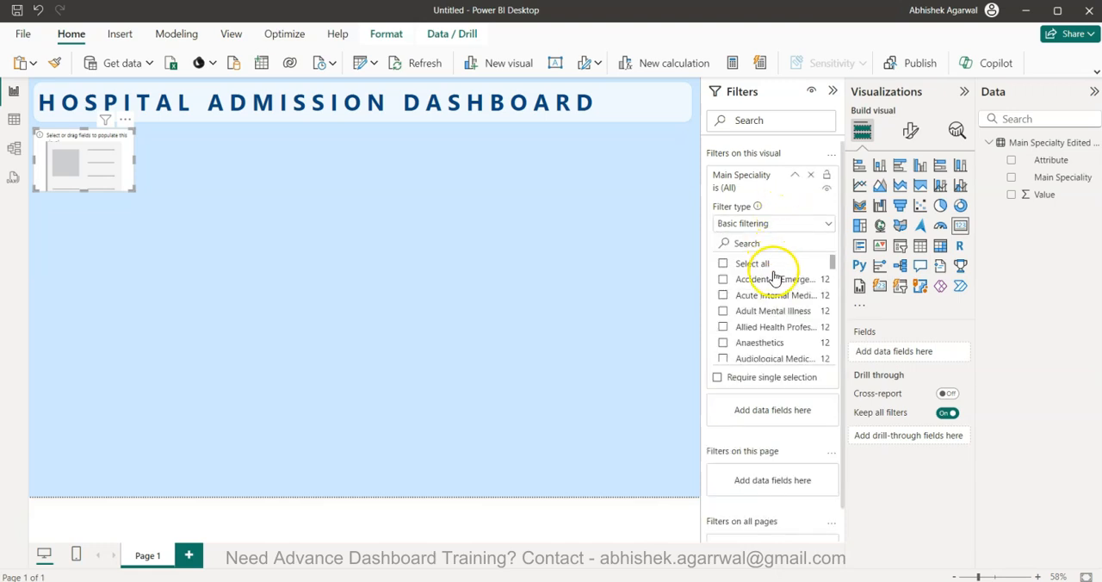
{"action": "scroll", "coordinate": [780, 353], "scroll_direction": "down", "scroll_amount": 8}
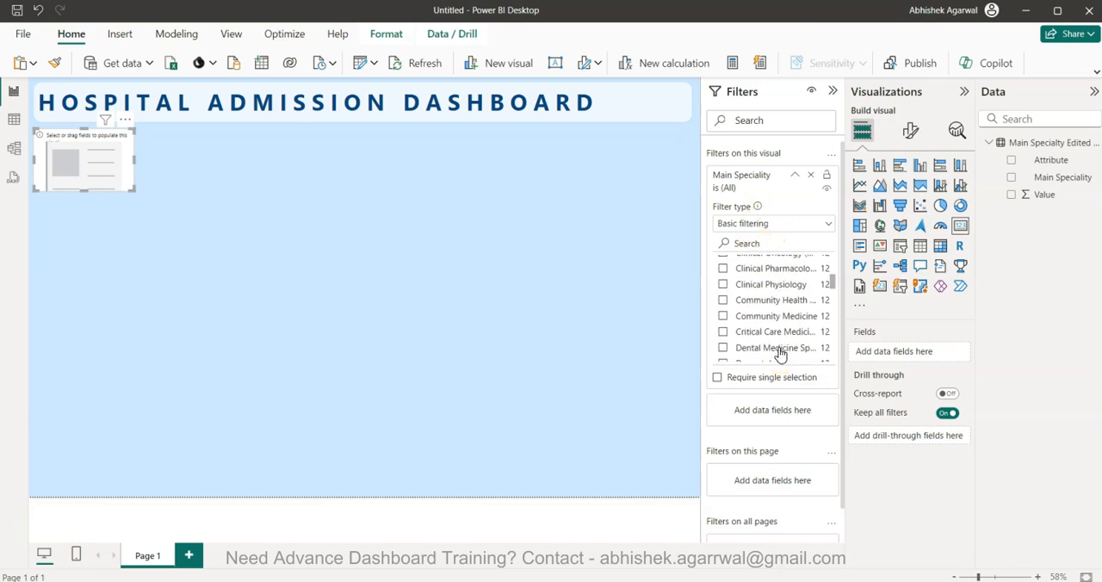
{"action": "scroll", "coordinate": [779, 353], "scroll_direction": "up", "scroll_amount": 3}
{"action": "scroll", "coordinate": [779, 353], "scroll_direction": "down", "scroll_amount": 6}
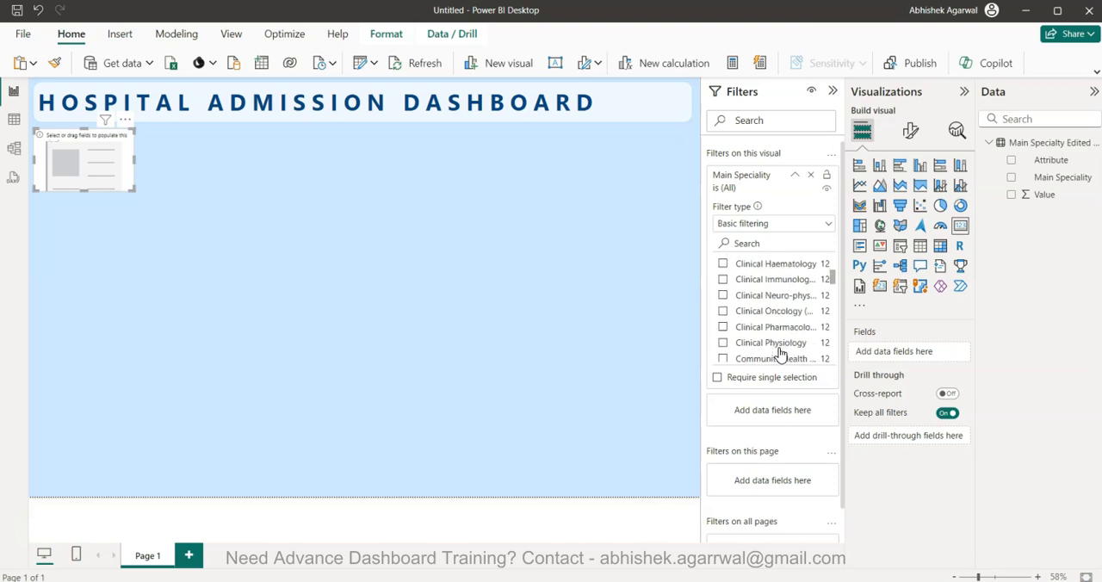
{"action": "scroll", "coordinate": [779, 354], "scroll_direction": "down", "scroll_amount": 5}
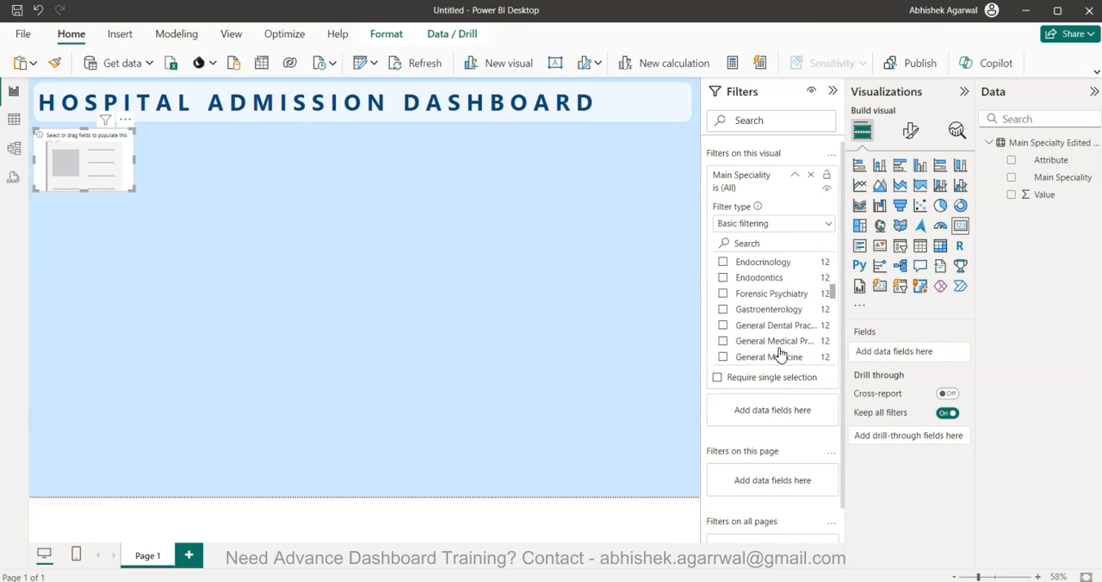
{"action": "scroll", "coordinate": [779, 353], "scroll_direction": "down", "scroll_amount": 6}
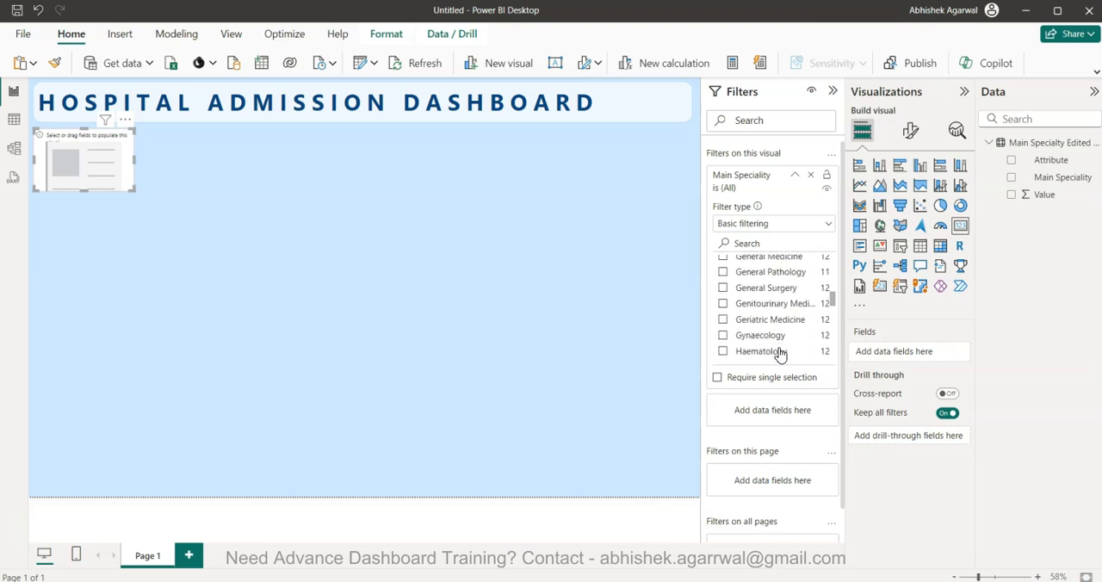
{"action": "scroll", "coordinate": [779, 354], "scroll_direction": "down", "scroll_amount": 5}
{"action": "scroll", "coordinate": [779, 353], "scroll_direction": "up", "scroll_amount": 15}
{"action": "left_click", "coordinate": [754, 243]}
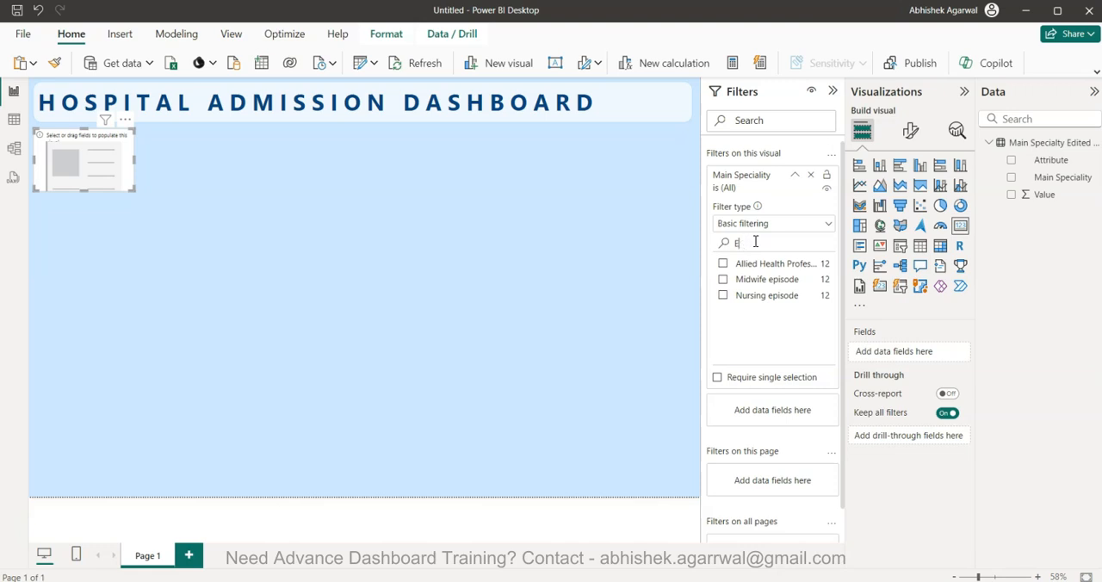
{"action": "key", "text": "BackSpace"}
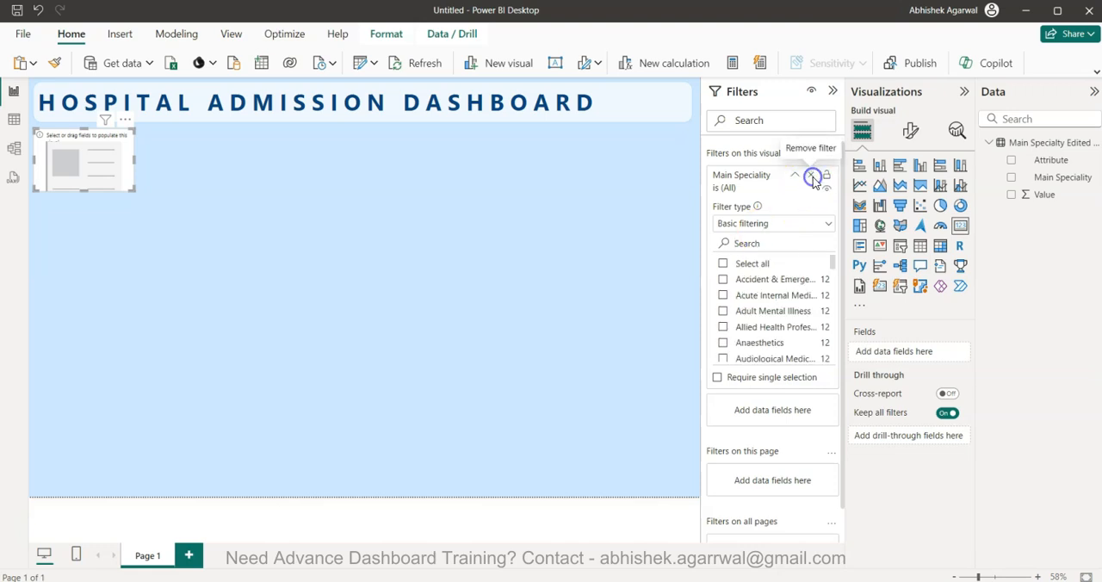
{"action": "left_click", "coordinate": [810, 175]}
Filter the card by Attribute to the Finished consultant entry only, and use Value as the card's field
{"action": "left_click_drag", "start_coordinate": [1051, 164], "coordinate": [775, 189]}
{"action": "left_click", "coordinate": [759, 244]}
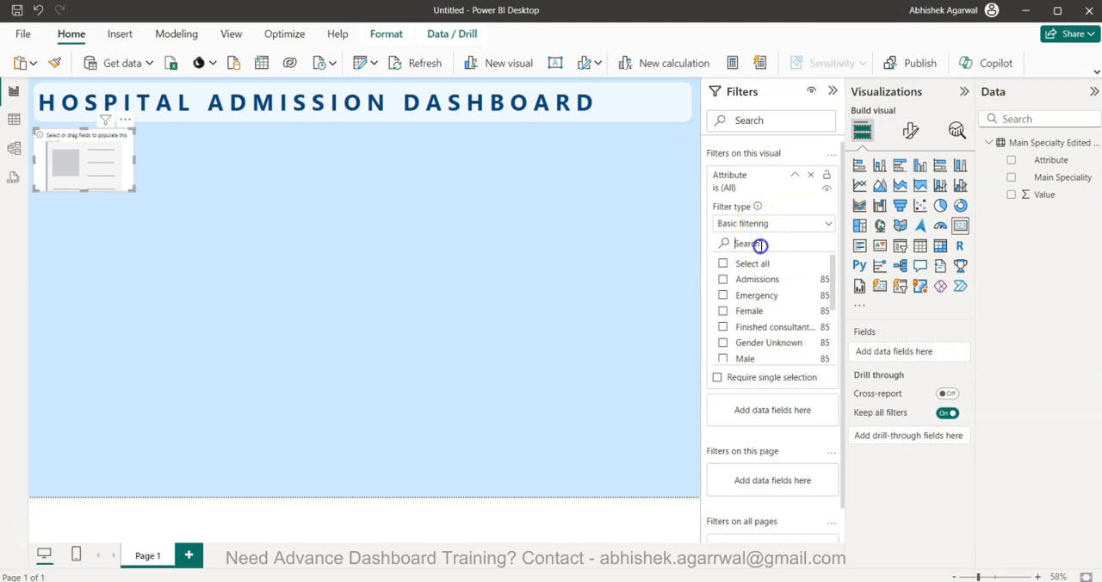
{"action": "left_click", "coordinate": [723, 329]}
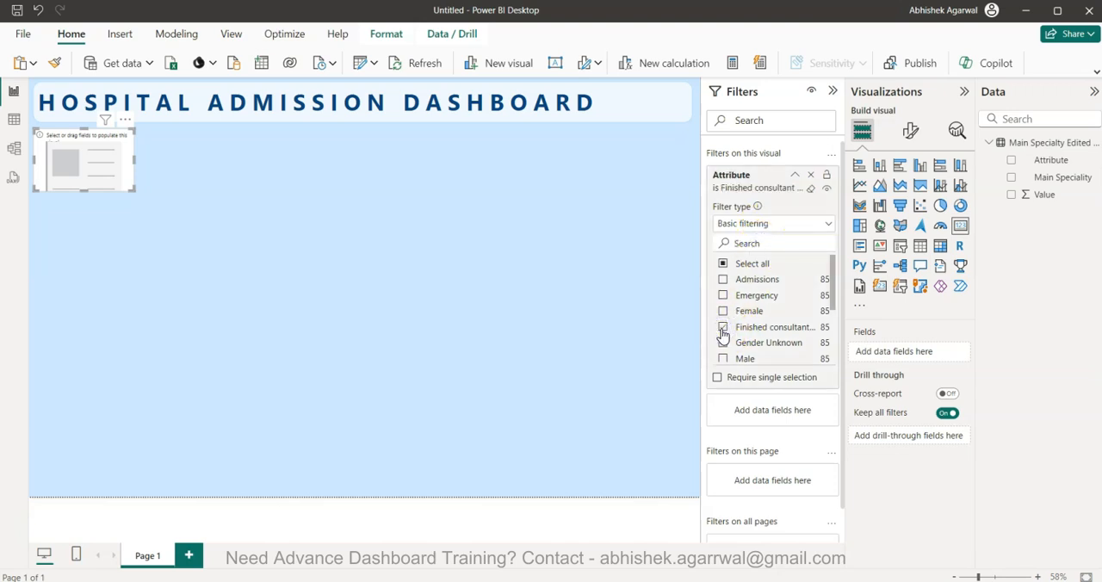
{"action": "left_click_drag", "start_coordinate": [1042, 195], "coordinate": [911, 354]}
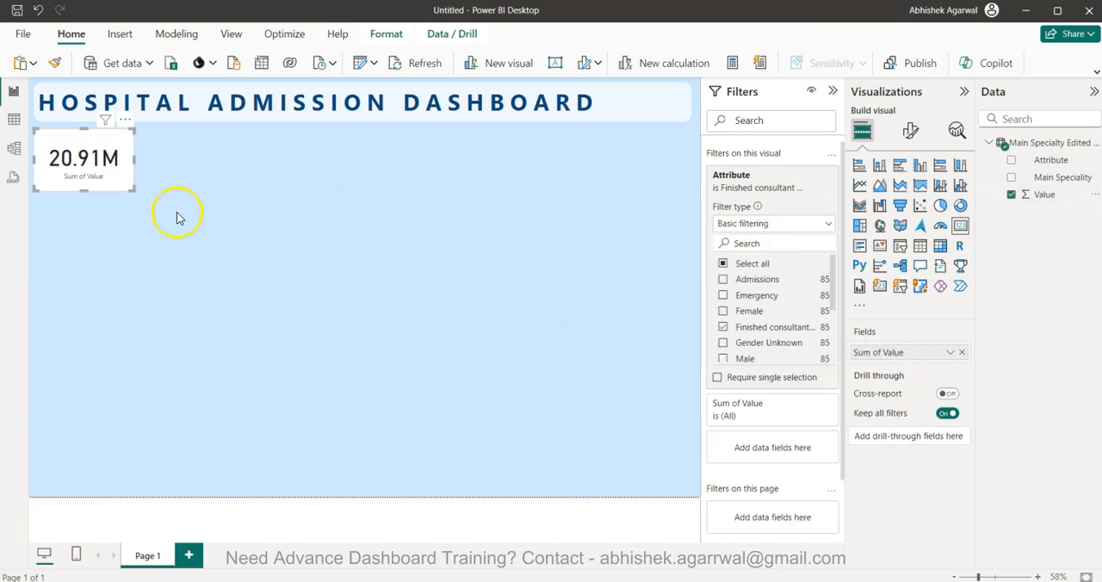
Format the card's callout value in bold and recolor it with the second-darkest shade of the theme's bright blue
{"action": "left_click", "coordinate": [911, 136]}
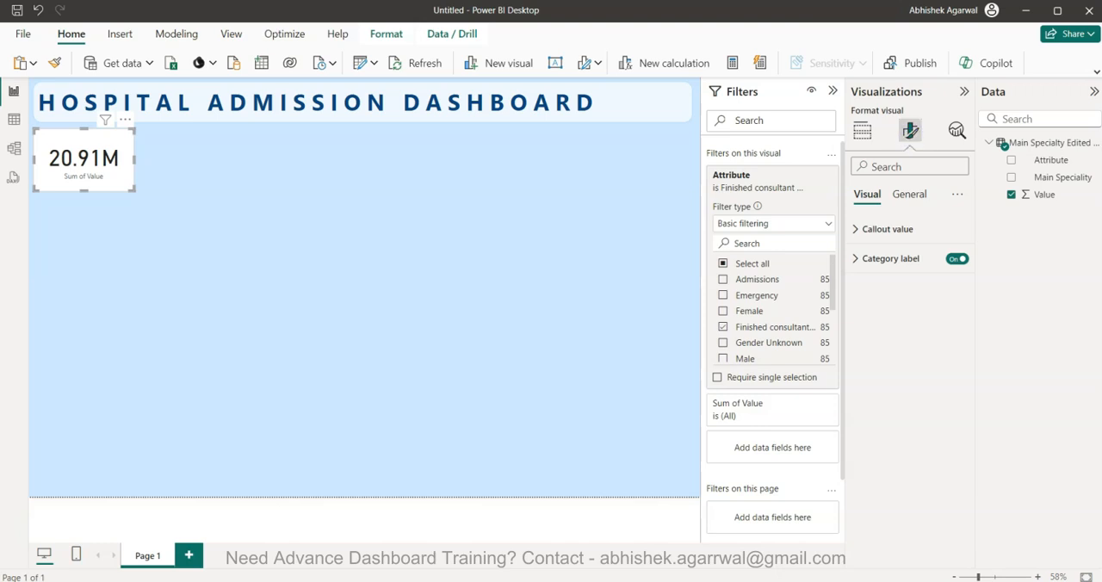
{"action": "left_click", "coordinate": [890, 229]}
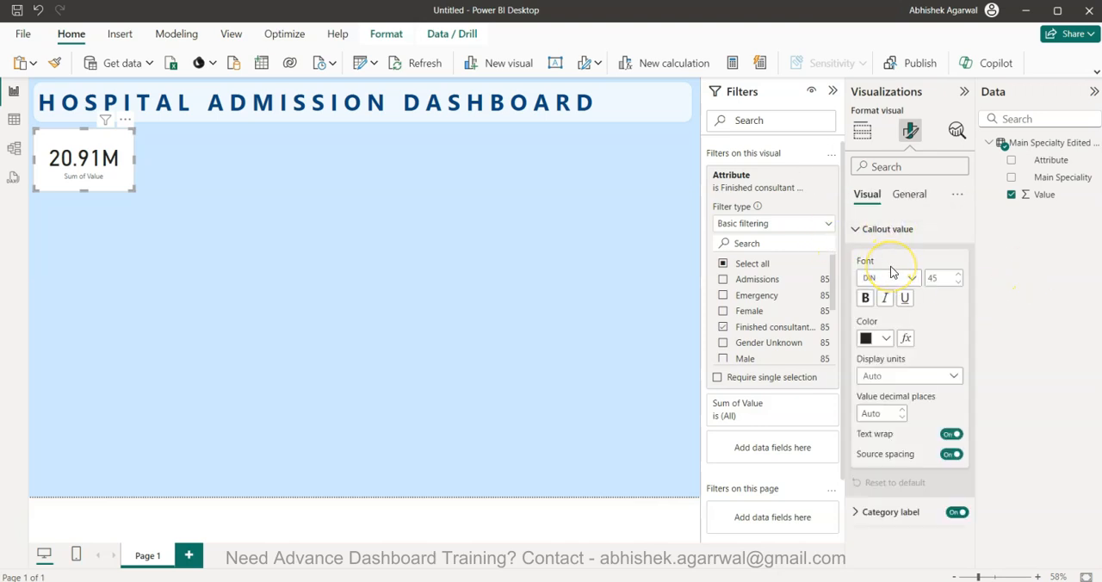
{"action": "left_click", "coordinate": [874, 338]}
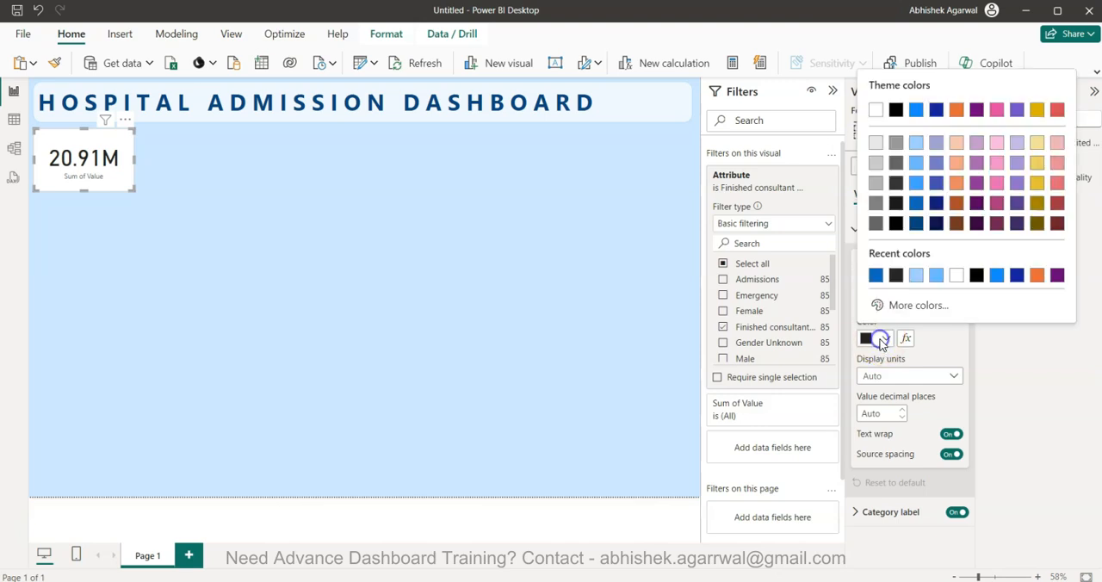
{"action": "left_click", "coordinate": [918, 204]}
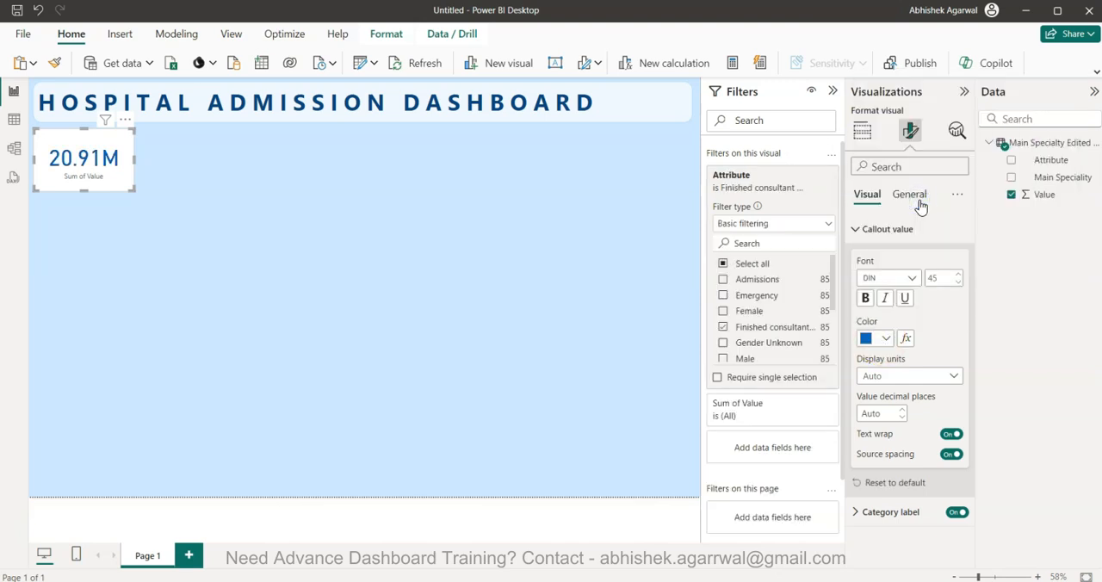
{"action": "left_click", "coordinate": [865, 298]}
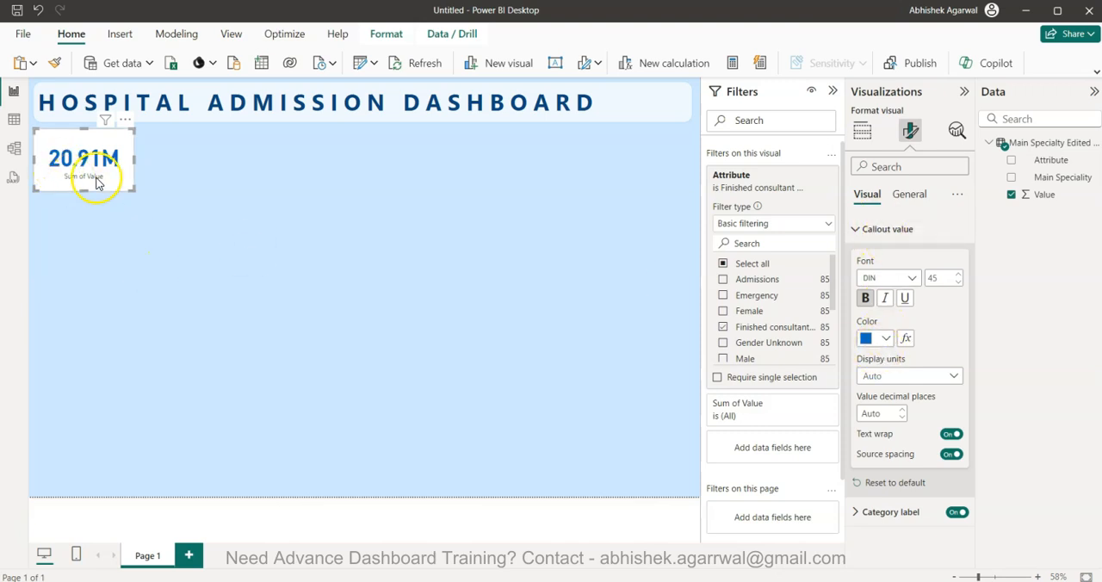
Try turning the card's category label off, and turn it back on
{"action": "left_click", "coordinate": [862, 131]}
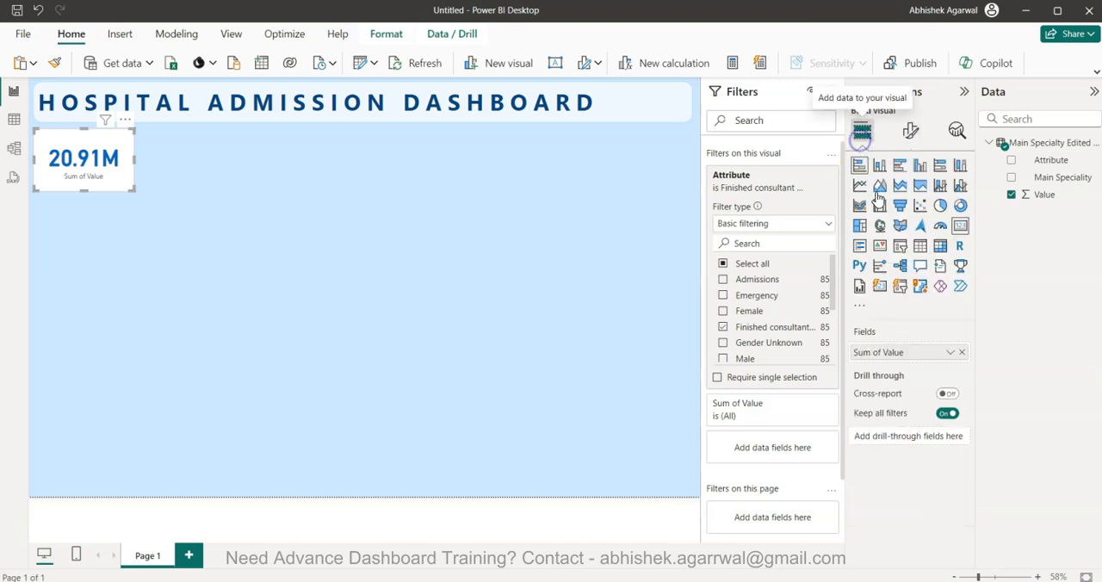
{"action": "double_click", "coordinate": [884, 353]}
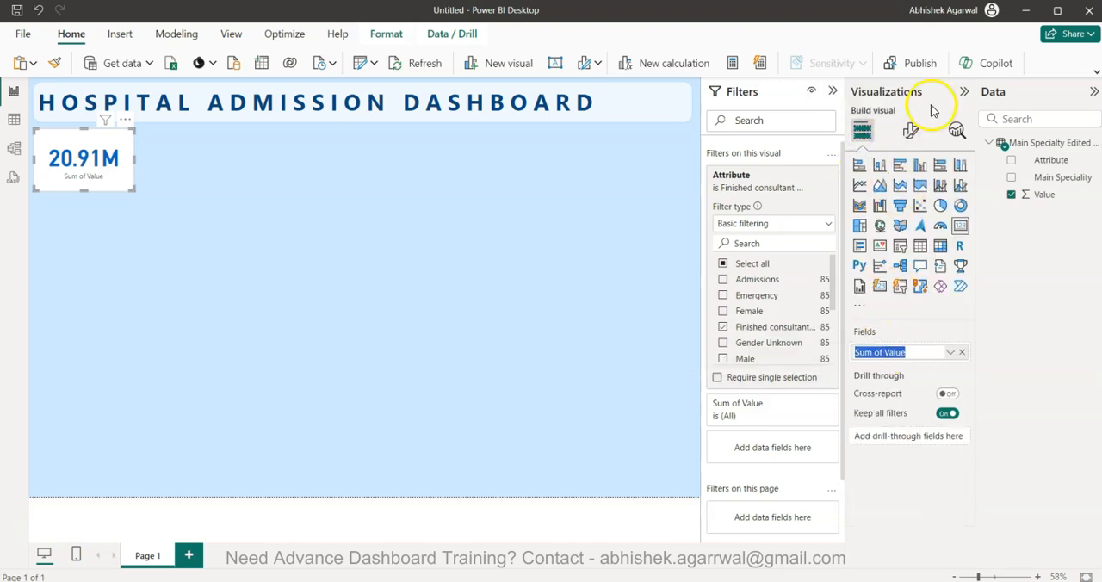
{"action": "left_click", "coordinate": [911, 129]}
{"action": "left_click", "coordinate": [890, 258]}
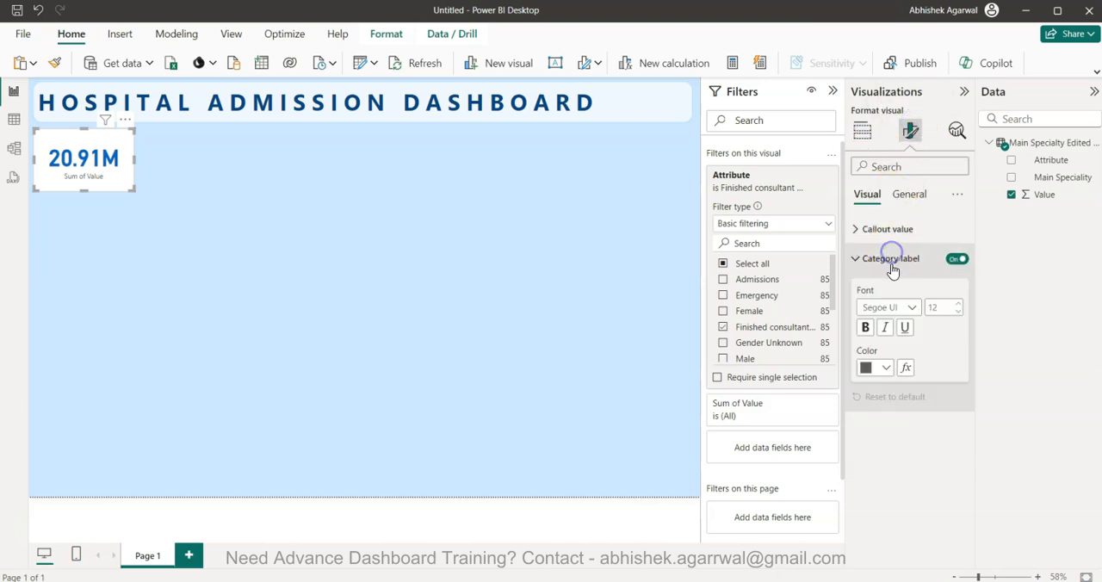
{"action": "left_click", "coordinate": [957, 259]}
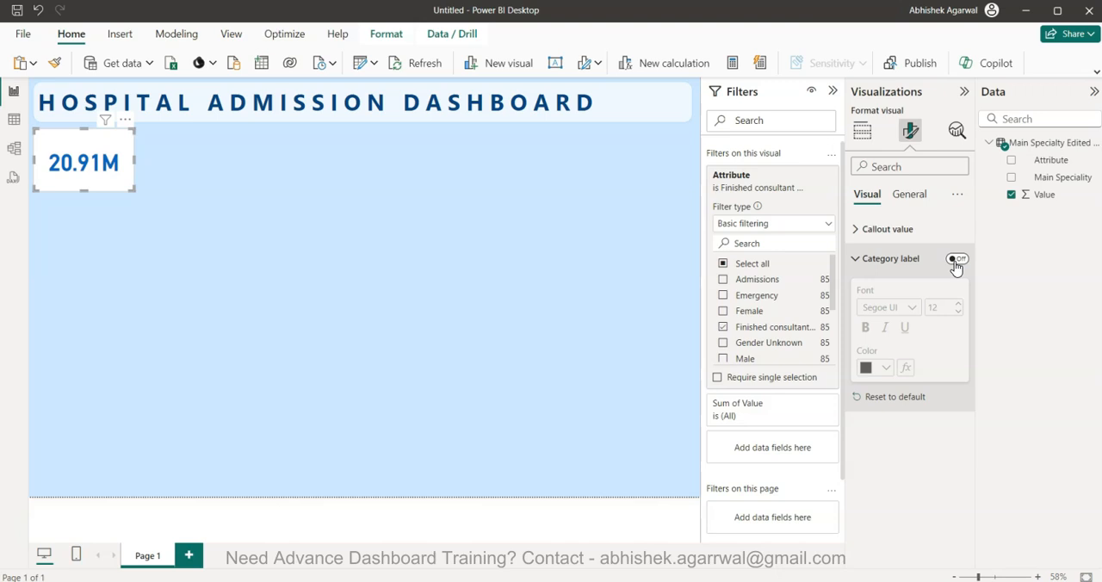
{"action": "left_click", "coordinate": [957, 259]}
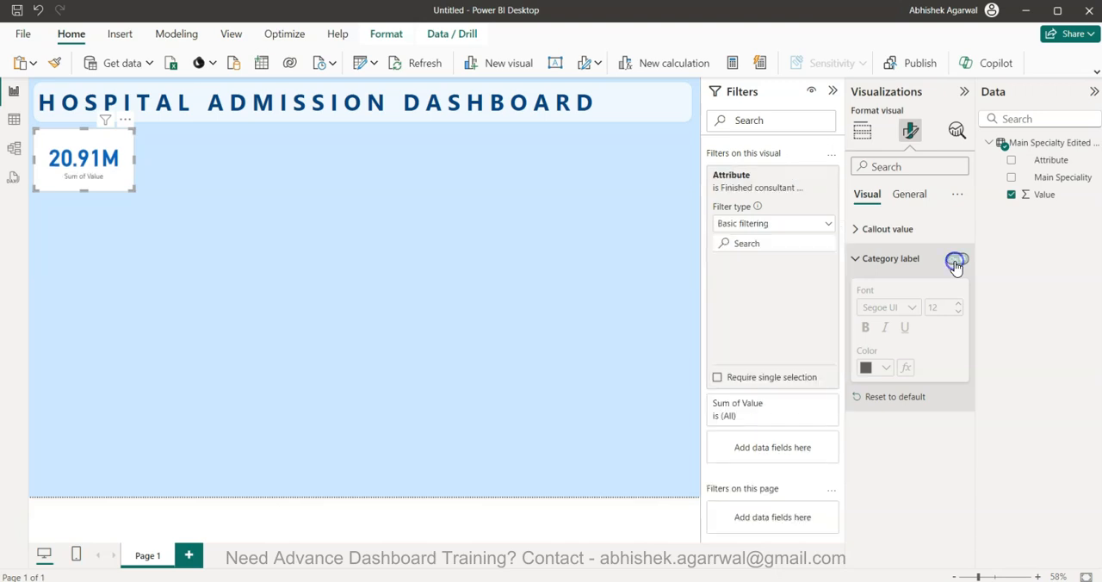
Rename the card's Sum of Value field as Total Consultation
{"action": "left_click", "coordinate": [863, 131]}
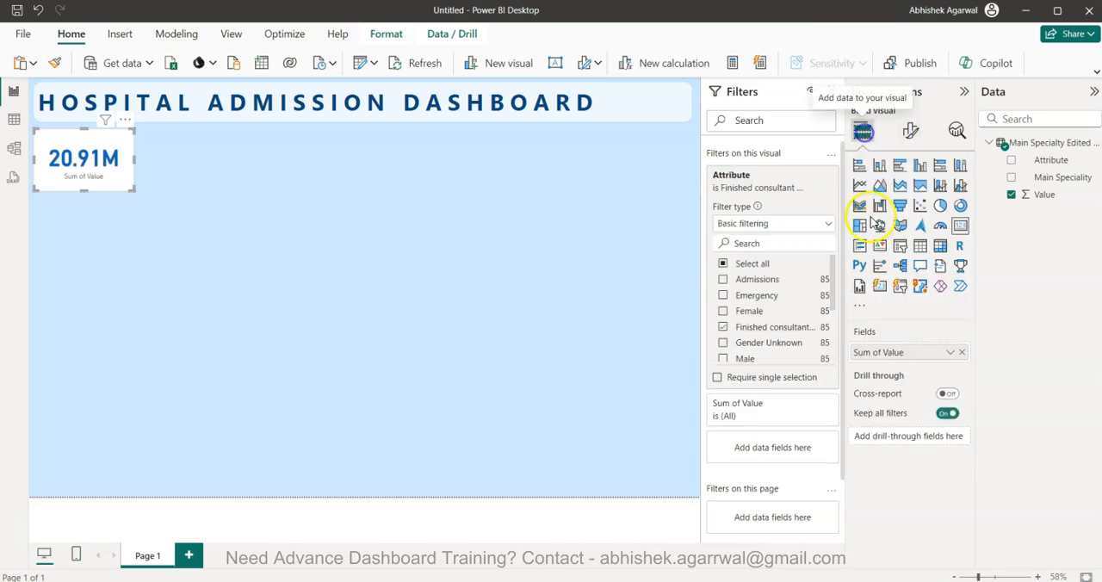
{"action": "double_click", "coordinate": [883, 353]}
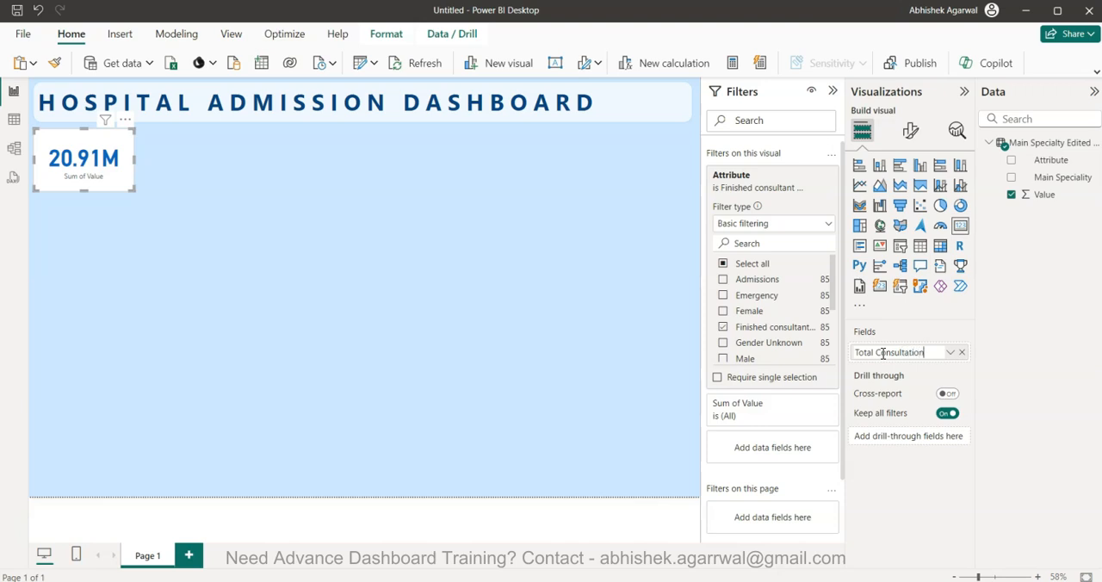
{"action": "left_click", "coordinate": [929, 379]}
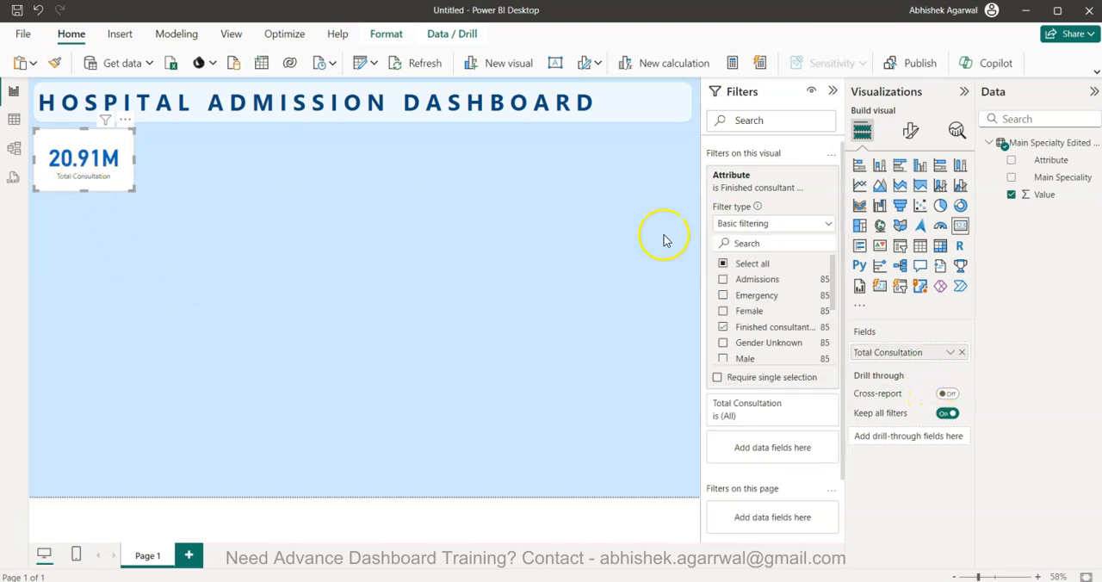
Recolor the card's category label with the darkest theme blue after trying a lighter blue and bold, keeping regular weight
{"action": "left_click", "coordinate": [911, 131]}
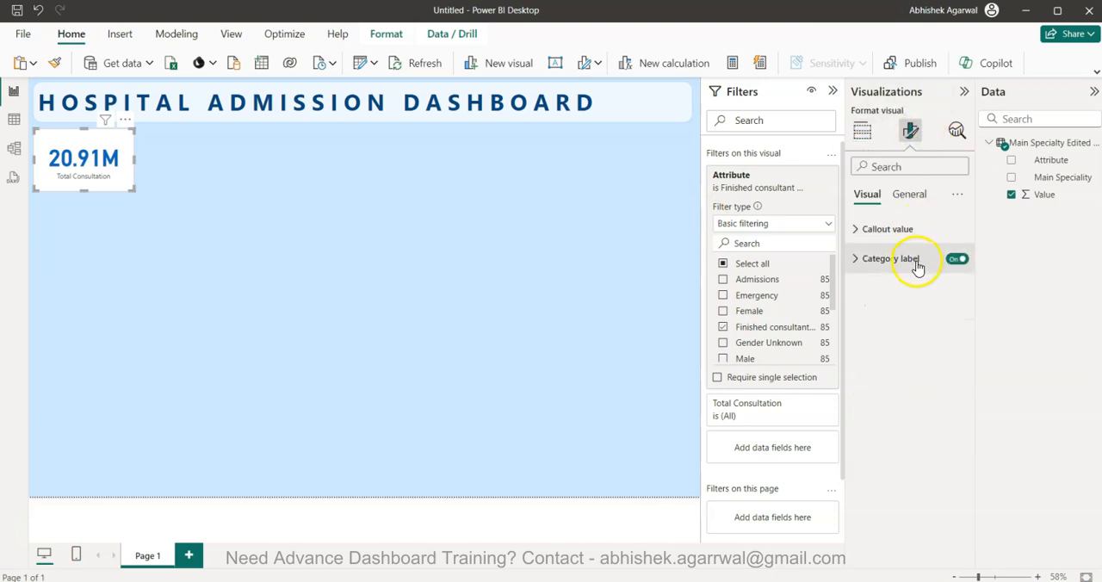
{"action": "left_click", "coordinate": [918, 267]}
{"action": "left_click", "coordinate": [886, 368]}
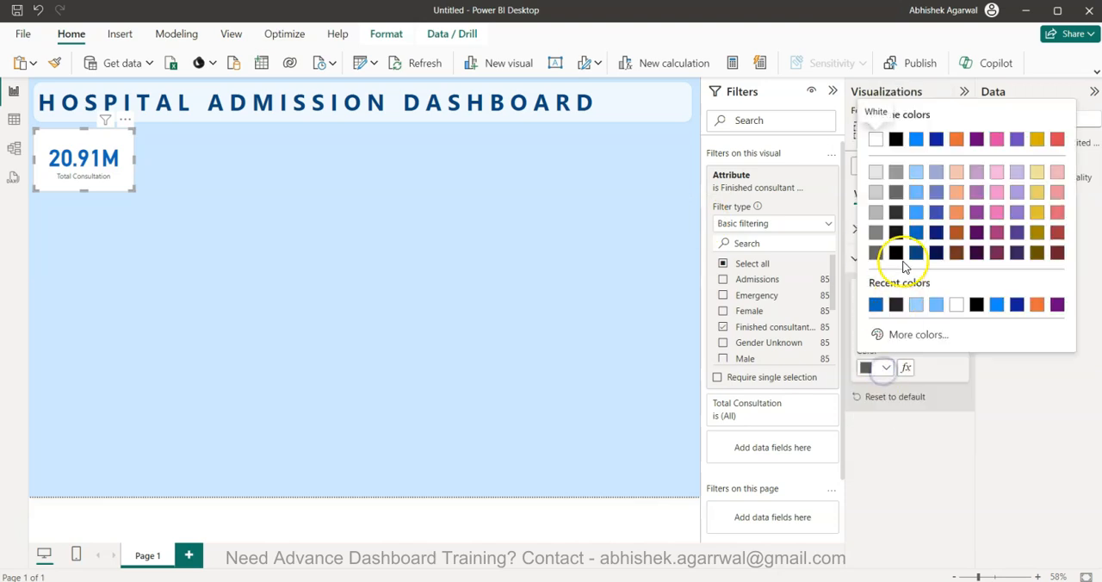
{"action": "left_click", "coordinate": [917, 213]}
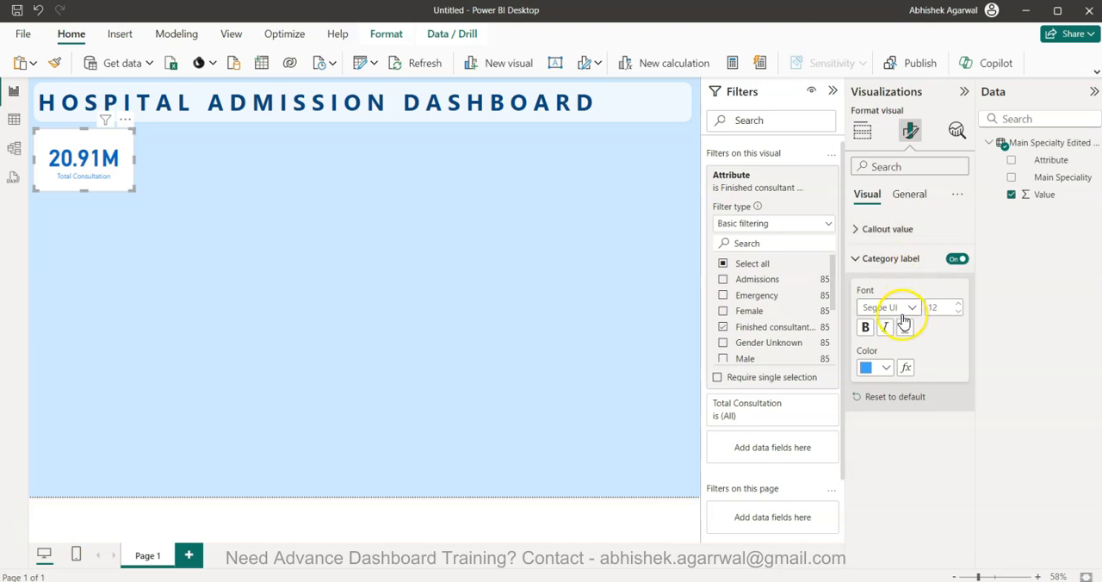
{"action": "left_click", "coordinate": [865, 327]}
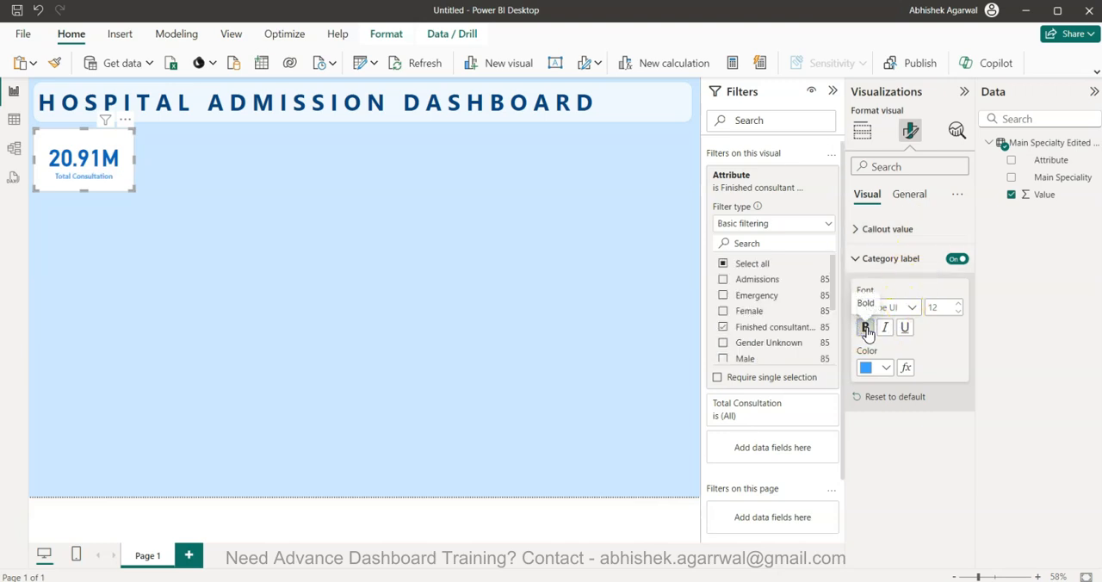
{"action": "left_click", "coordinate": [886, 368]}
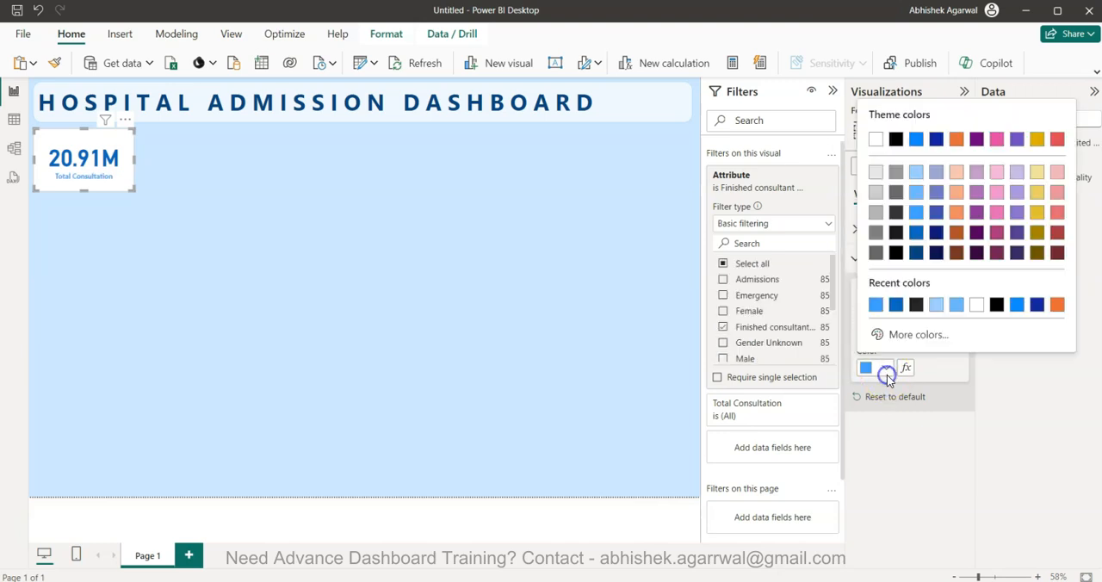
{"action": "left_click", "coordinate": [916, 252]}
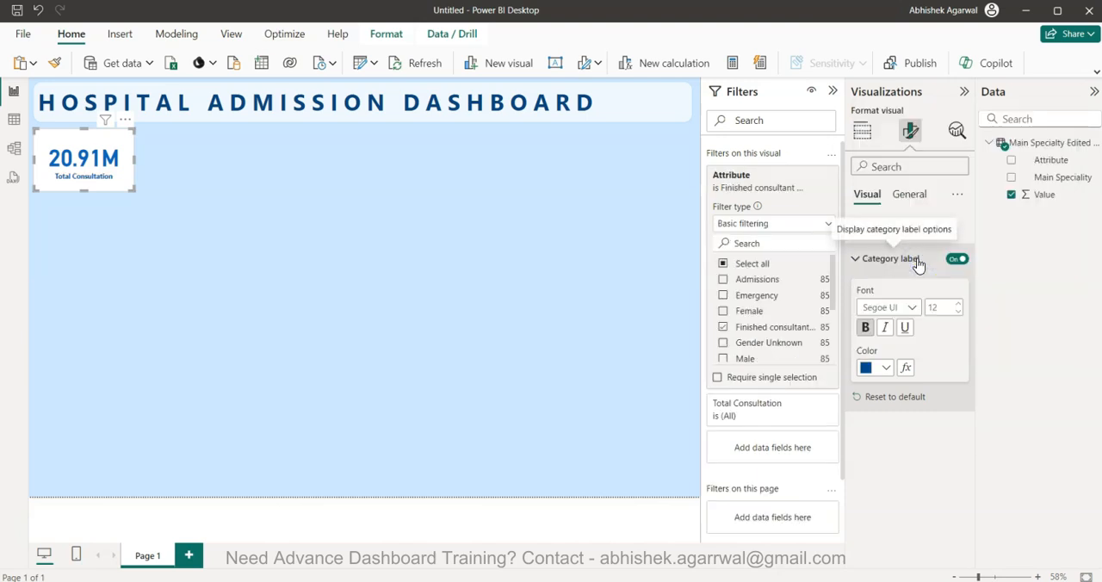
{"action": "left_click", "coordinate": [867, 328]}
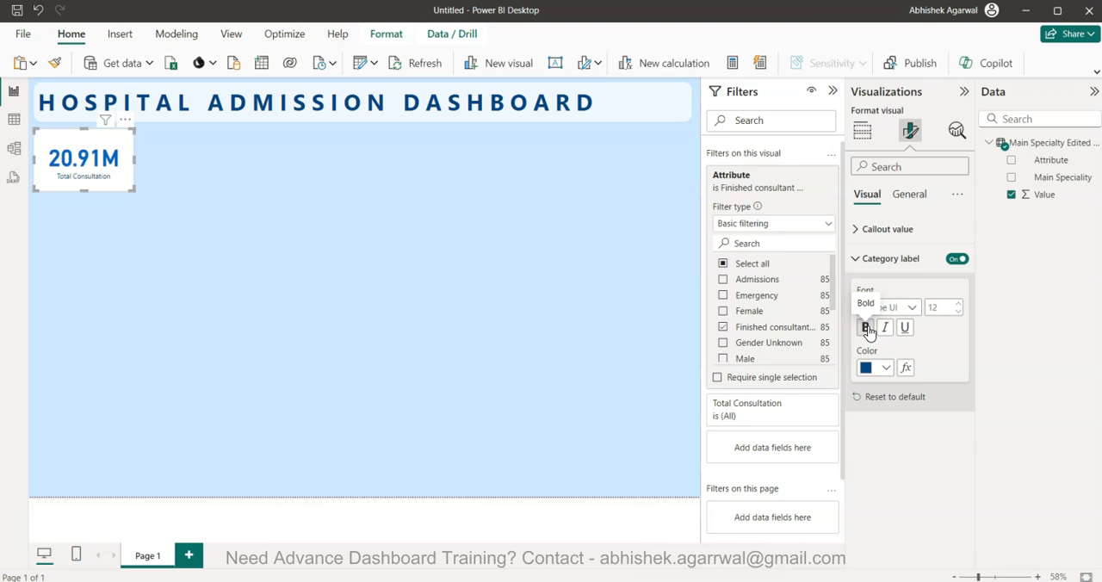
{"action": "left_click", "coordinate": [895, 254]}
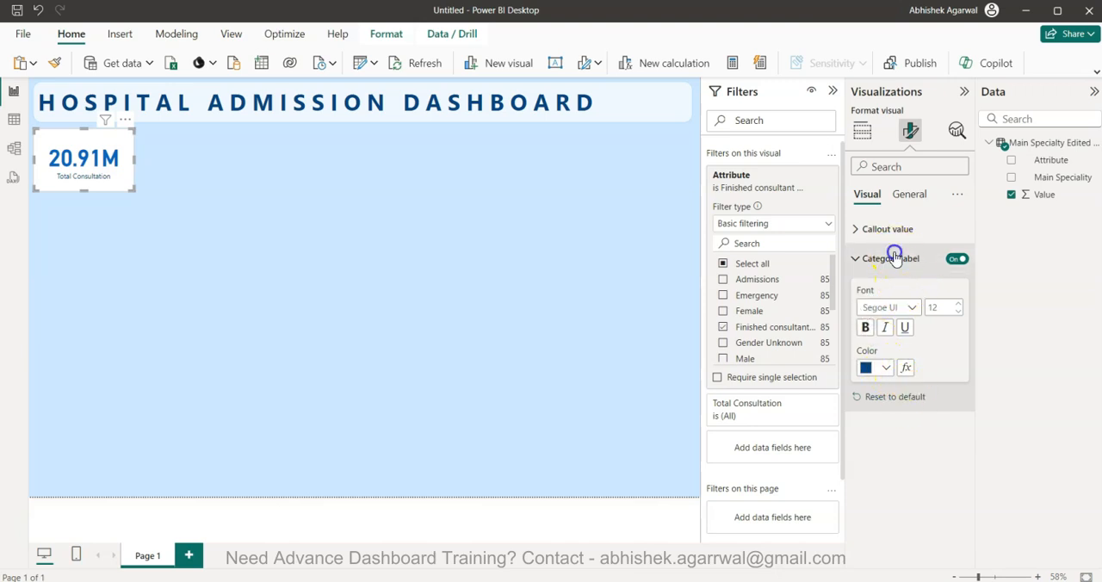
Show the card's callout value in Millions with 0 decimal places, after trying None as the display unit
{"action": "left_click", "coordinate": [898, 229]}
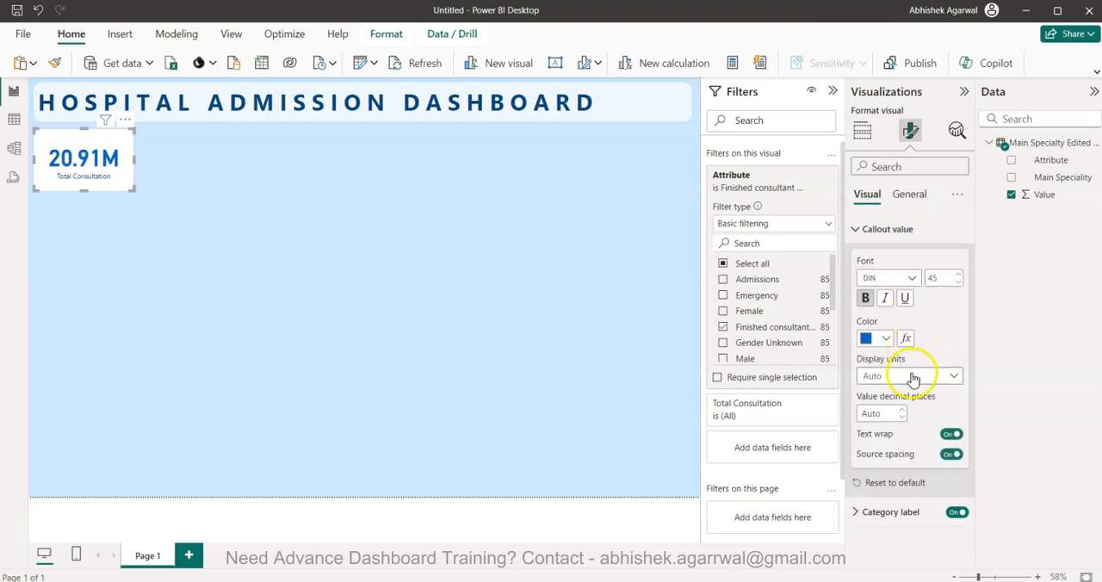
{"action": "left_click", "coordinate": [924, 383]}
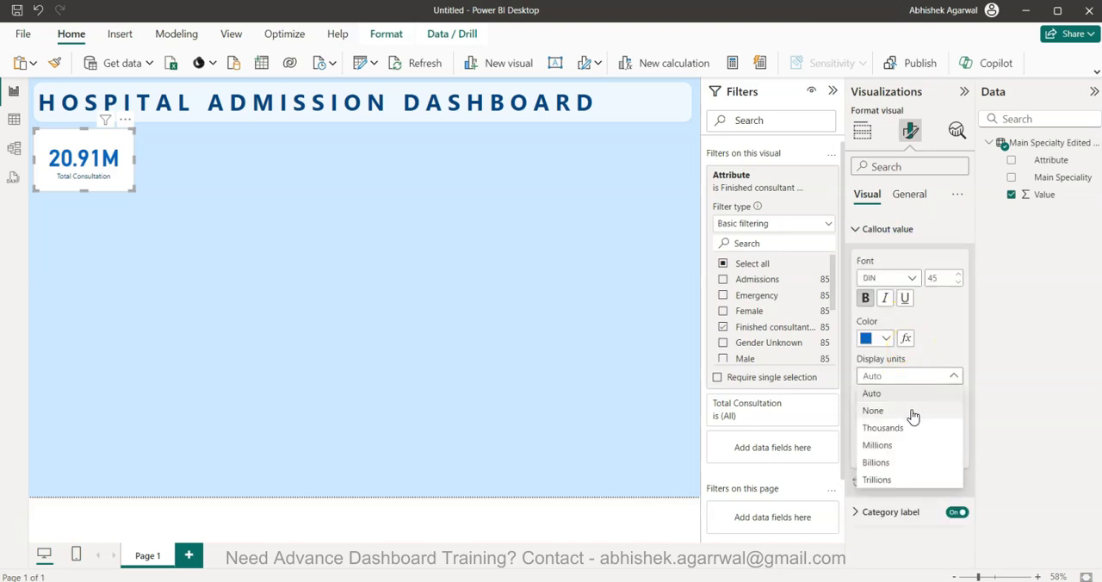
{"action": "left_click", "coordinate": [911, 418]}
{"action": "left_click", "coordinate": [911, 376]}
{"action": "left_click", "coordinate": [910, 448]}
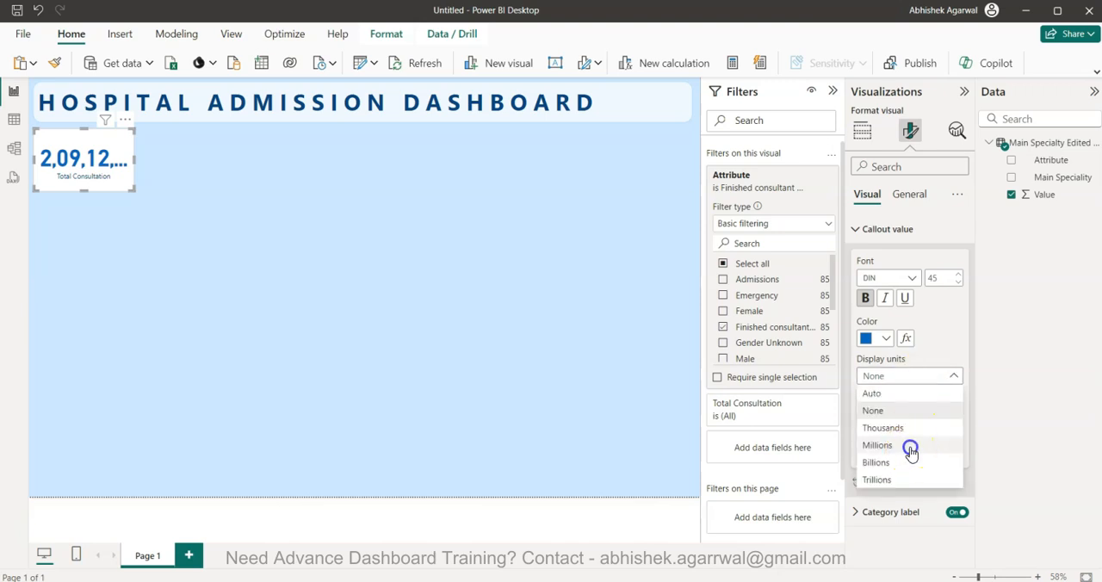
{"action": "left_click", "coordinate": [885, 413]}
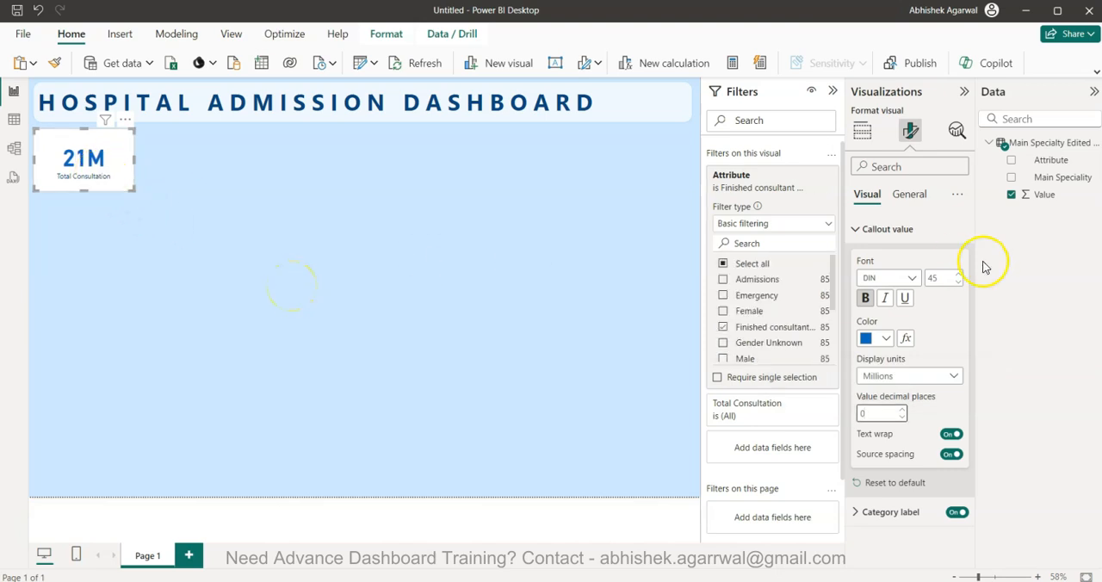
Set the card's background transparency to 20%, and deselect the card
{"action": "left_click", "coordinate": [910, 196]}
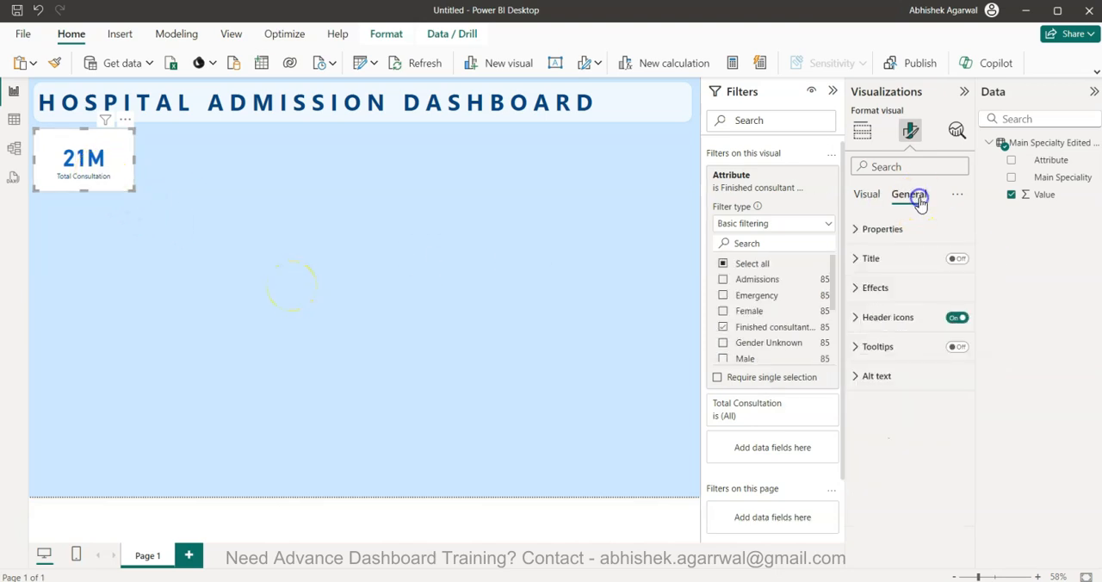
{"action": "left_click", "coordinate": [894, 287]}
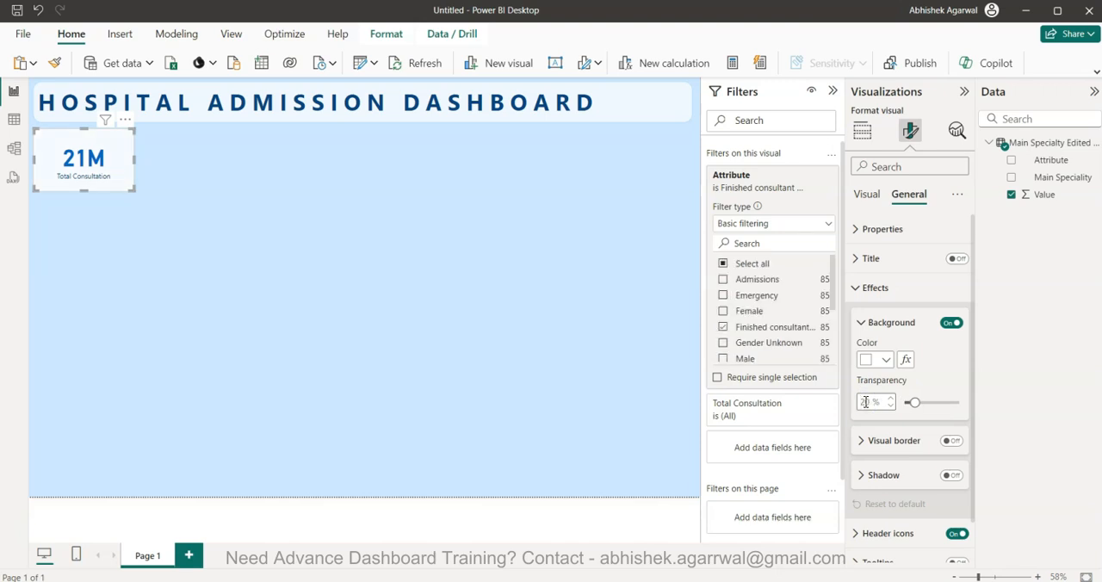
{"action": "left_click", "coordinate": [249, 280]}
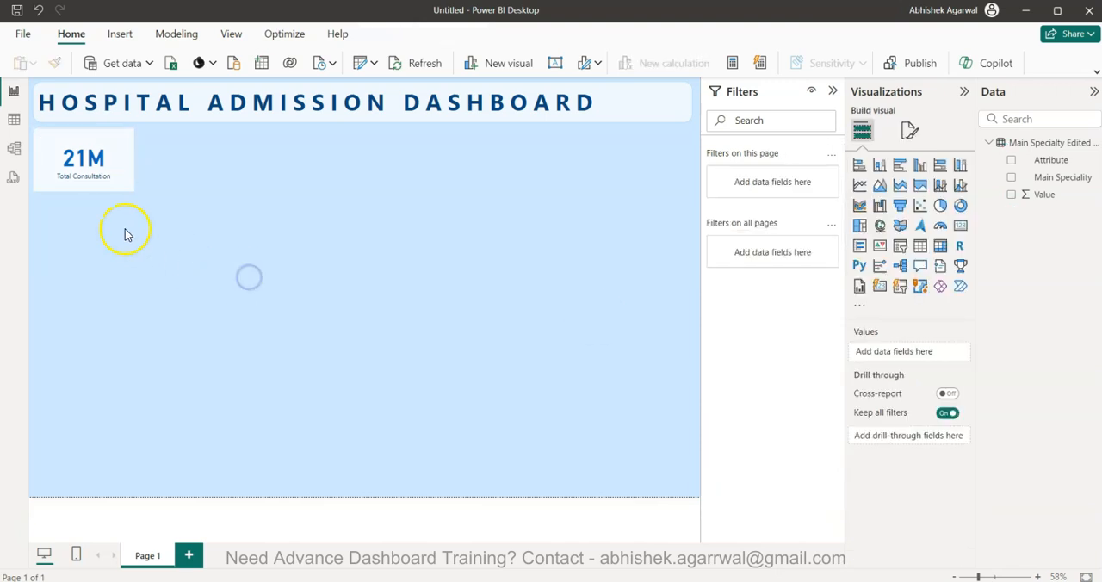
Give the Total Consultation card a white visual border with 20 px rounded corners
{"action": "left_click", "coordinate": [103, 164]}
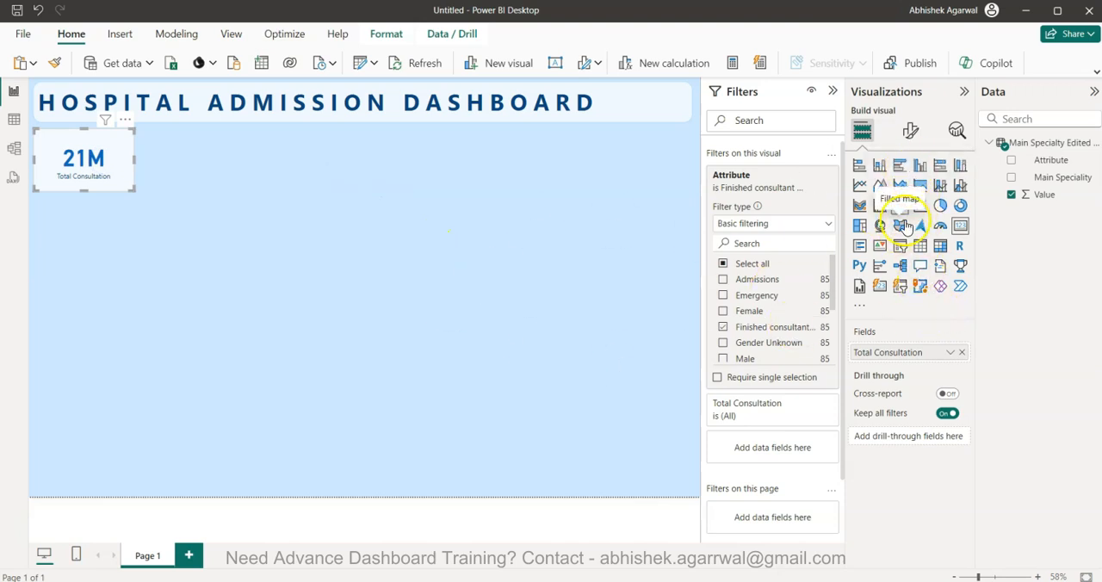
{"action": "left_click", "coordinate": [912, 134]}
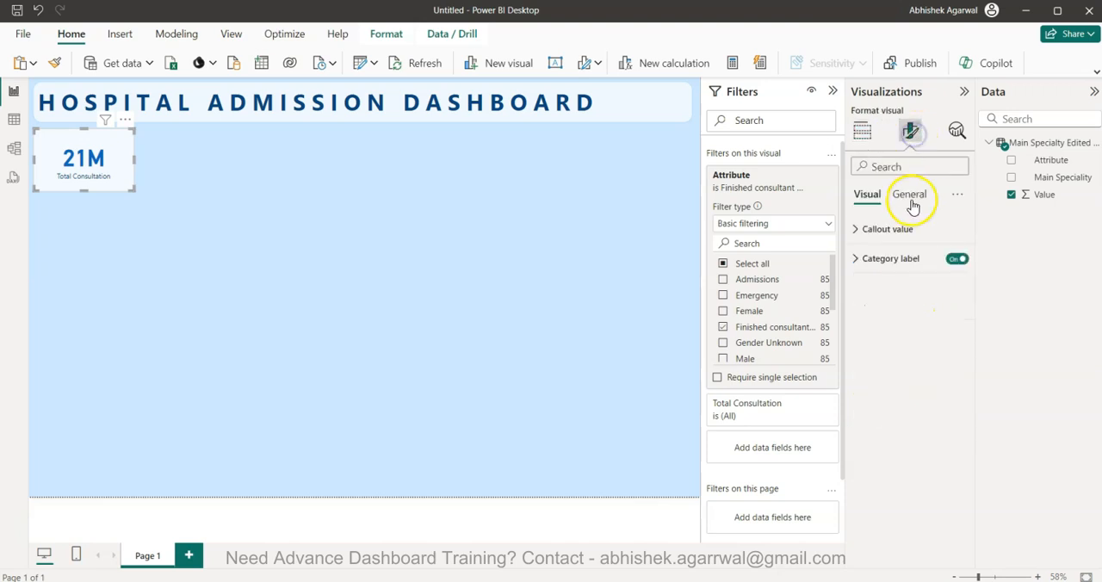
{"action": "left_click", "coordinate": [913, 226]}
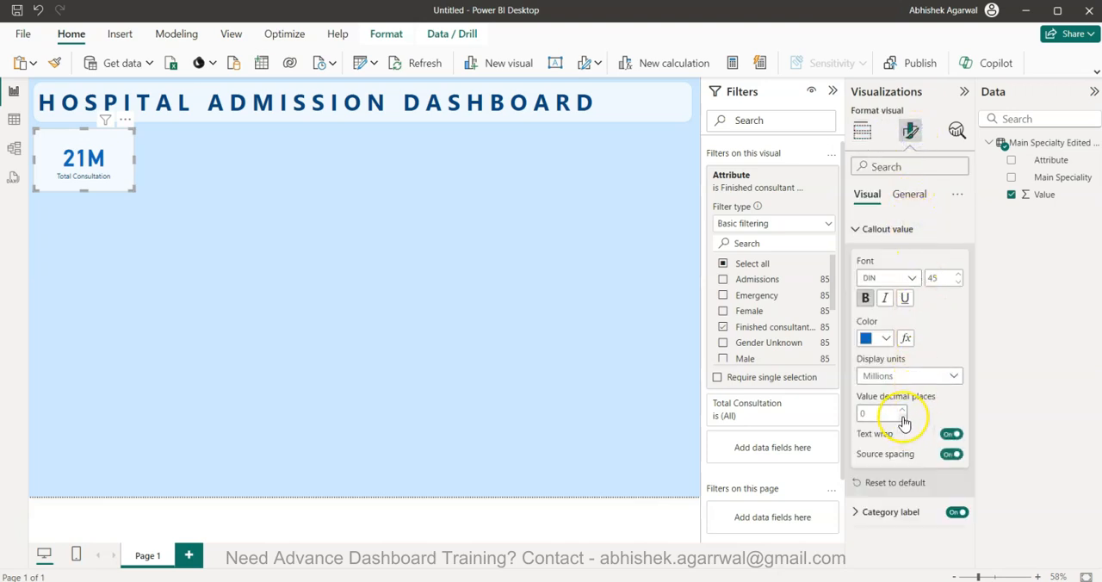
{"action": "left_click", "coordinate": [912, 193]}
{"action": "left_click", "coordinate": [910, 286]}
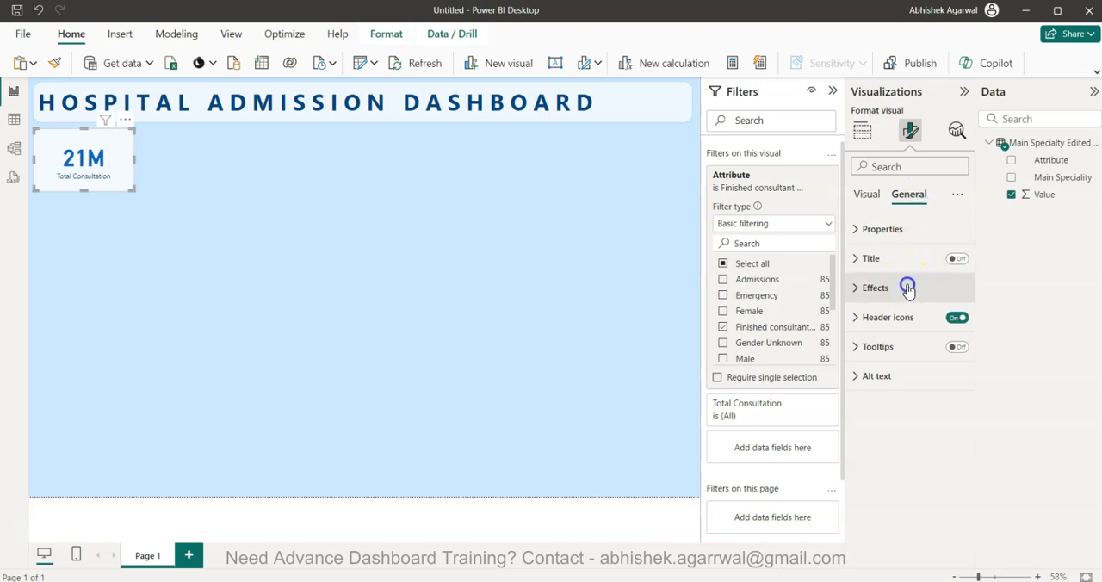
{"action": "left_click", "coordinate": [874, 449]}
{"action": "left_click", "coordinate": [951, 441]}
{"action": "left_click", "coordinate": [880, 479]}
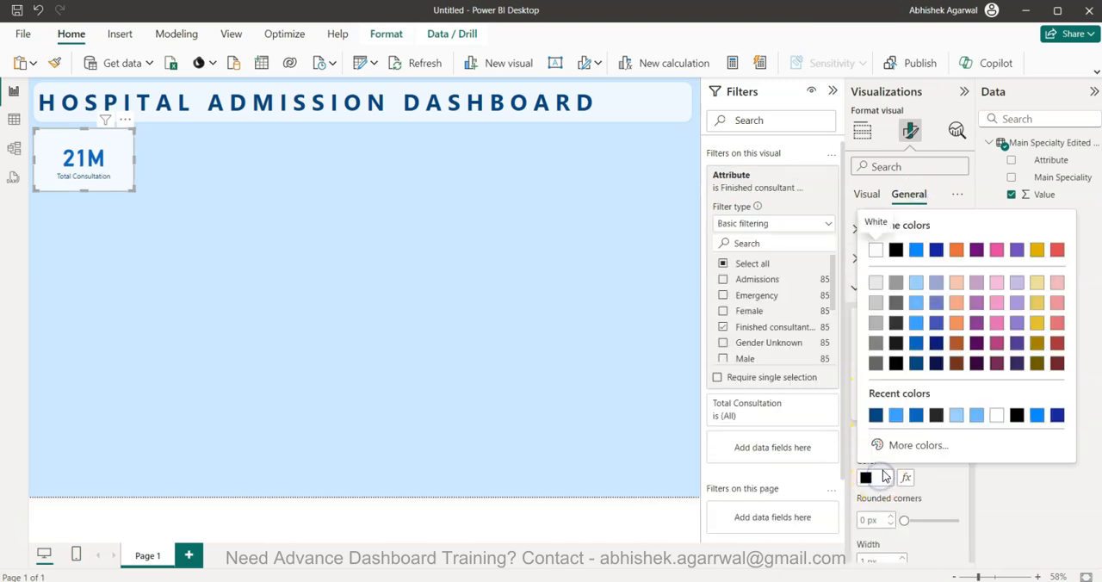
{"action": "left_click", "coordinate": [876, 250]}
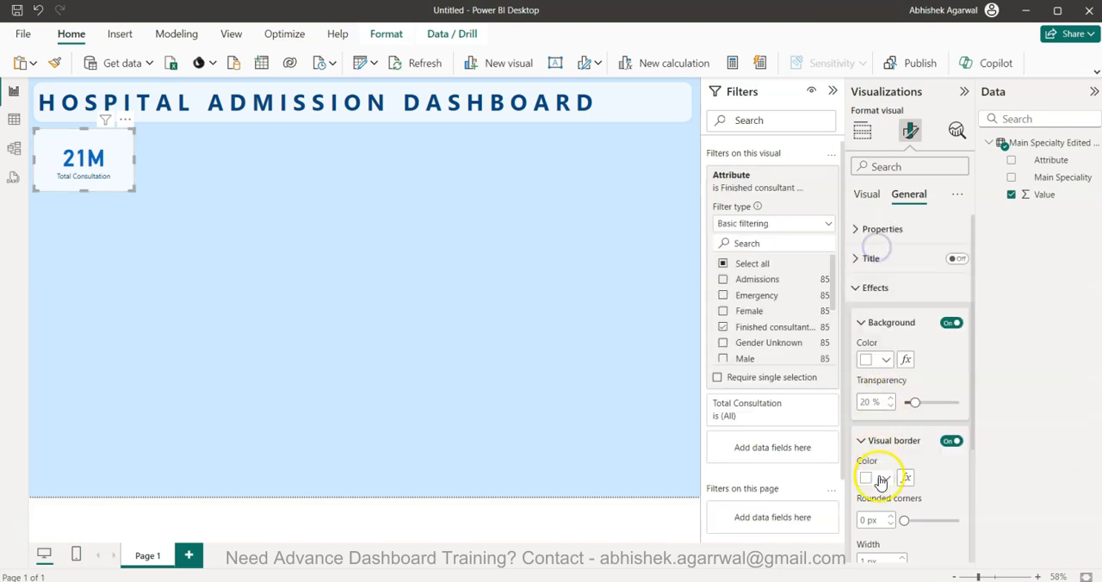
{"action": "double_click", "coordinate": [869, 519]}
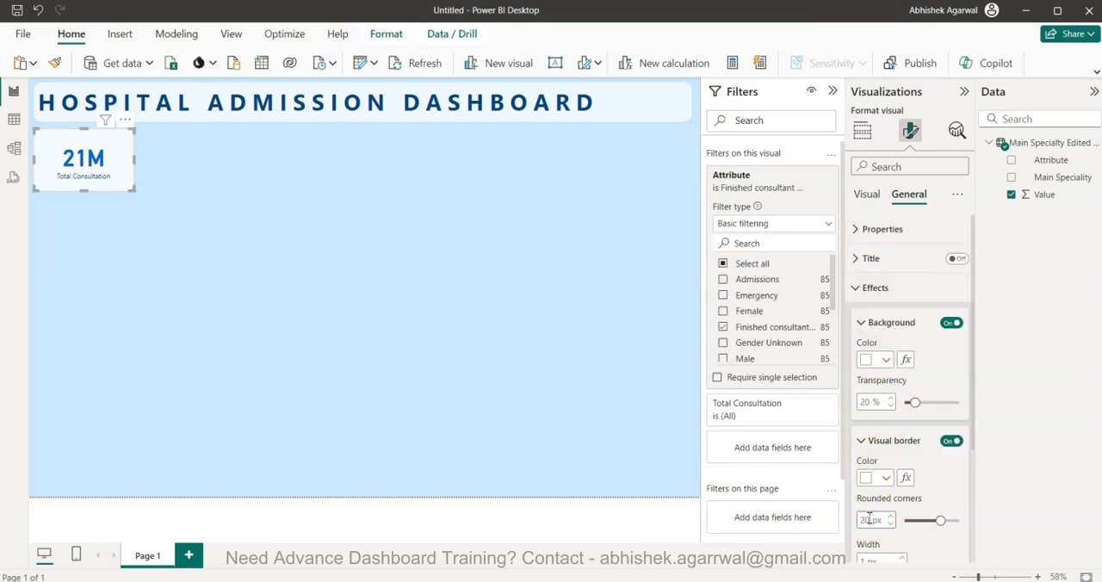
Duplicate the Total Consultation card and place the copy directly beside the original in the same row
{"action": "left_click", "coordinate": [334, 327]}
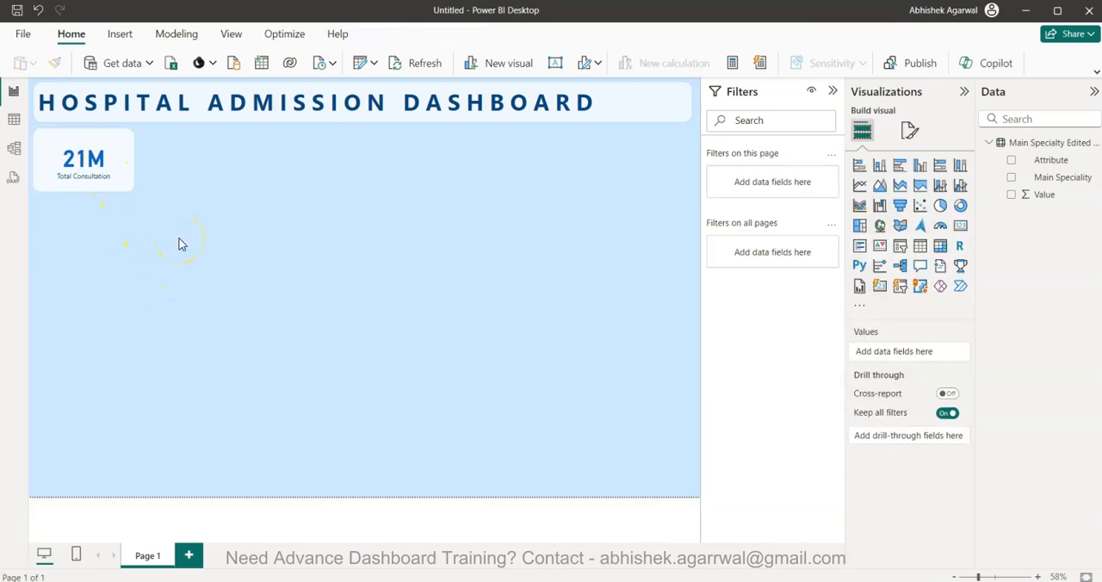
{"action": "left_click", "coordinate": [107, 182]}
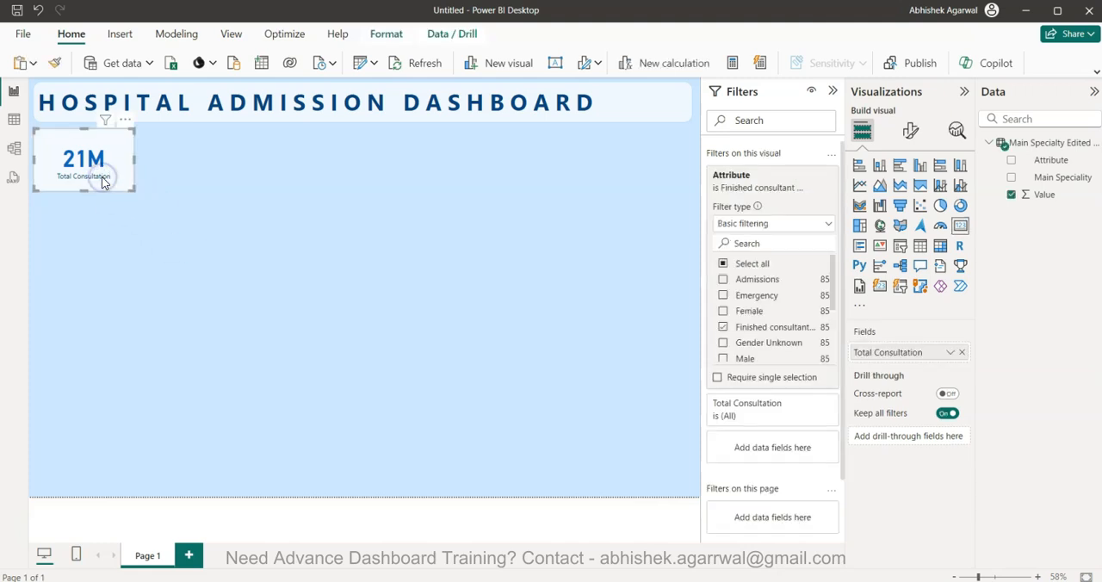
{"action": "key", "text": "ctrl+c"}
{"action": "key", "text": "ctrl+v"}
{"action": "left_click_drag", "start_coordinate": [101, 181], "coordinate": [204, 180]}
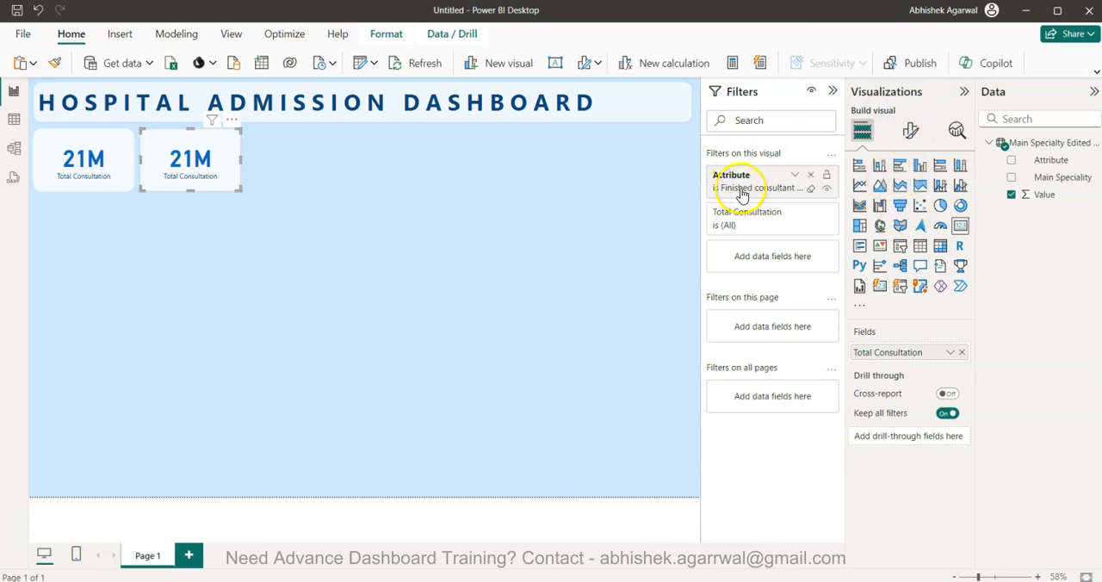
Filter the second card's Attribute to Admissions only, removing the finished consultant item from the selection
{"action": "left_click", "coordinate": [778, 176]}
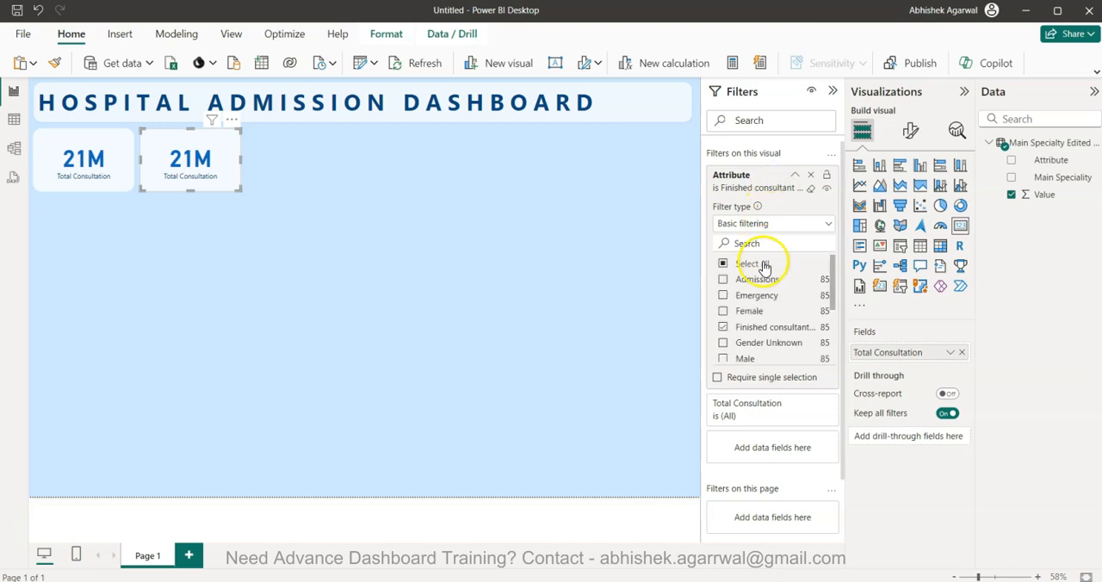
{"action": "left_click", "coordinate": [723, 279]}
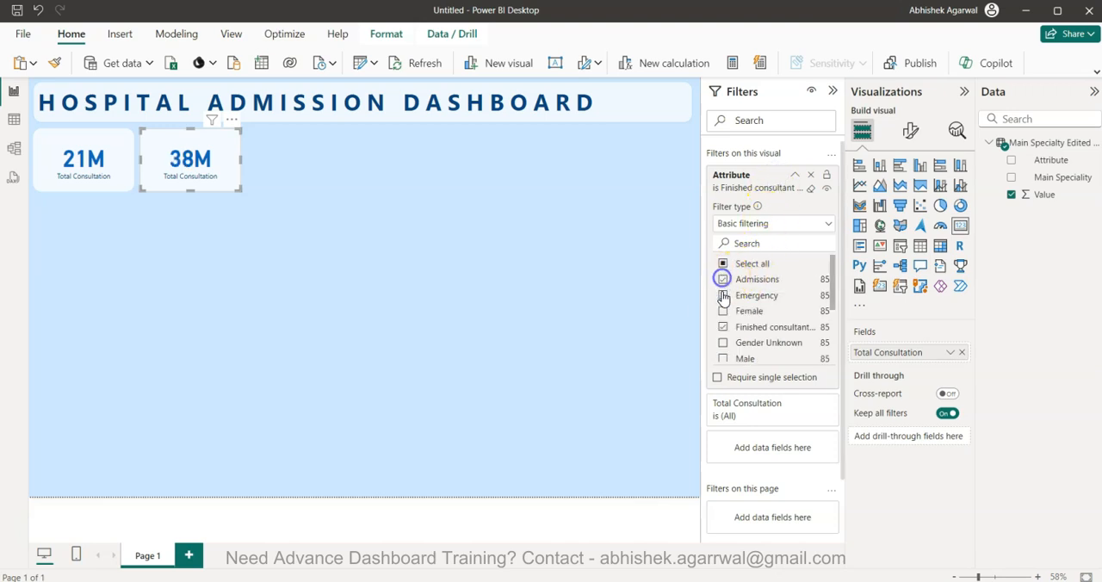
{"action": "left_click", "coordinate": [724, 327]}
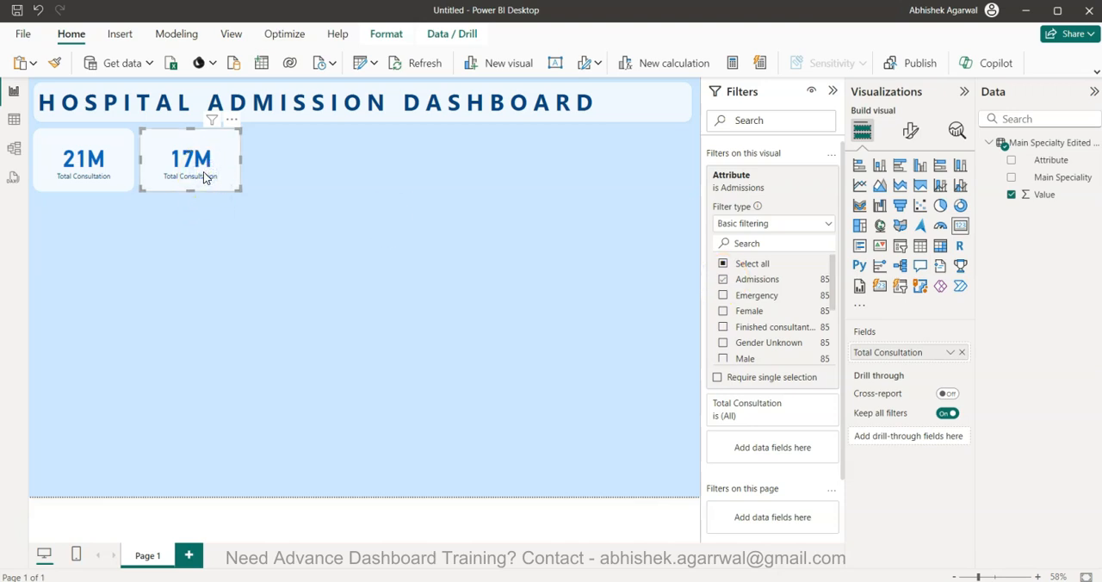
Place another copy of the card third in the row and filter its Attribute to Emergency only
{"action": "key", "text": "ctrl+v"}
{"action": "left_click_drag", "start_coordinate": [204, 178], "coordinate": [308, 175]}
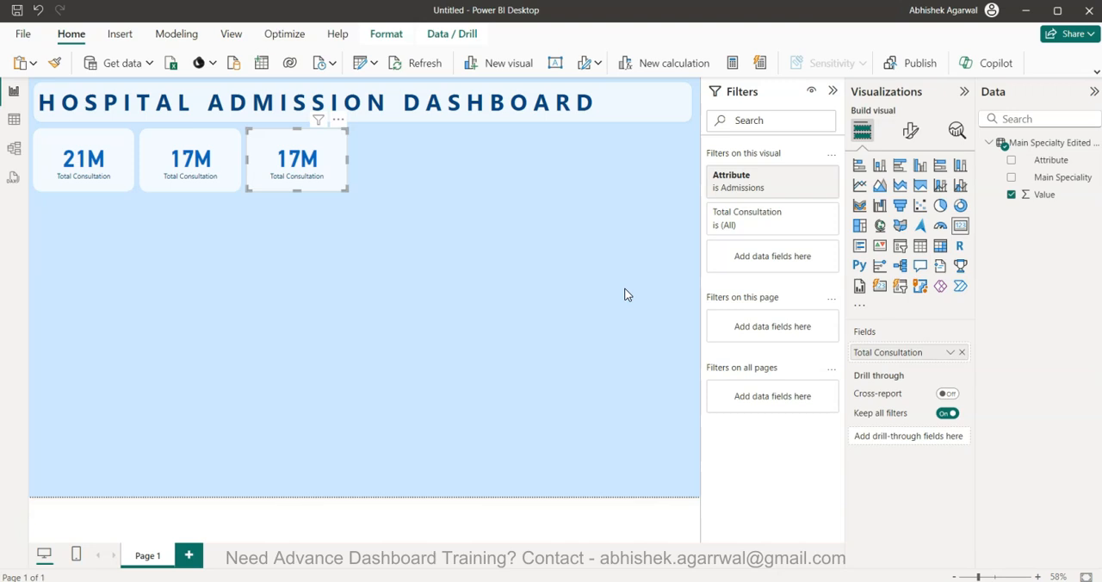
{"action": "left_click", "coordinate": [793, 175]}
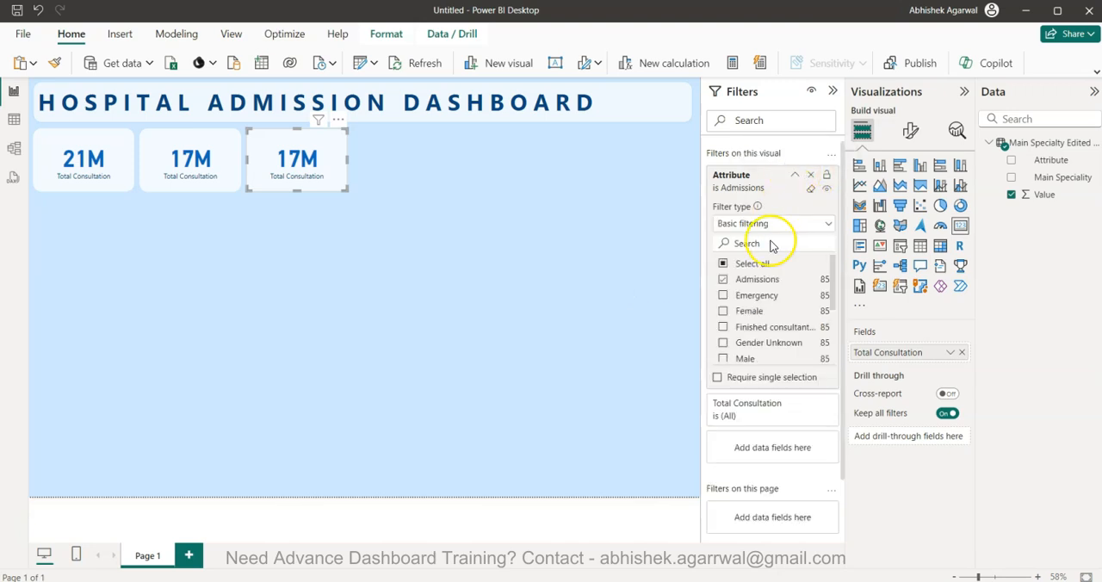
{"action": "left_click", "coordinate": [724, 282]}
{"action": "left_click", "coordinate": [723, 297]}
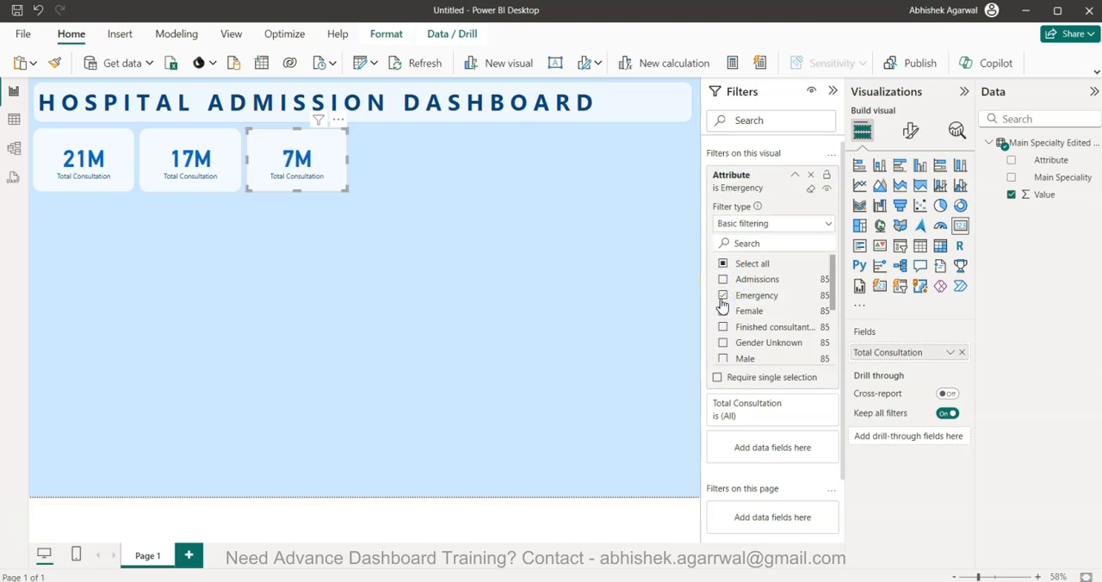
Rename the second card's field for this visual as Total Admission
{"action": "left_click", "coordinate": [198, 180]}
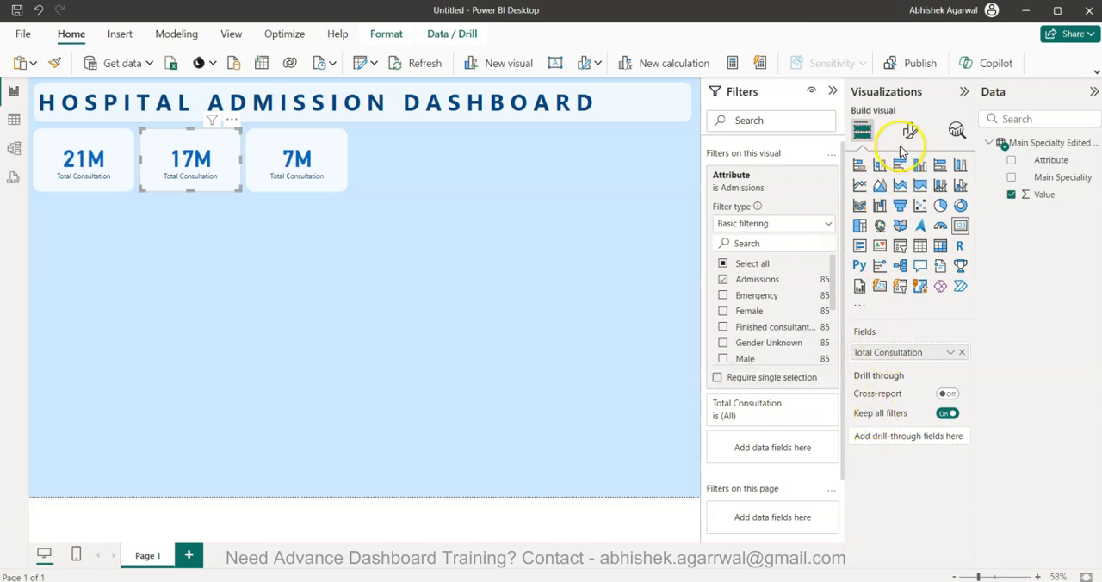
{"action": "double_click", "coordinate": [898, 354]}
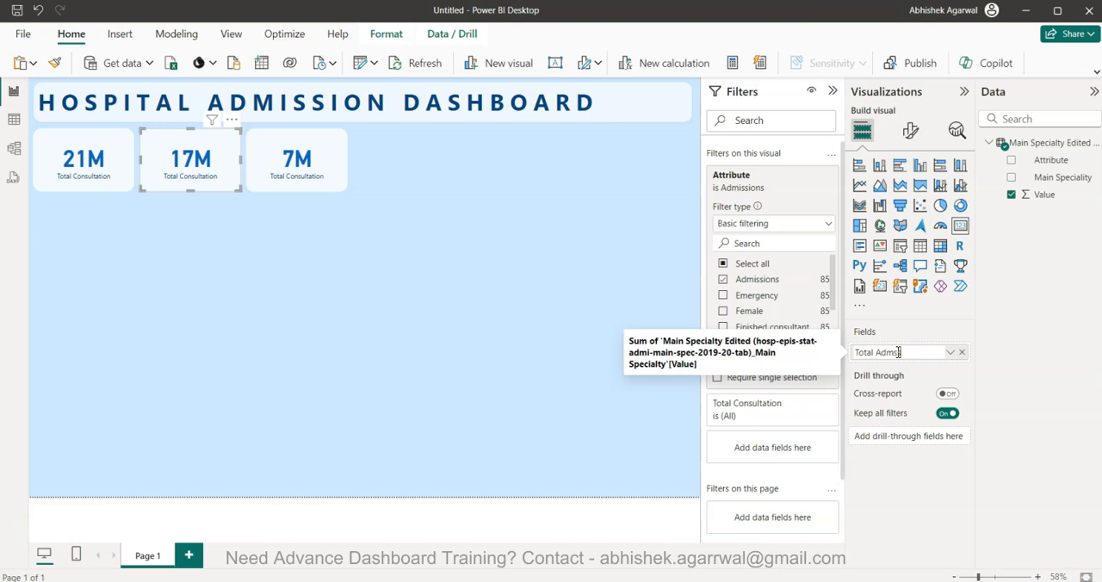
{"action": "type", "text": "Total Admission"}
{"action": "key", "text": "Return"}
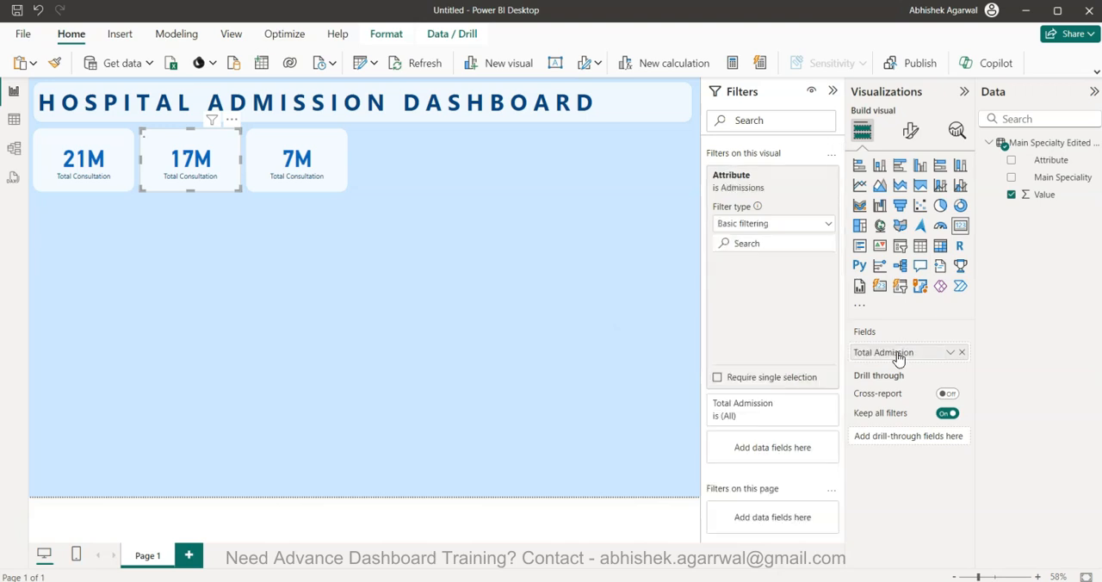
Rename the third card's field for this visual as Emergency Admission
{"action": "left_click", "coordinate": [319, 176]}
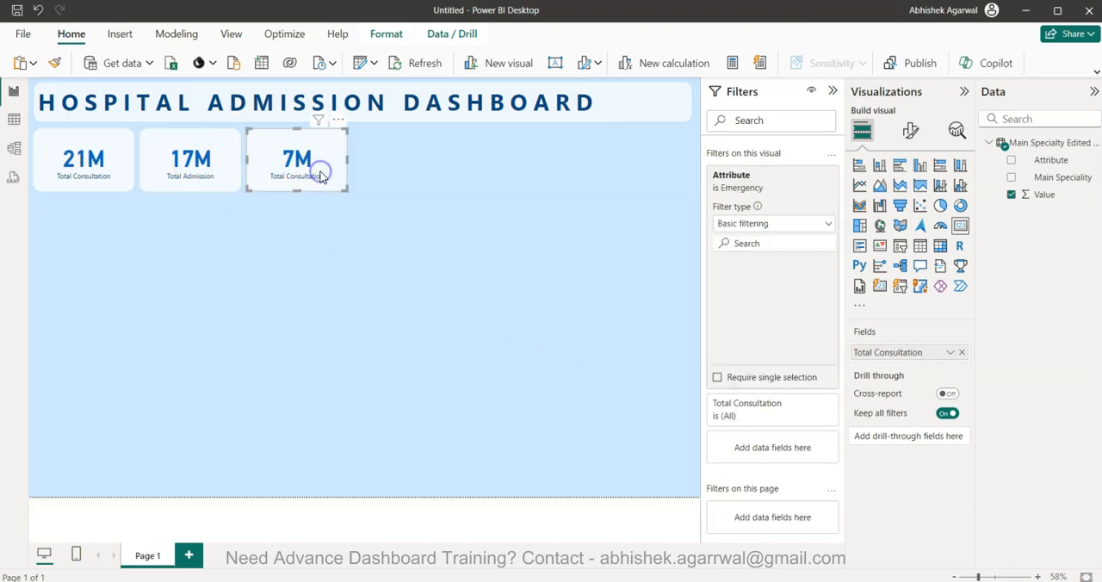
{"action": "double_click", "coordinate": [905, 352]}
{"action": "type", "text": "Em"}
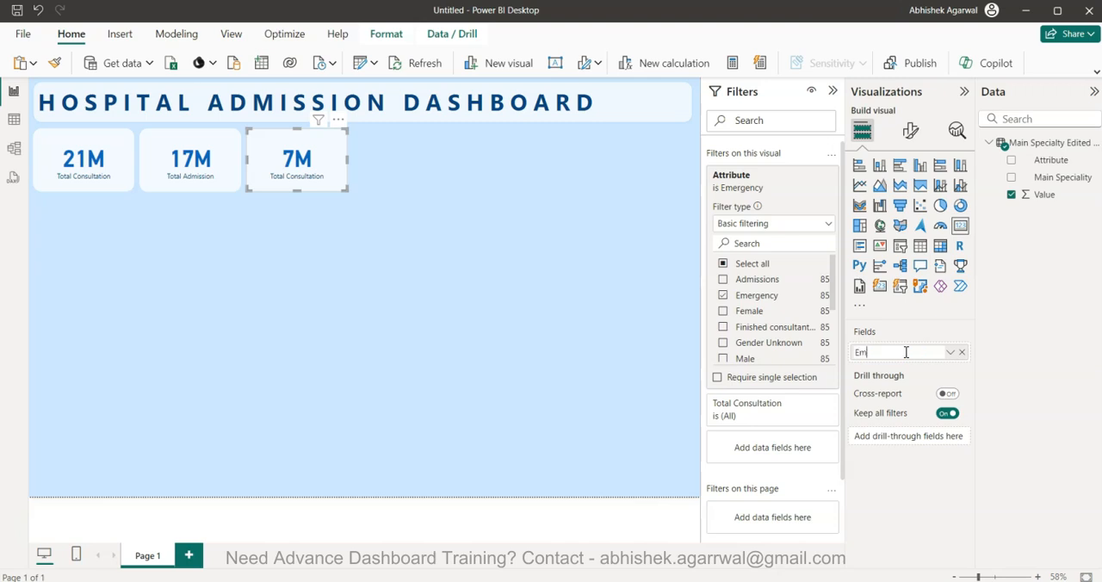
{"action": "type", "text": "ergency"}
{"action": "key", "text": "Return"}
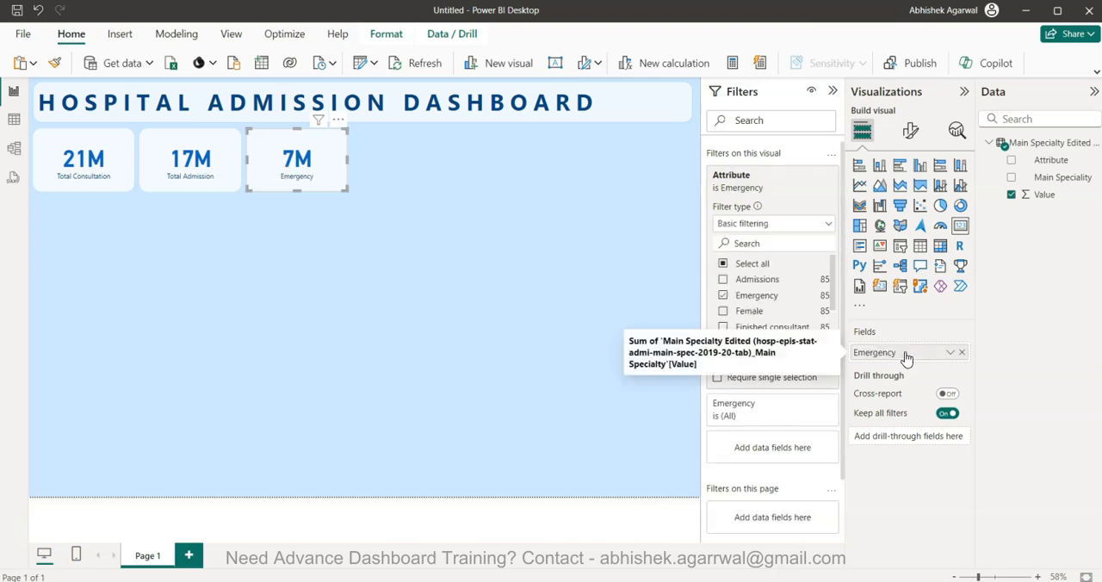
{"action": "type", "text": "Admission"}
{"action": "key", "text": "Return"}
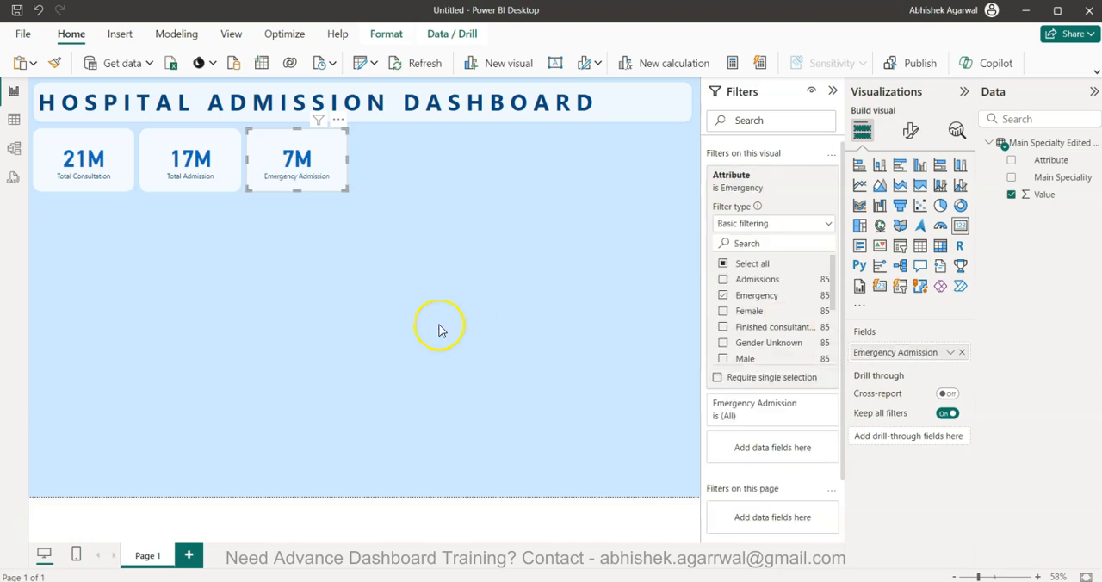
Duplicate the Emergency Admission card three times and line the copies up to complete a row of six cards
{"action": "left_click", "coordinate": [308, 173]}
{"action": "key", "text": "ctrl+c"}
{"action": "key", "text": "ctrl+v"}
{"action": "left_click_drag", "start_coordinate": [300, 165], "coordinate": [619, 166]}
{"action": "key", "text": "ctrl+v"}
{"action": "key", "text": "ctrl+v"}
Filter the fourth card's Attribute to Planned only, clearing Emergency
{"action": "left_click", "coordinate": [388, 173]}
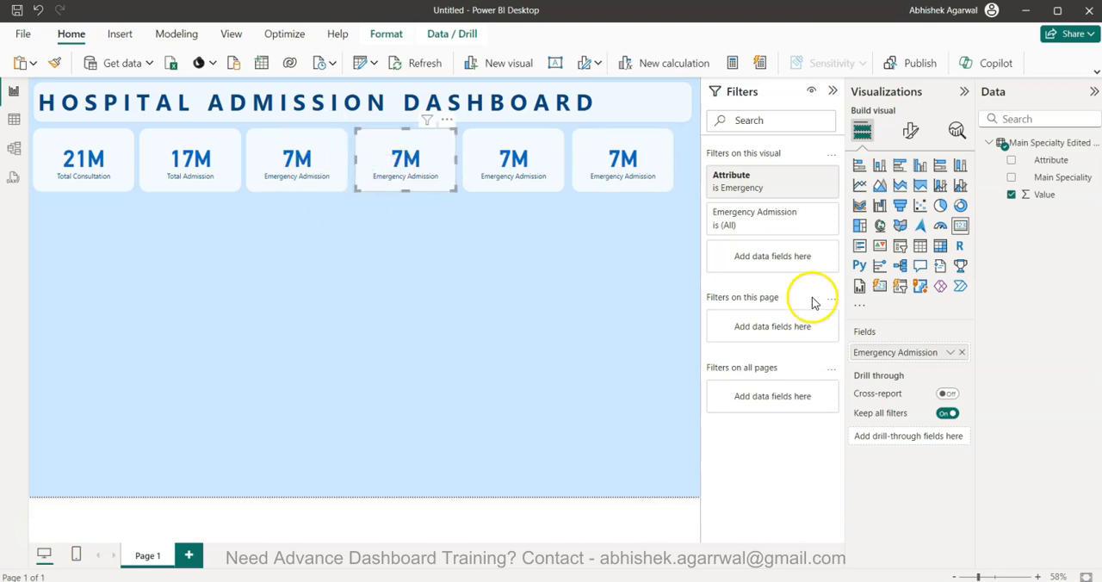
{"action": "left_click", "coordinate": [768, 179]}
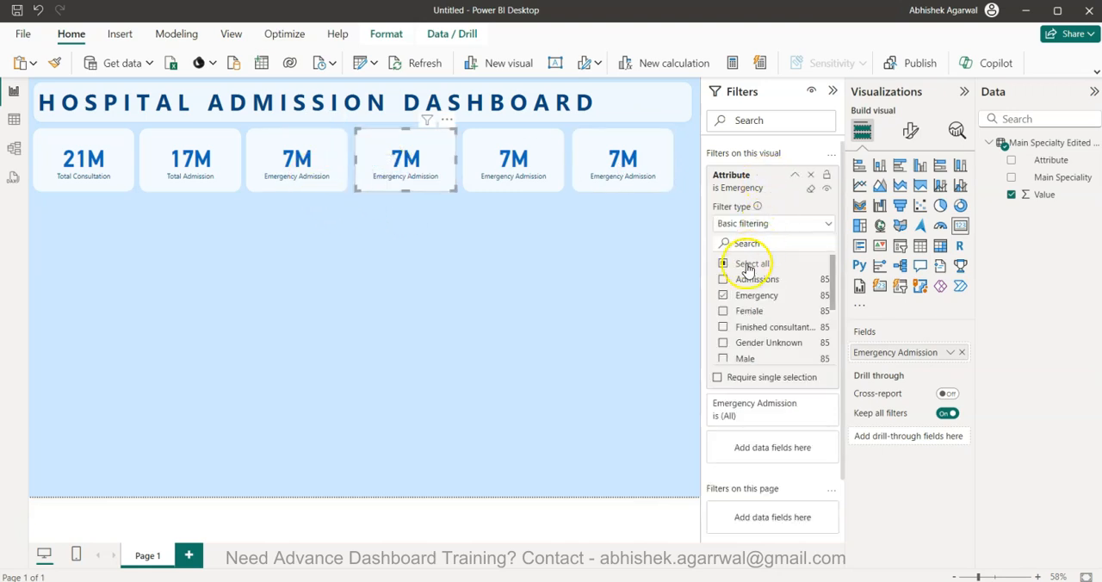
{"action": "left_click", "coordinate": [723, 295]}
{"action": "scroll", "coordinate": [725, 297], "scroll_direction": "down", "scroll_amount": 3}
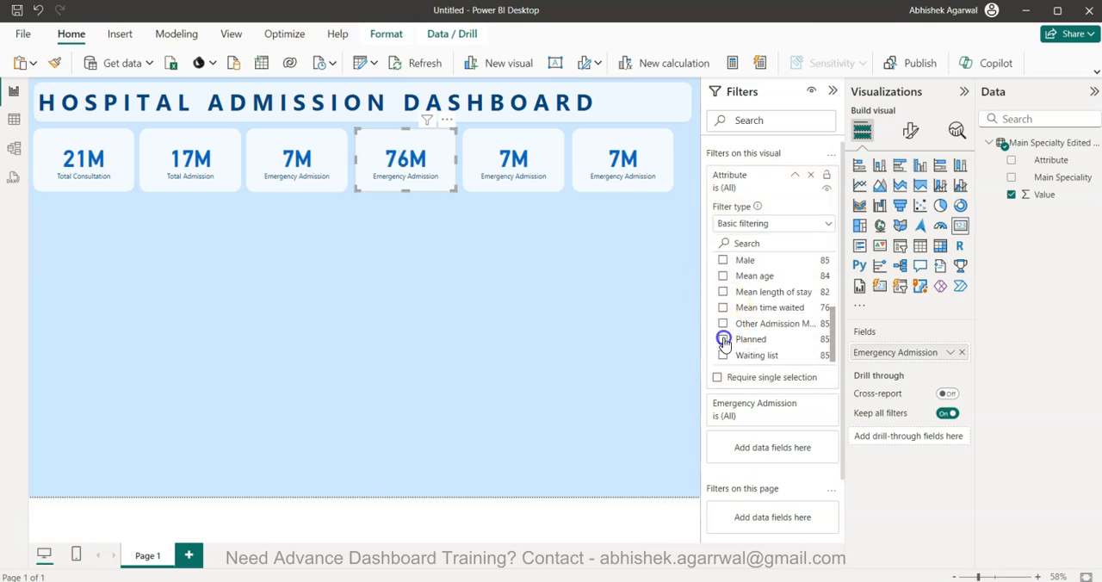
{"action": "left_click", "coordinate": [724, 340]}
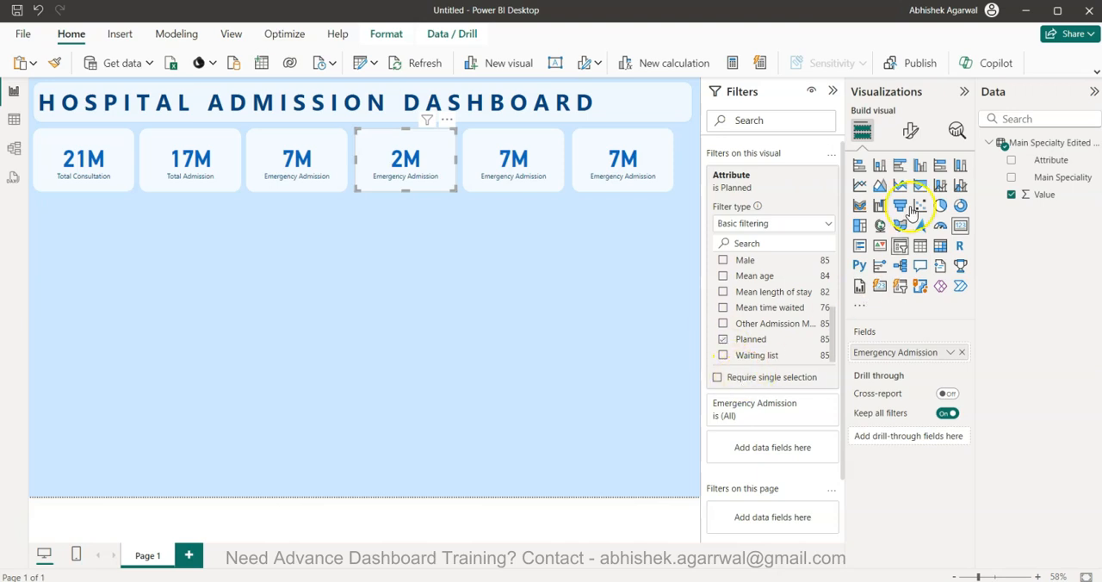
Rename the fourth card's field for this visual as Planned Admission
{"action": "double_click", "coordinate": [898, 352]}
{"action": "type", "text": "Planned"}
{"action": "key", "text": "Return"}
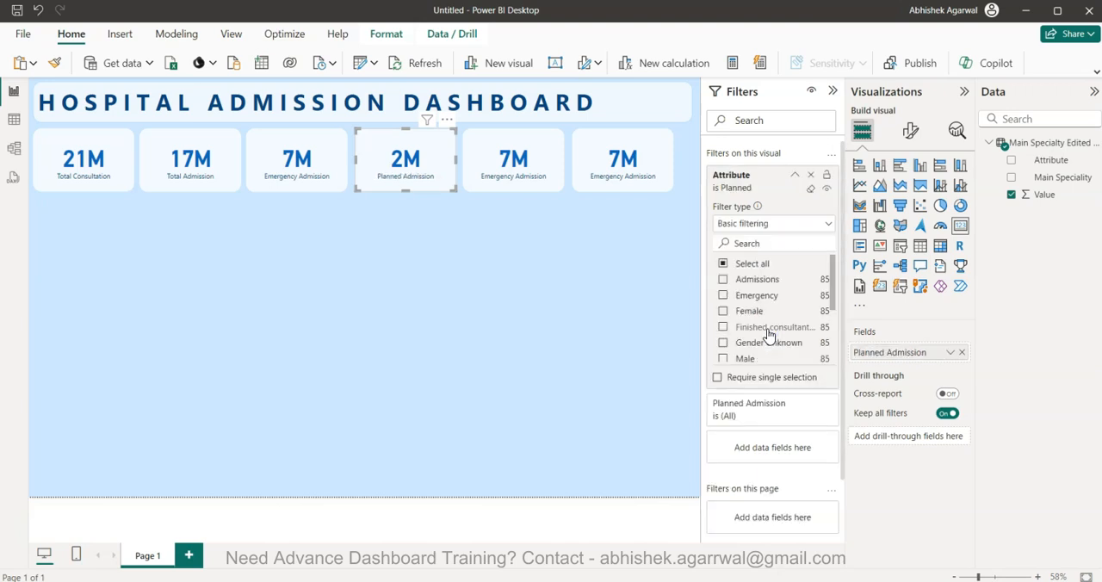
Filter the fifth card's Attribute to Mean age only, clearing Emergency
{"action": "left_click", "coordinate": [511, 186]}
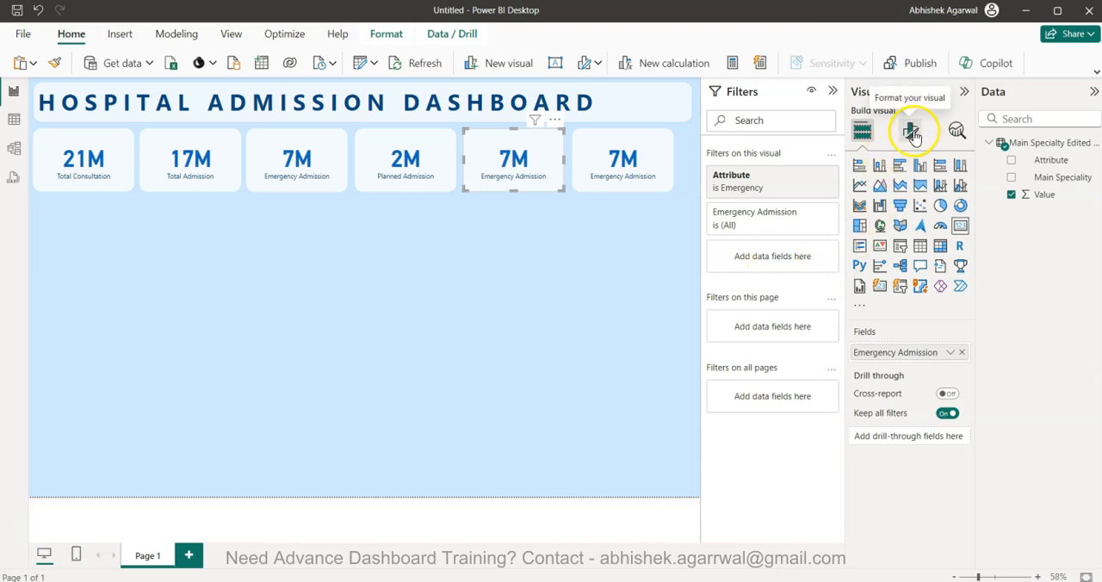
{"action": "left_click", "coordinate": [792, 176]}
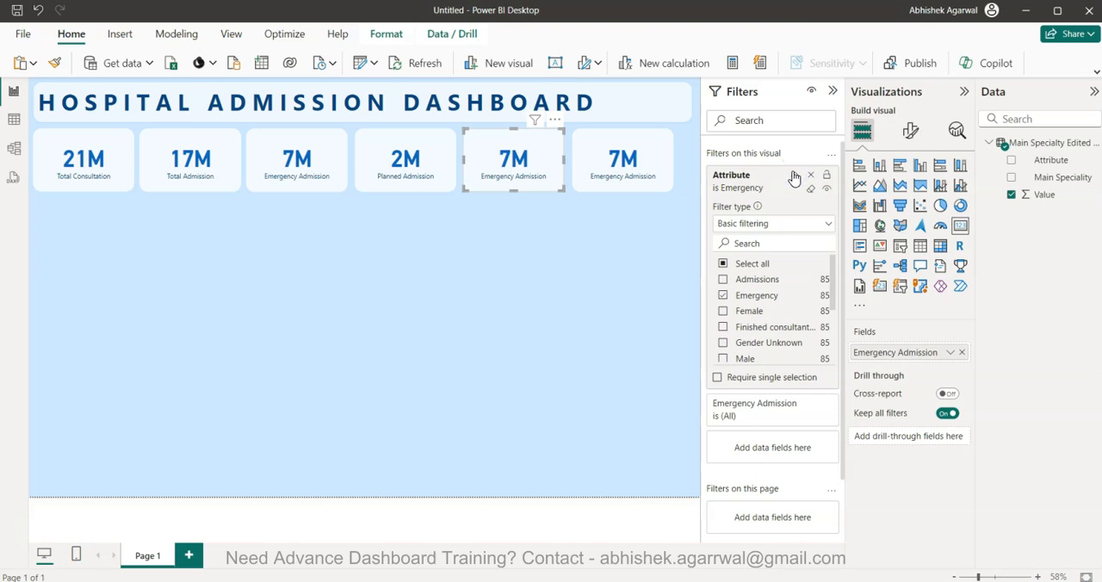
{"action": "left_click", "coordinate": [723, 295]}
{"action": "scroll", "coordinate": [725, 325], "scroll_direction": "down", "scroll_amount": 3}
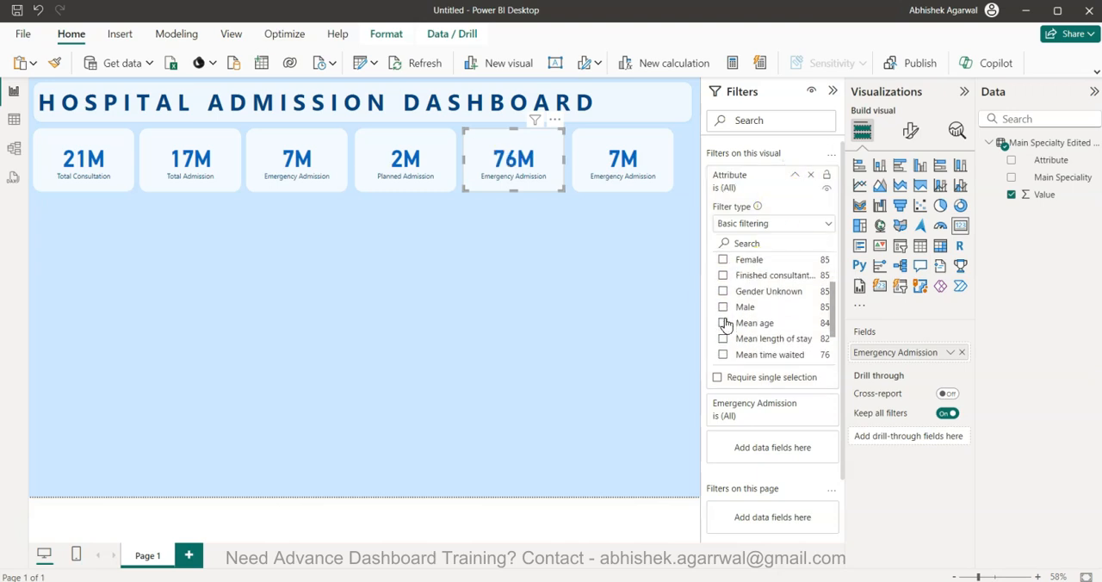
{"action": "left_click", "coordinate": [723, 325]}
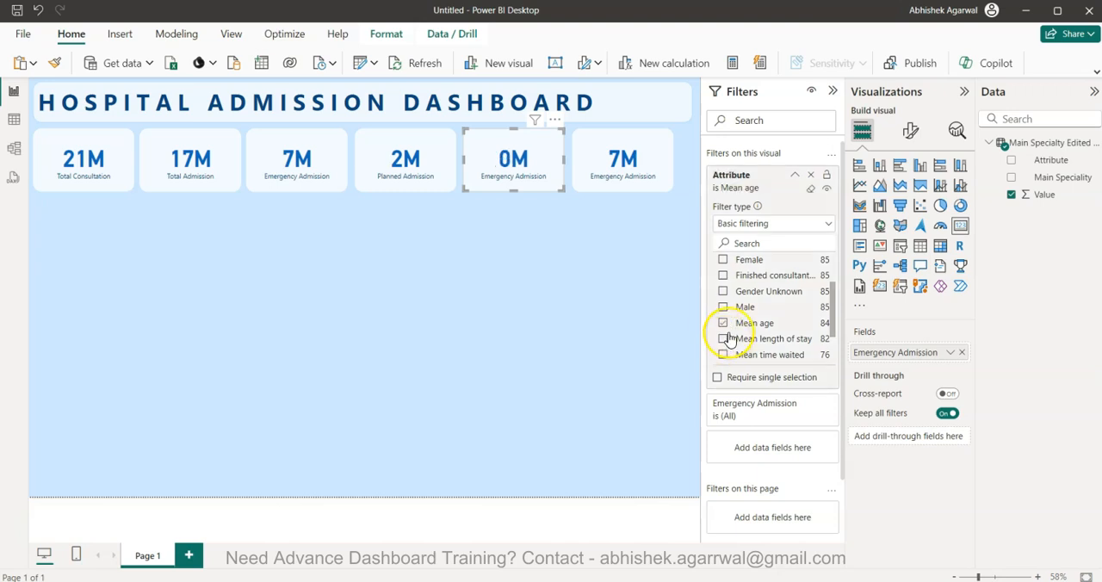
Set the display units of the fifth card's callout value to None
{"action": "left_click", "coordinate": [910, 131]}
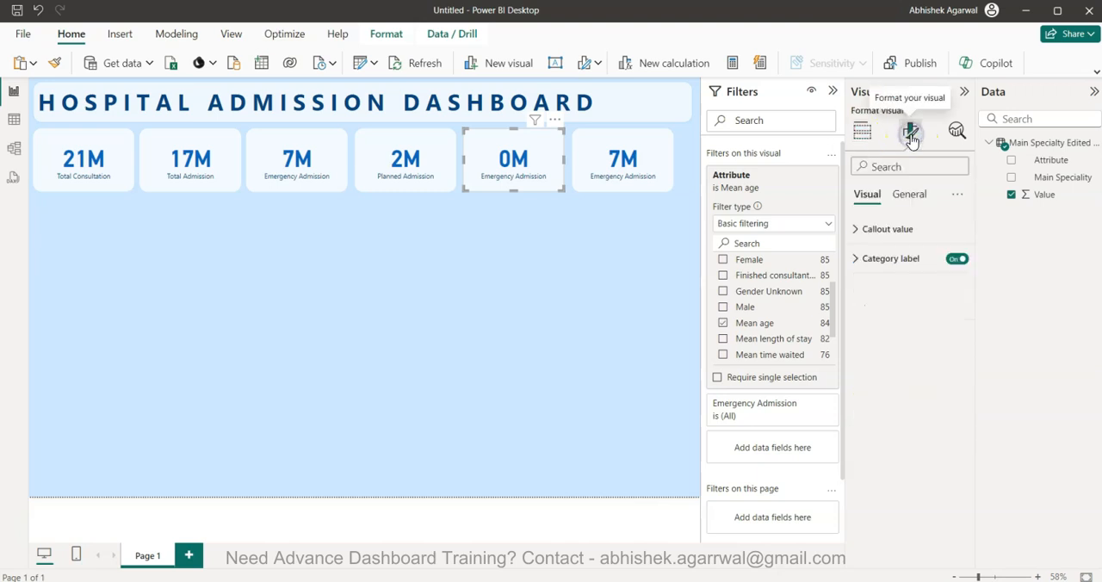
{"action": "left_click", "coordinate": [904, 231]}
{"action": "left_click", "coordinate": [893, 383]}
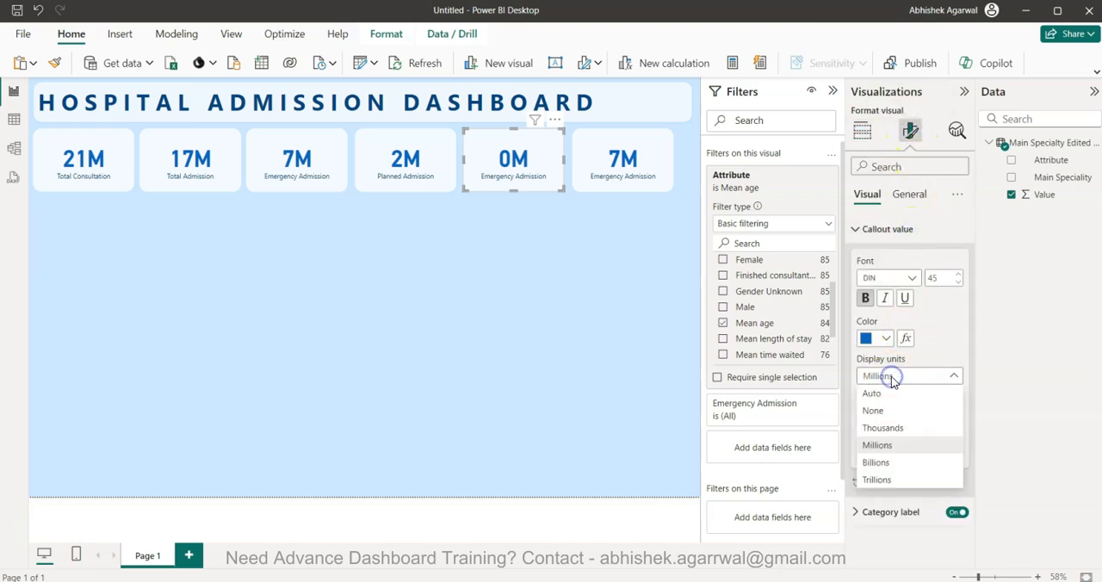
{"action": "left_click", "coordinate": [889, 413]}
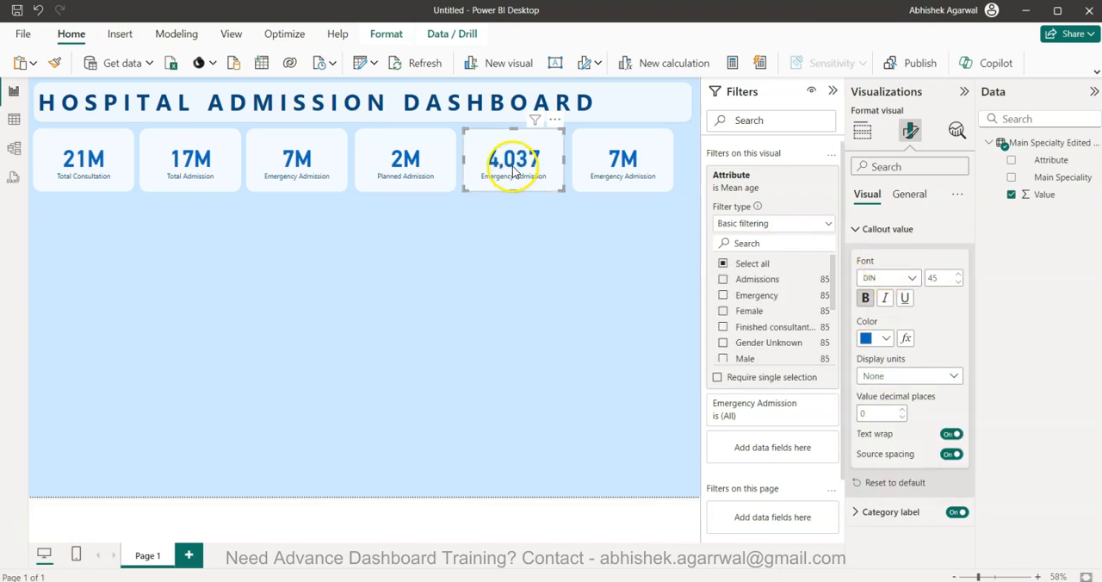
Aggregate the fifth card's field as Average instead of Sum
{"action": "left_click", "coordinate": [862, 130]}
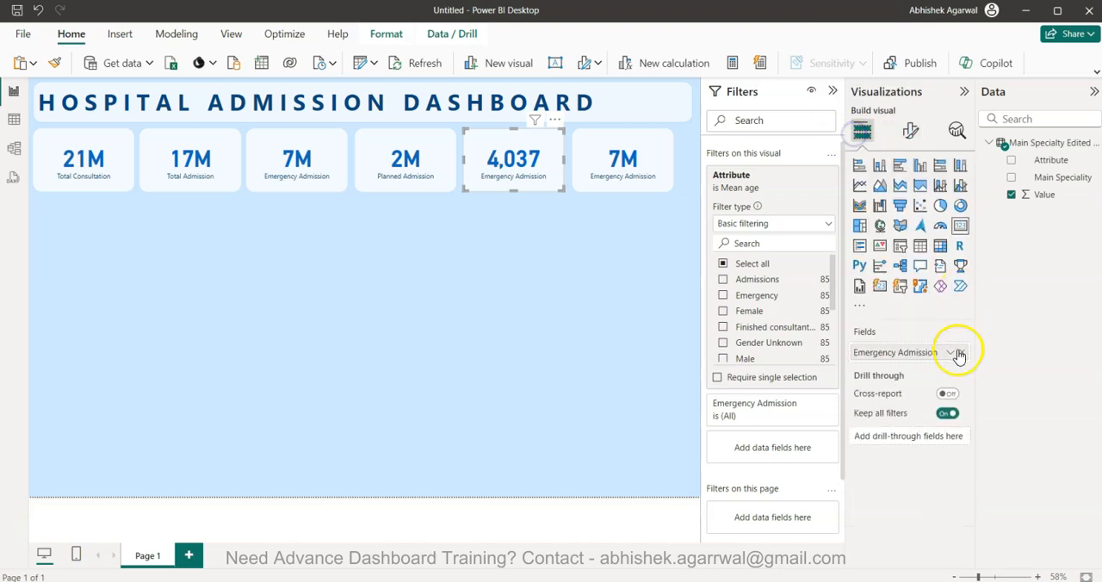
{"action": "left_click", "coordinate": [951, 353]}
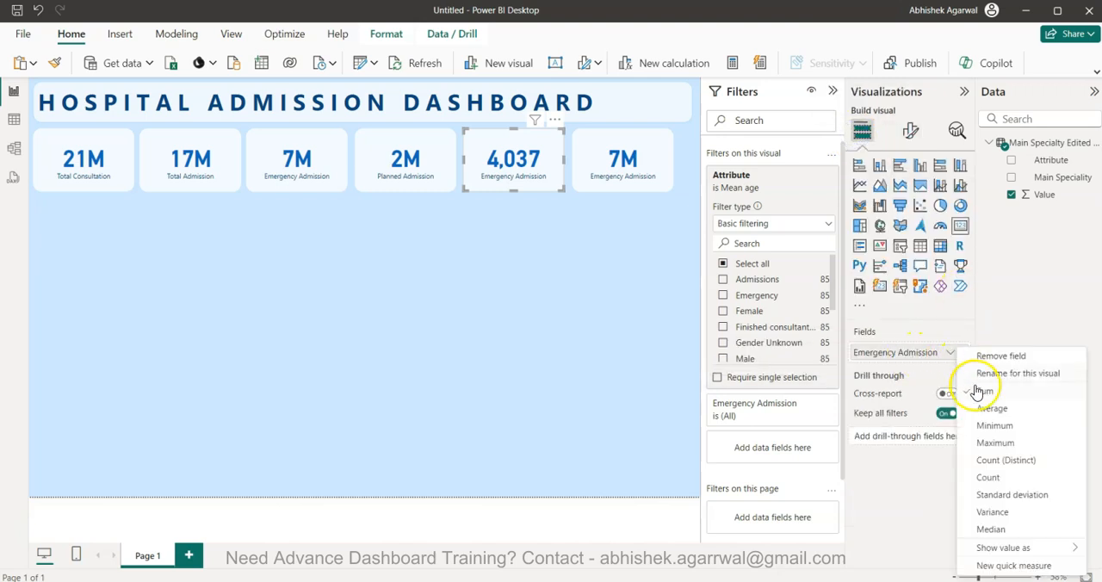
{"action": "left_click", "coordinate": [985, 408]}
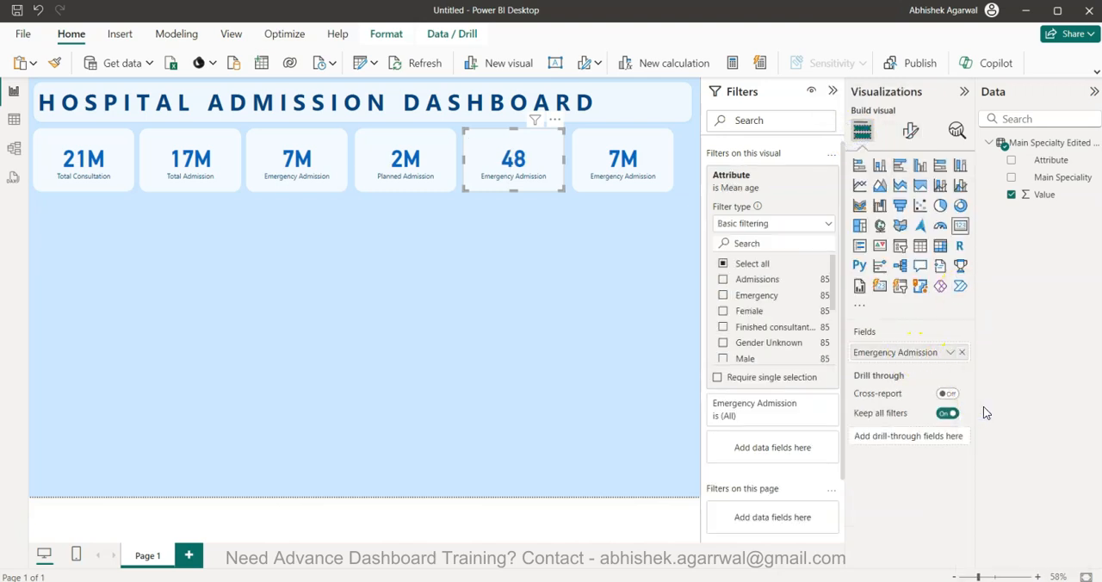
Rename the fifth card's field for this visual as Average Age
{"action": "scroll", "coordinate": [757, 327], "scroll_direction": "down", "scroll_amount": 3}
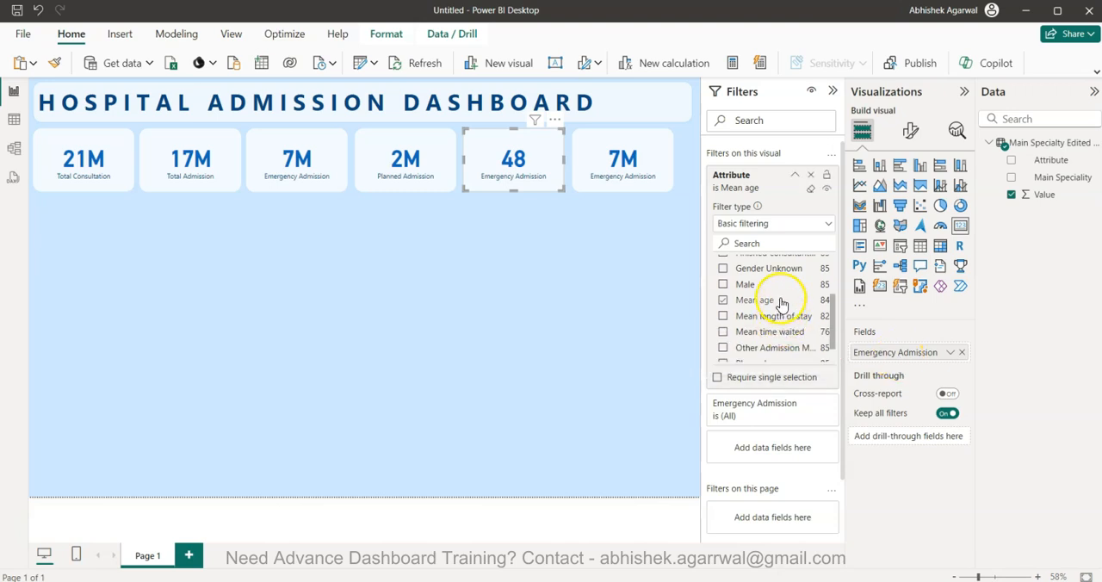
{"action": "scroll", "coordinate": [781, 303], "scroll_direction": "down", "scroll_amount": 1}
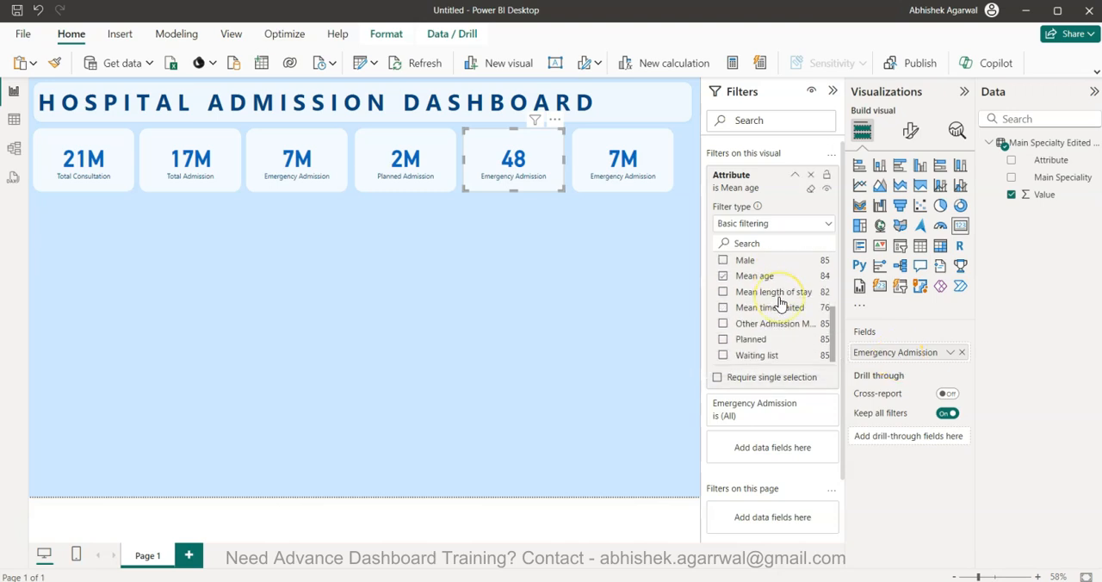
{"action": "double_click", "coordinate": [882, 354]}
{"action": "type", "text": "Average"}
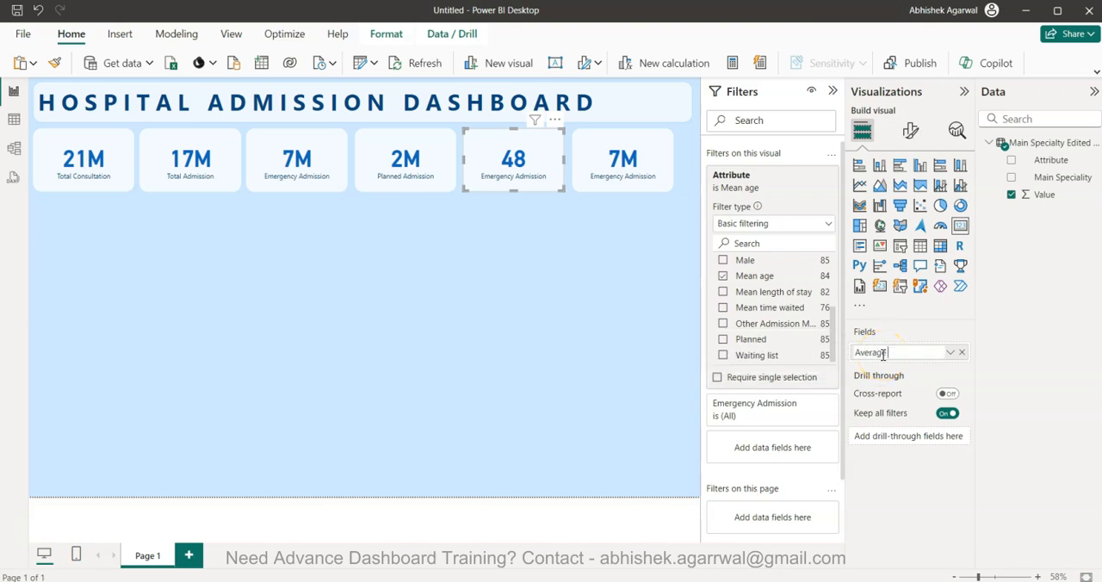
{"action": "key", "text": "Return"}
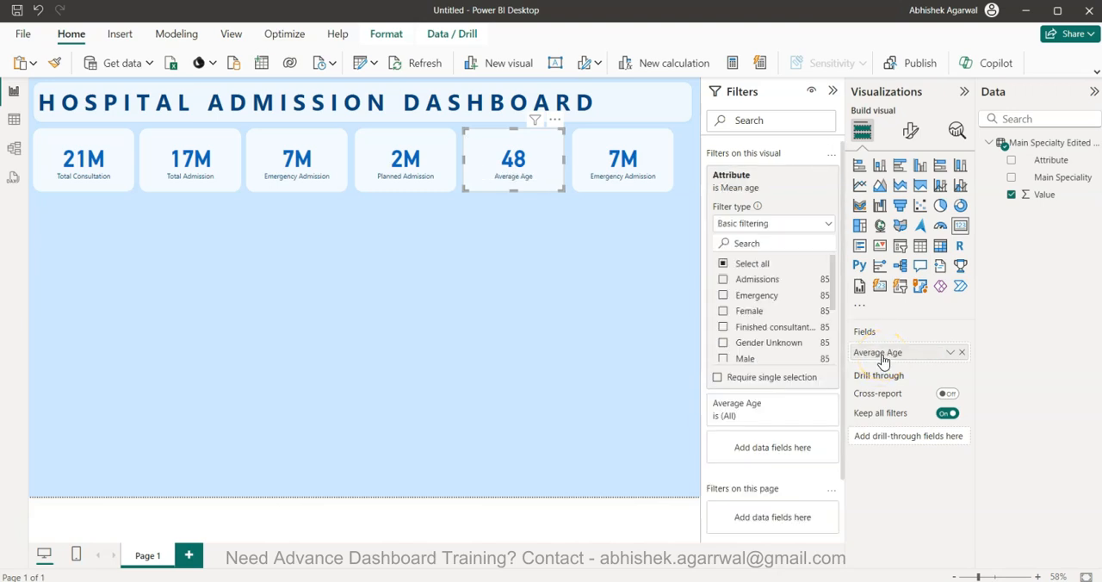
Filter the sixth card's Attribute to Mean length of stay only, clearing Emergency
{"action": "left_click", "coordinate": [614, 182]}
{"action": "left_click", "coordinate": [775, 246]}
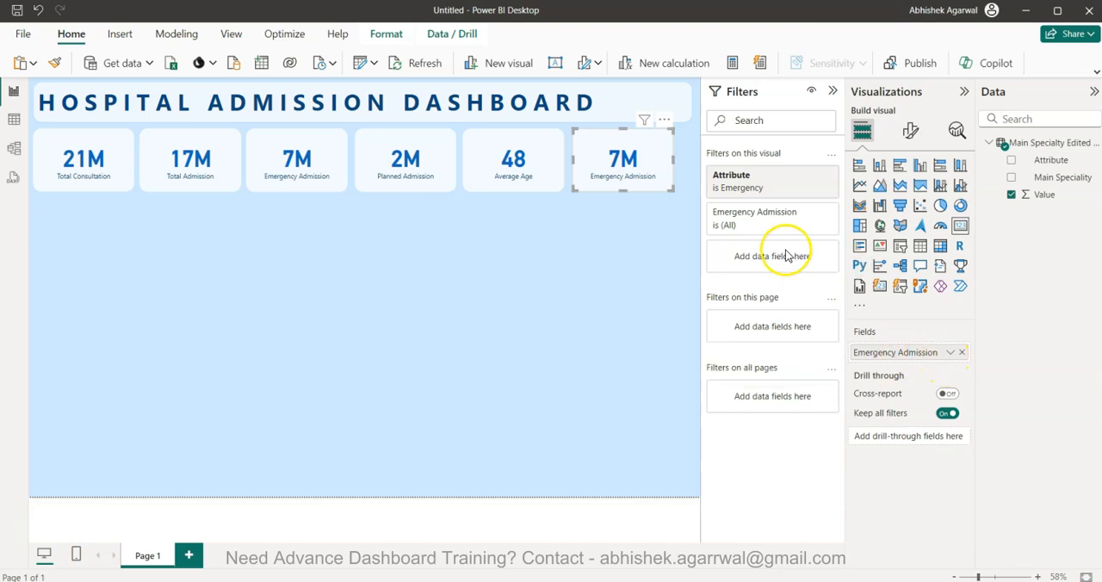
{"action": "left_click", "coordinate": [794, 175]}
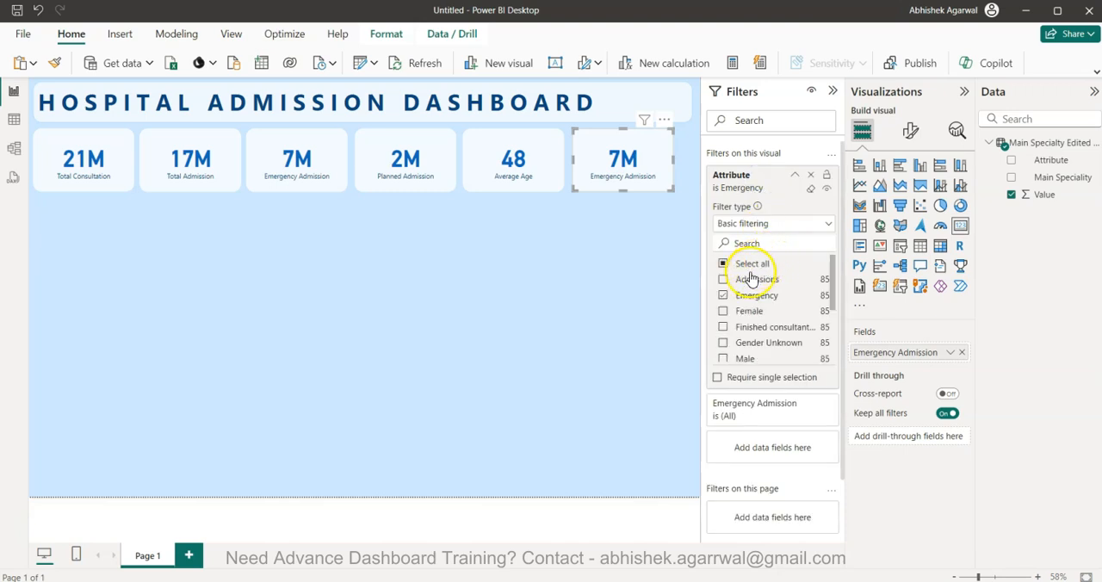
{"action": "left_click", "coordinate": [724, 296]}
{"action": "scroll", "coordinate": [723, 302], "scroll_direction": "down", "scroll_amount": 2}
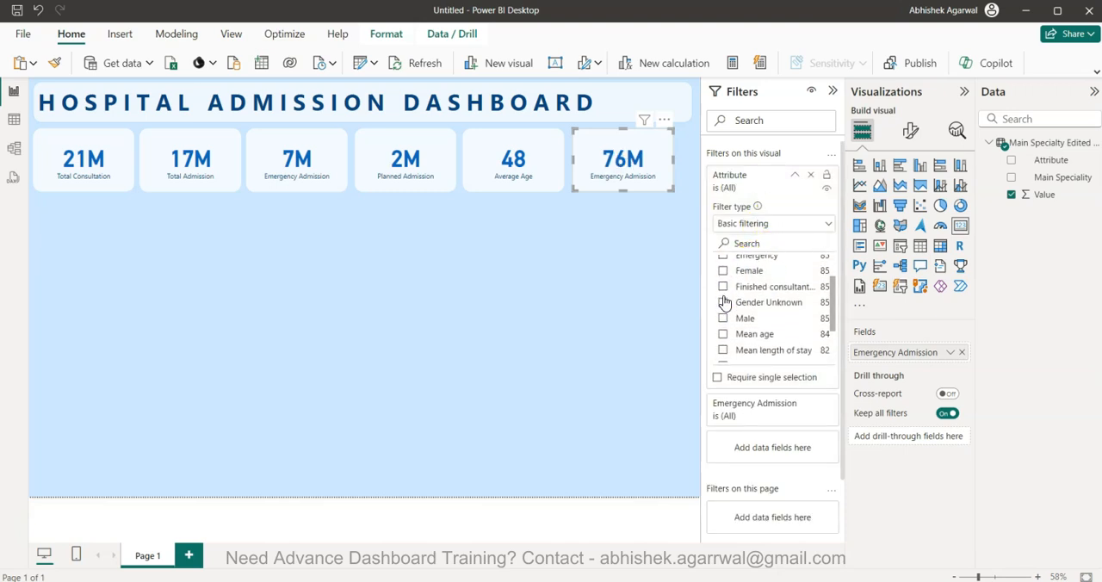
{"action": "scroll", "coordinate": [725, 301], "scroll_direction": "down", "scroll_amount": 2}
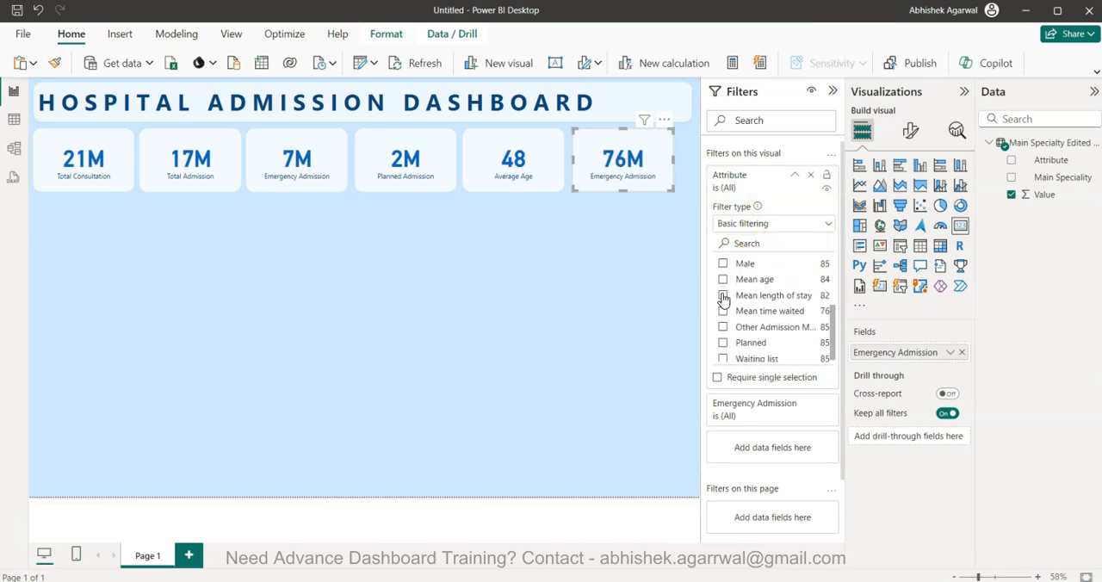
{"action": "left_click", "coordinate": [724, 296]}
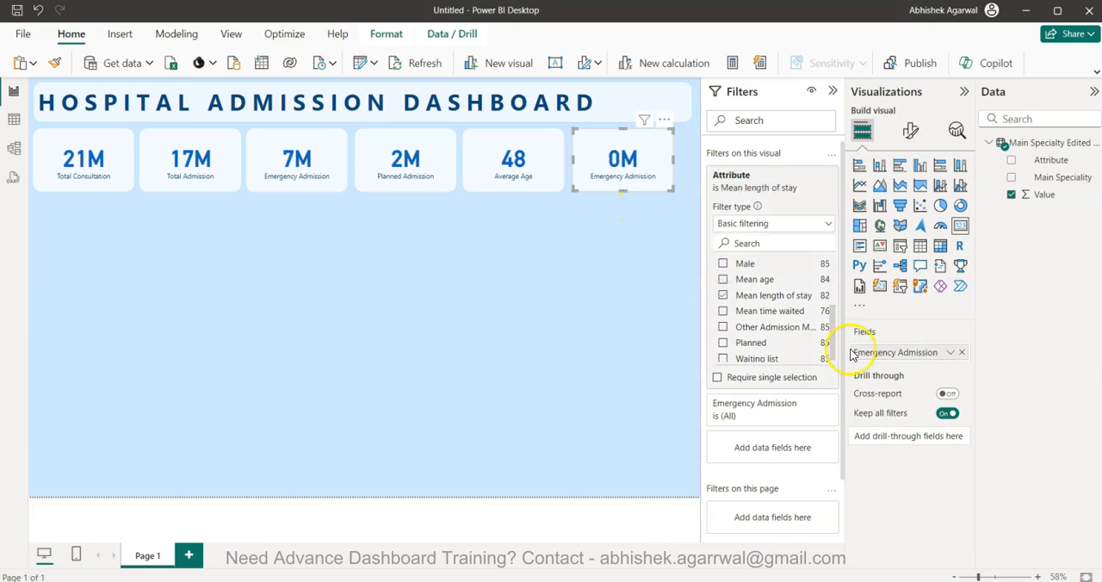
Aggregate the sixth card's field as Average and set its callout value's display units to None
{"action": "left_click", "coordinate": [951, 352]}
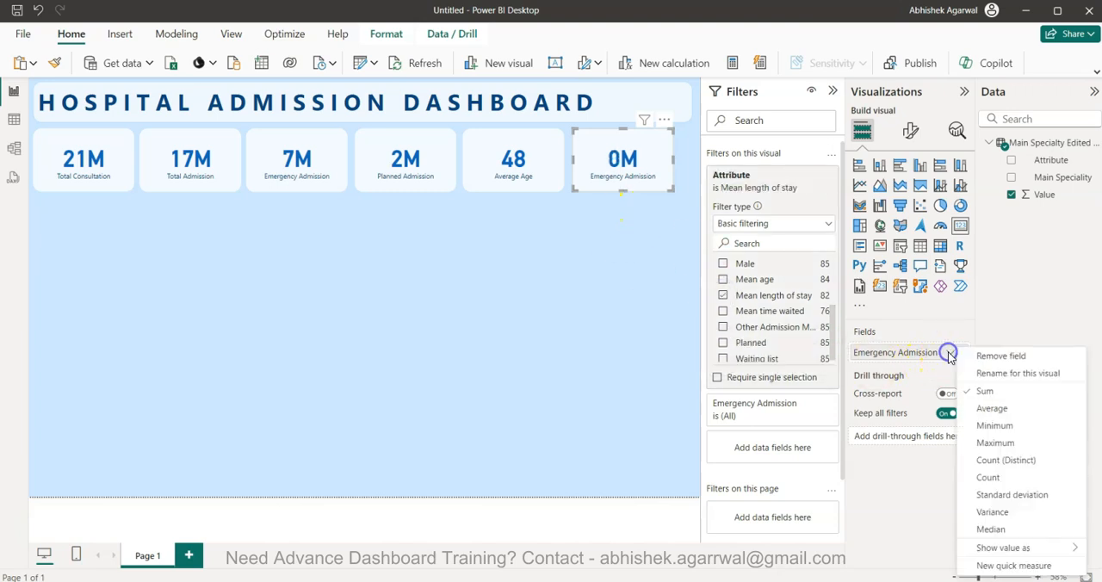
{"action": "left_click", "coordinate": [987, 409]}
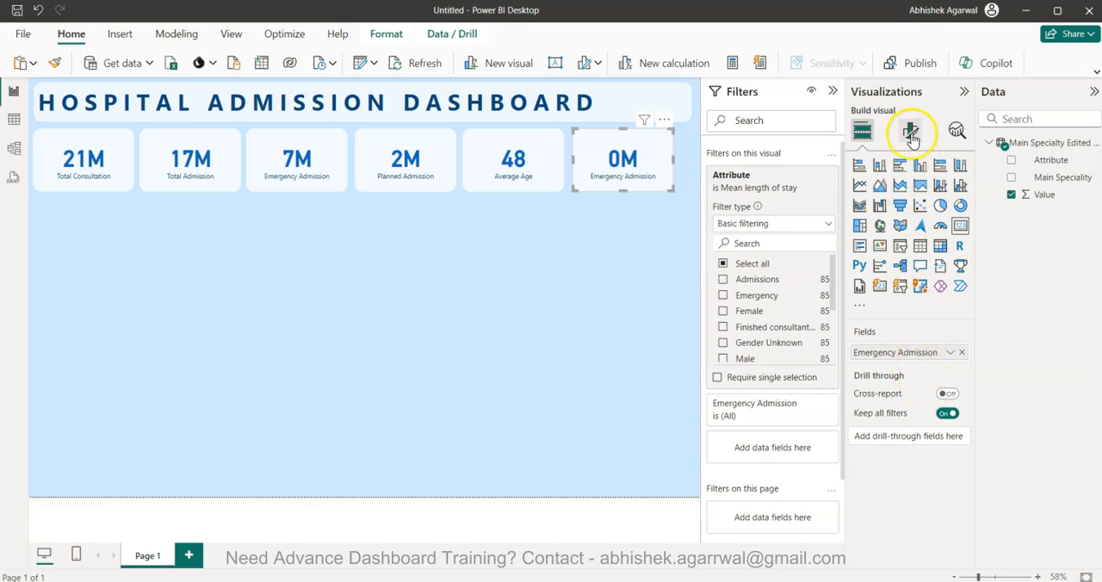
{"action": "left_click", "coordinate": [911, 130]}
{"action": "left_click", "coordinate": [900, 228]}
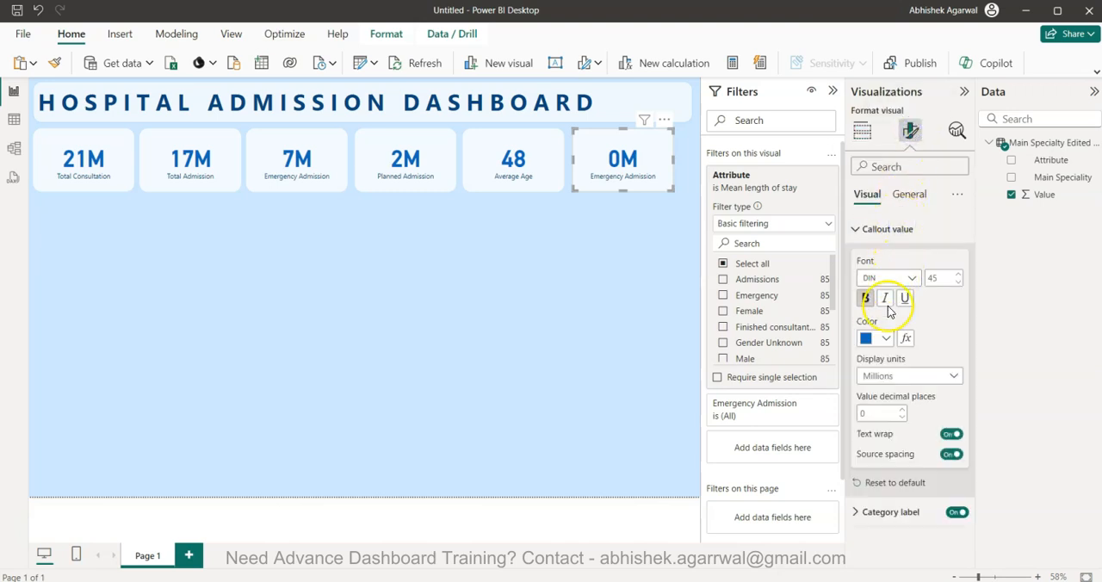
{"action": "left_click", "coordinate": [884, 379]}
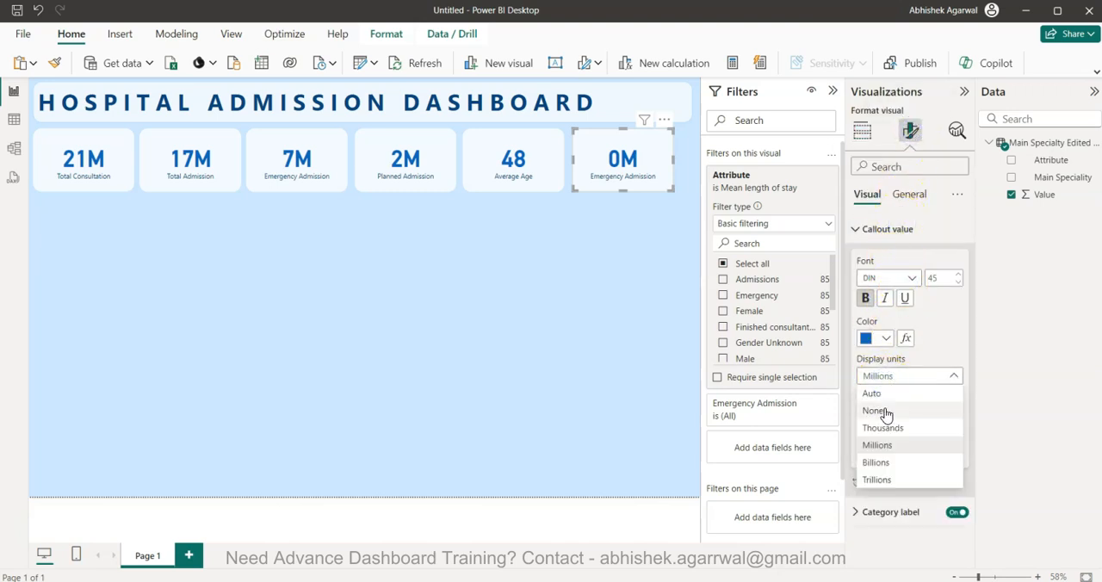
{"action": "left_click", "coordinate": [887, 409]}
Rename the sixth card's field for this visual as Avg Stay (in Days)
{"action": "left_click", "coordinate": [862, 129]}
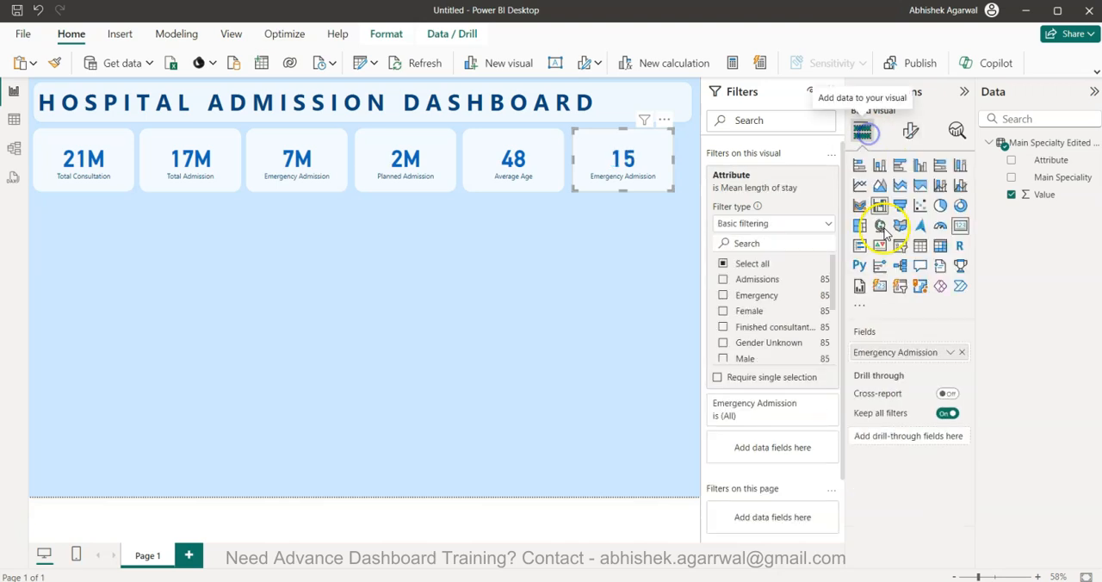
{"action": "double_click", "coordinate": [904, 353]}
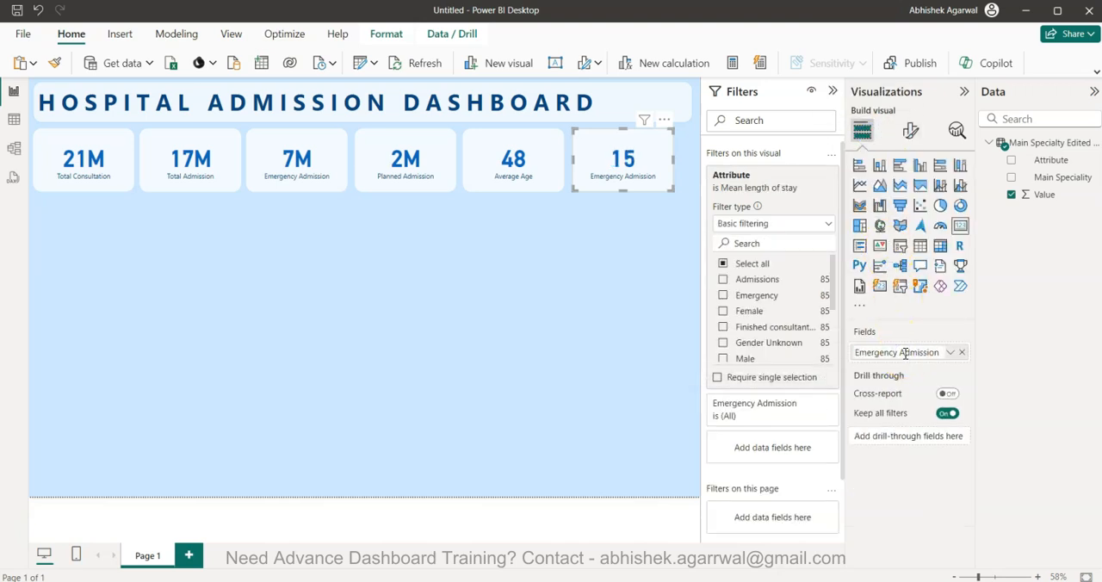
{"action": "type", "text": "Av"}
{"action": "type", "text": "g Stay (in Days)"}
{"action": "key", "text": "Return"}
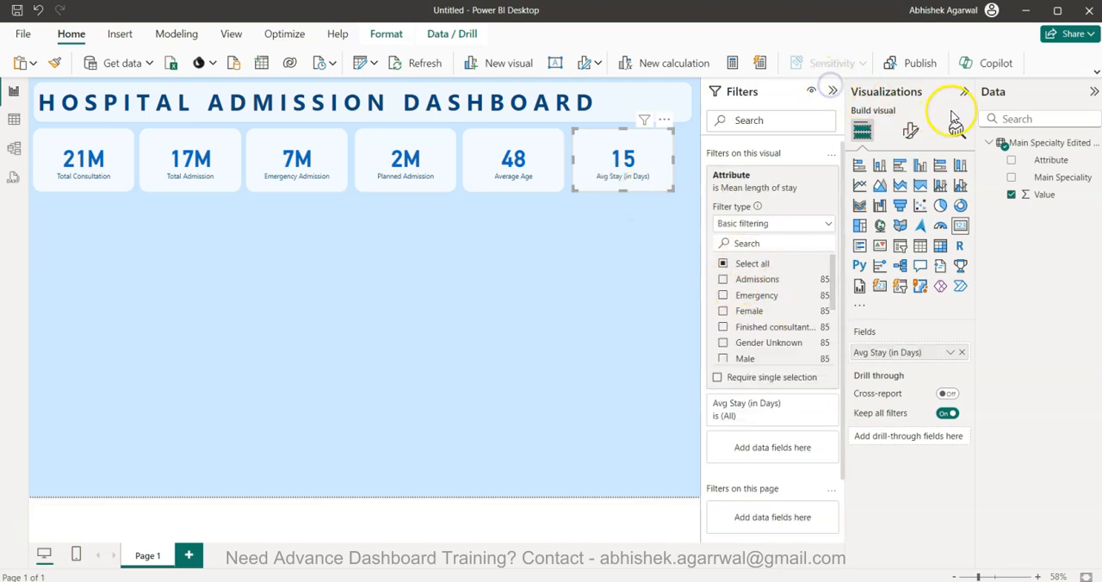
Collapse the side panes and distribute all six KPI cards horizontally across the page
{"action": "left_click", "coordinate": [834, 91]}
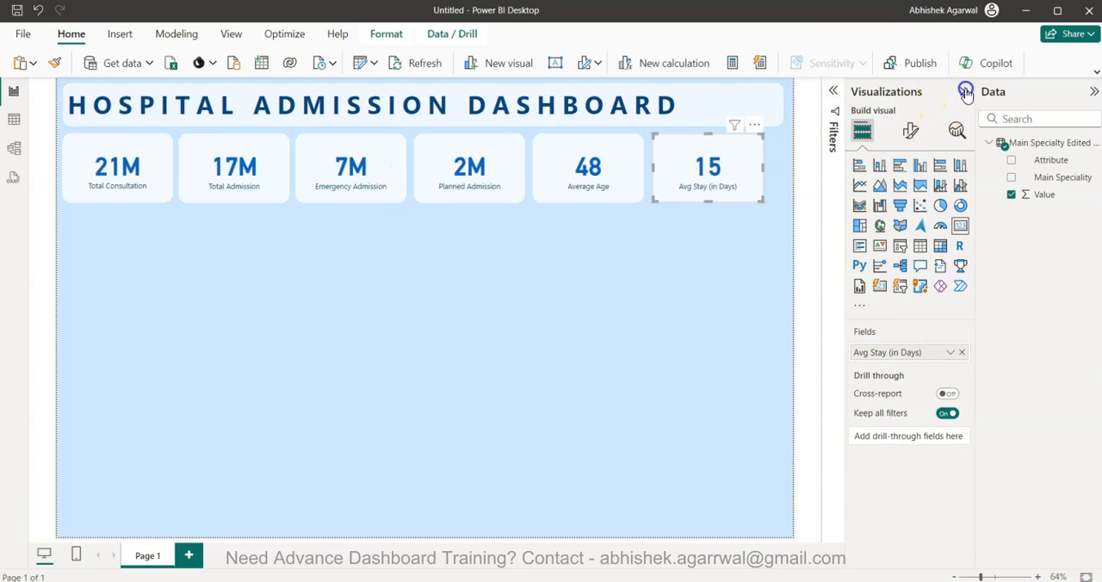
{"action": "left_click", "coordinate": [964, 92]}
{"action": "left_click", "coordinate": [1093, 93]}
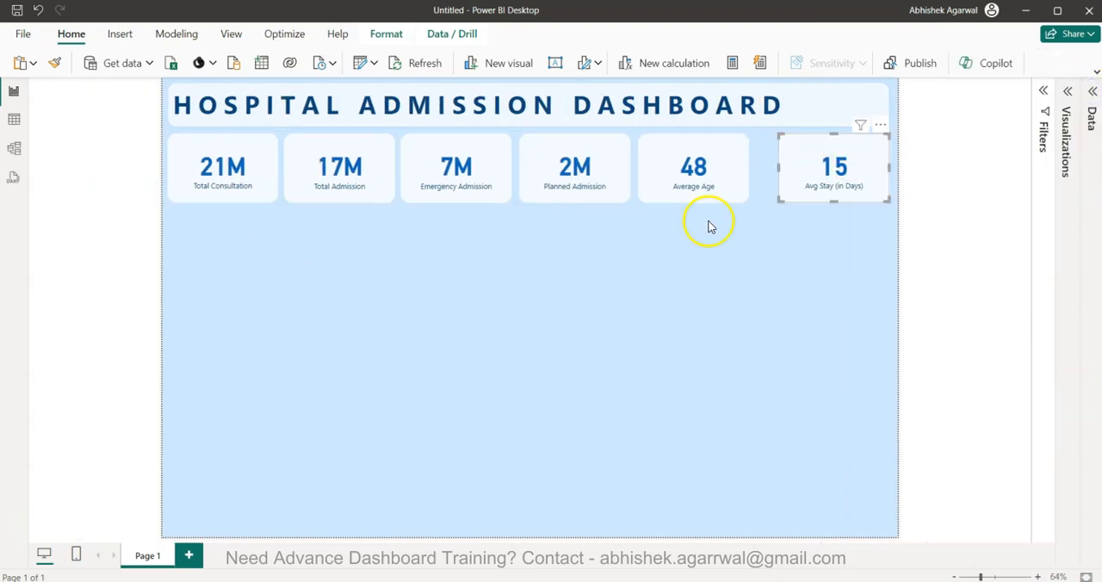
{"action": "left_click_drag", "start_coordinate": [896, 130], "coordinate": [121, 221]}
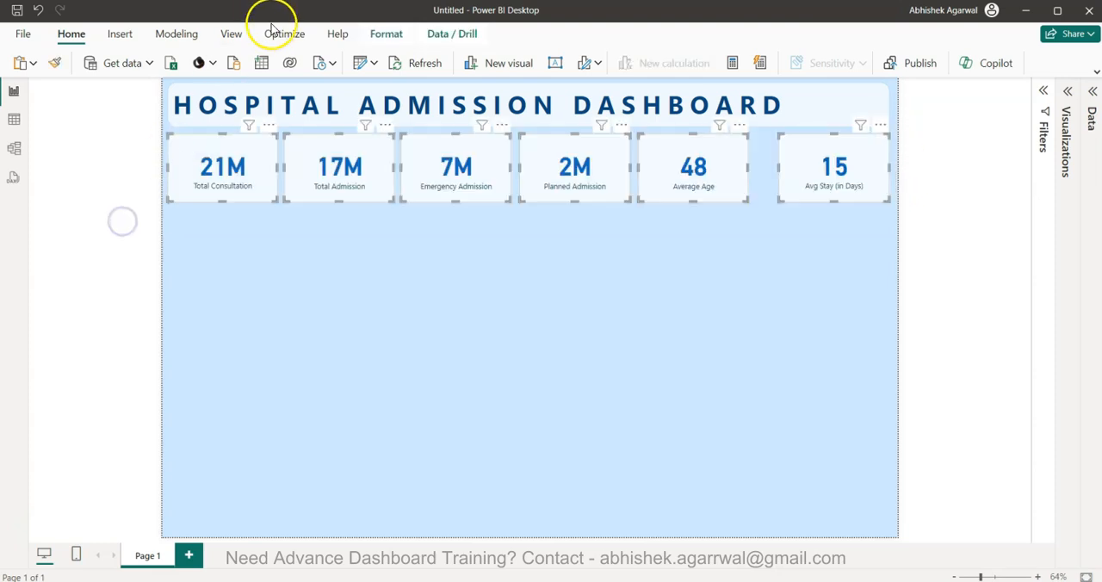
{"action": "left_click", "coordinate": [383, 34]}
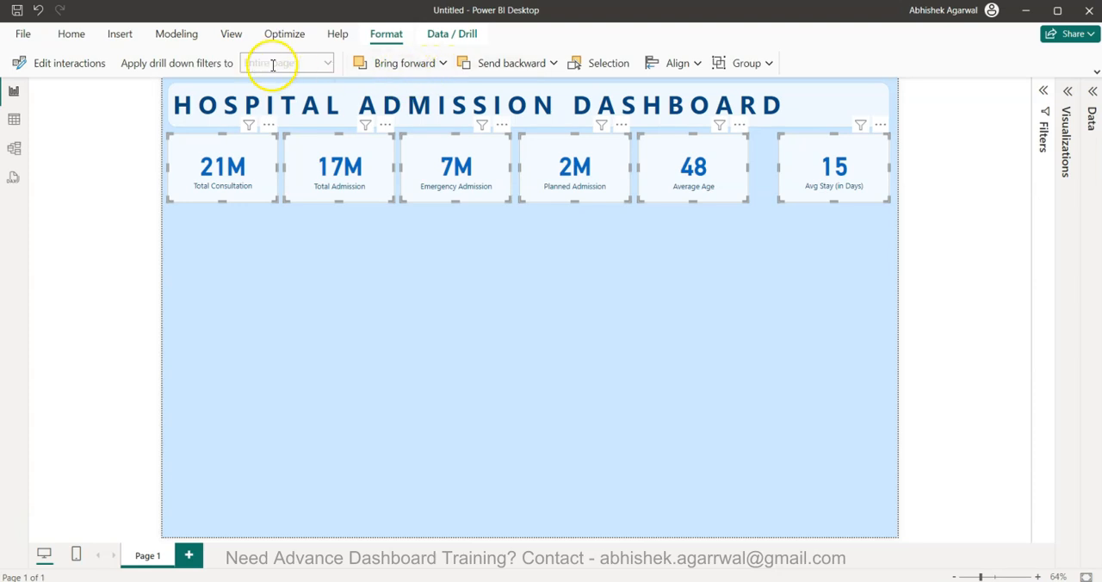
{"action": "left_click", "coordinate": [698, 64]}
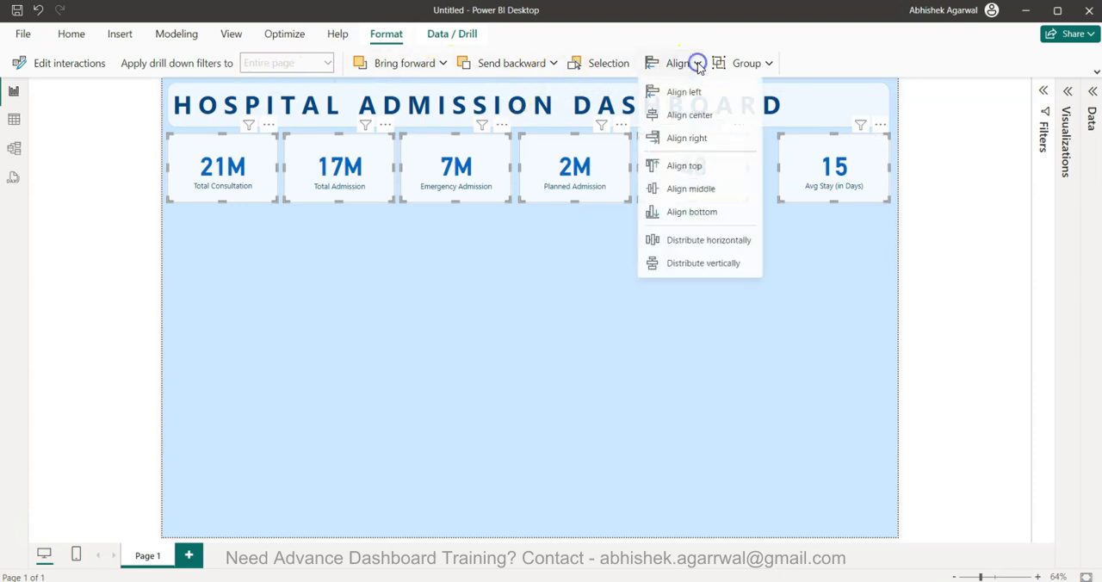
{"action": "left_click", "coordinate": [736, 244]}
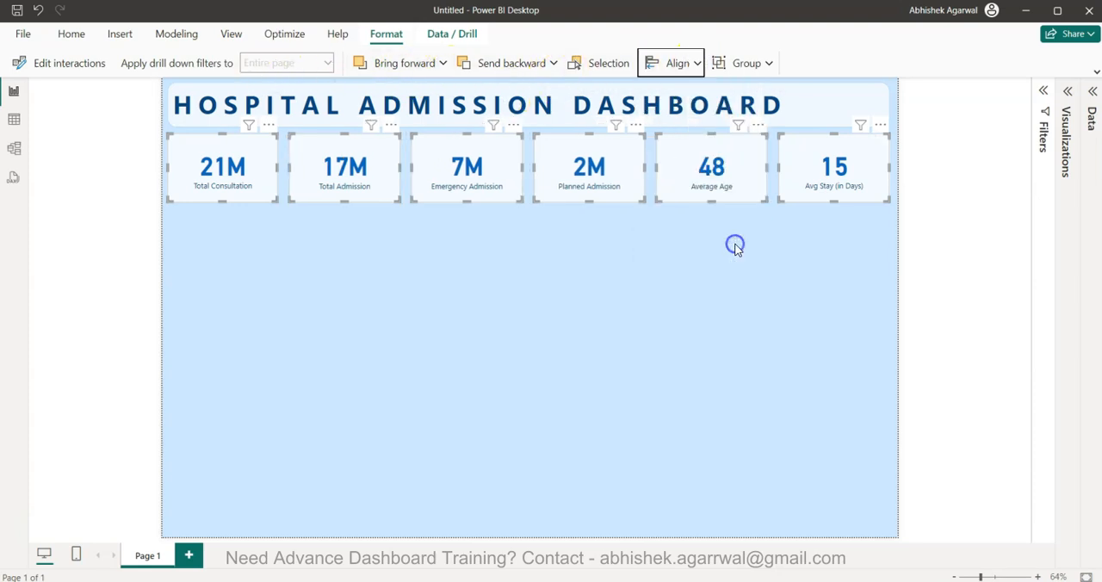
{"action": "left_click", "coordinate": [720, 263]}
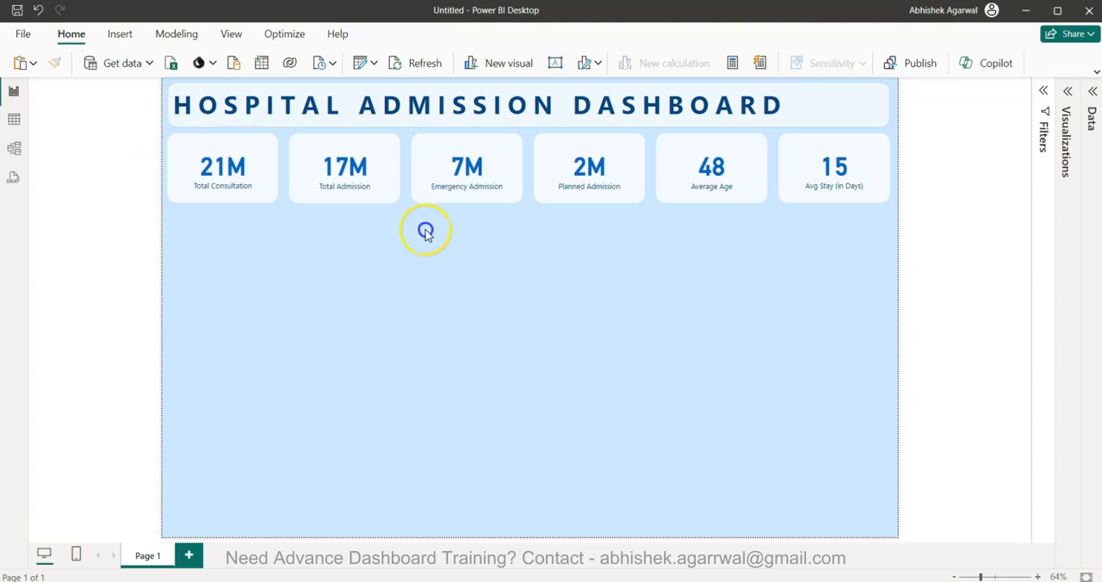
Shorten each of the six KPI cards slightly from its lower edge so that all share the same height
{"action": "left_click", "coordinate": [257, 177]}
{"action": "left_click", "coordinate": [368, 208]}
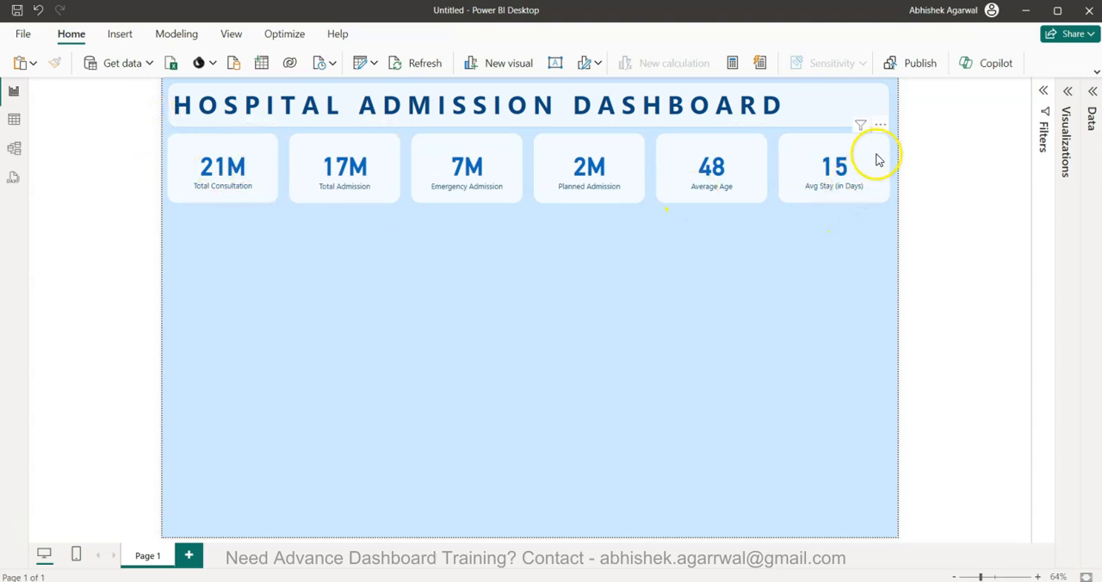
{"action": "left_click_drag", "start_coordinate": [894, 128], "coordinate": [149, 255]}
{"action": "left_click_drag", "start_coordinate": [342, 201], "coordinate": [352, 192]}
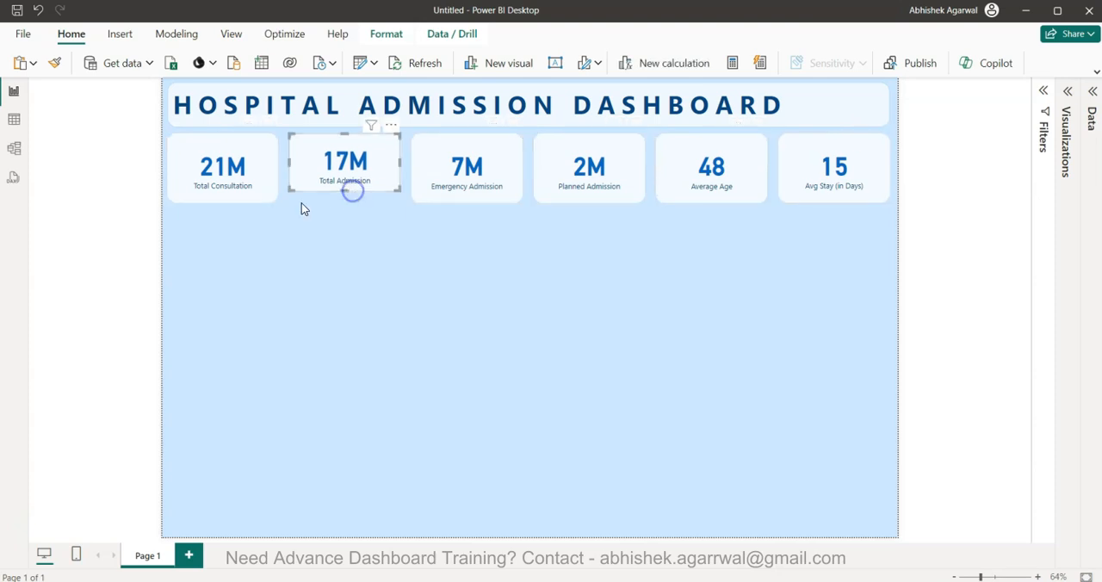
{"action": "left_click", "coordinate": [206, 187]}
{"action": "left_click_drag", "start_coordinate": [221, 200], "coordinate": [227, 190]}
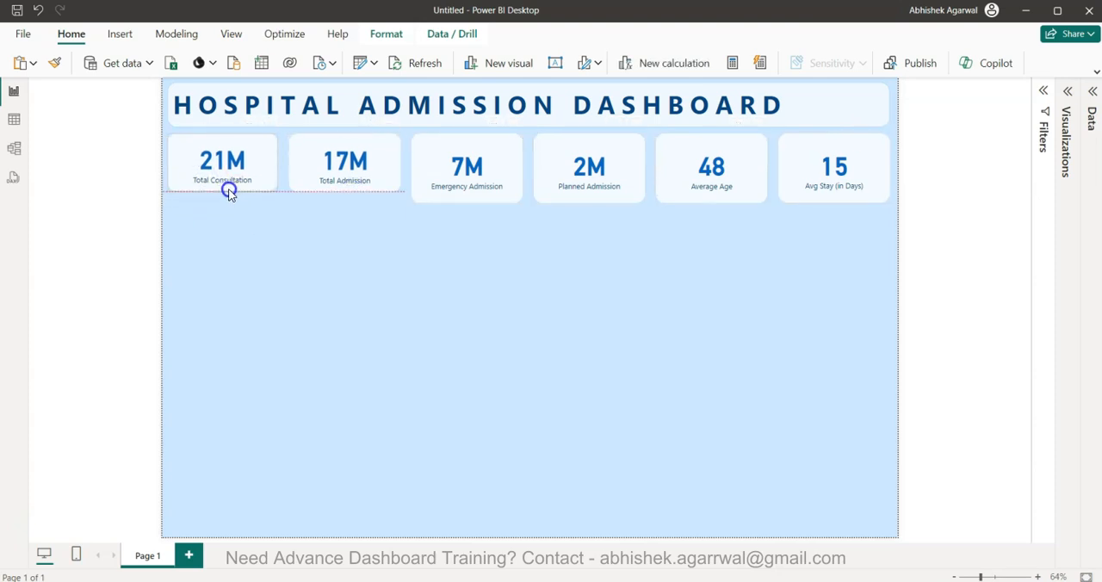
{"action": "left_click", "coordinate": [468, 180]}
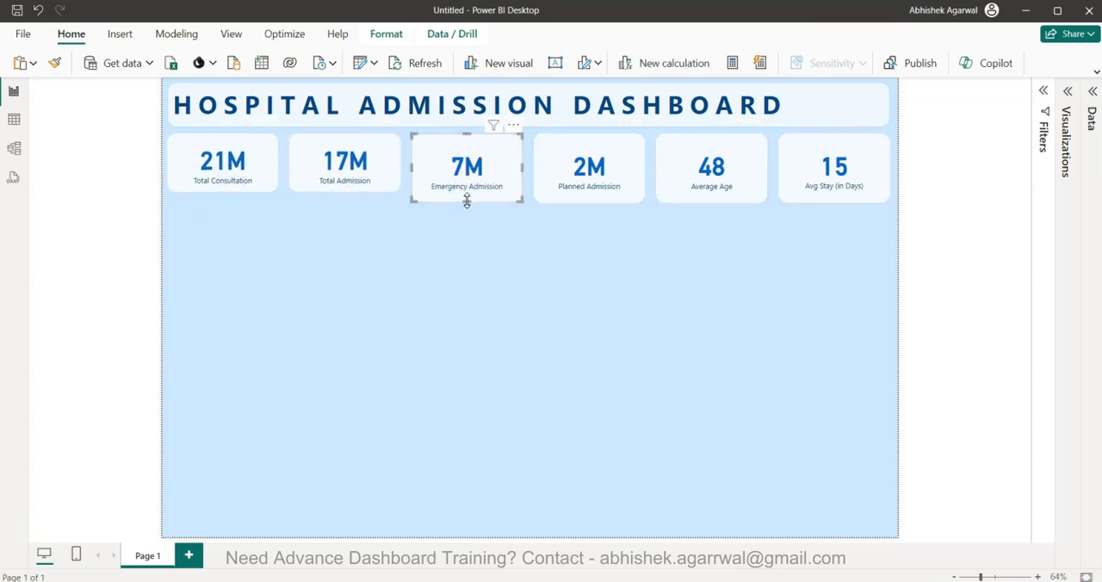
{"action": "left_click_drag", "start_coordinate": [468, 198], "coordinate": [471, 193]}
{"action": "left_click", "coordinate": [577, 191]}
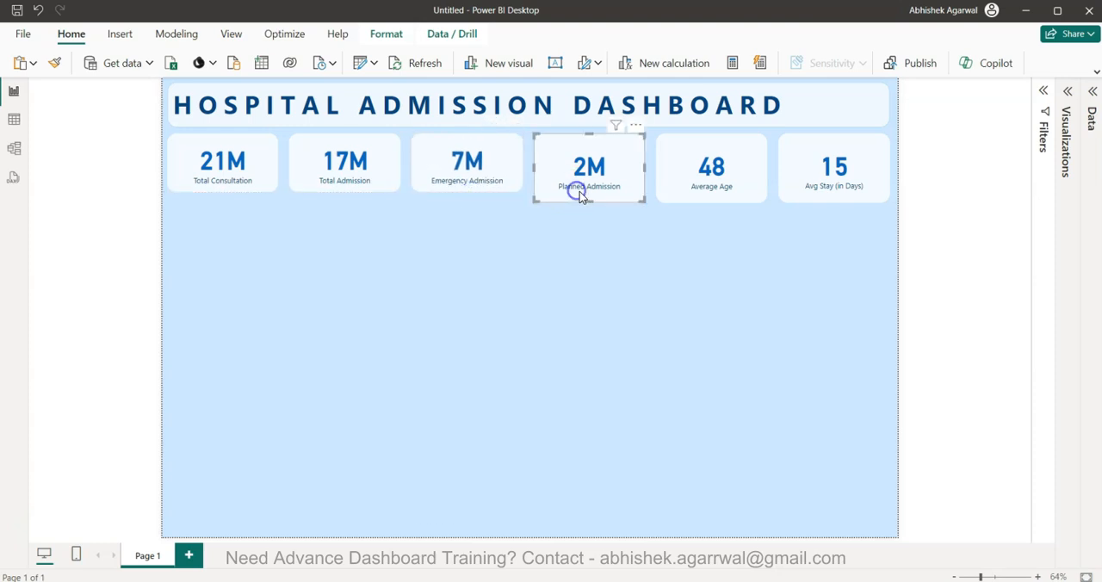
{"action": "left_click_drag", "start_coordinate": [591, 197], "coordinate": [595, 190]}
{"action": "left_click", "coordinate": [711, 184]}
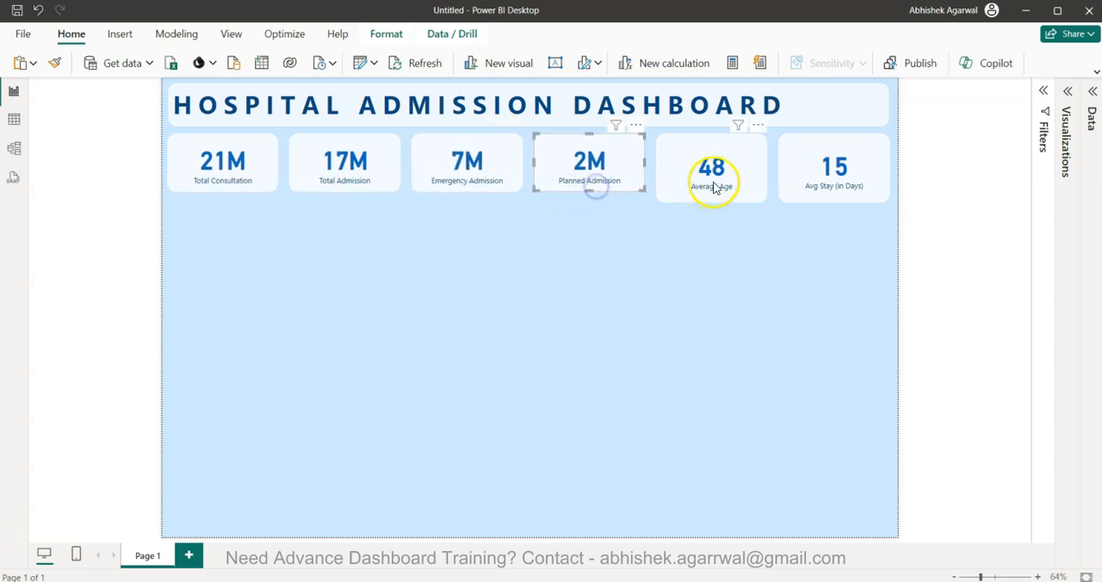
{"action": "left_click_drag", "start_coordinate": [711, 198], "coordinate": [714, 191]}
{"action": "left_click", "coordinate": [832, 185]}
{"action": "left_click_drag", "start_coordinate": [836, 200], "coordinate": [837, 191]}
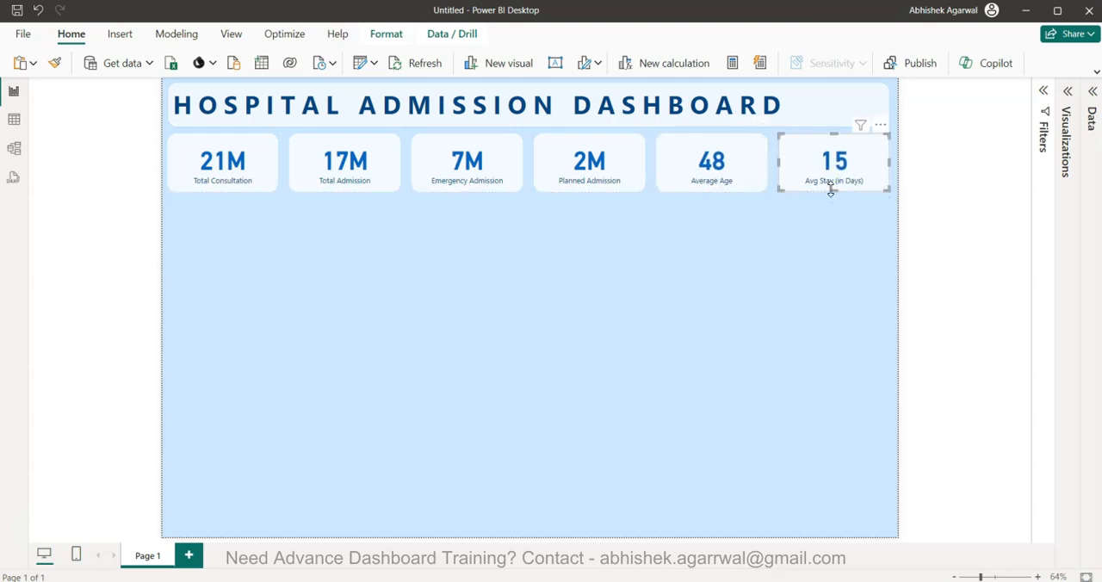
{"action": "left_click", "coordinate": [816, 266]}
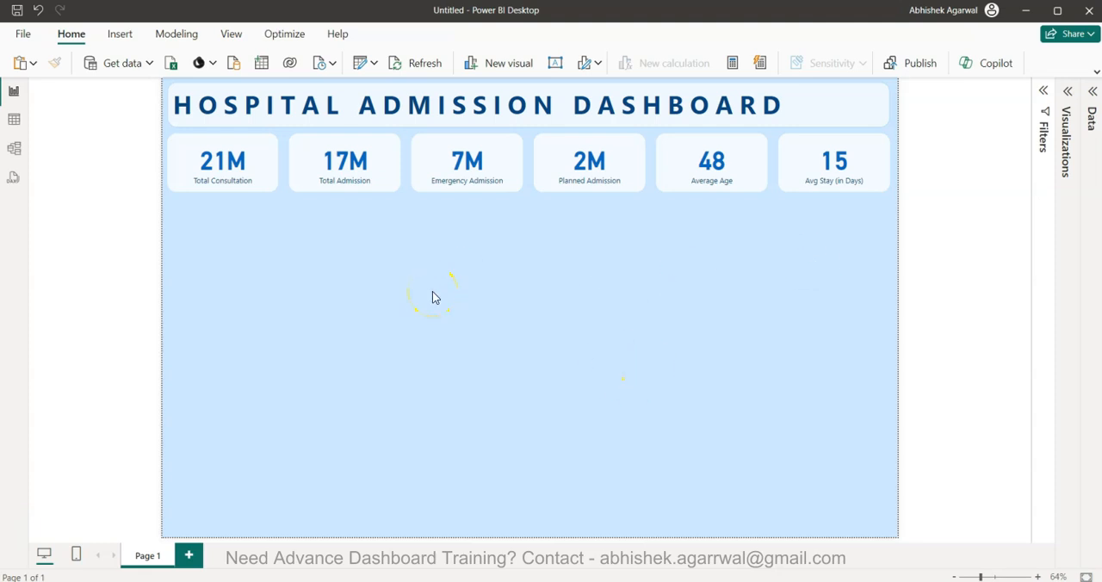
Add a slicer below the Total Consultation card and assign it the Attribute field
{"action": "left_click", "coordinate": [212, 311]}
{"action": "left_click", "coordinate": [1070, 97]}
{"action": "left_click", "coordinate": [1005, 247]}
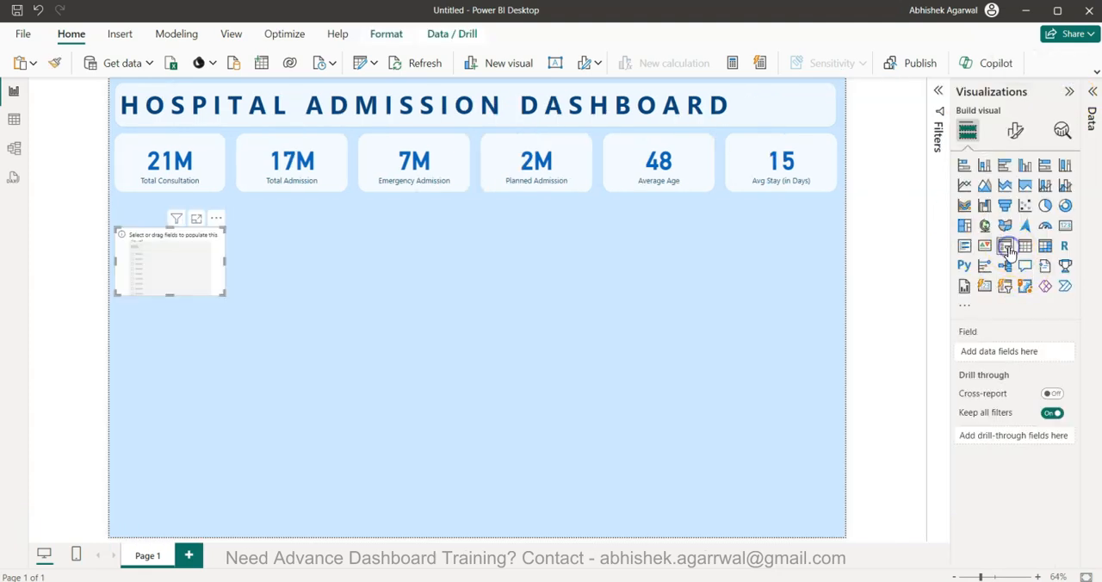
{"action": "left_click", "coordinate": [1092, 92]}
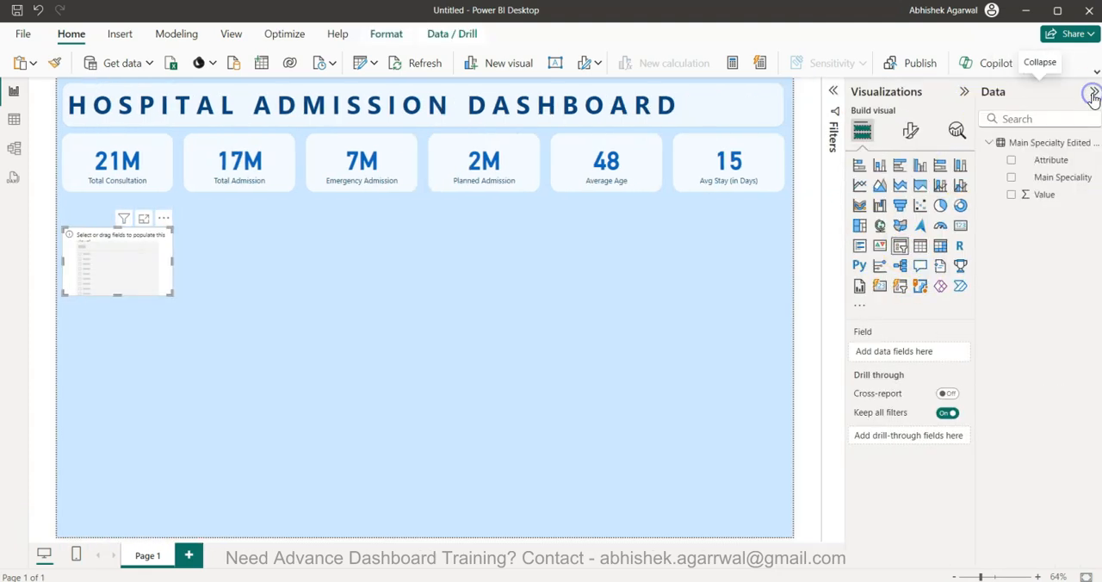
{"action": "left_click", "coordinate": [1011, 195]}
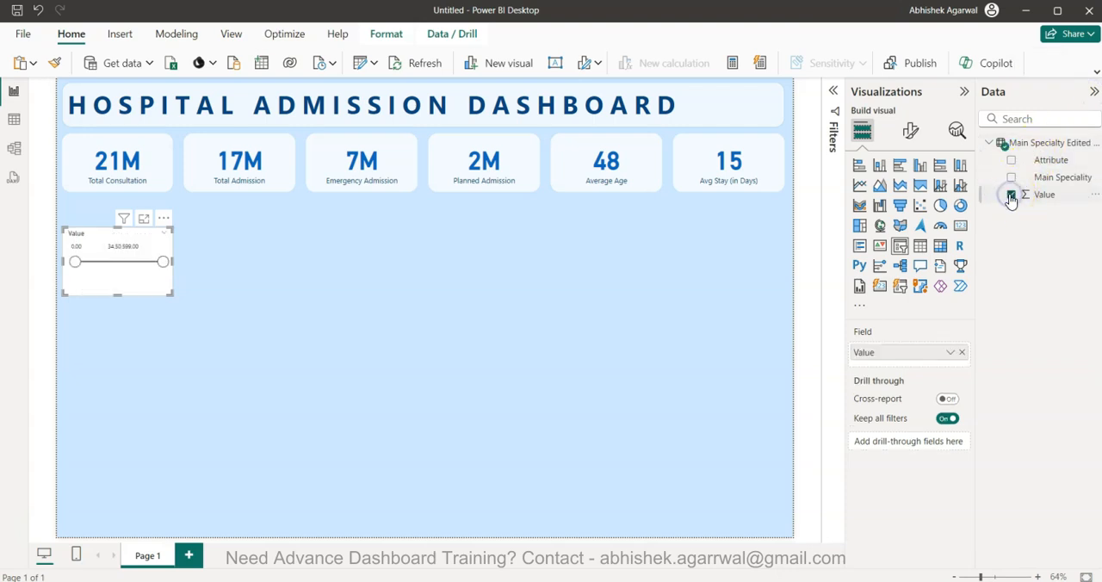
{"action": "left_click", "coordinate": [1011, 196]}
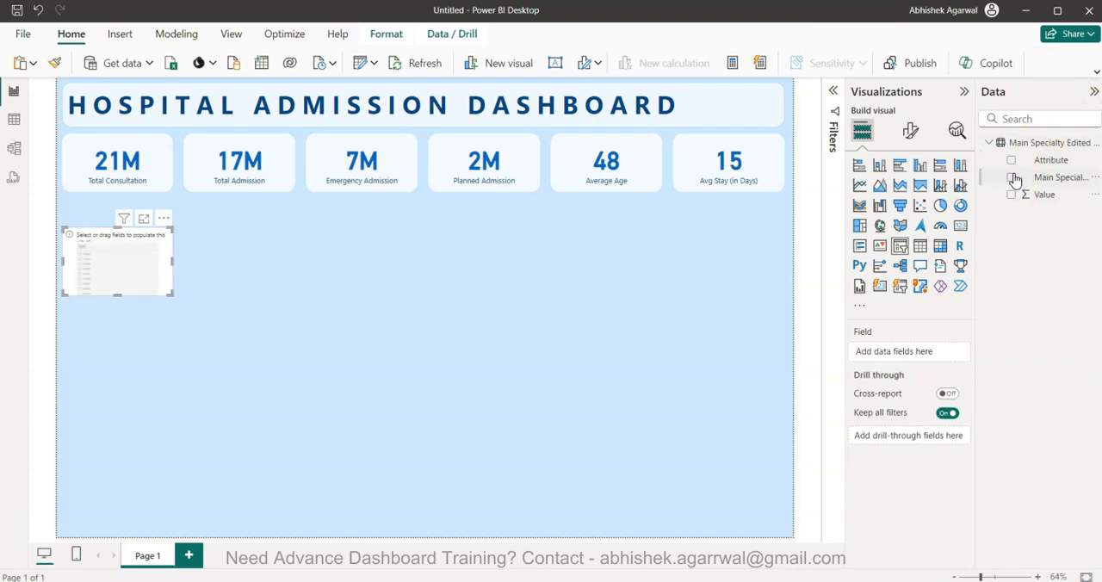
{"action": "left_click", "coordinate": [1011, 161]}
Filter the Attribute slicer to show only Female, Male and Gender Unknown
{"action": "left_click", "coordinate": [833, 90]}
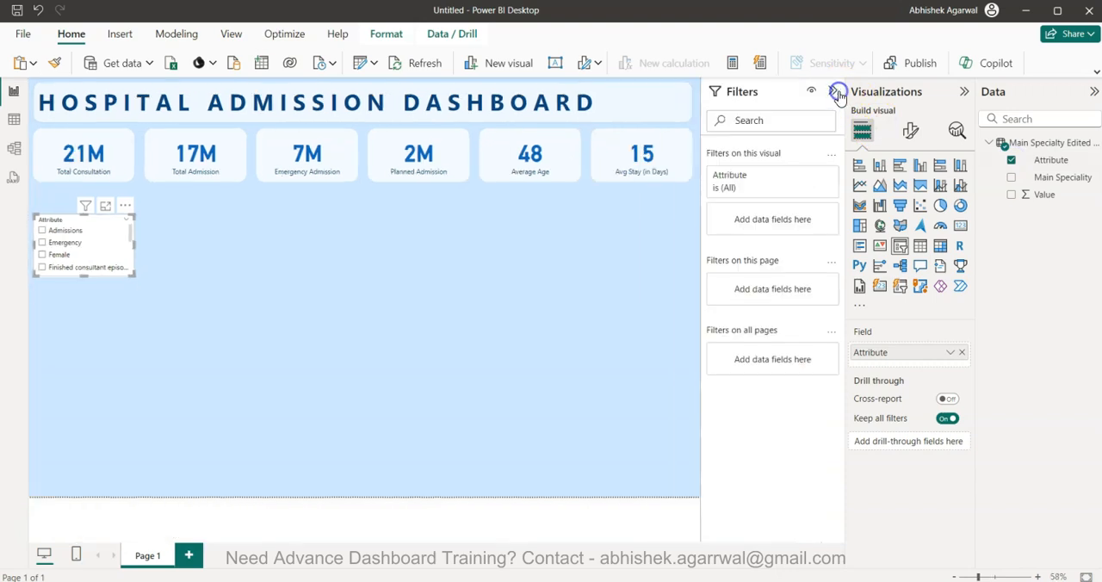
{"action": "left_click", "coordinate": [794, 177]}
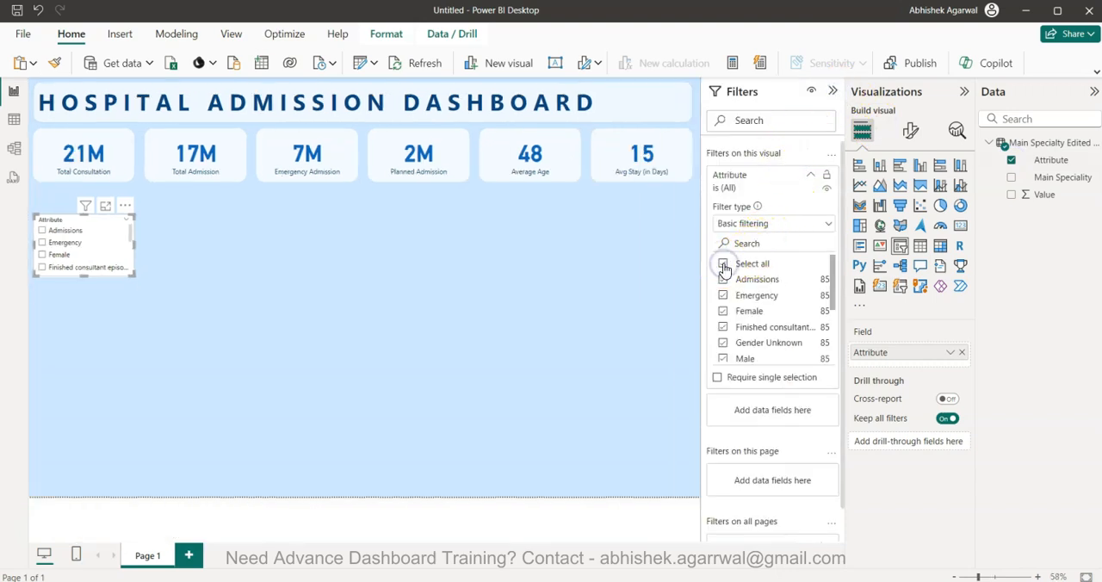
{"action": "scroll", "coordinate": [725, 308], "scroll_direction": "down", "scroll_amount": 2}
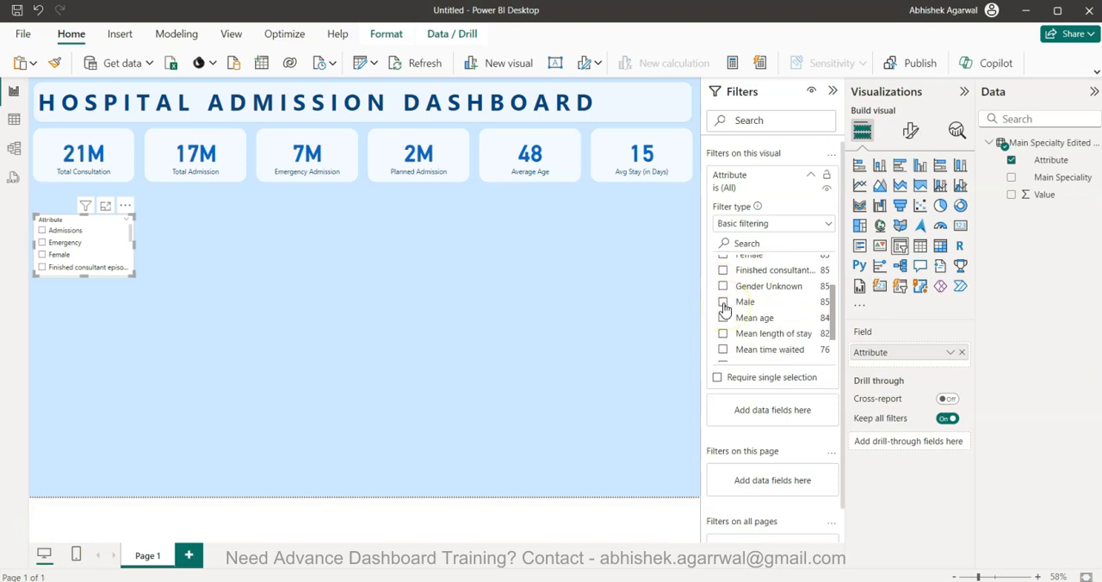
{"action": "left_click", "coordinate": [721, 302]}
{"action": "scroll", "coordinate": [722, 320], "scroll_direction": "down", "scroll_amount": 2}
{"action": "scroll", "coordinate": [722, 321], "scroll_direction": "up", "scroll_amount": 4}
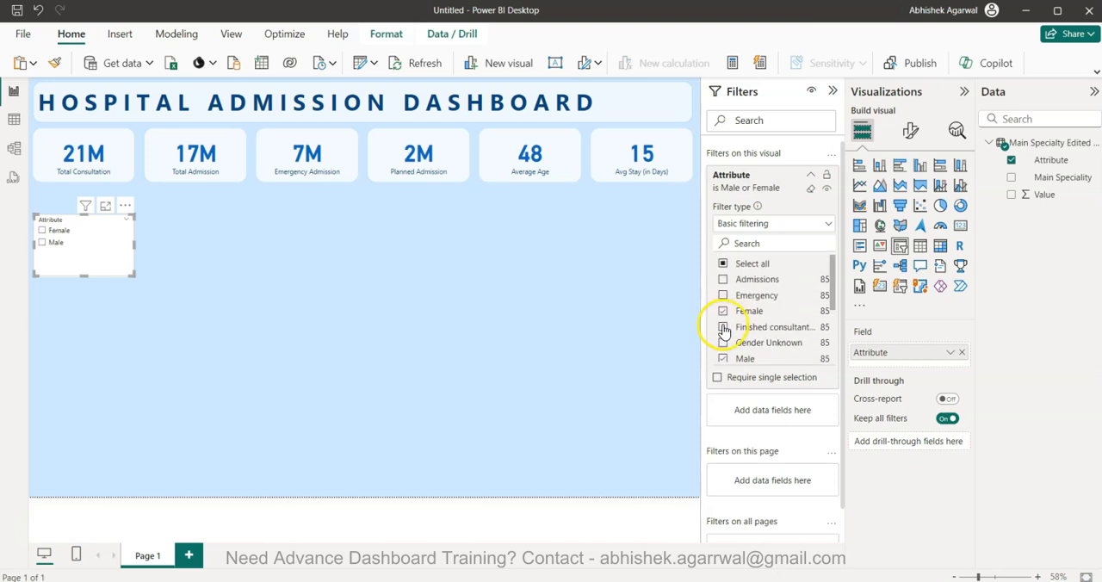
{"action": "left_click", "coordinate": [723, 343]}
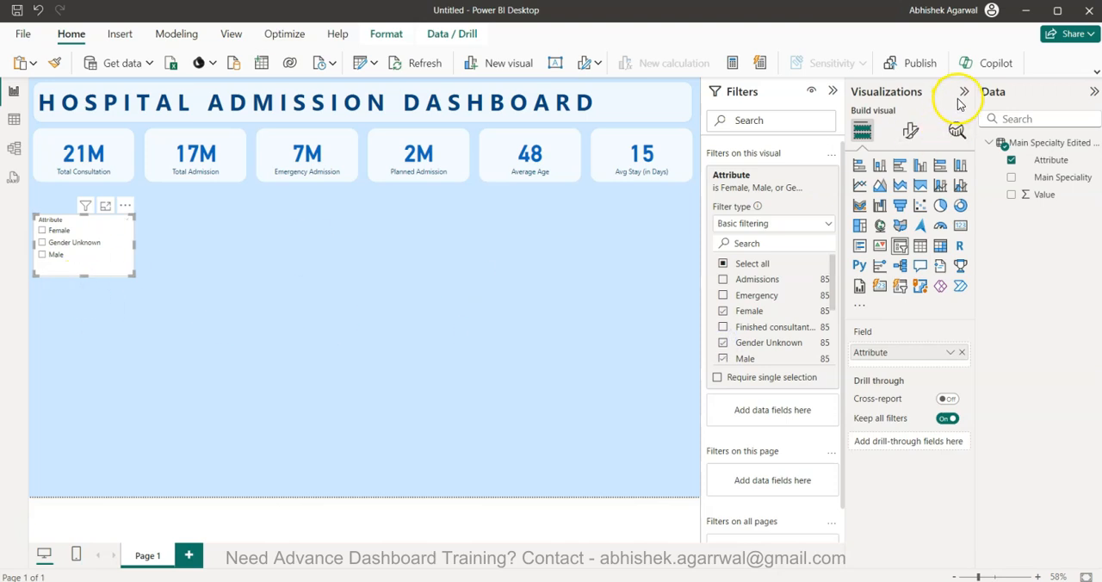
Change the Attribute slicer's style from a vertical list to Tile
{"action": "left_click", "coordinate": [910, 129]}
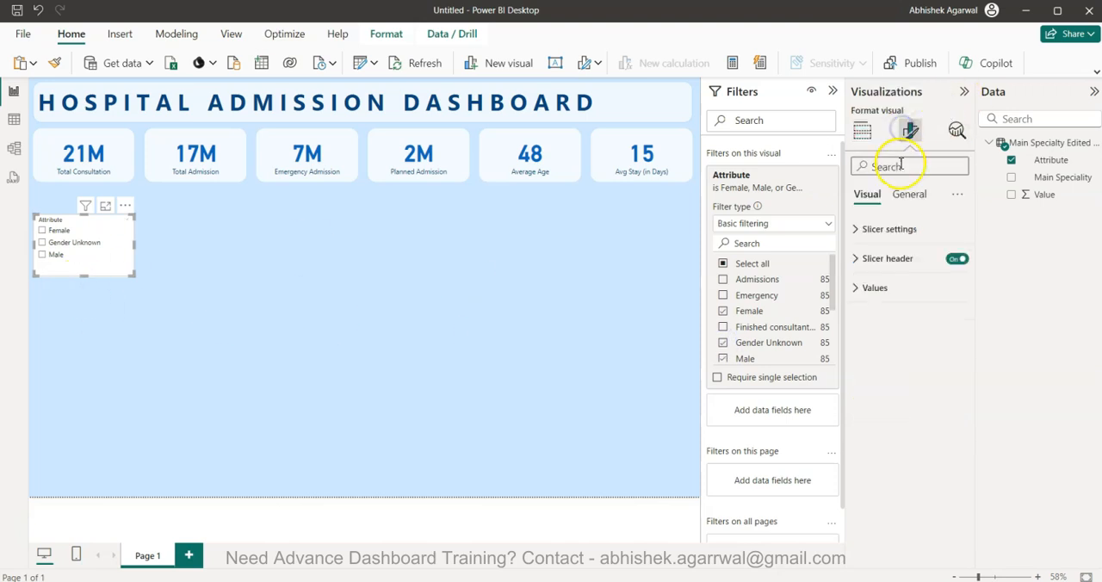
{"action": "left_click", "coordinate": [903, 235]}
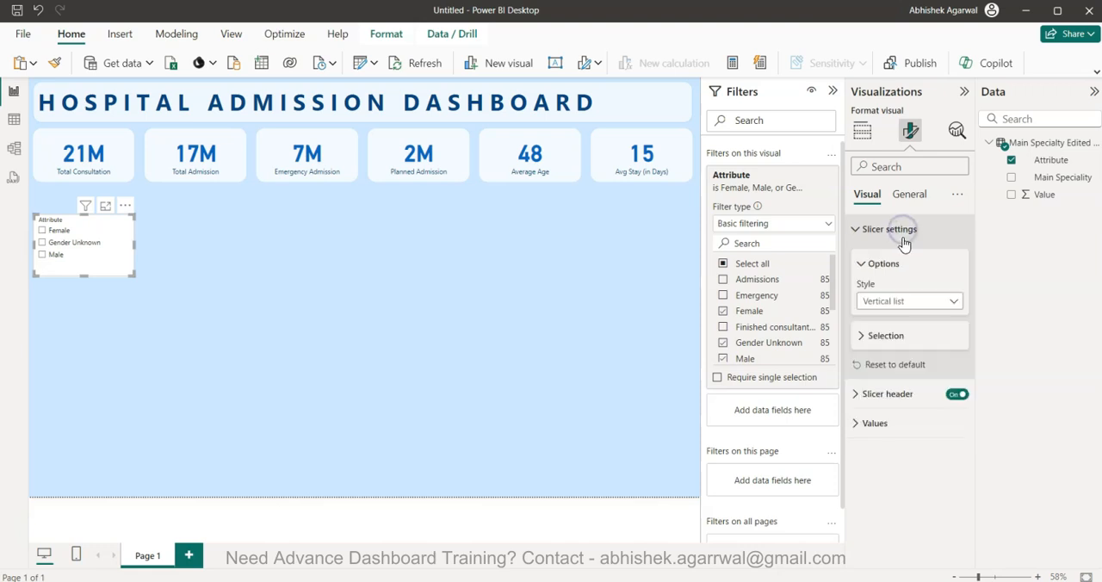
{"action": "left_click", "coordinate": [896, 297]}
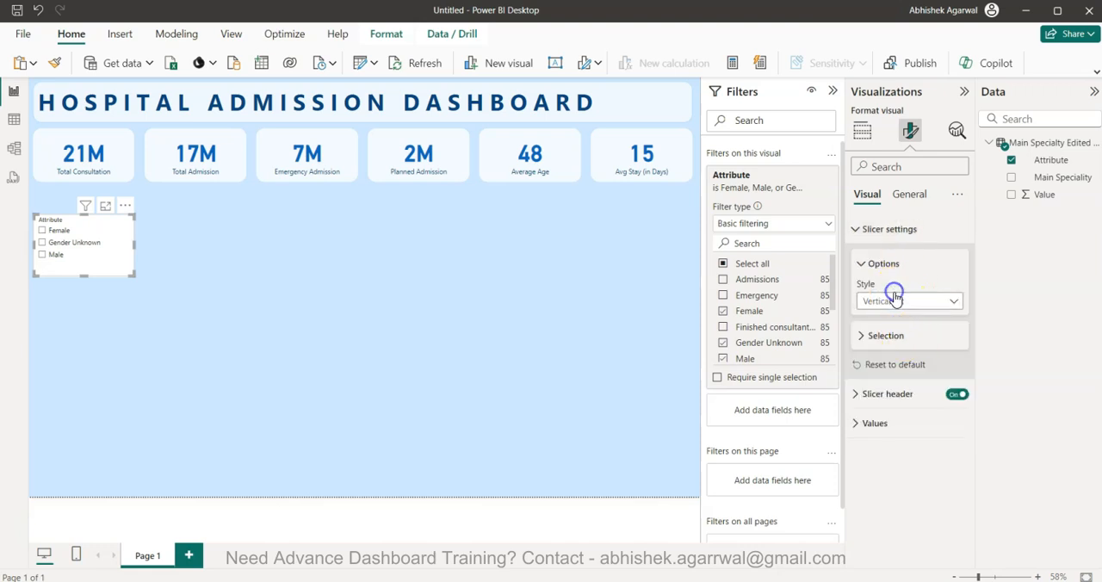
{"action": "left_click", "coordinate": [898, 300]}
{"action": "left_click", "coordinate": [900, 336]}
Widen the slicer and reduce its height so its three tiles fit in one row with the header out of sight
{"action": "left_click_drag", "start_coordinate": [133, 244], "coordinate": [201, 241]}
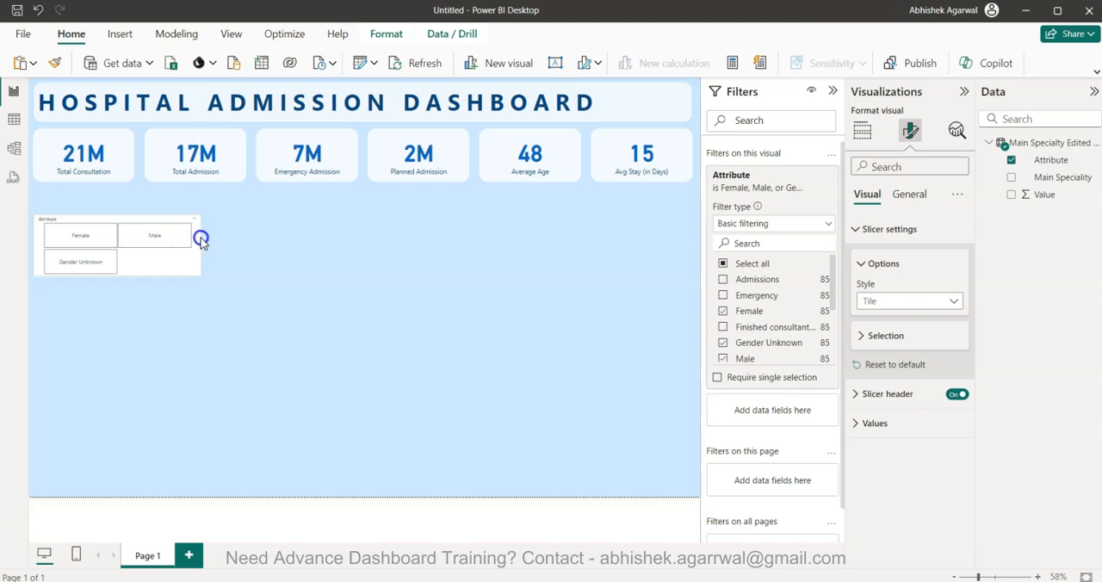
{"action": "left_click_drag", "start_coordinate": [136, 276], "coordinate": [114, 247]}
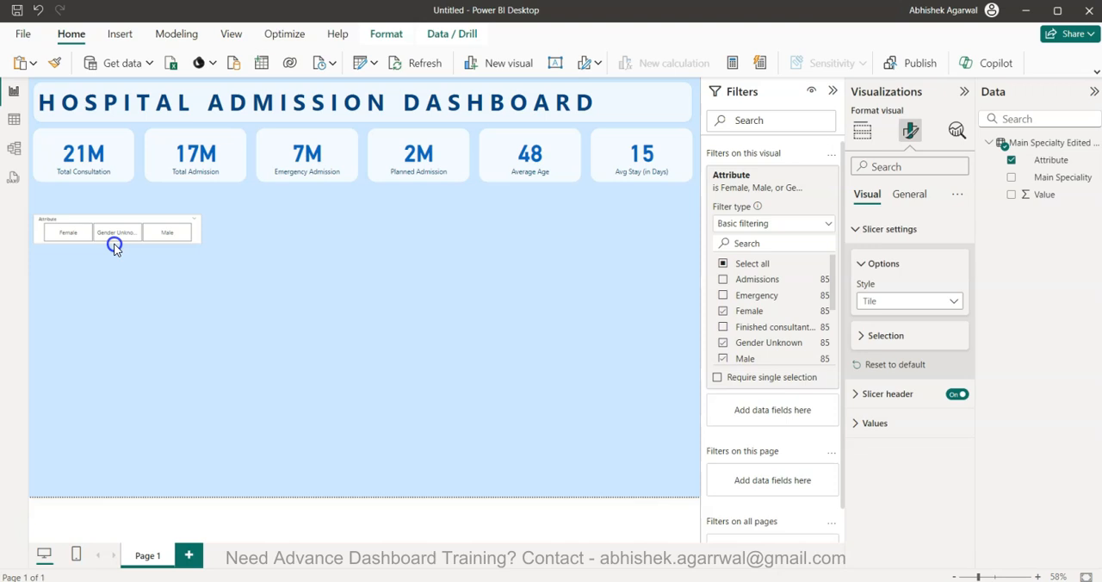
{"action": "left_click_drag", "start_coordinate": [198, 230], "coordinate": [209, 230]}
{"action": "left_click_drag", "start_coordinate": [123, 244], "coordinate": [126, 238]}
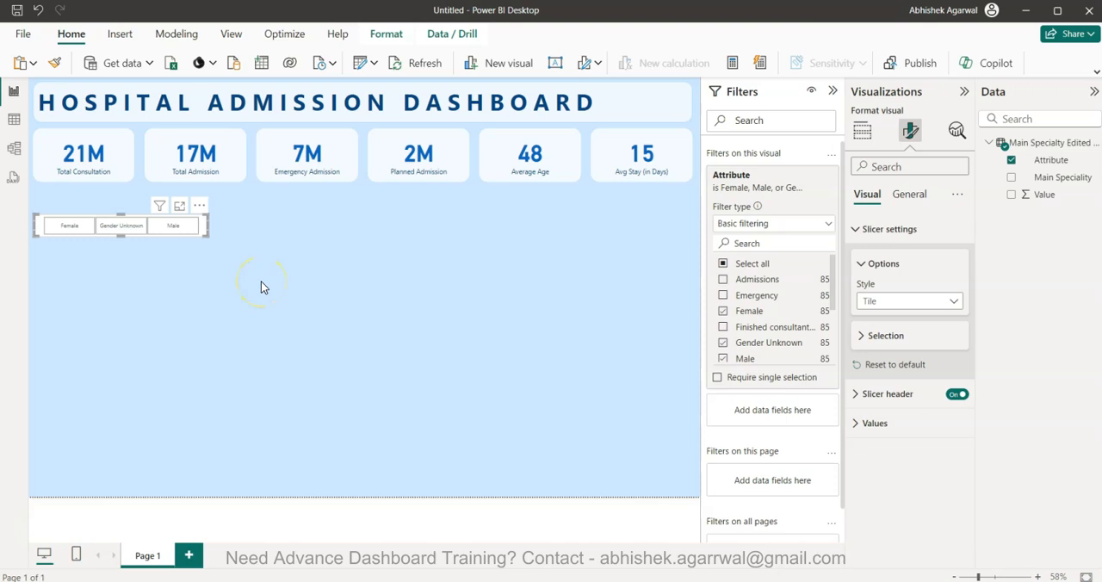
Insert a clustered bar chart below the slicer, make it taller and move it down to leave space between them
{"action": "left_click", "coordinate": [307, 304]}
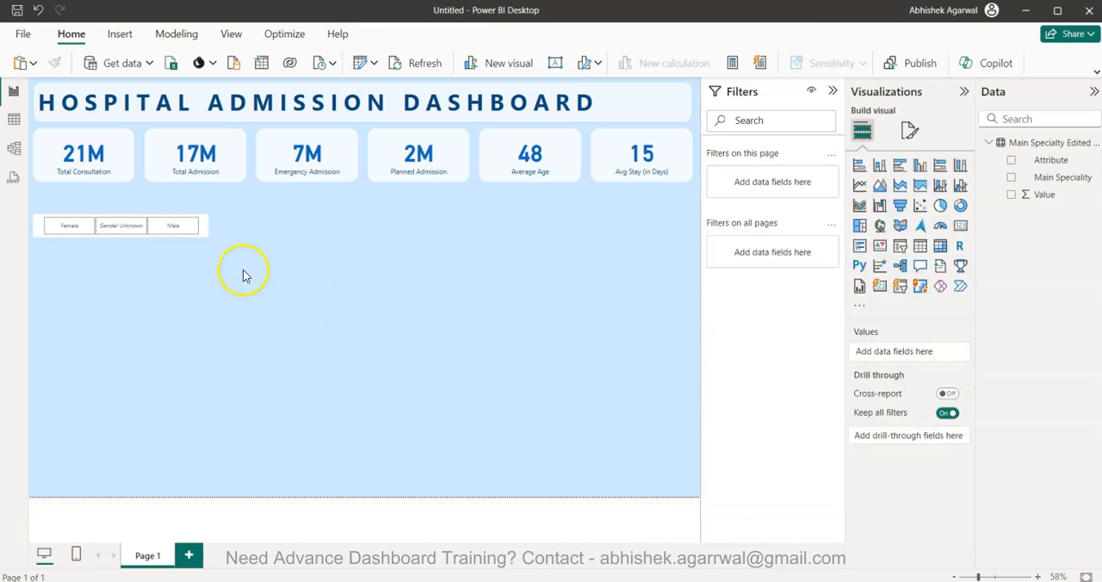
{"action": "left_click", "coordinate": [898, 166]}
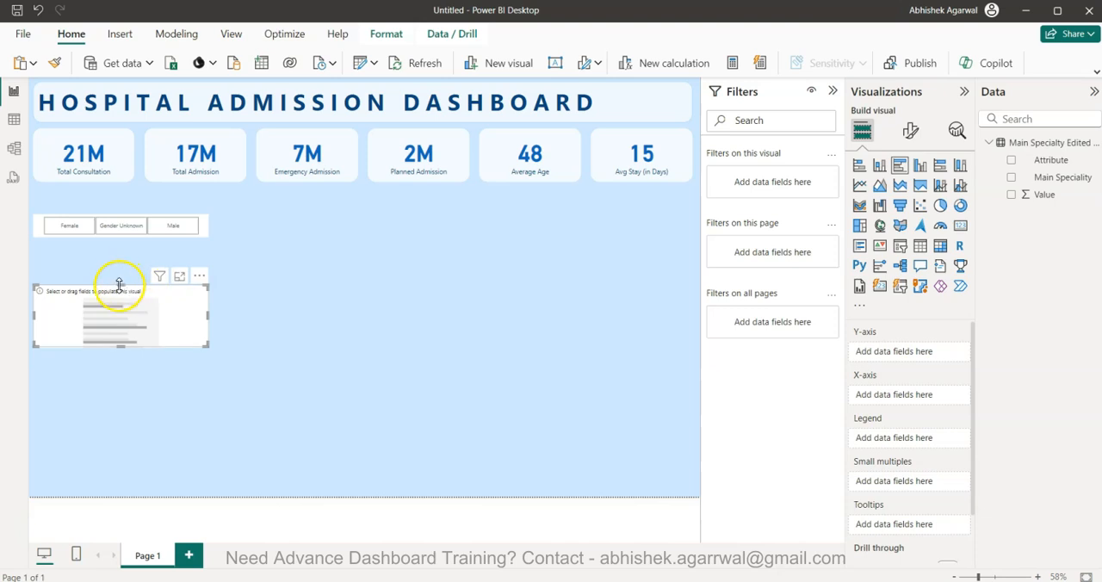
{"action": "left_click_drag", "start_coordinate": [119, 286], "coordinate": [122, 250]}
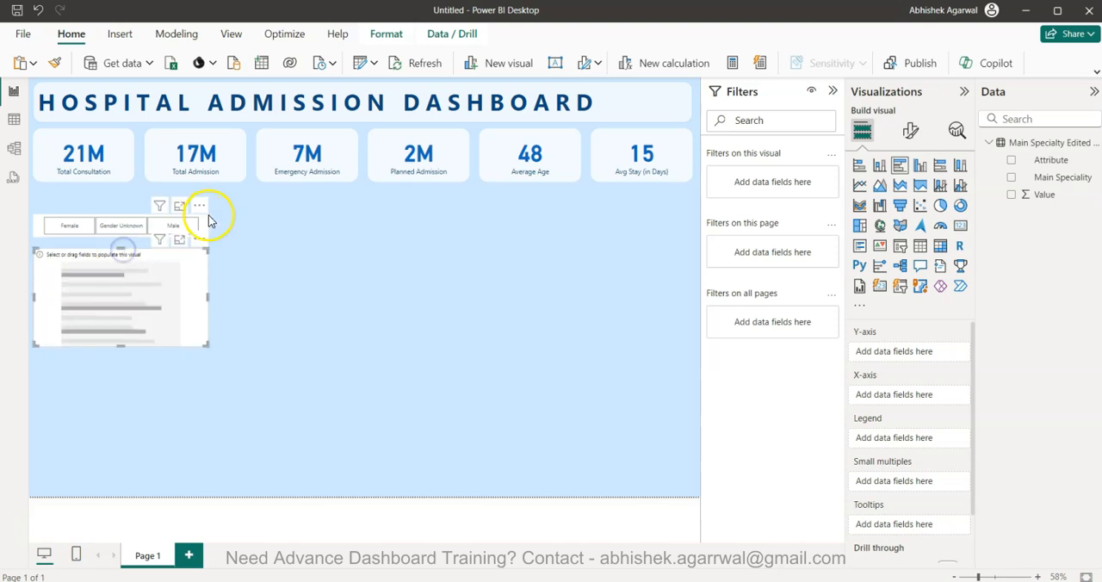
{"action": "left_click_drag", "start_coordinate": [203, 230], "coordinate": [206, 263]}
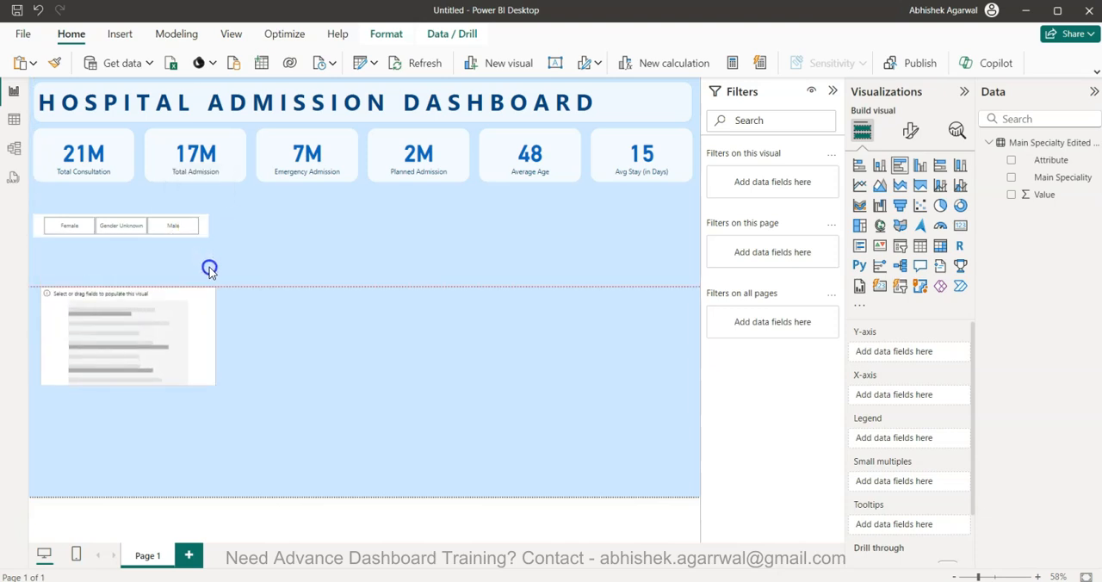
Move the slicer up beneath the KPI cards and fit the bar chart below it, extending it to the bottom of the page
{"action": "left_click", "coordinate": [201, 229]}
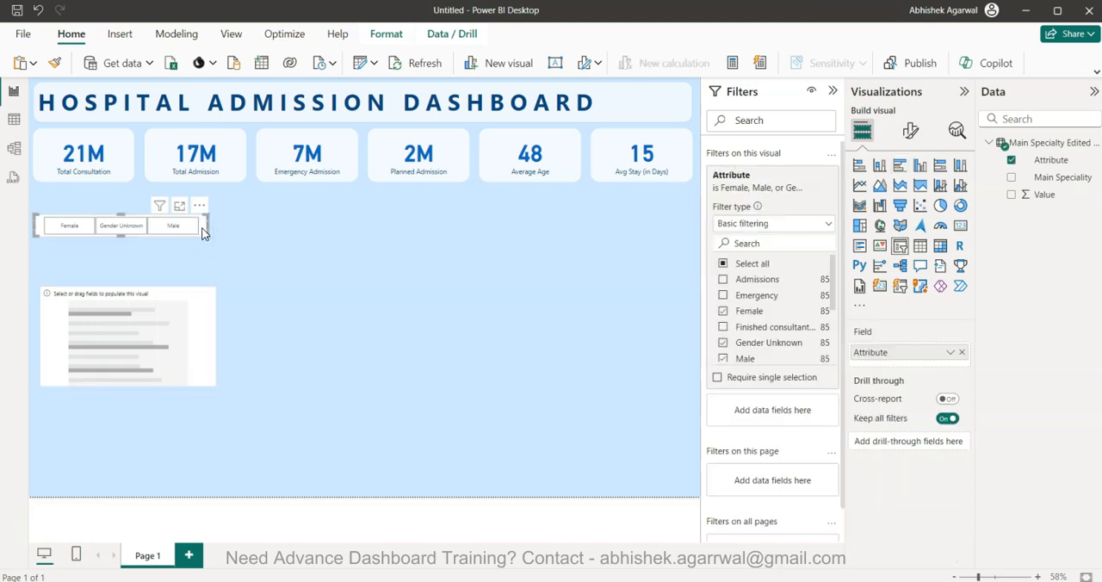
{"action": "left_click", "coordinate": [203, 213]}
{"action": "left_click_drag", "start_coordinate": [191, 227], "coordinate": [186, 204]}
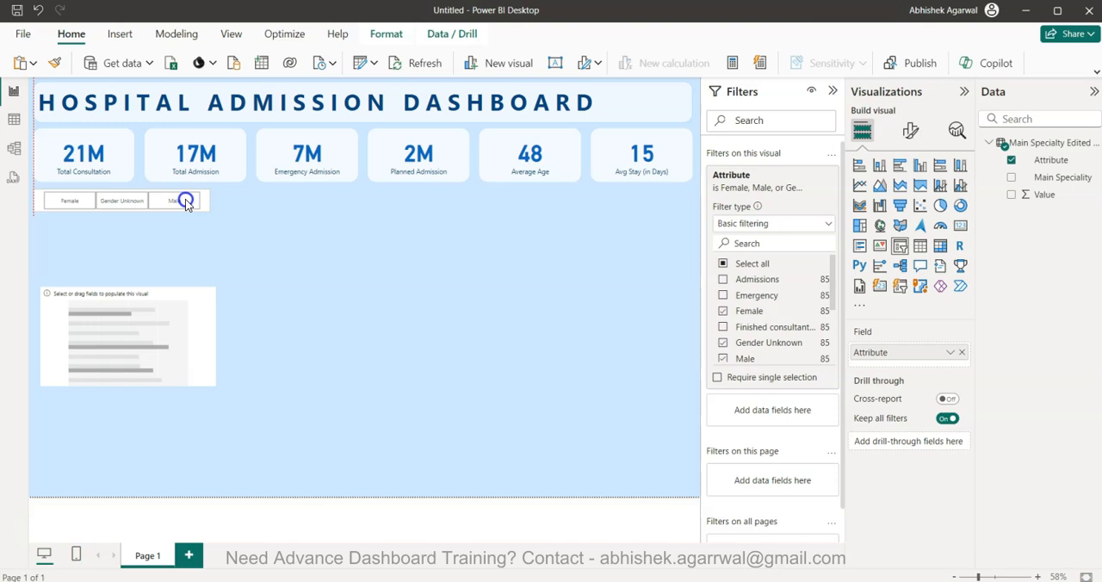
{"action": "left_click_drag", "start_coordinate": [194, 287], "coordinate": [192, 242]}
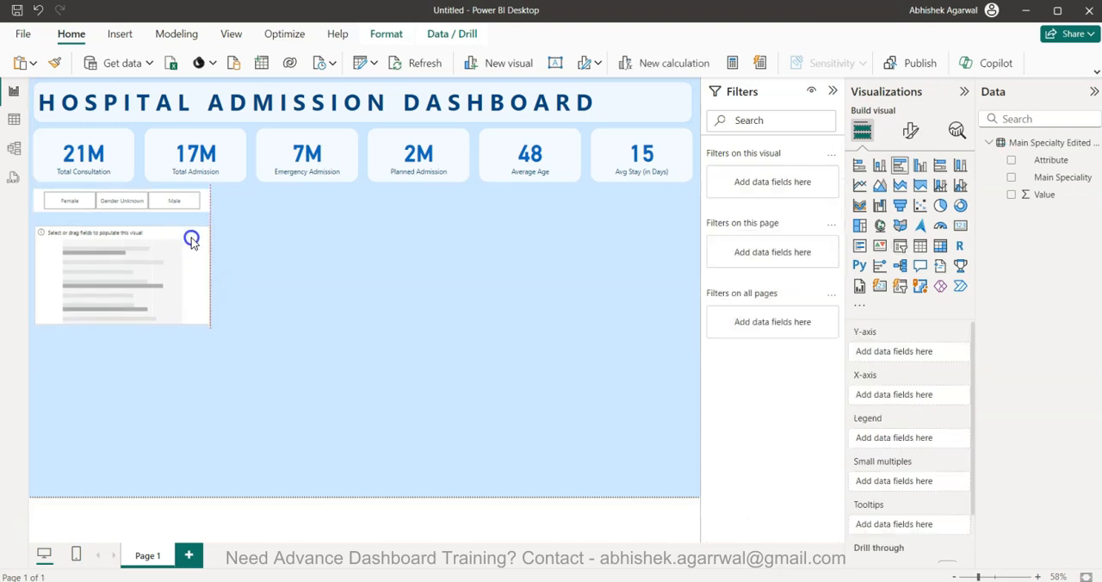
{"action": "left_click_drag", "start_coordinate": [136, 324], "coordinate": [135, 489]}
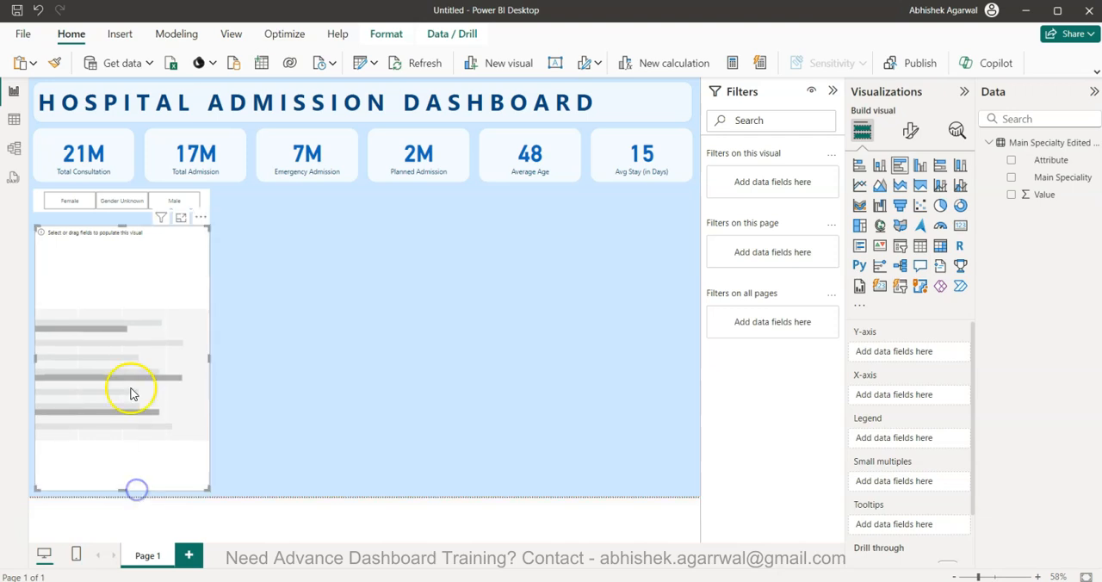
Nudge the slicer down until it meets the upper edge of the bar chart
{"action": "left_click", "coordinate": [208, 203]}
{"action": "key", "text": "Down"}
{"action": "key", "text": "Down"}
{"action": "key", "text": "Down"}
{"action": "key", "text": "Down"}
{"action": "key", "text": "Down"}
{"action": "key", "text": "Down"}
{"action": "key", "text": "Down"}
{"action": "key", "text": "Down"}
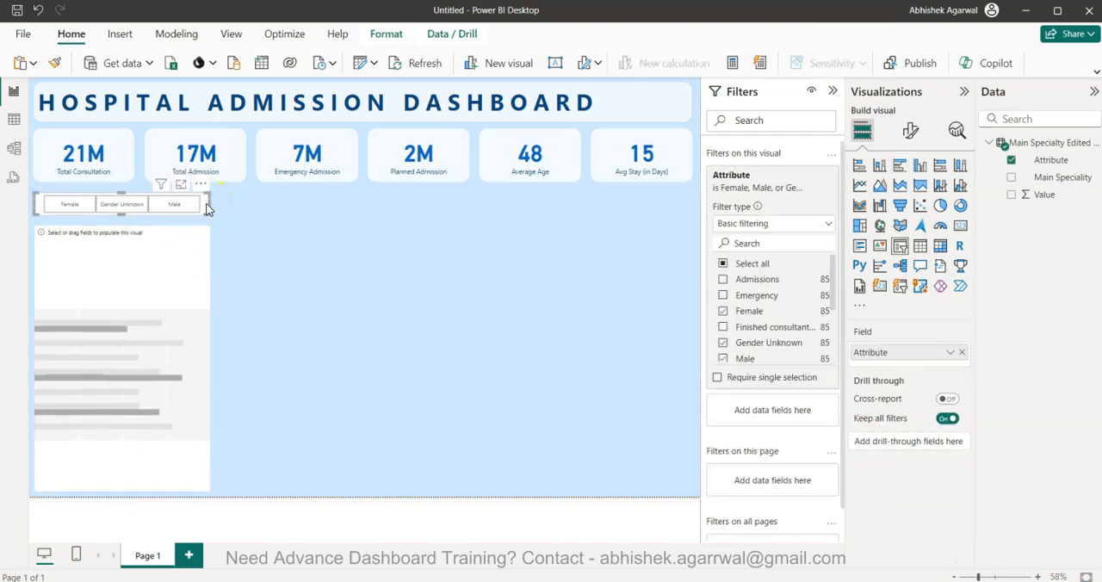
{"action": "key", "text": "Down"}
{"action": "key", "text": "Down"}
{"action": "key", "text": "Down"}
{"action": "key", "text": "Down"}
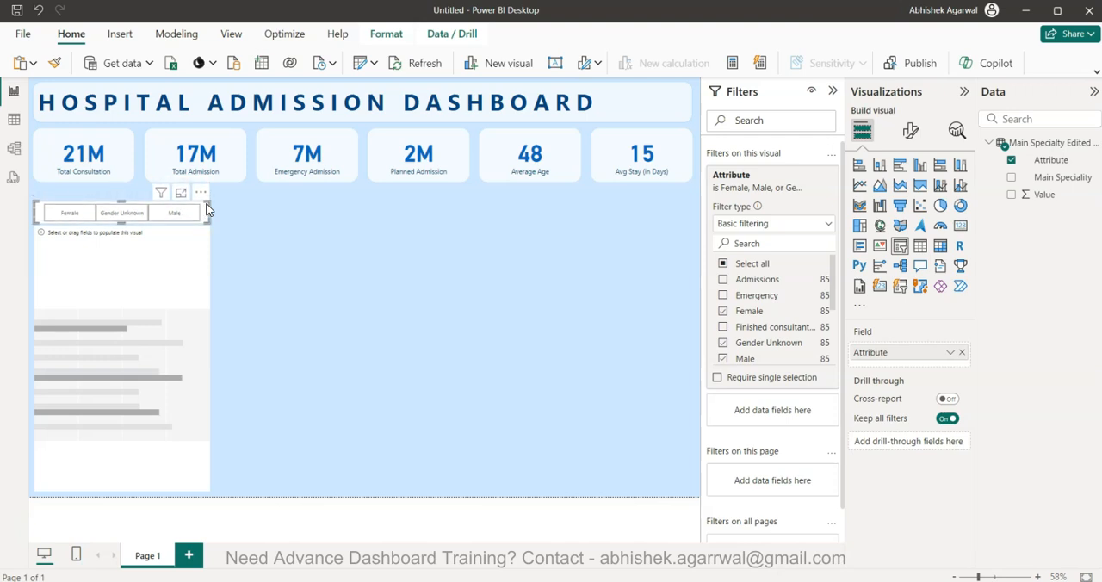
{"action": "left_click", "coordinate": [382, 300]}
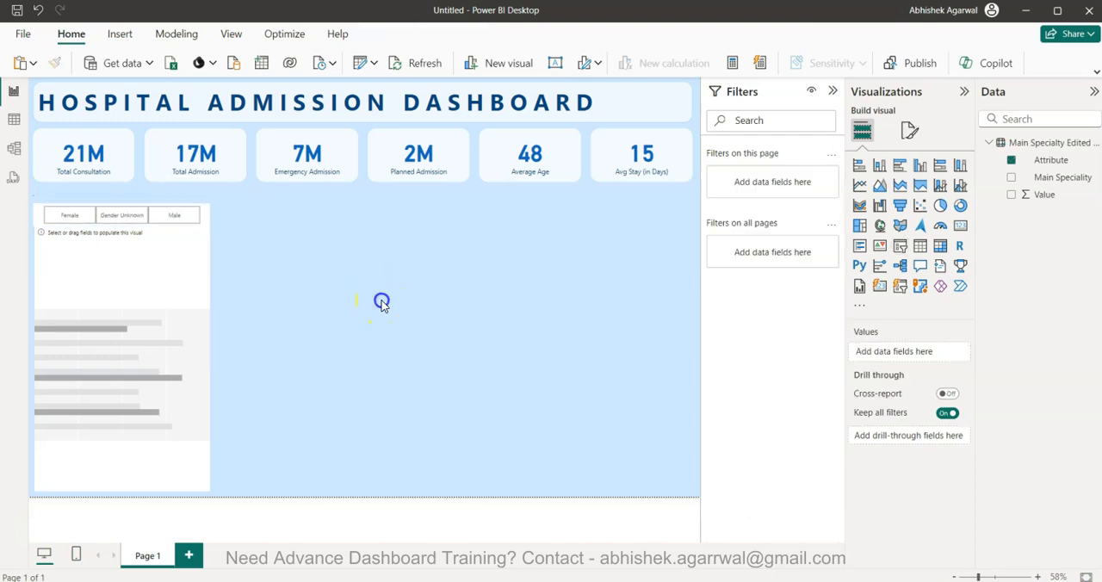
Assign Main Speciality to the bar chart's Y-axis and Value to its X-axis
{"action": "left_click", "coordinate": [133, 294]}
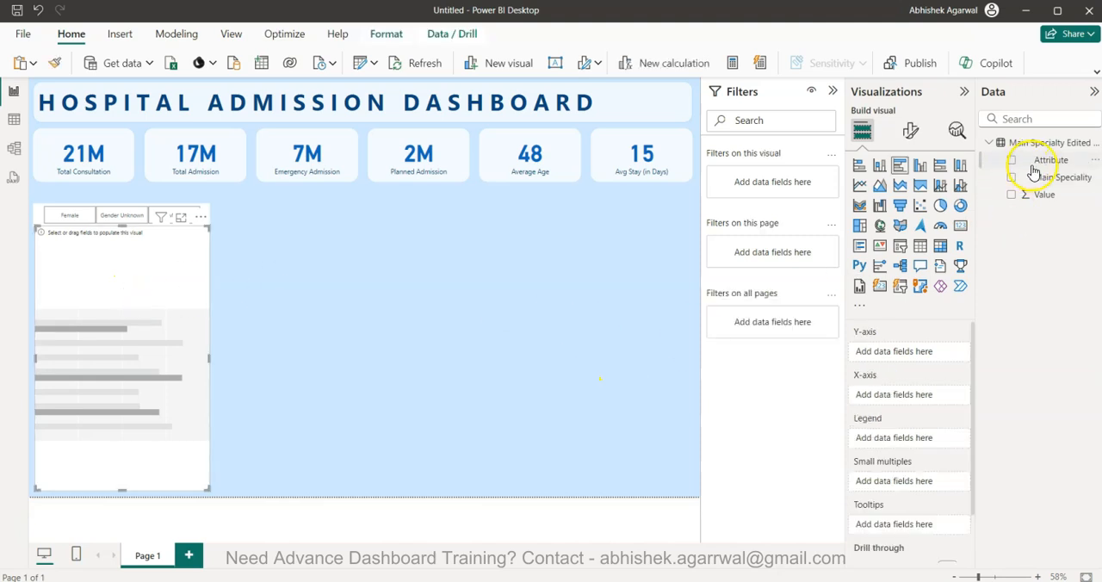
{"action": "left_click_drag", "start_coordinate": [1061, 177], "coordinate": [913, 357]}
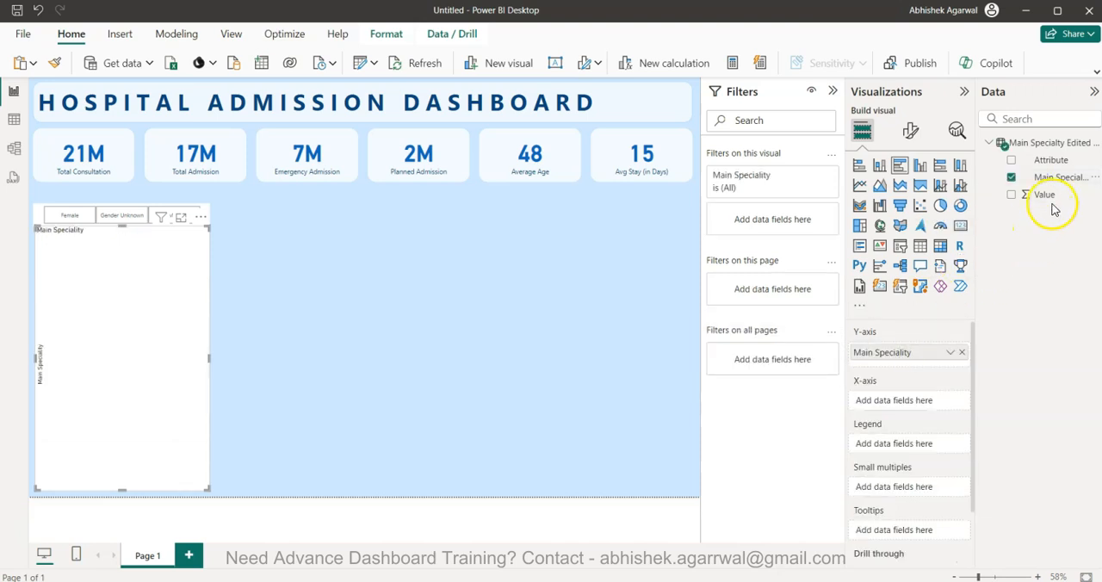
{"action": "left_click_drag", "start_coordinate": [1045, 195], "coordinate": [914, 405]}
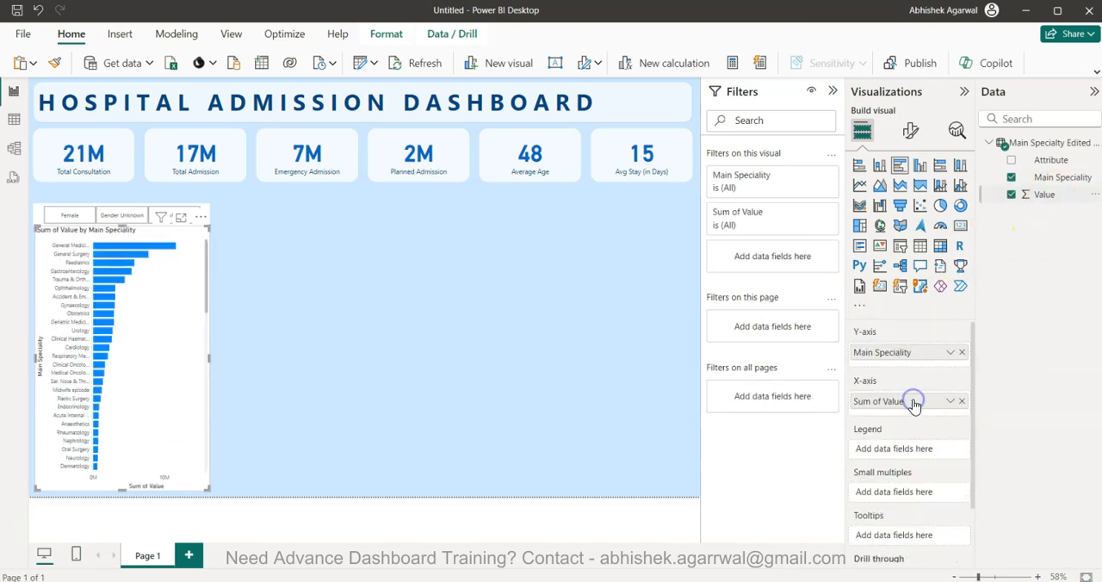
Turn on data labels for the Main Speciality bar chart
{"action": "left_click", "coordinate": [911, 130]}
{"action": "left_click", "coordinate": [957, 435]}
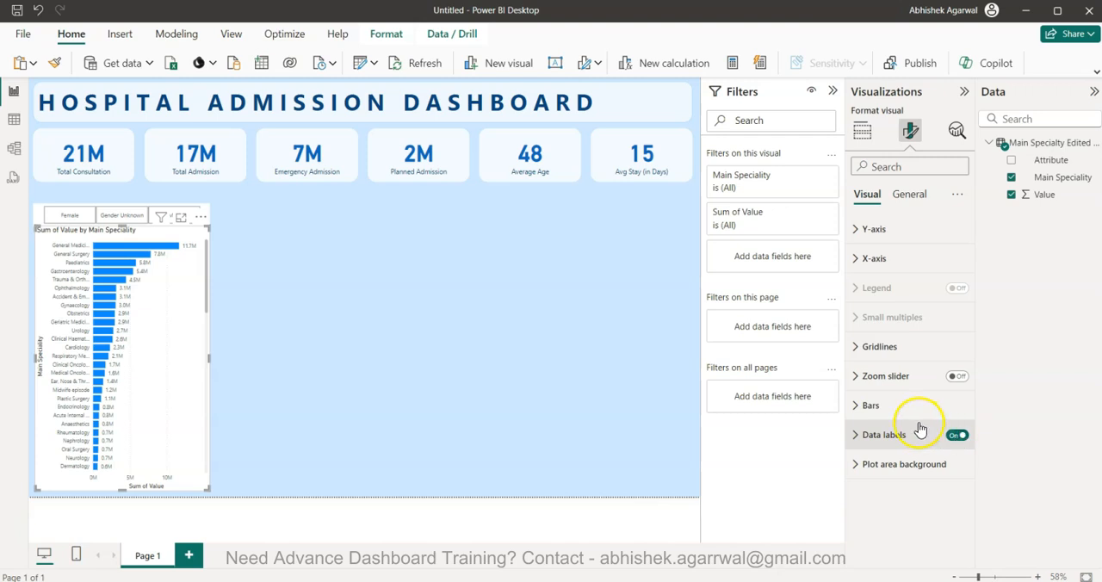
Open the bar formatting settings of the Main Speciality chart down to the layout options
{"action": "left_click", "coordinate": [895, 405]}
{"action": "scroll", "coordinate": [887, 506], "scroll_direction": "down", "scroll_amount": 3}
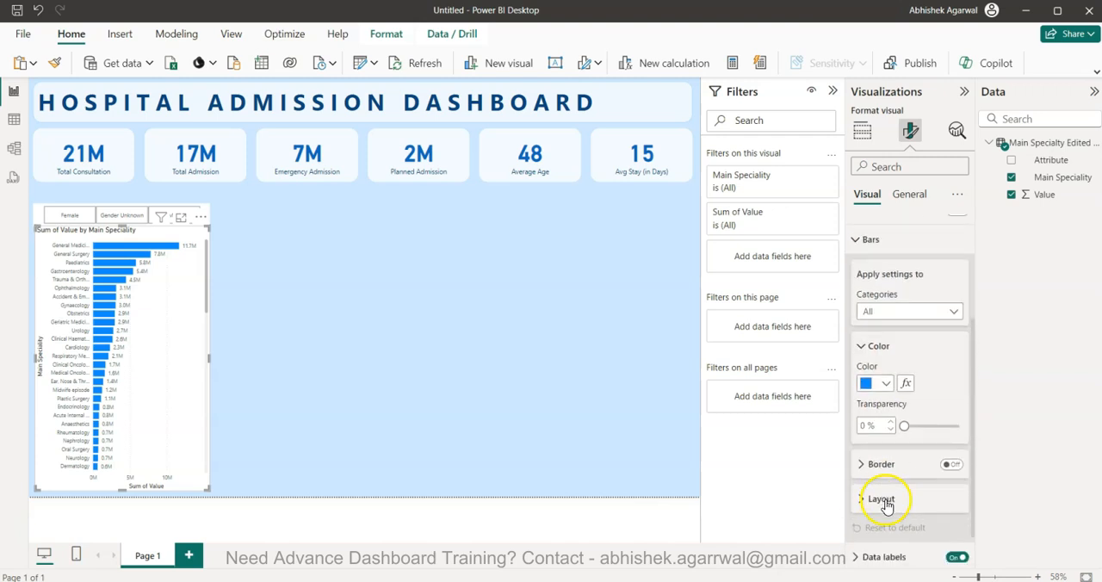
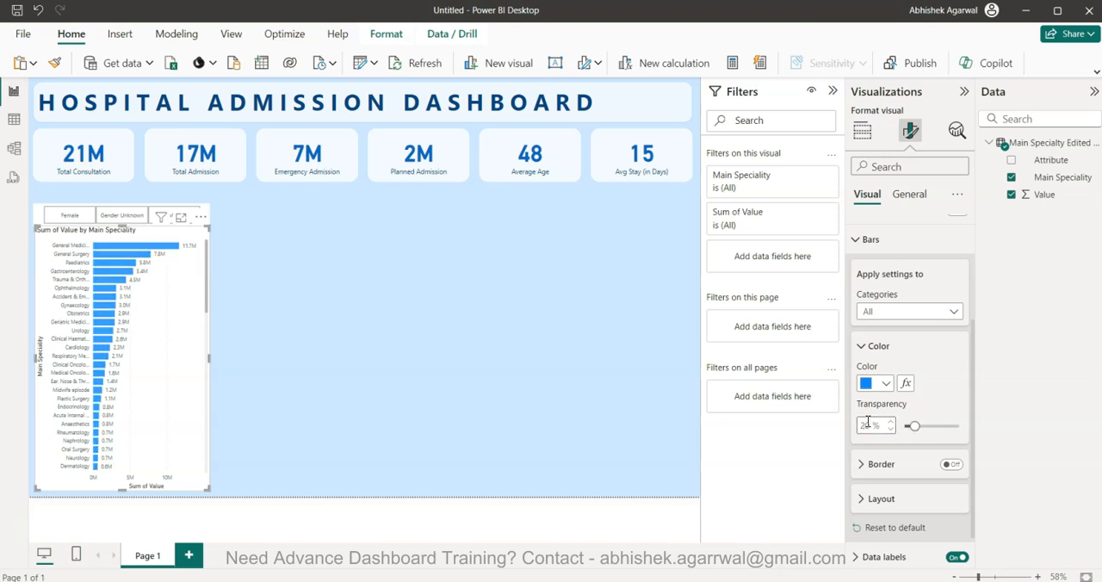
Try a medium blue theme shade, slightly lighter than the base blue, on the Main Speciality chart's bars
{"action": "left_click", "coordinate": [884, 385]}
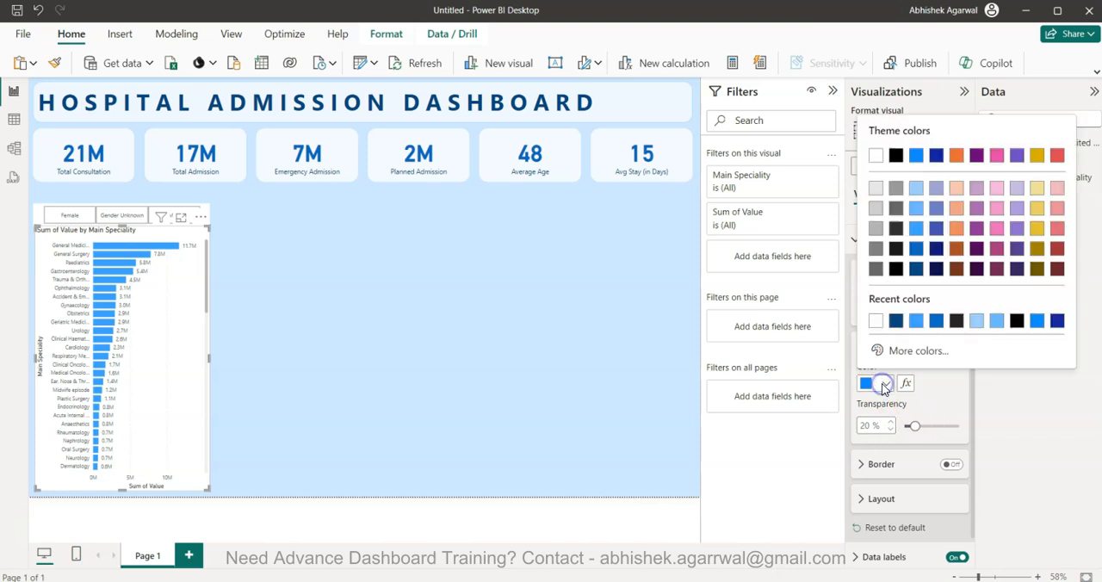
{"action": "left_click", "coordinate": [918, 227]}
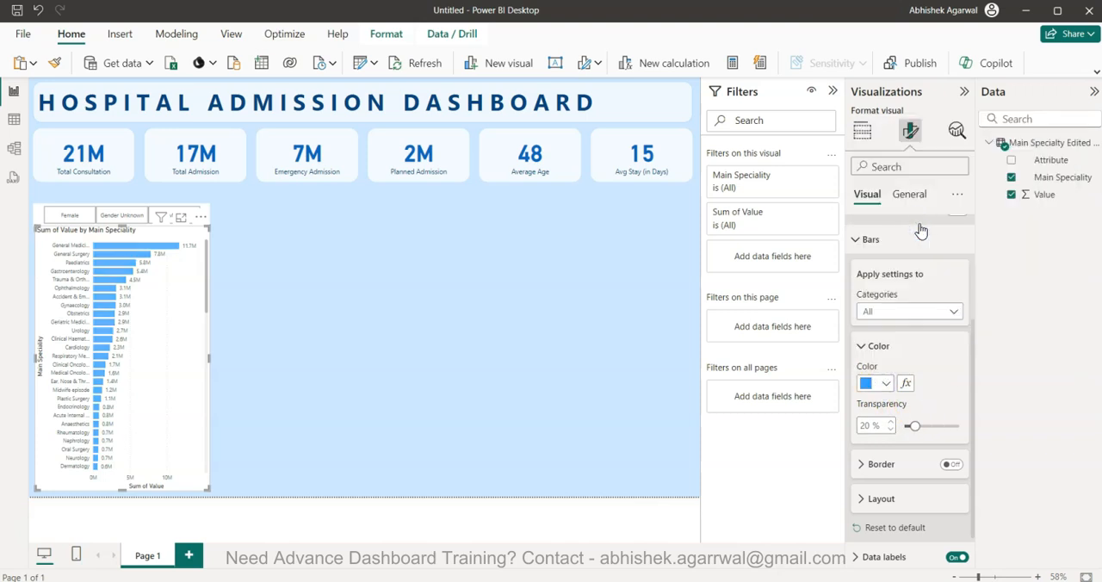
{"action": "left_click", "coordinate": [405, 342]}
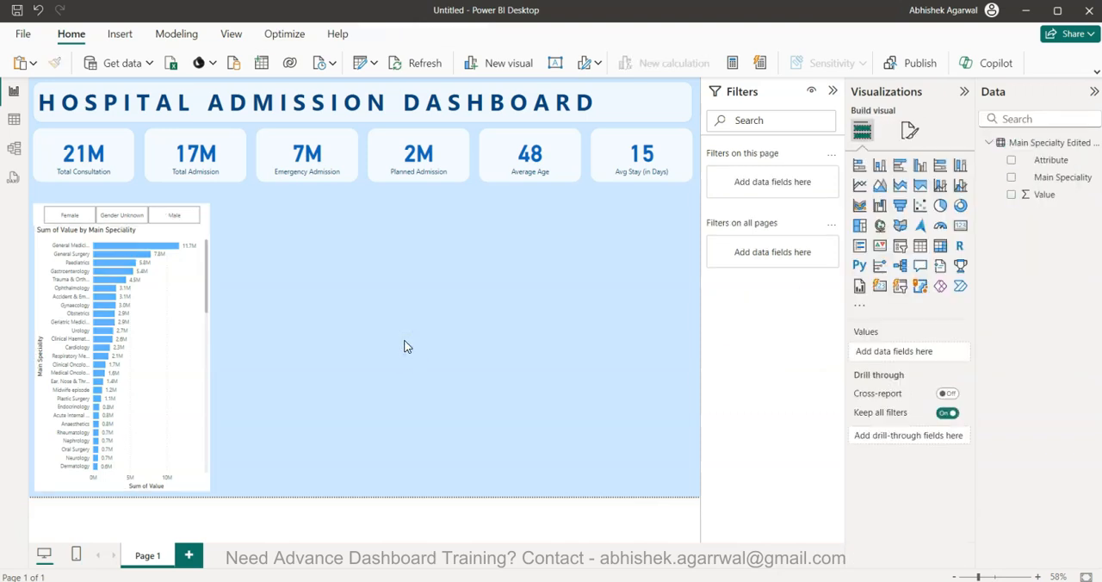
Recolour the Main Speciality chart's bars with the second-lightest tint of the blue theme colour
{"action": "left_click", "coordinate": [182, 372]}
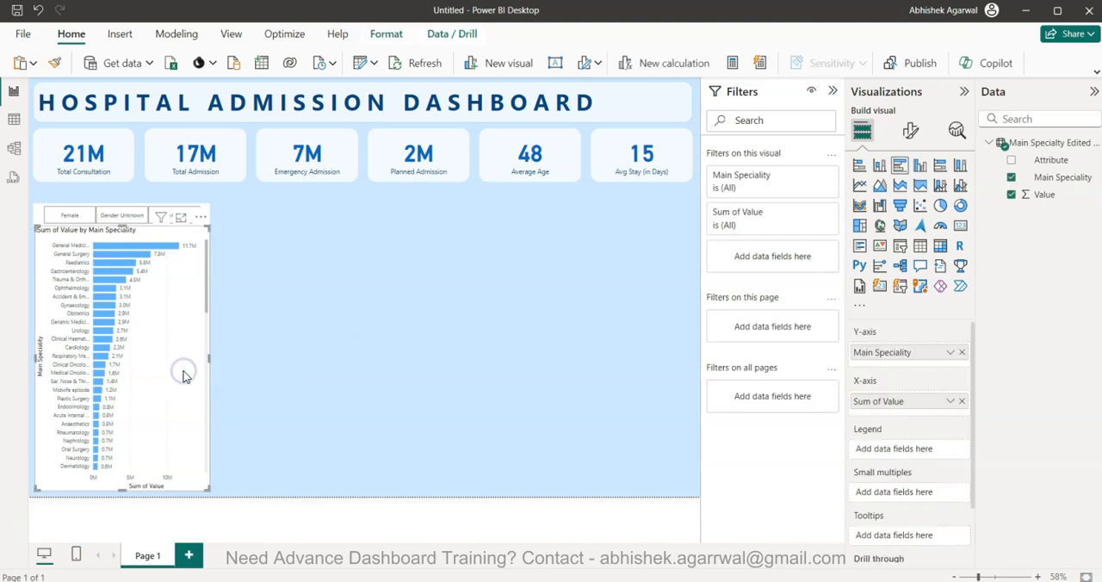
{"action": "left_click", "coordinate": [911, 130]}
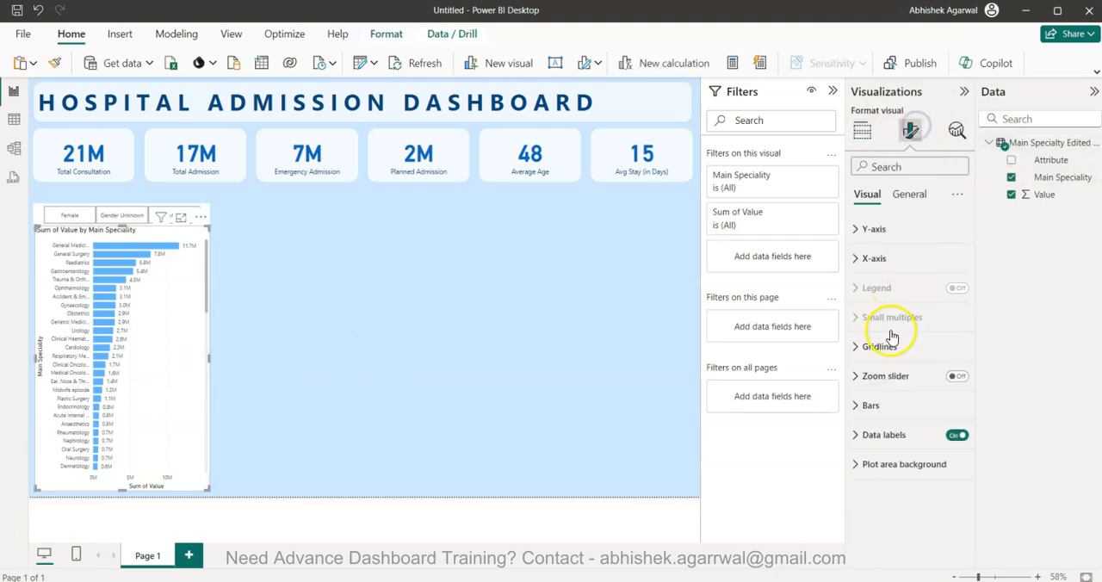
{"action": "left_click", "coordinate": [889, 417]}
{"action": "left_click", "coordinate": [866, 549]}
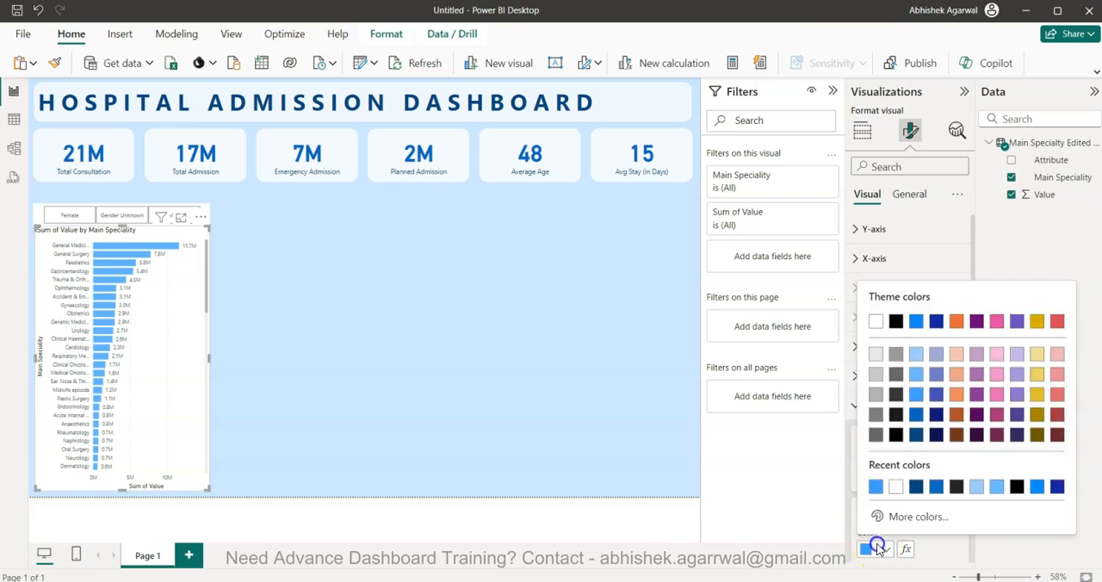
{"action": "left_click", "coordinate": [917, 373]}
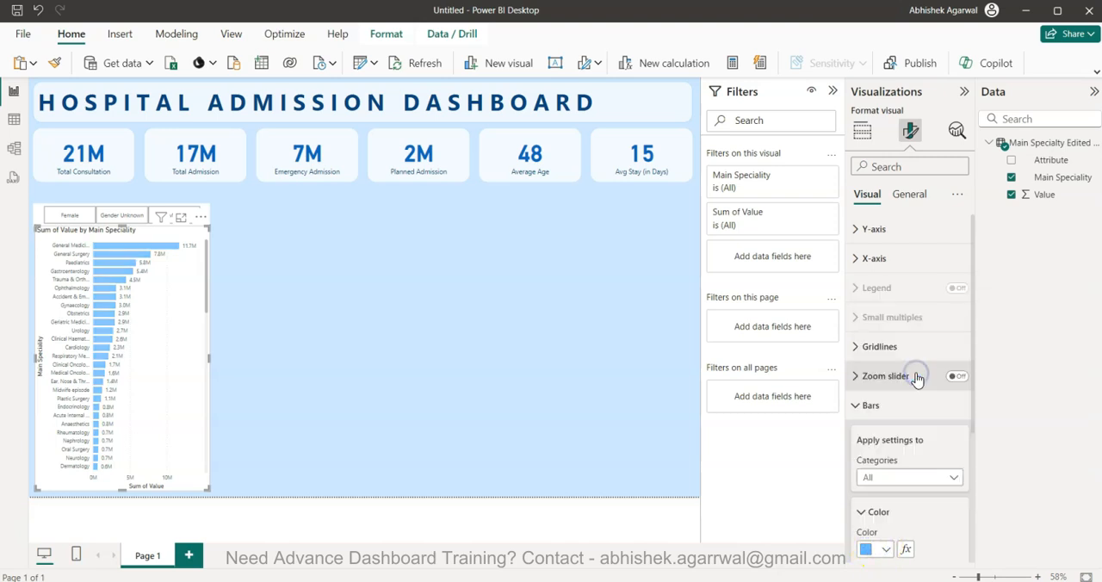
{"action": "left_click", "coordinate": [497, 422]}
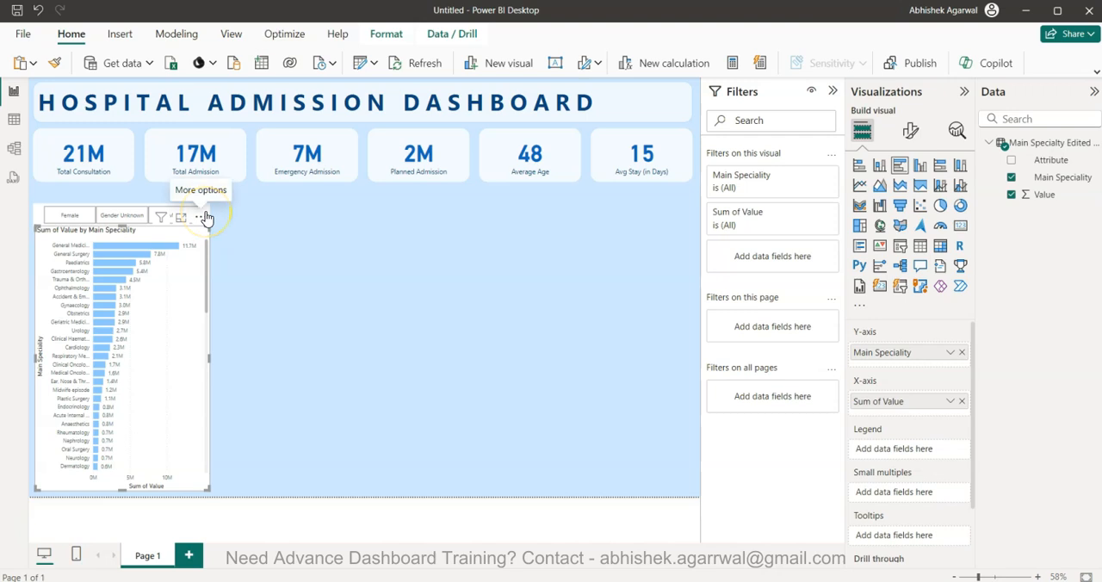
Title the gender slicer "Admission by Gender"
{"action": "left_click", "coordinate": [39, 216]}
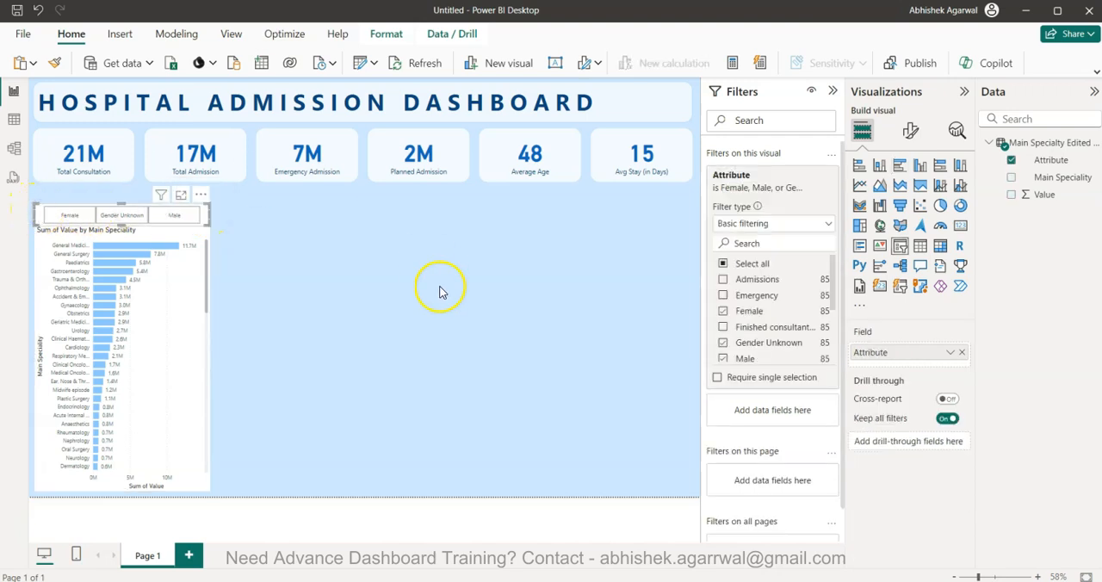
{"action": "left_click", "coordinate": [911, 130]}
{"action": "left_click", "coordinate": [920, 203]}
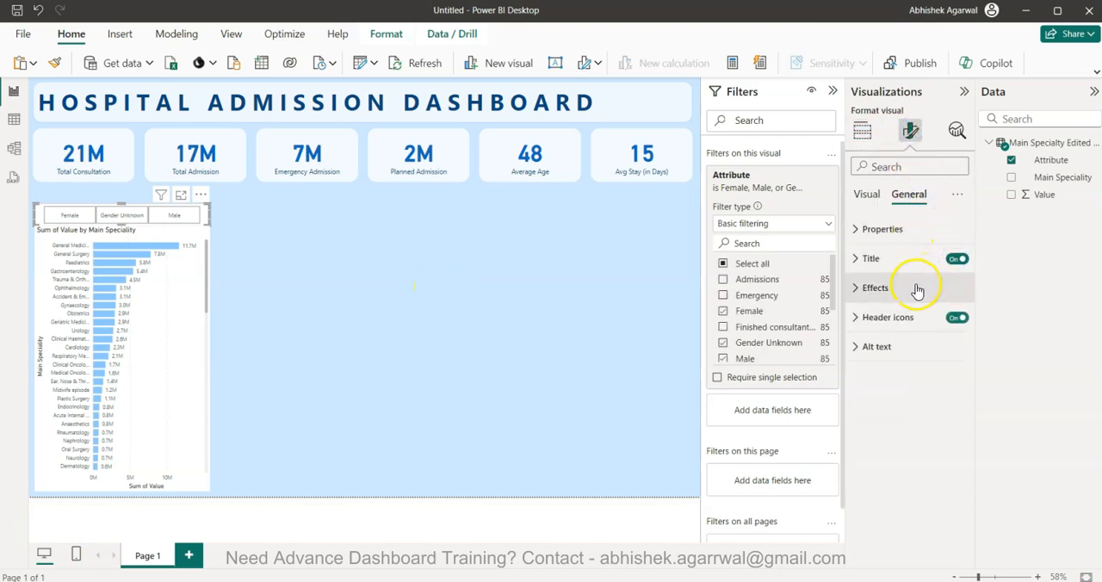
{"action": "left_click", "coordinate": [875, 258]}
{"action": "left_click", "coordinate": [887, 328]}
{"action": "type", "text": "ad"}
{"action": "key", "text": "BackSpace"}
{"action": "key", "text": "BackSpace"}
{"action": "type", "text": "A"}
{"action": "type", "text": "dmission by Gender"}
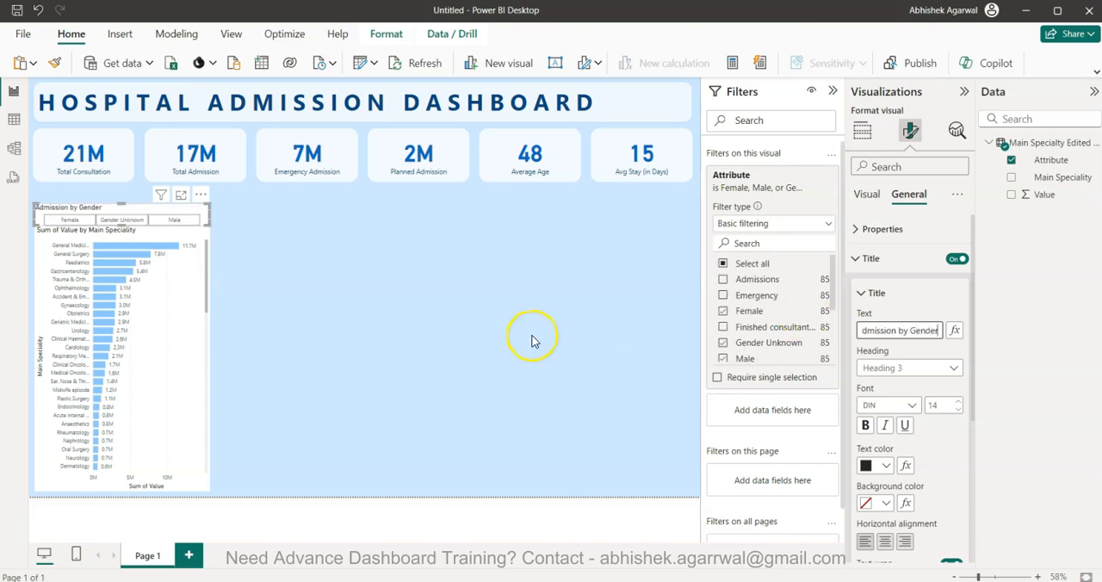
Adjust the upper and left edges of the bar chart to line up with the gender slicer above it
{"action": "left_click", "coordinate": [192, 347]}
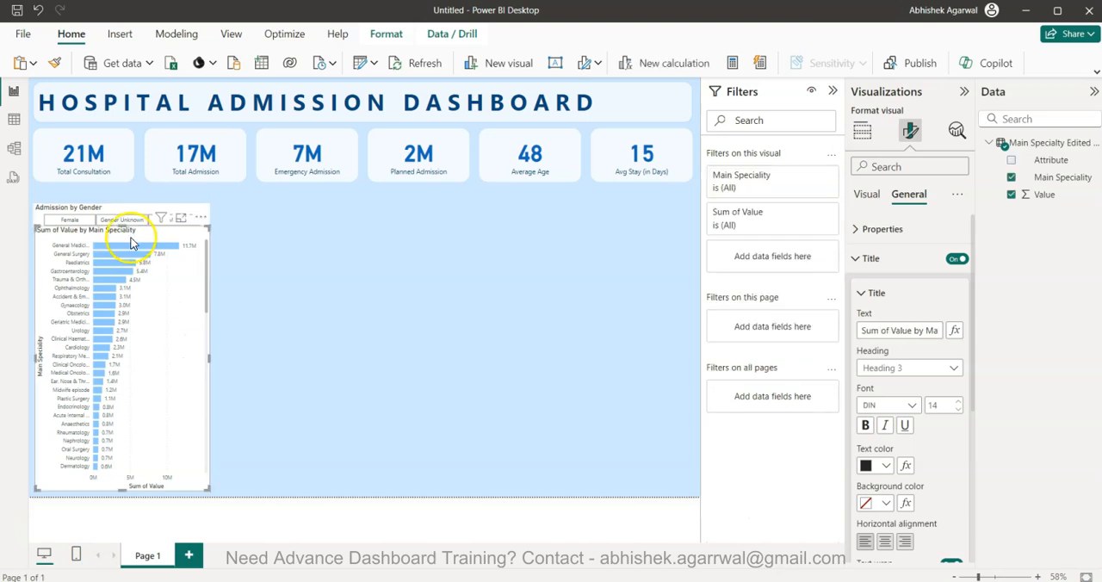
{"action": "left_click_drag", "start_coordinate": [118, 231], "coordinate": [116, 225]}
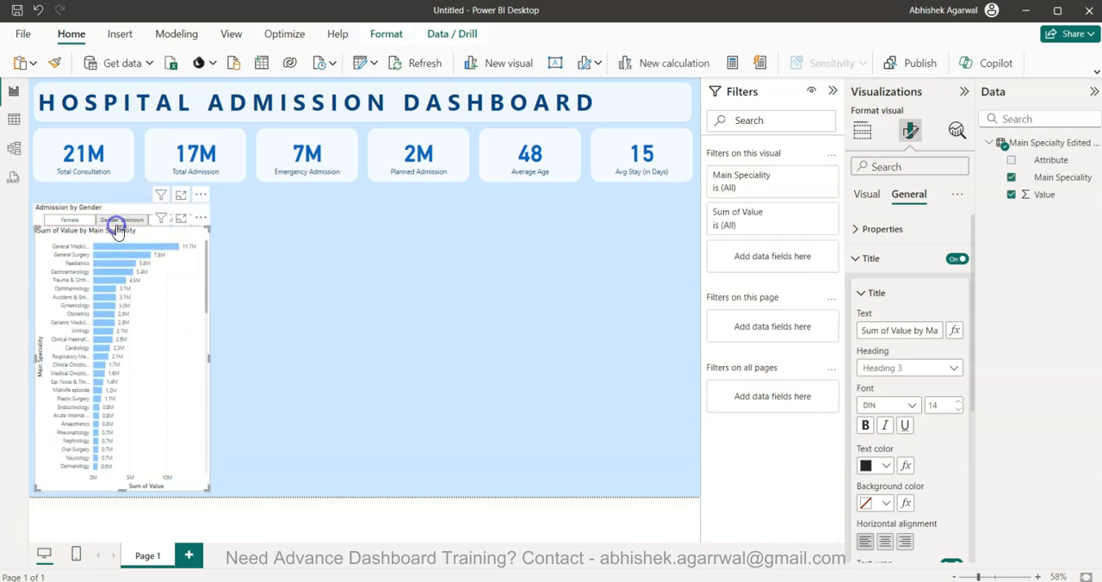
{"action": "left_click", "coordinate": [50, 209]}
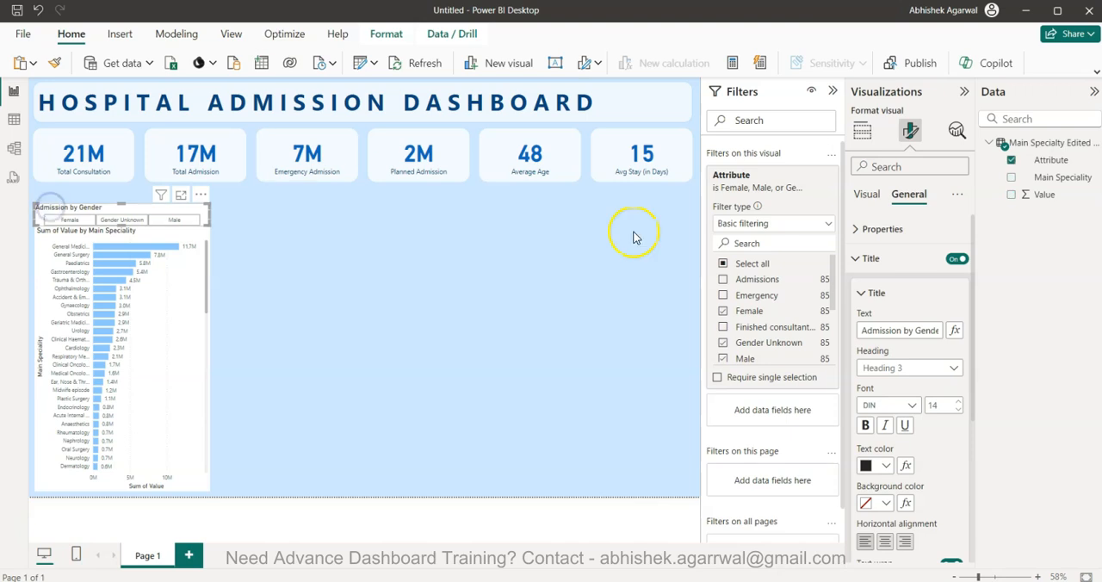
{"action": "left_click", "coordinate": [200, 337]}
{"action": "left_click", "coordinate": [910, 131]}
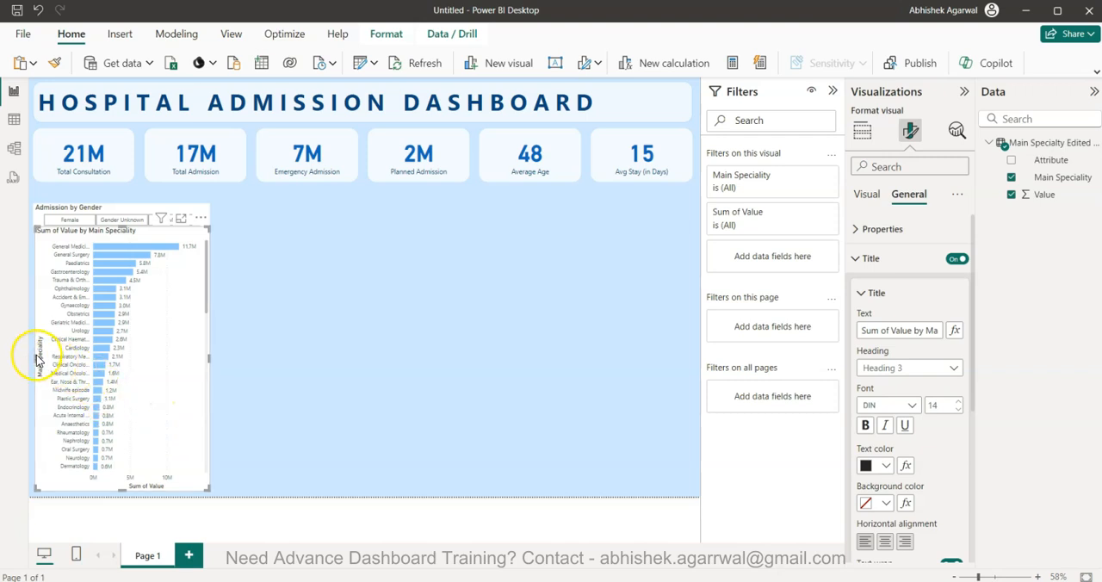
{"action": "left_click_drag", "start_coordinate": [32, 354], "coordinate": [33, 355]}
{"action": "left_click", "coordinate": [306, 391]}
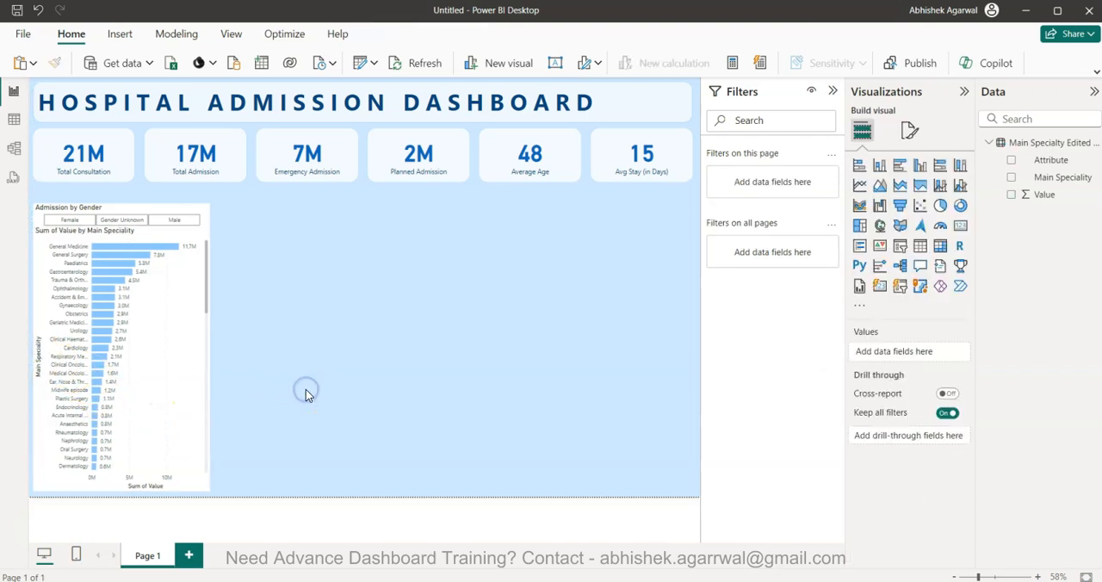
Turn off the title of the Main Speciality bar chart
{"action": "left_click", "coordinate": [123, 234]}
{"action": "left_click", "coordinate": [911, 130]}
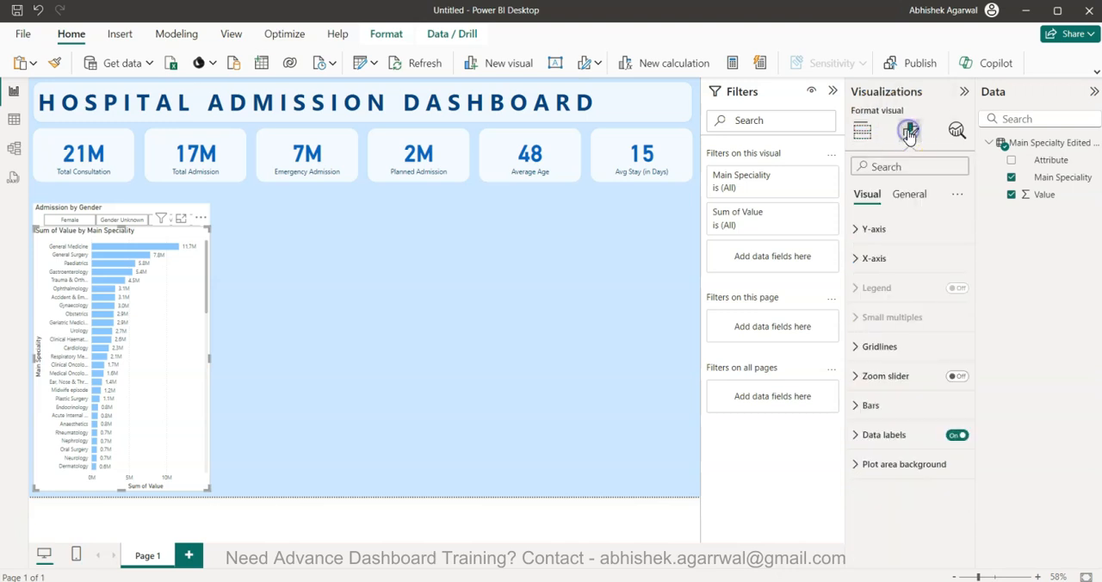
{"action": "left_click", "coordinate": [918, 209]}
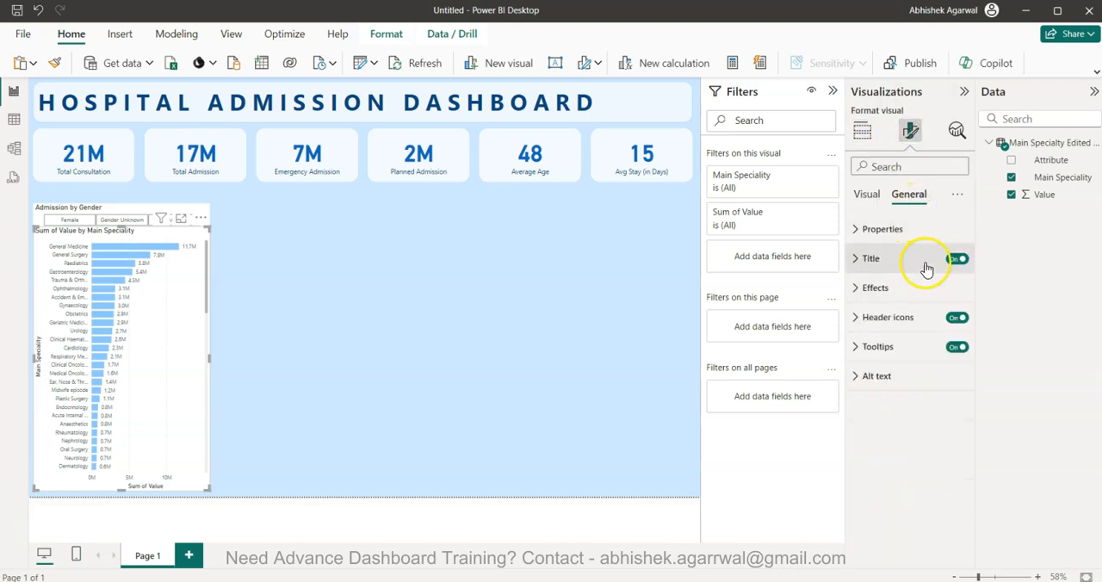
{"action": "left_click", "coordinate": [959, 261]}
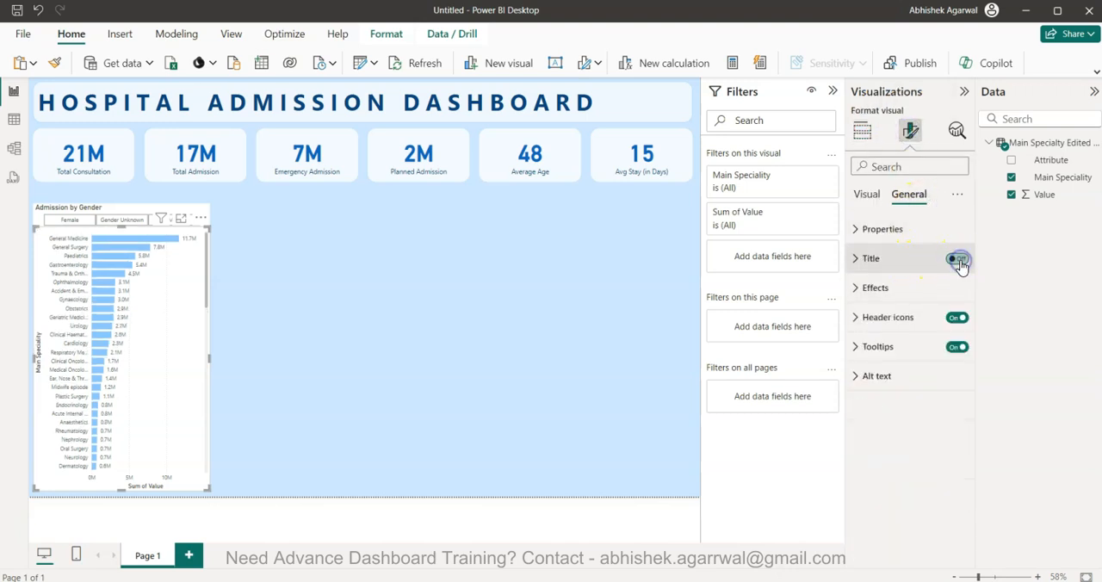
{"action": "left_click", "coordinate": [431, 336]}
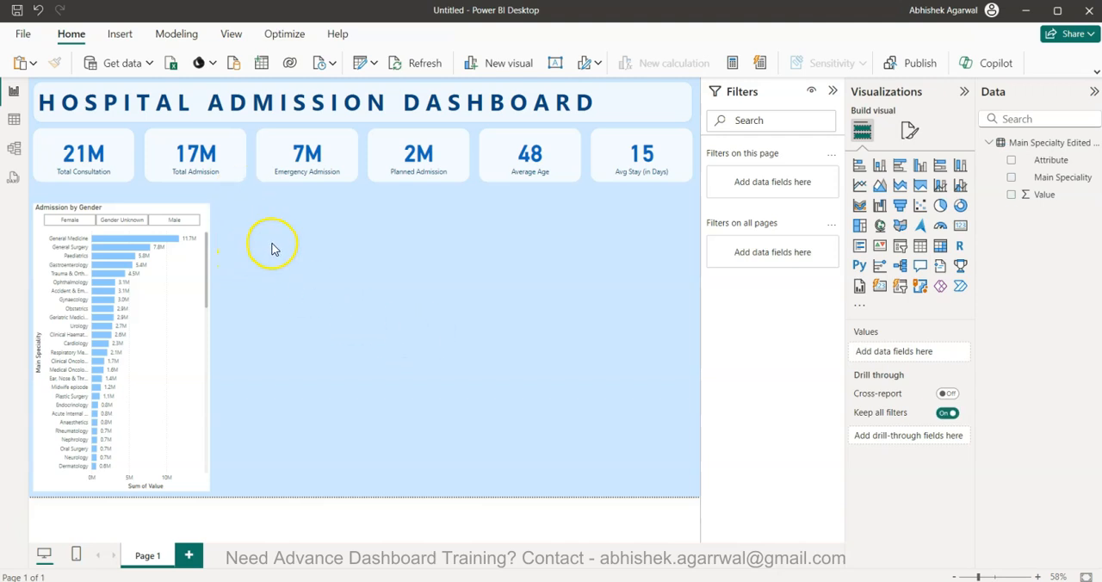
Test the gender slicer with Female, Gender Unknown and Male in turn, and clear the selection
{"action": "left_click", "coordinate": [62, 223]}
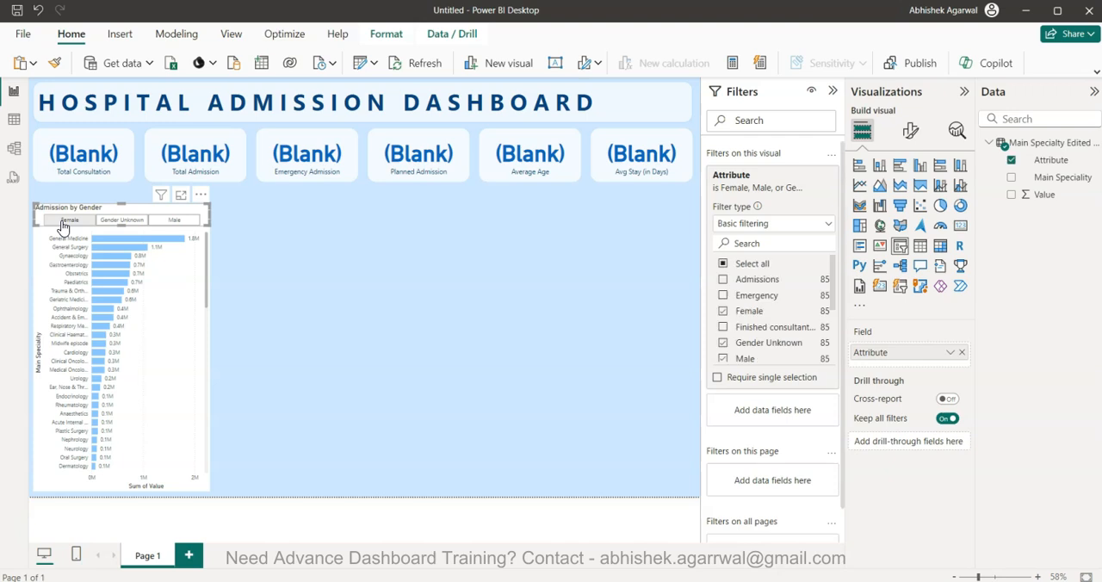
{"action": "left_click", "coordinate": [62, 223]}
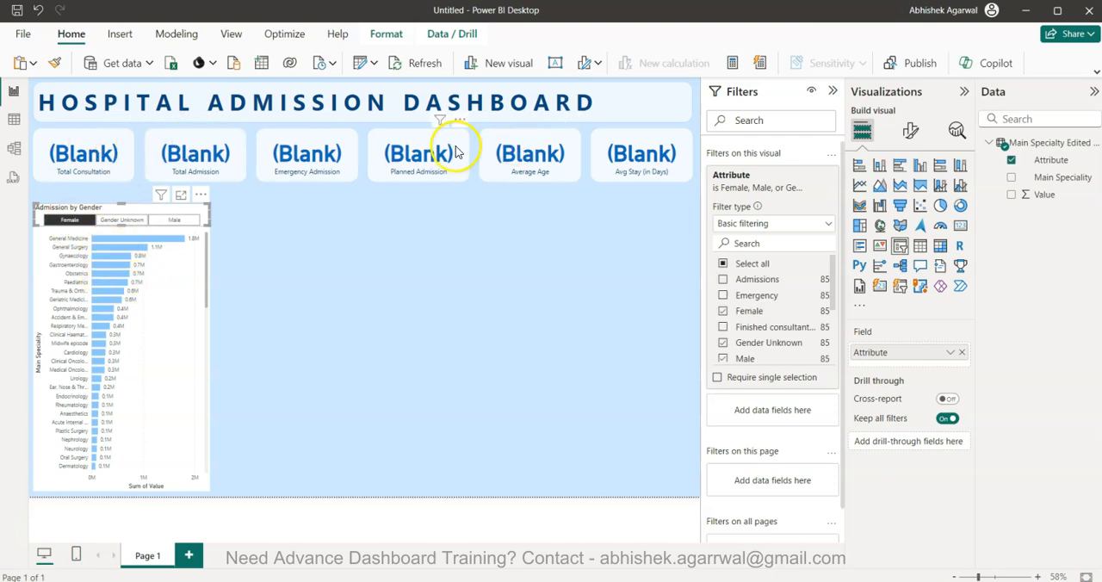
{"action": "left_click", "coordinate": [128, 220]}
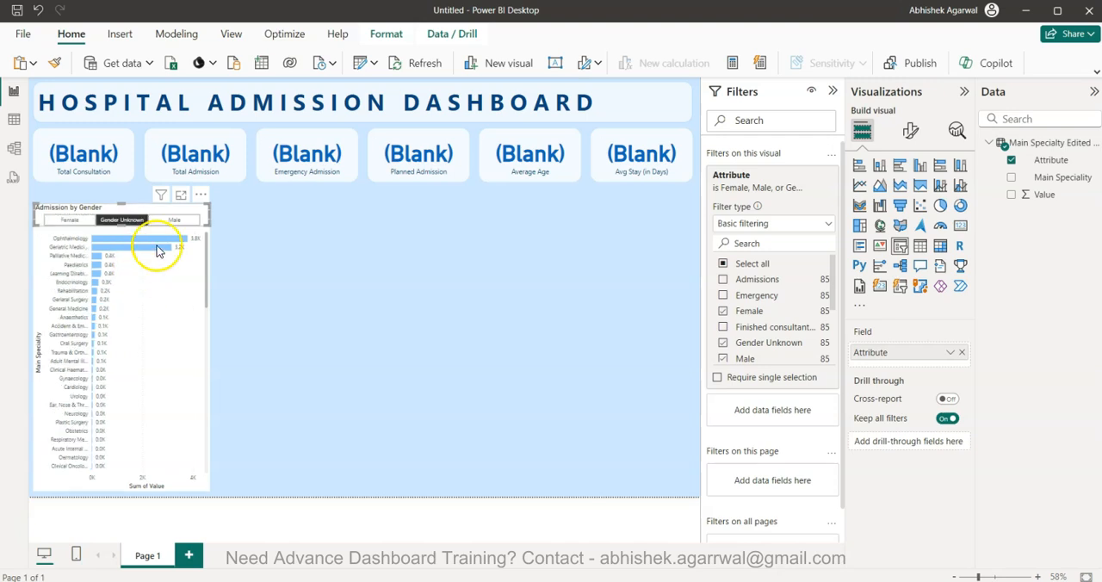
{"action": "left_click", "coordinate": [175, 220]}
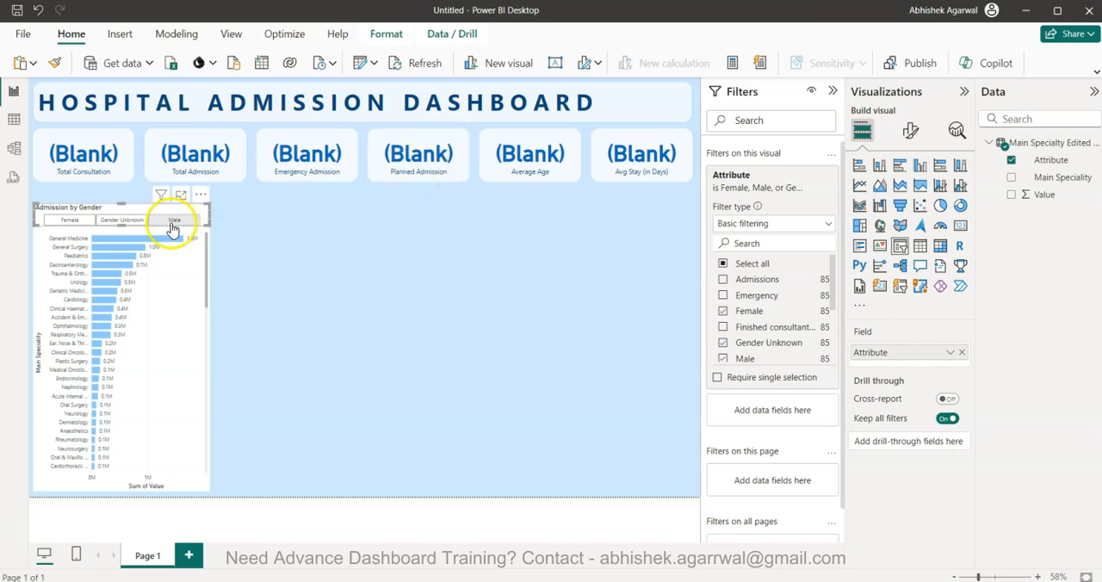
{"action": "left_click", "coordinate": [173, 223]}
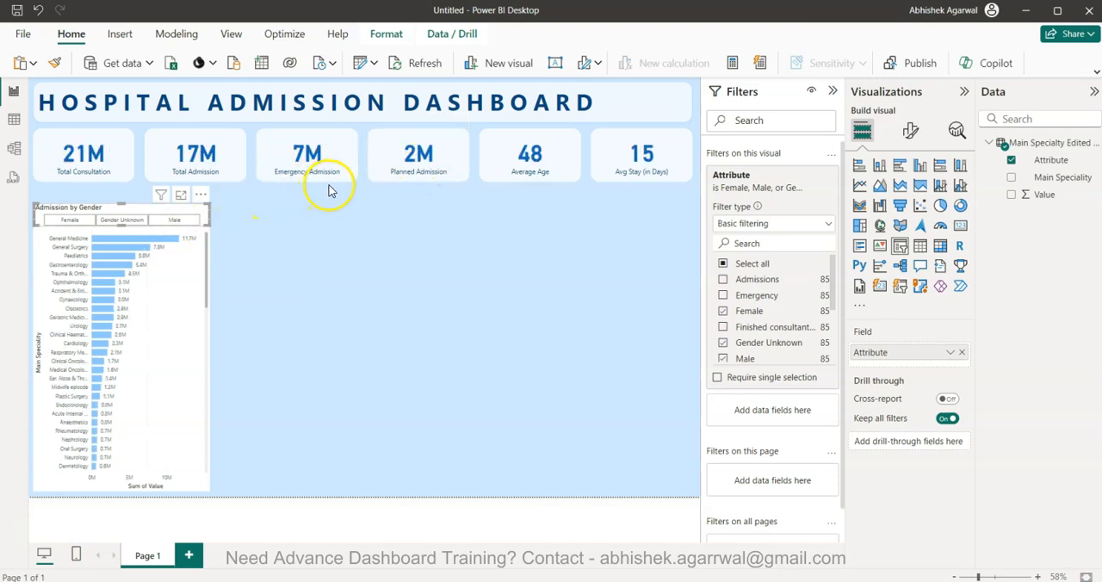
{"action": "left_click", "coordinate": [320, 249]}
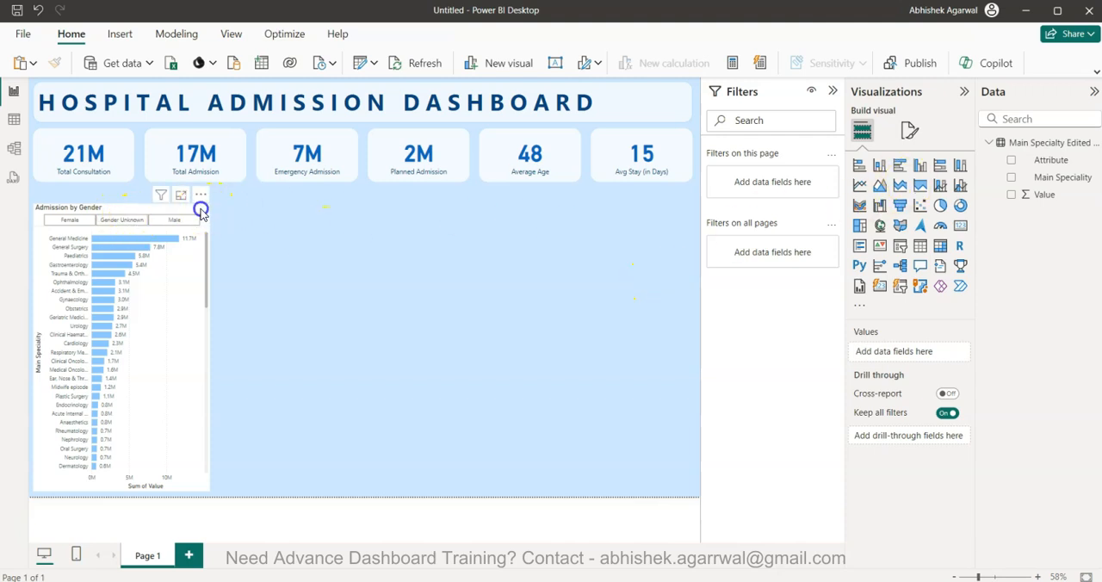
Set the gender slicer's header border colour to the lightest grey theme shade
{"action": "left_click", "coordinate": [200, 210]}
{"action": "left_click", "coordinate": [911, 129]}
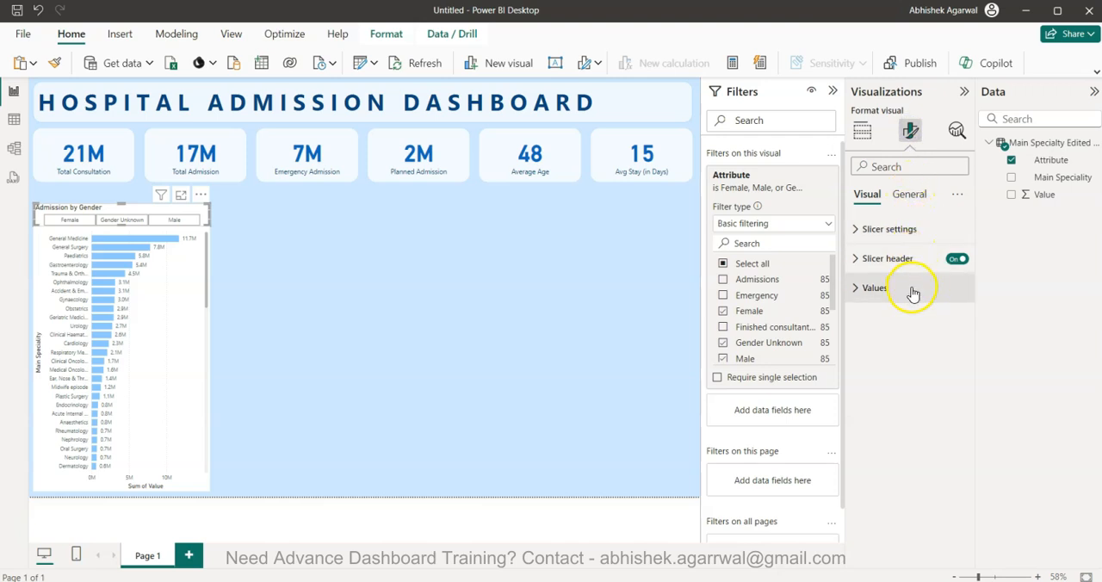
{"action": "left_click", "coordinate": [916, 228]}
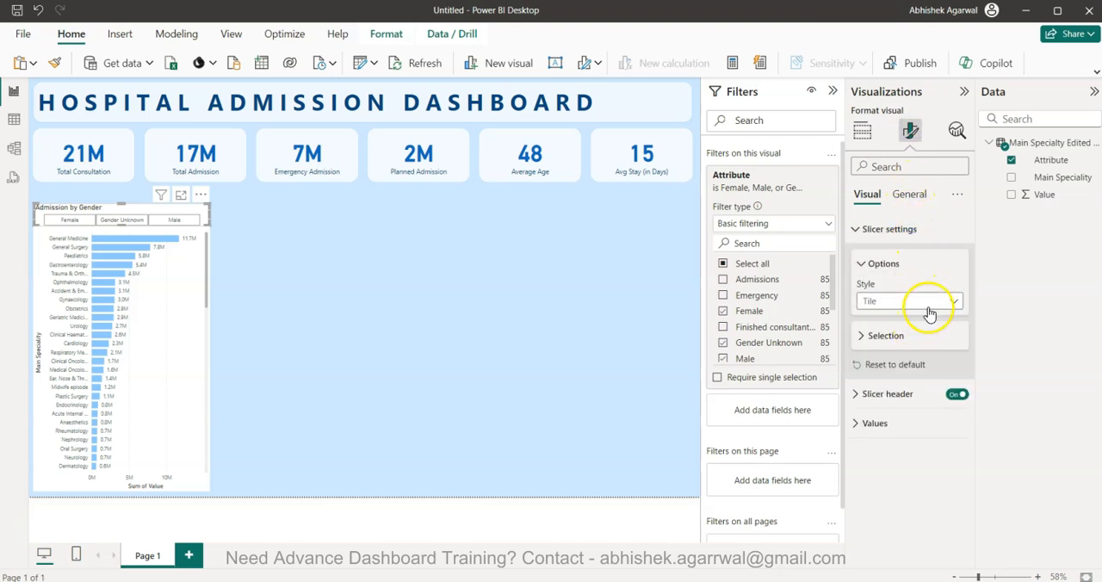
{"action": "left_click", "coordinate": [930, 335]}
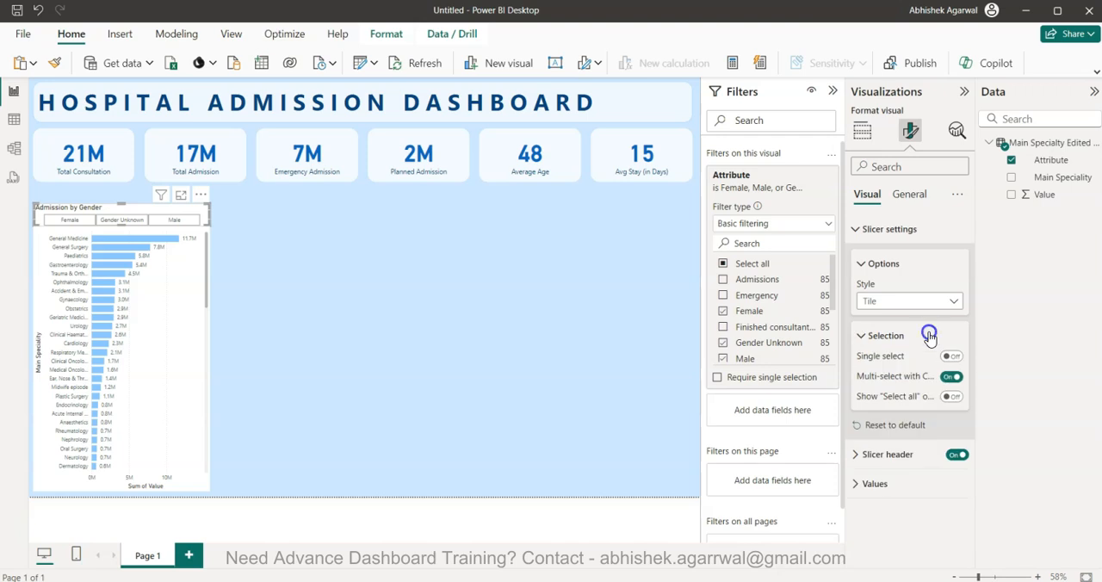
{"action": "left_click", "coordinate": [930, 335]}
{"action": "left_click", "coordinate": [909, 393]}
{"action": "scroll", "coordinate": [911, 396], "scroll_direction": "down", "scroll_amount": 2}
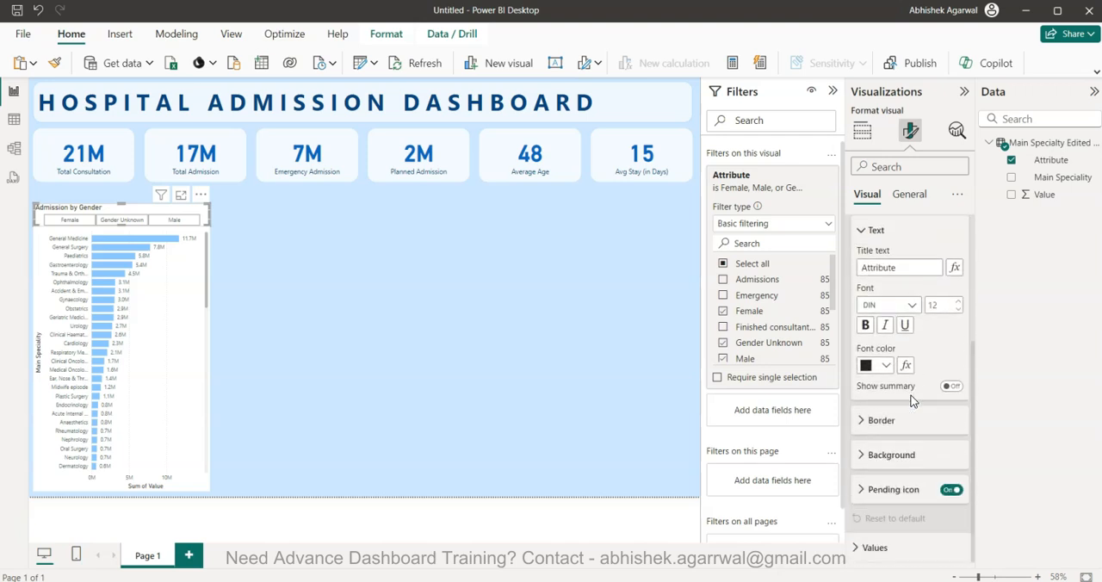
{"action": "left_click", "coordinate": [907, 421]}
{"action": "scroll", "coordinate": [906, 420], "scroll_direction": "down", "scroll_amount": 1}
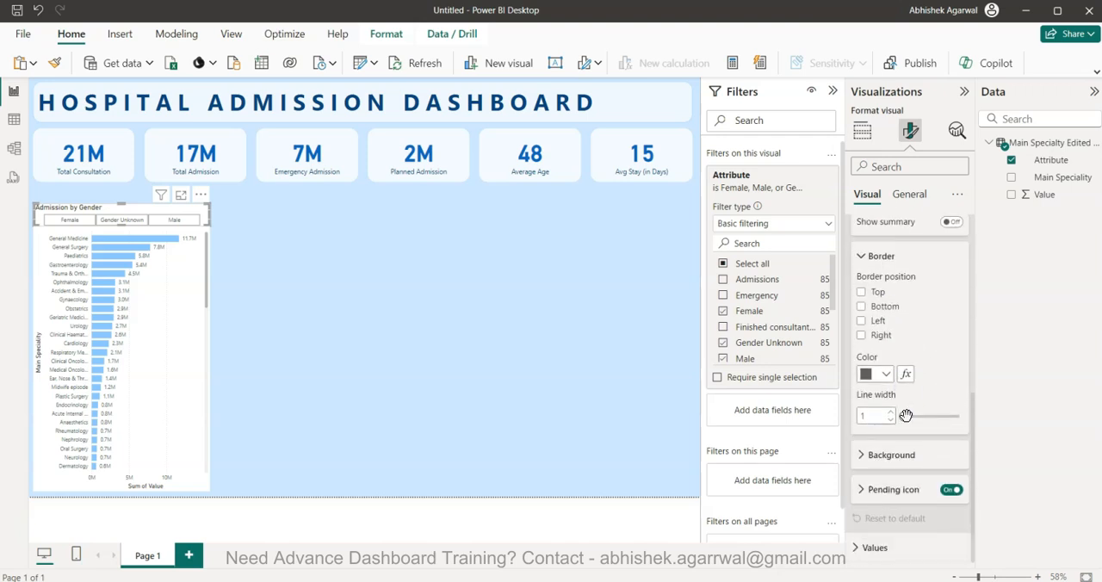
{"action": "left_click", "coordinate": [887, 376]}
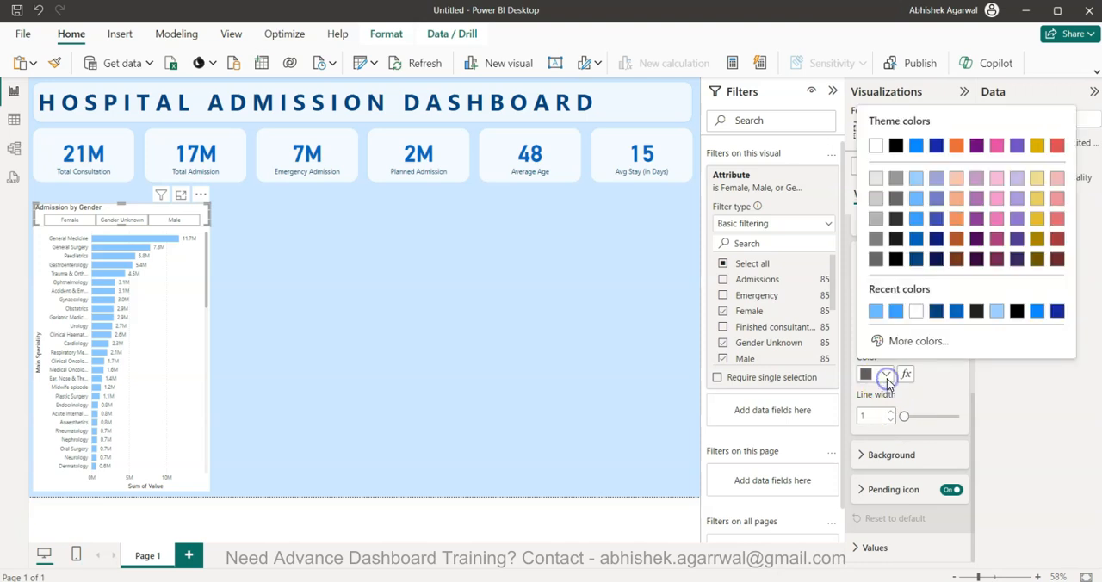
{"action": "left_click", "coordinate": [875, 178]}
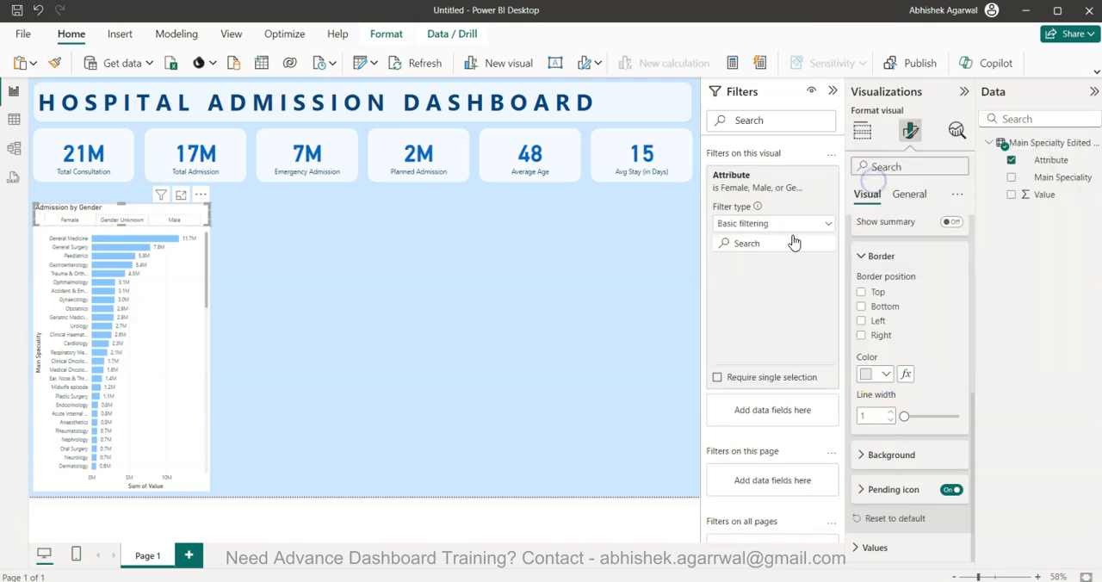
Darken the gender slicer's header border colour to the third grey shade under white
{"action": "left_click", "coordinate": [870, 374]}
{"action": "left_click", "coordinate": [874, 219]}
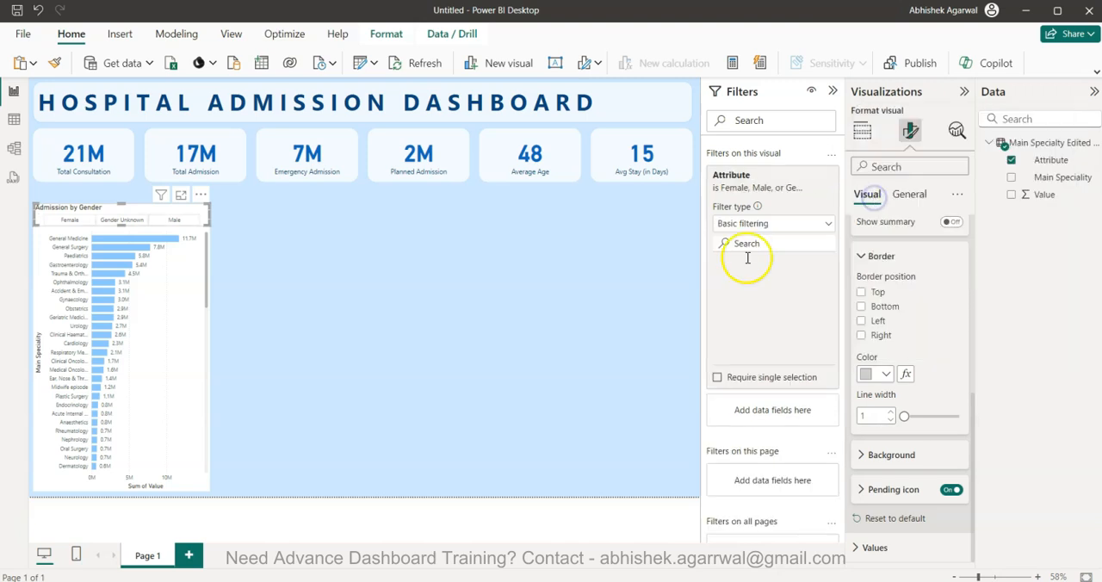
{"action": "left_click", "coordinate": [497, 334]}
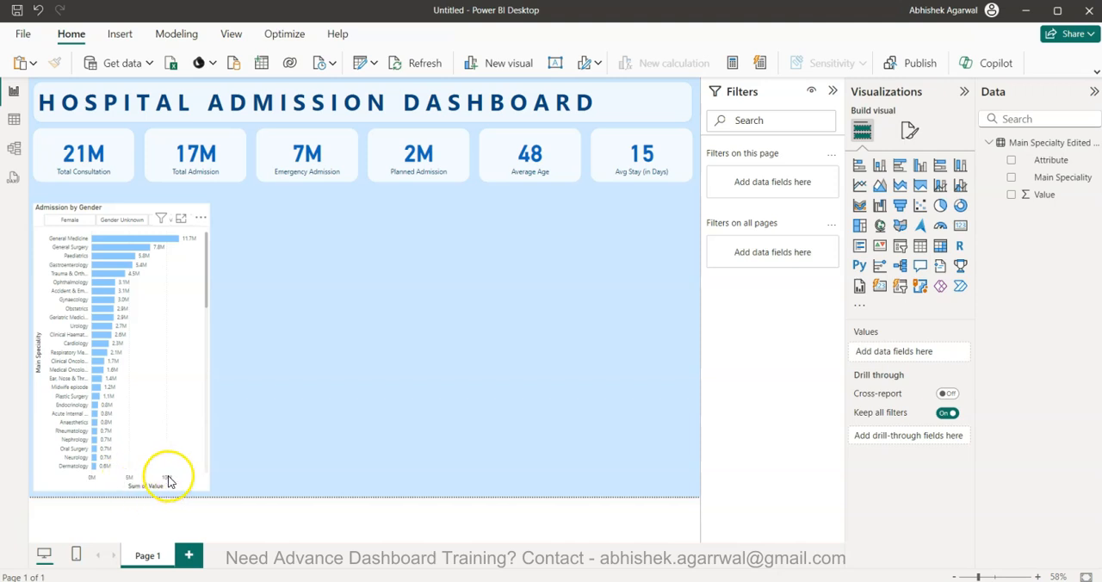
Turn off the X-axis values, the X-axis title and the Y-axis title of the Main Speciality bar chart
{"action": "left_click", "coordinate": [168, 480]}
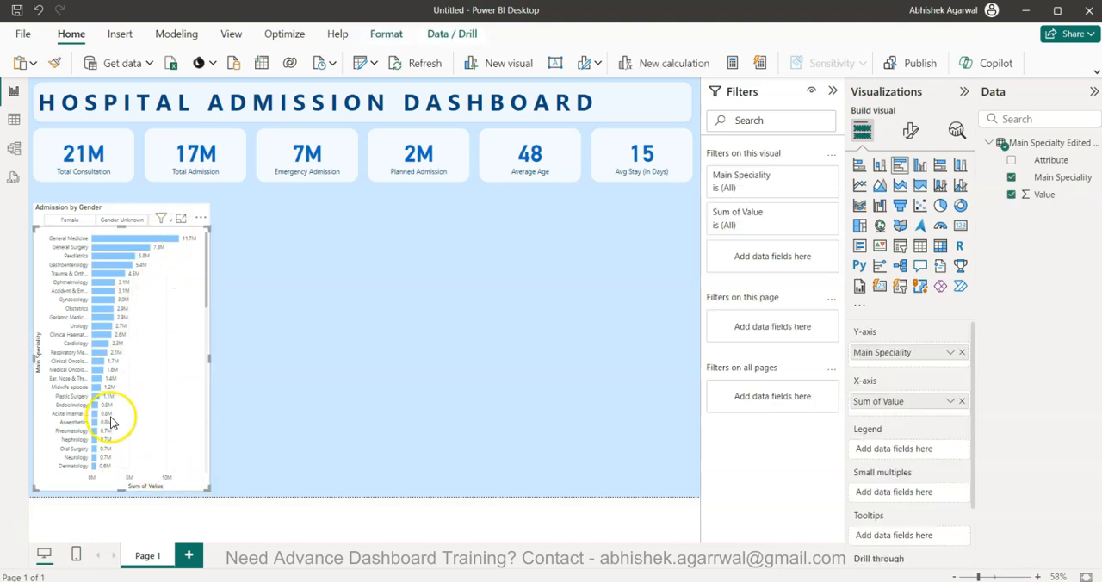
{"action": "left_click", "coordinate": [911, 131]}
{"action": "left_click", "coordinate": [900, 259]}
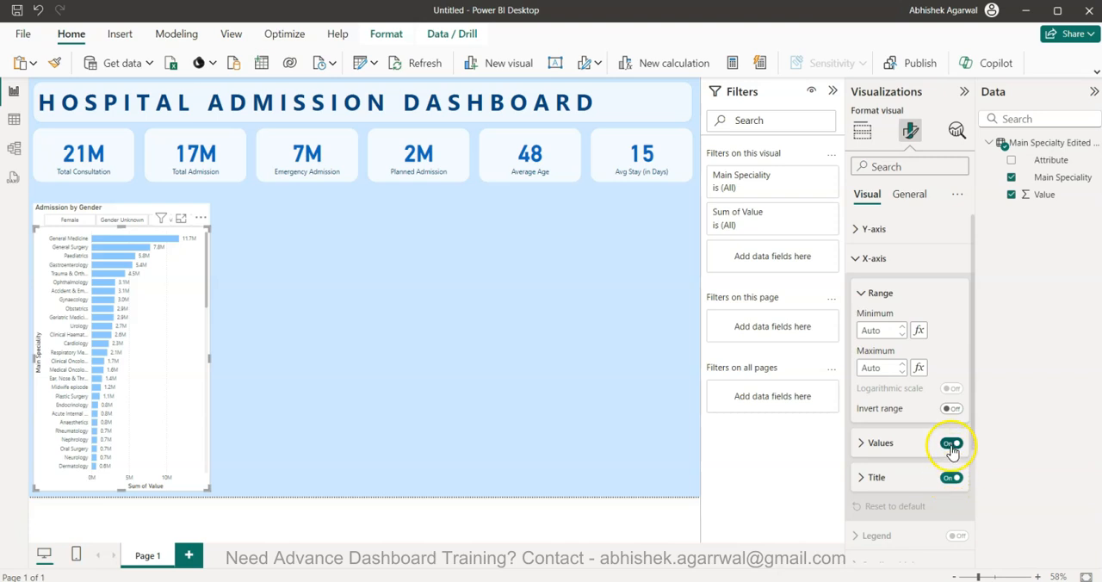
{"action": "left_click", "coordinate": [951, 443]}
{"action": "left_click", "coordinate": [952, 478]}
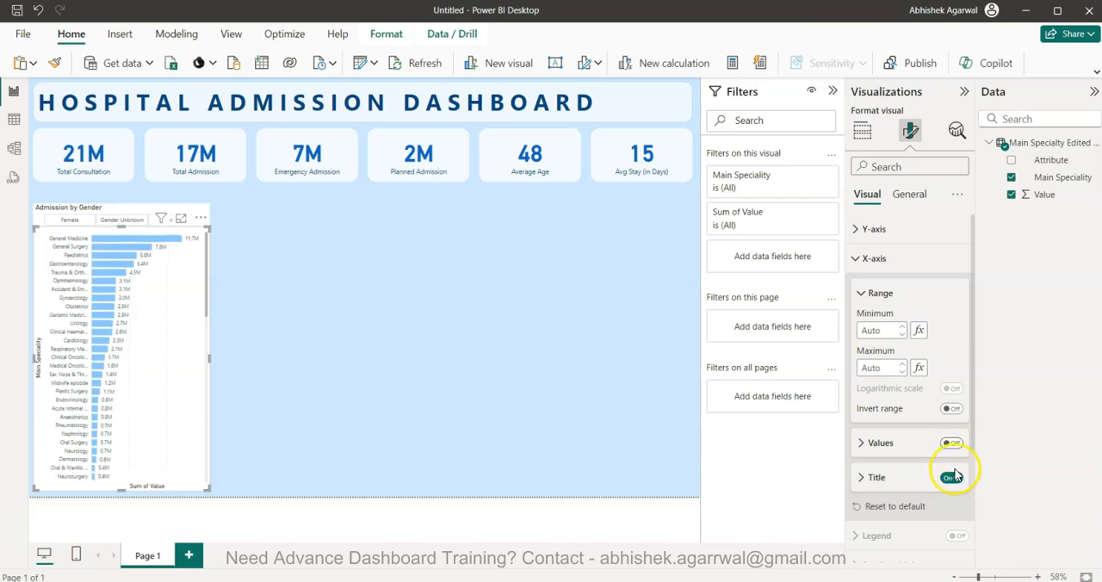
{"action": "left_click", "coordinate": [915, 227]}
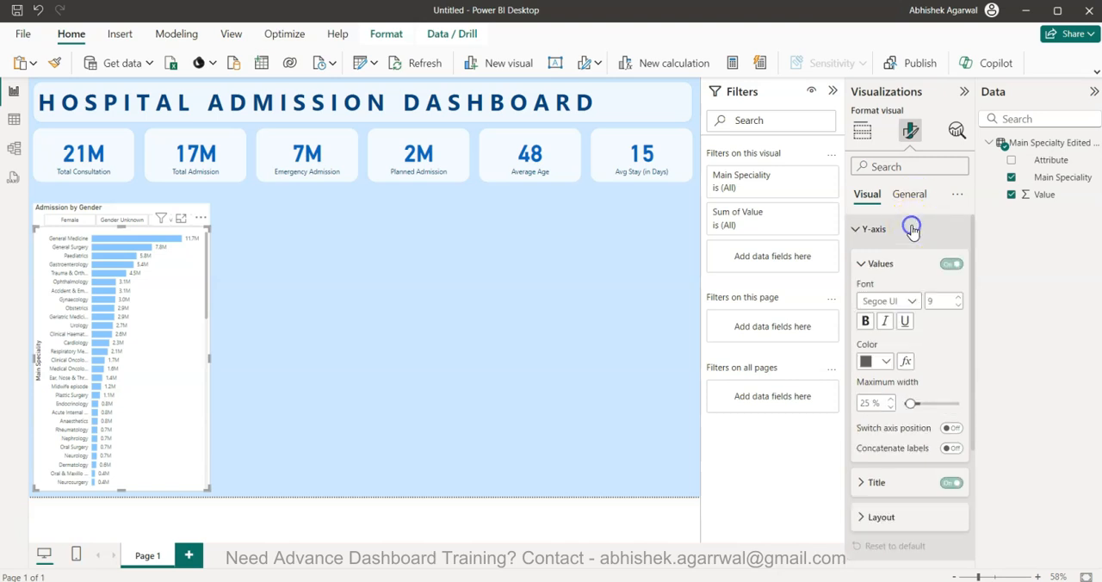
{"action": "left_click", "coordinate": [950, 482]}
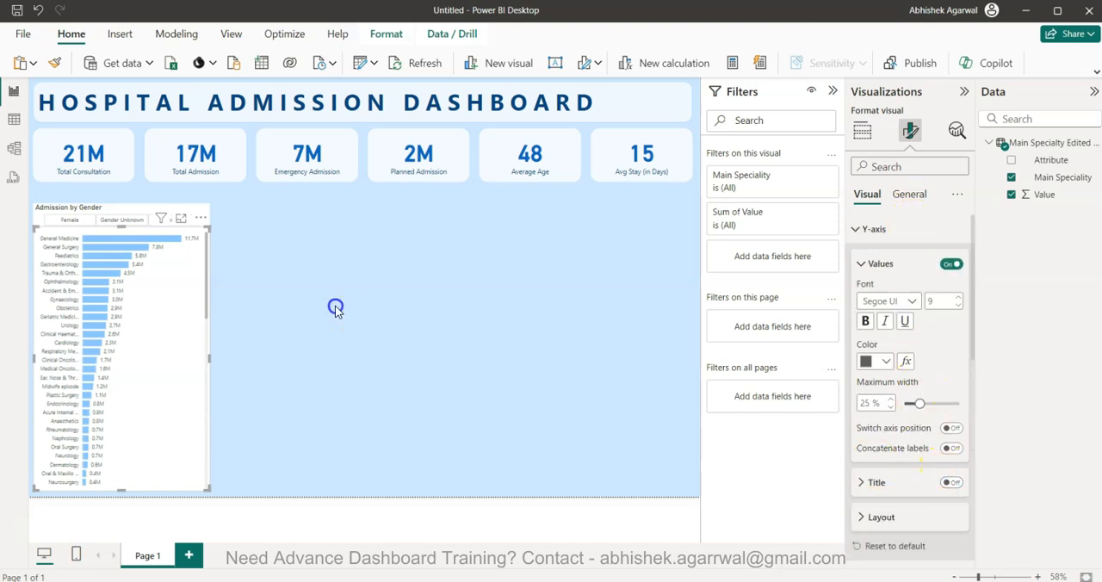
{"action": "left_click", "coordinate": [336, 308]}
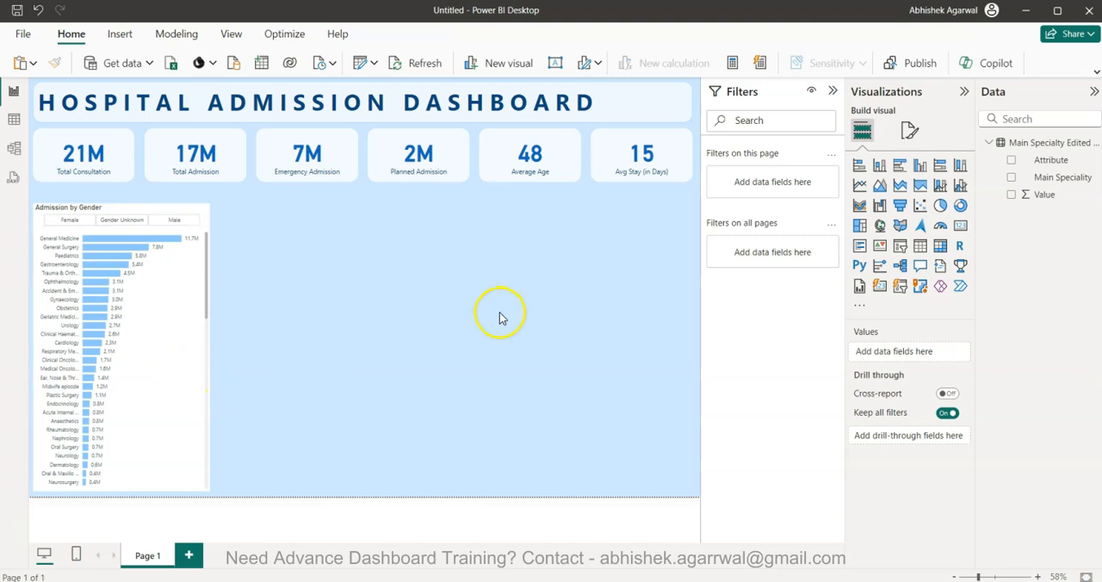
Move the Admission by Gender slicer up beneath the KPI cards and extend the bar chart's upper edge to meet it
{"action": "left_click", "coordinate": [134, 210]}
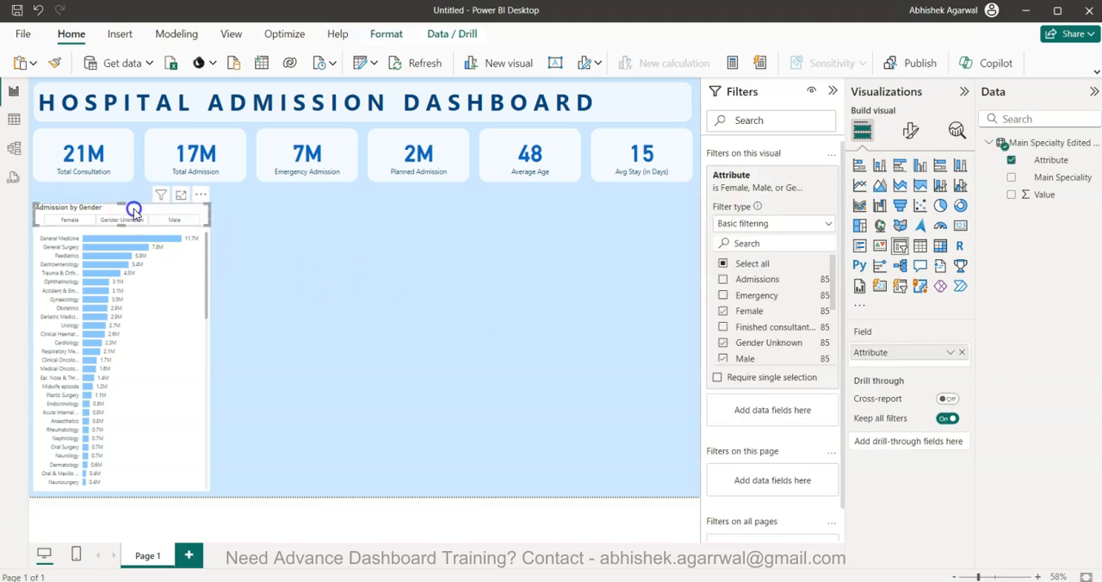
{"action": "left_click_drag", "start_coordinate": [133, 207], "coordinate": [133, 197]}
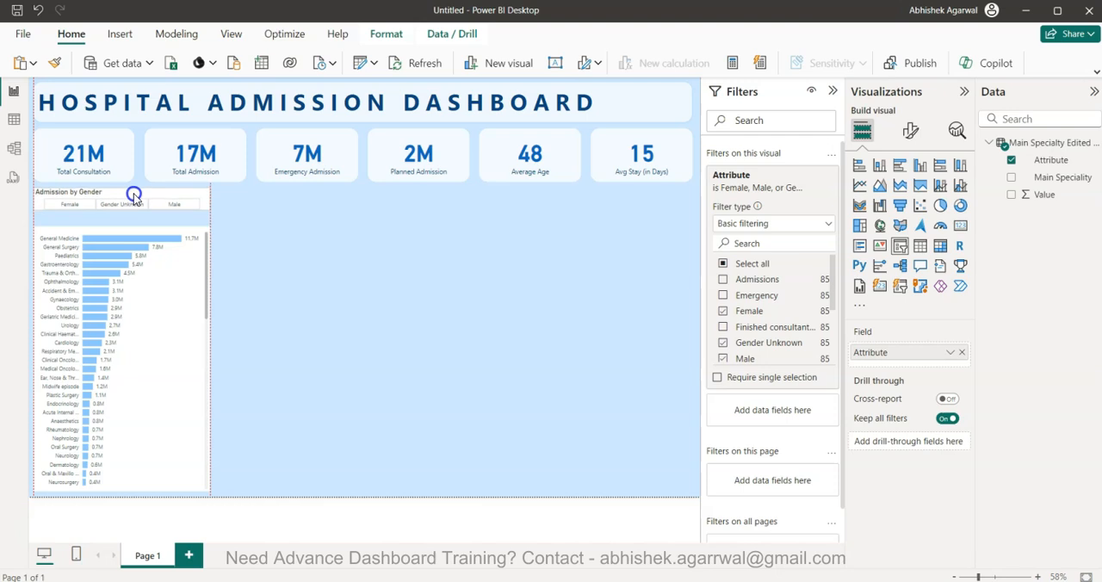
{"action": "left_click", "coordinate": [185, 269]}
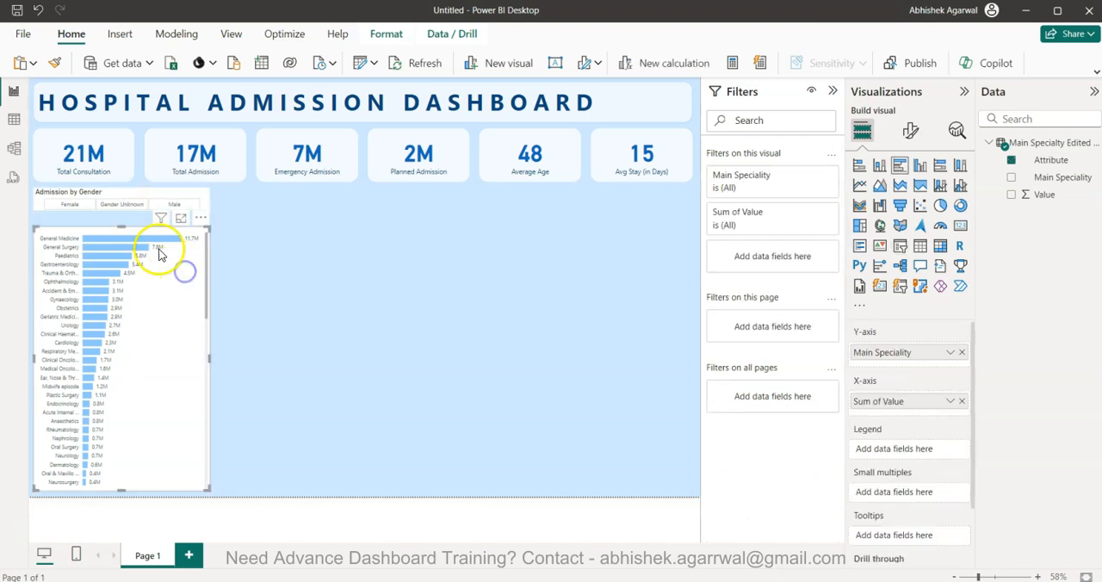
{"action": "left_click", "coordinate": [121, 229]}
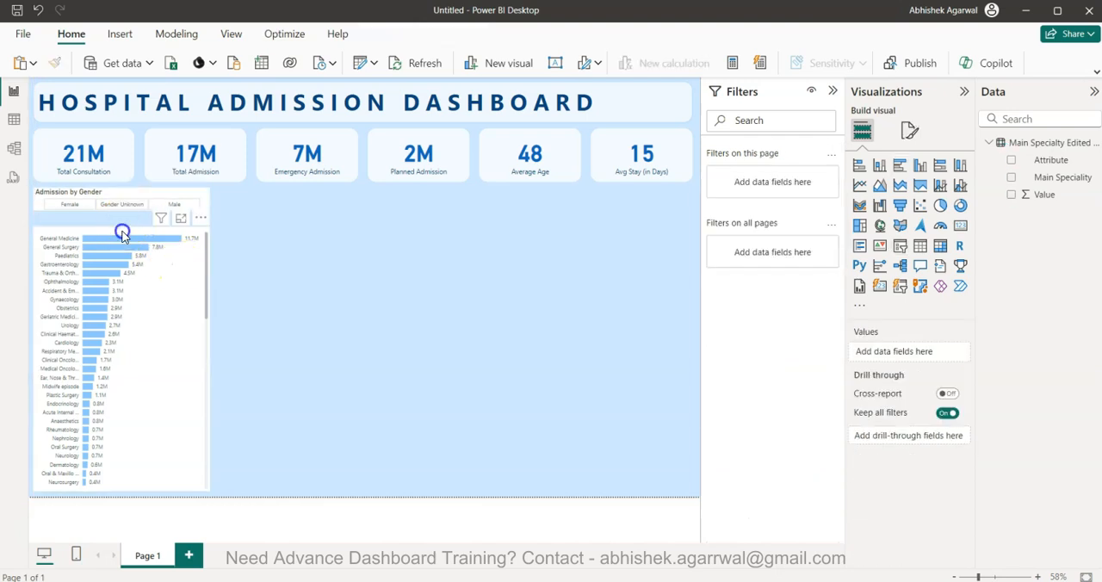
{"action": "left_click", "coordinate": [122, 228]}
{"action": "left_click_drag", "start_coordinate": [122, 228], "coordinate": [121, 216]}
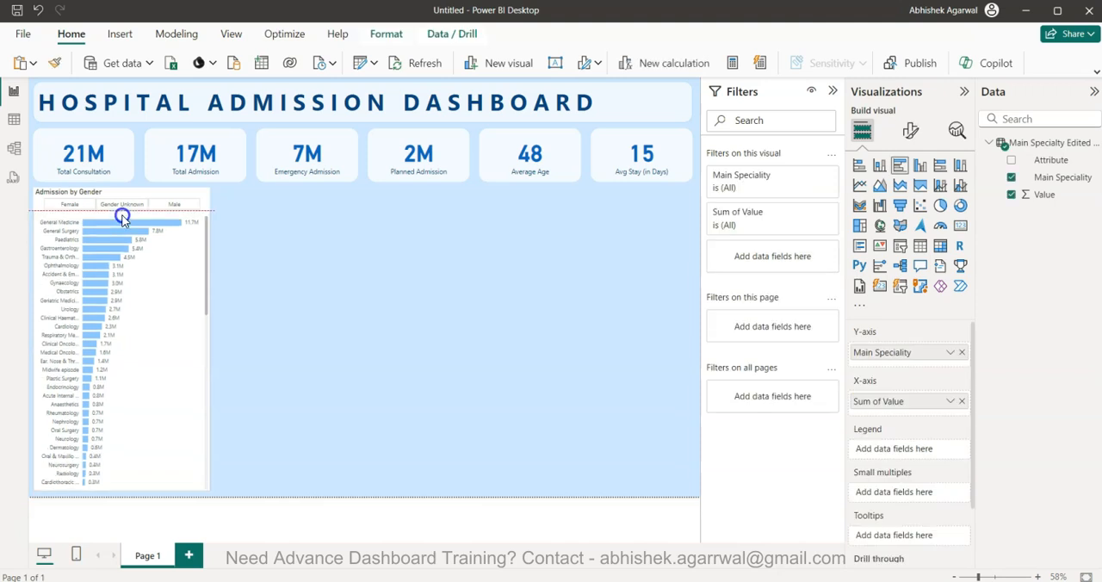
Insert a clustered column chart and size it beside the gender slicer, spanning the upper half of the space below the KPI cards
{"action": "left_click", "coordinate": [375, 346]}
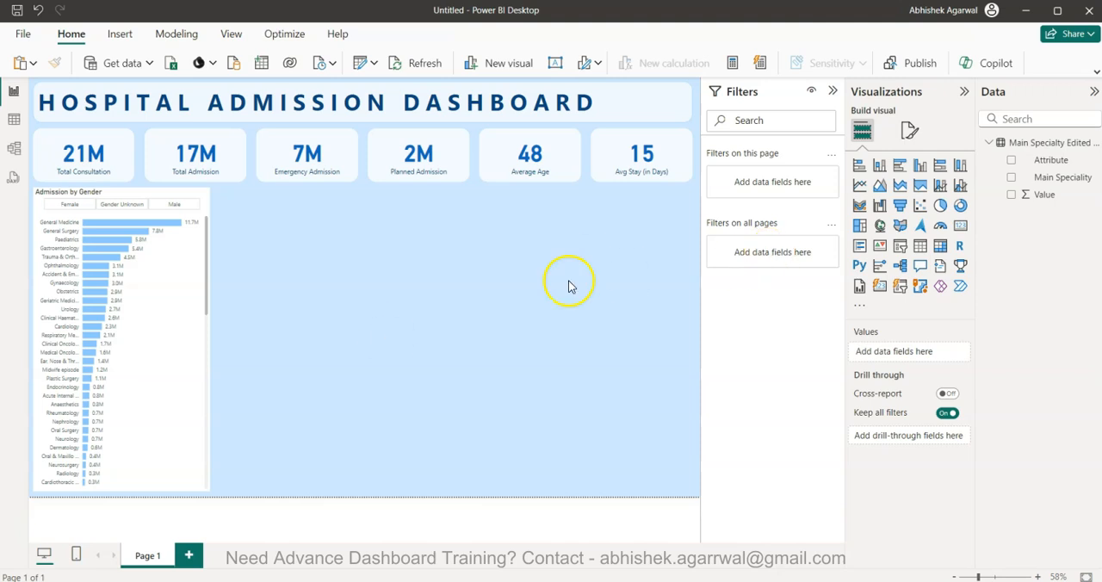
{"action": "left_click", "coordinate": [920, 166]}
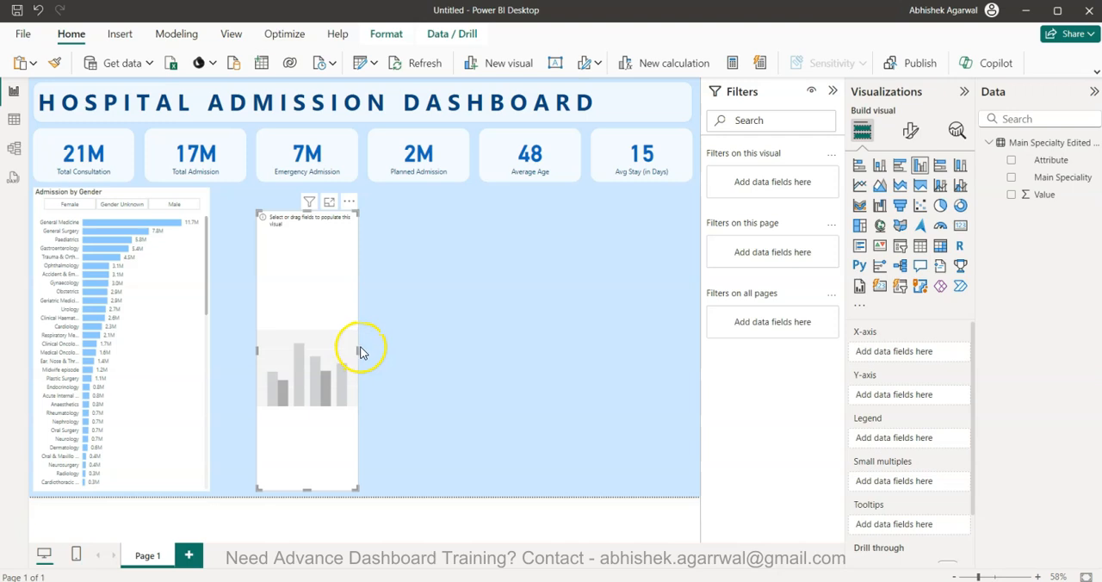
{"action": "left_click_drag", "start_coordinate": [357, 349], "coordinate": [469, 347]}
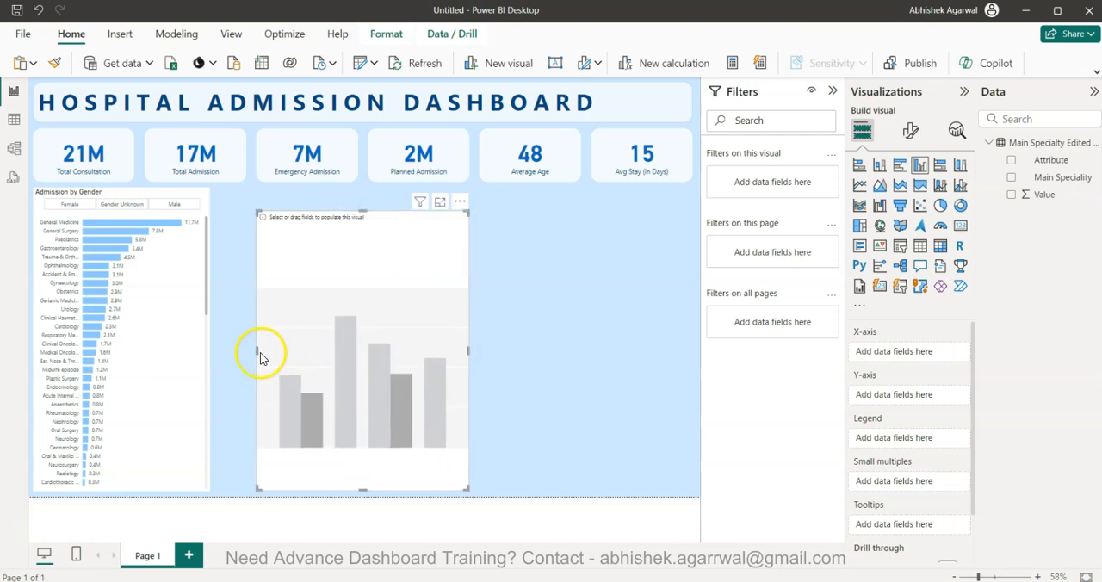
{"action": "left_click_drag", "start_coordinate": [255, 349], "coordinate": [216, 345]}
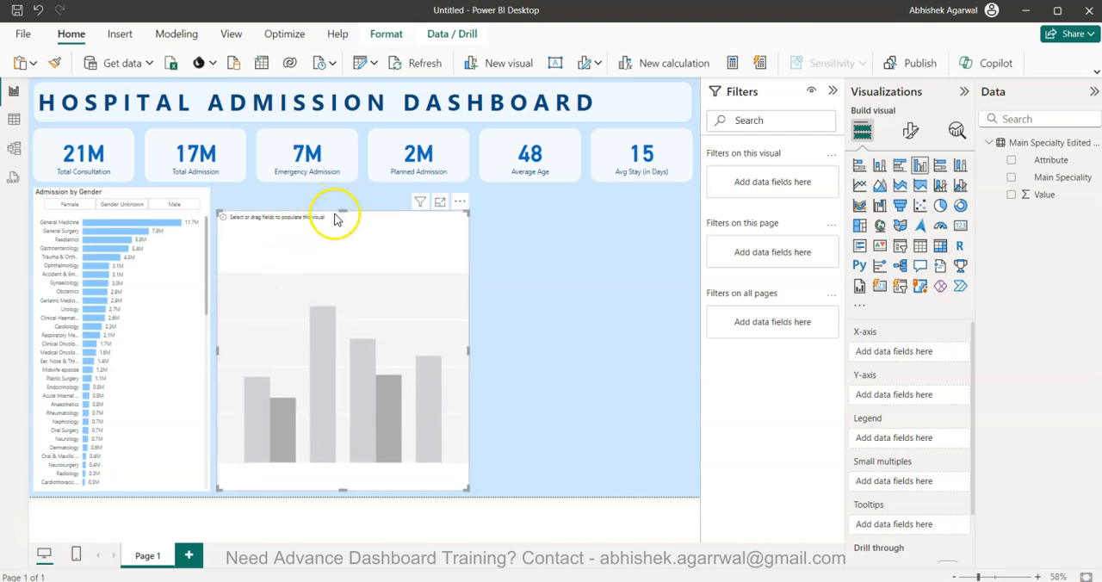
{"action": "left_click_drag", "start_coordinate": [344, 211], "coordinate": [347, 190]}
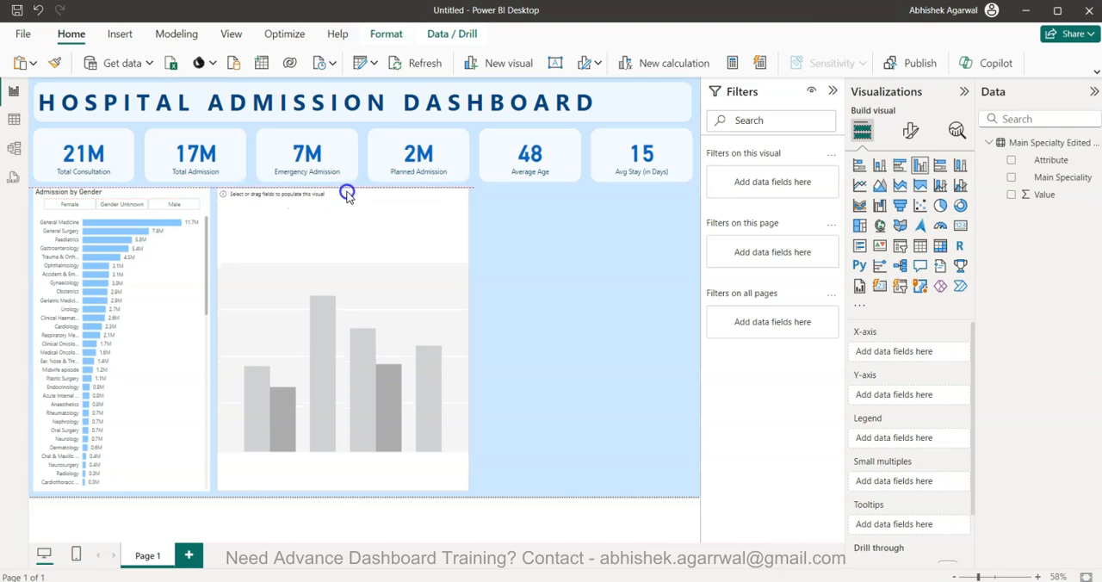
{"action": "left_click_drag", "start_coordinate": [338, 488], "coordinate": [343, 321]}
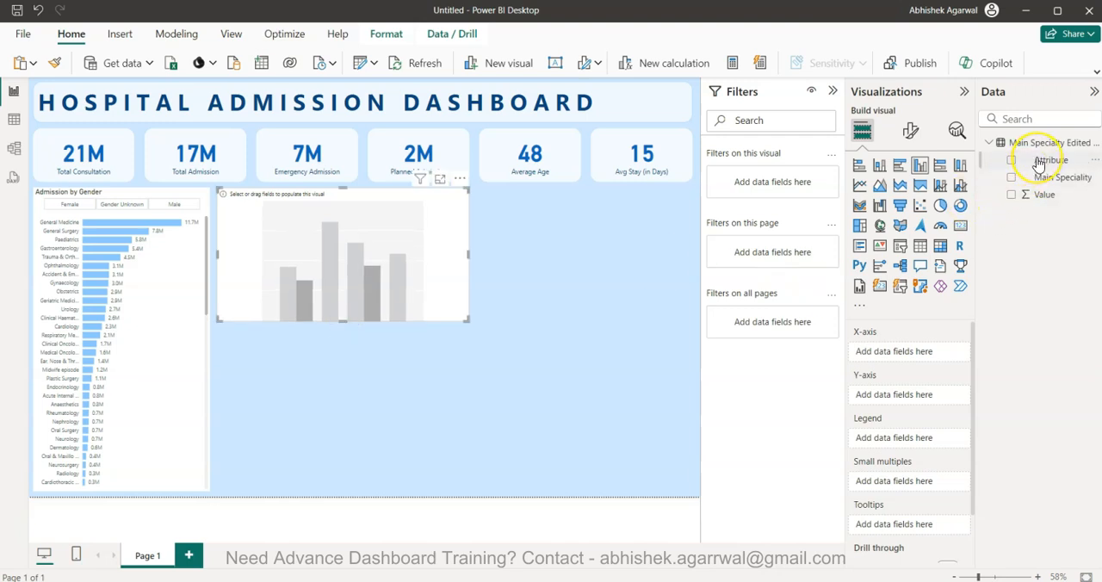
Put Main Speciality on the column chart's X-axis and filter the visual to the Attribute value Mean length of stay
{"action": "left_click_drag", "start_coordinate": [1037, 177], "coordinate": [900, 349]}
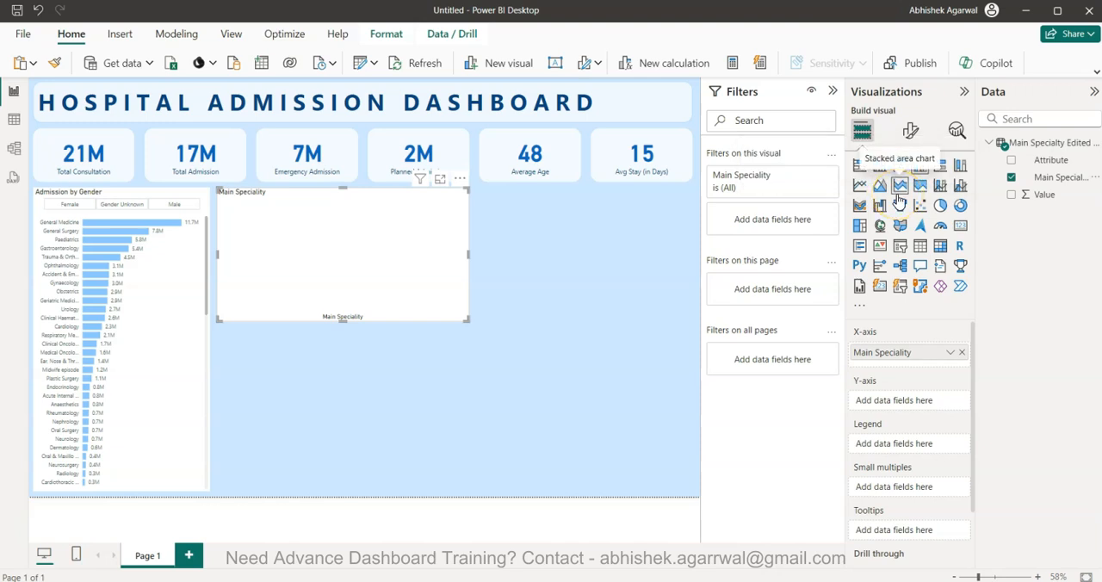
{"action": "left_click_drag", "start_coordinate": [1051, 161], "coordinate": [780, 223]}
{"action": "scroll", "coordinate": [750, 301], "scroll_direction": "down", "scroll_amount": 5}
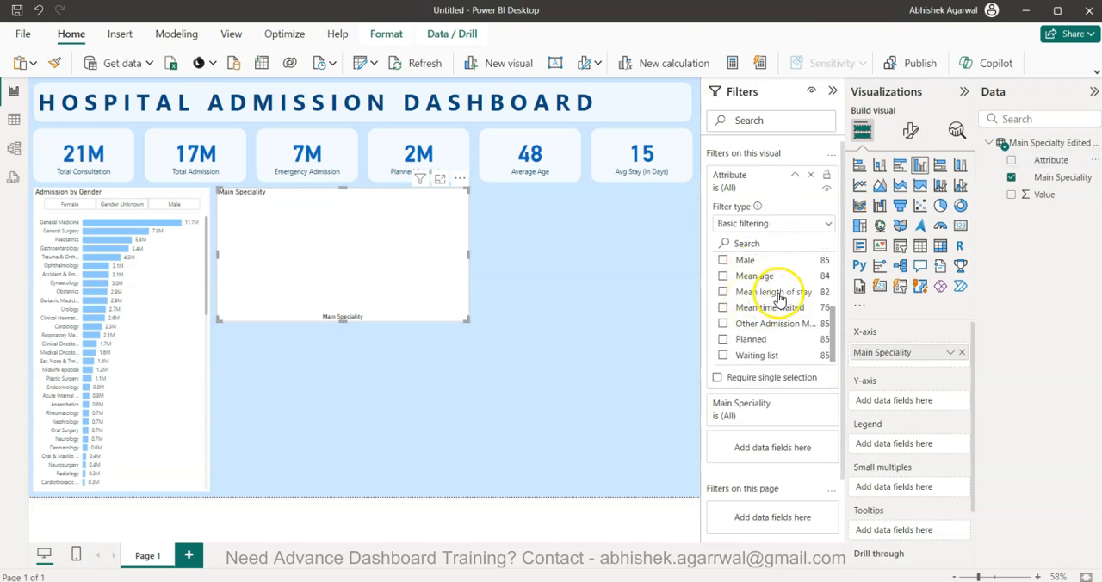
{"action": "left_click", "coordinate": [778, 293]}
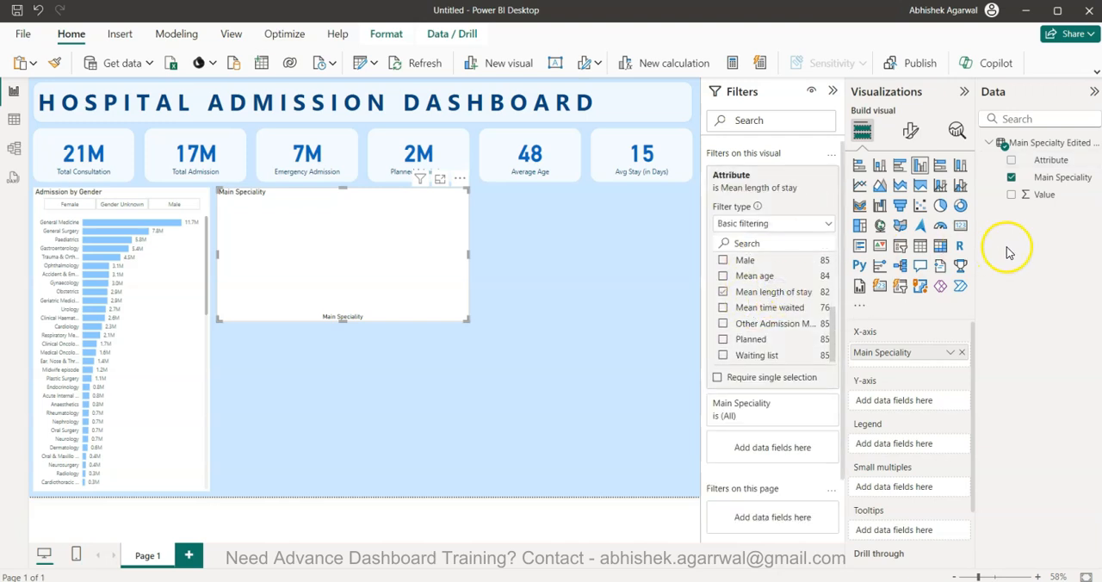
Add Value to the column chart's Y-axis and aggregate it as Average
{"action": "left_click_drag", "start_coordinate": [1040, 196], "coordinate": [904, 399]}
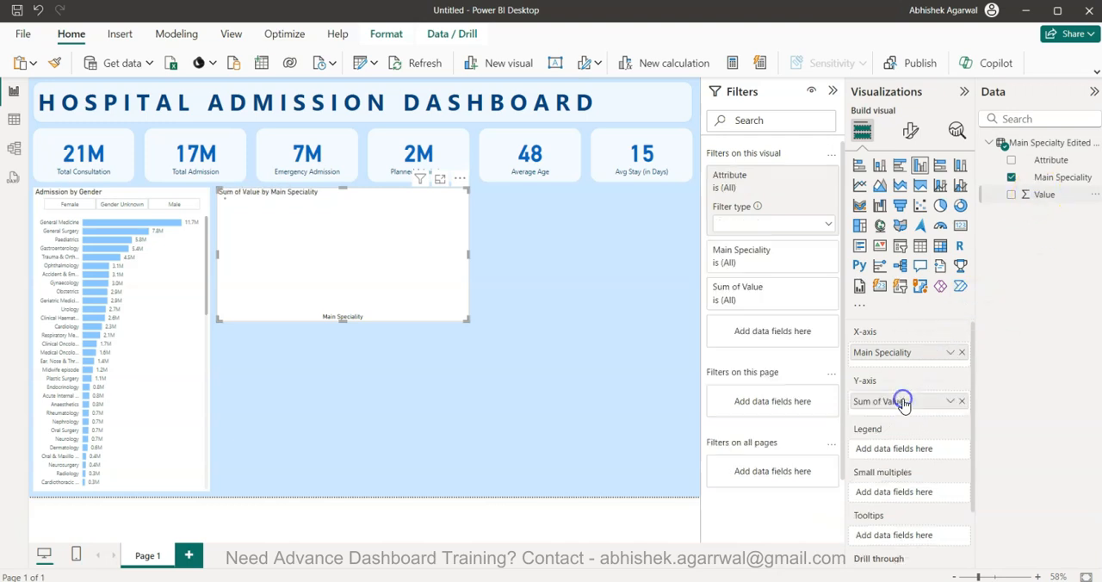
{"action": "left_click", "coordinate": [950, 403]}
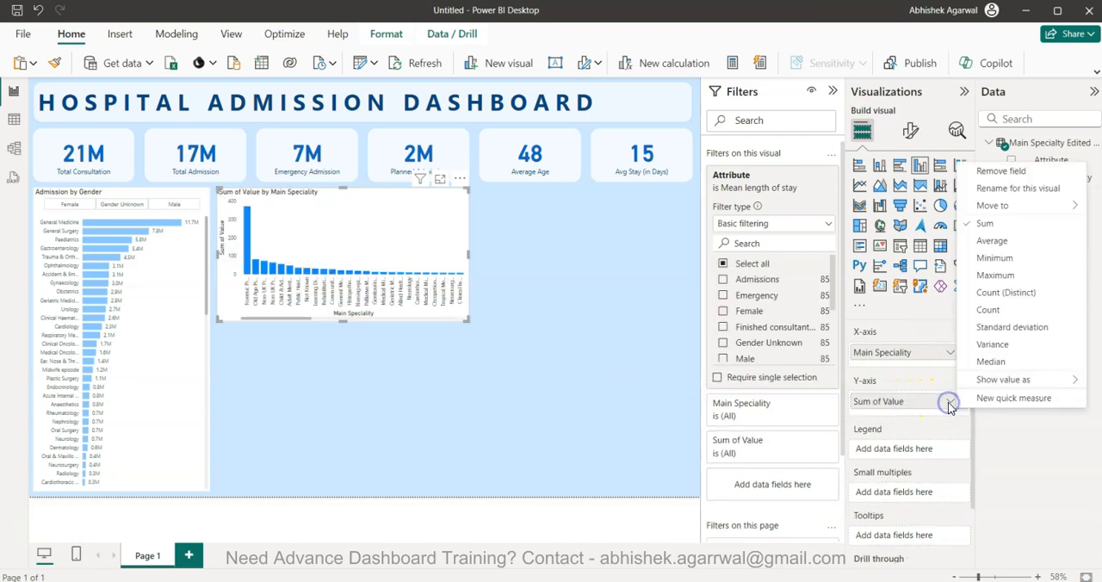
{"action": "left_click", "coordinate": [998, 242]}
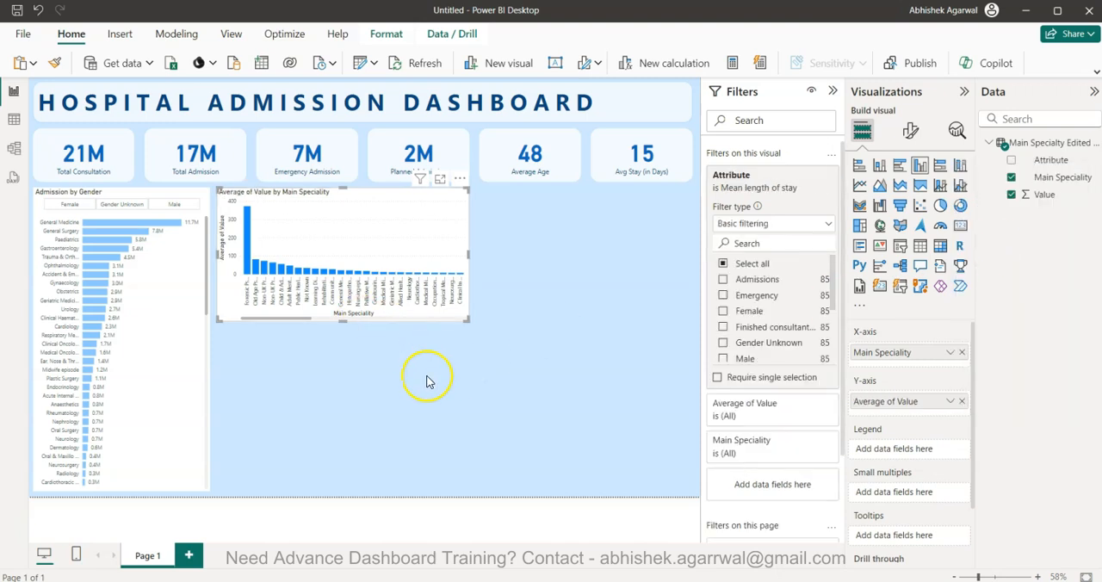
Turn on the column chart's data labels and copy the Main Speciality bar chart's formatting onto it
{"action": "left_click", "coordinate": [911, 130]}
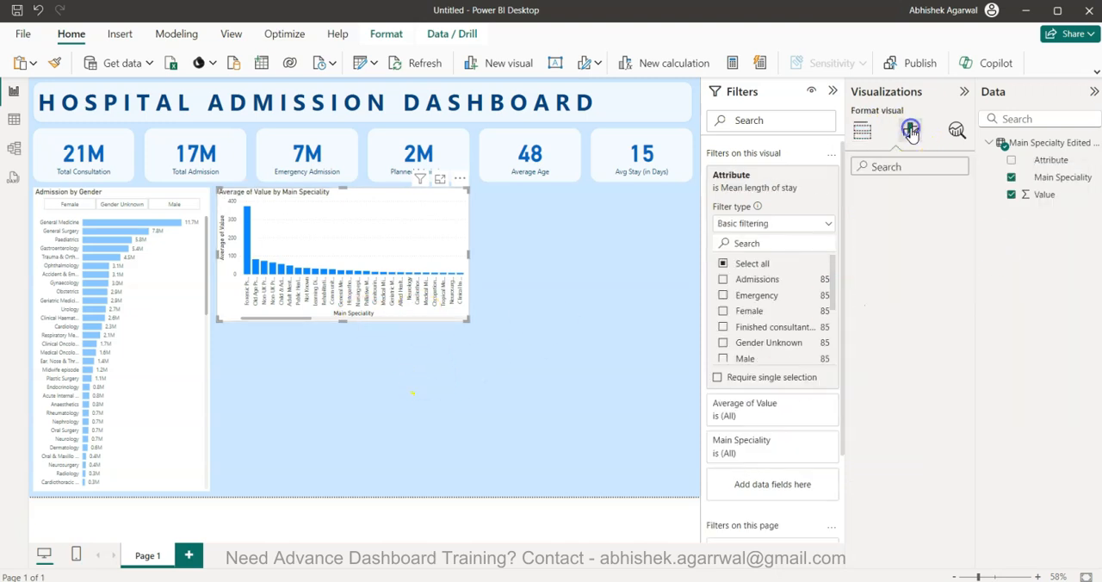
{"action": "left_click", "coordinate": [956, 435]}
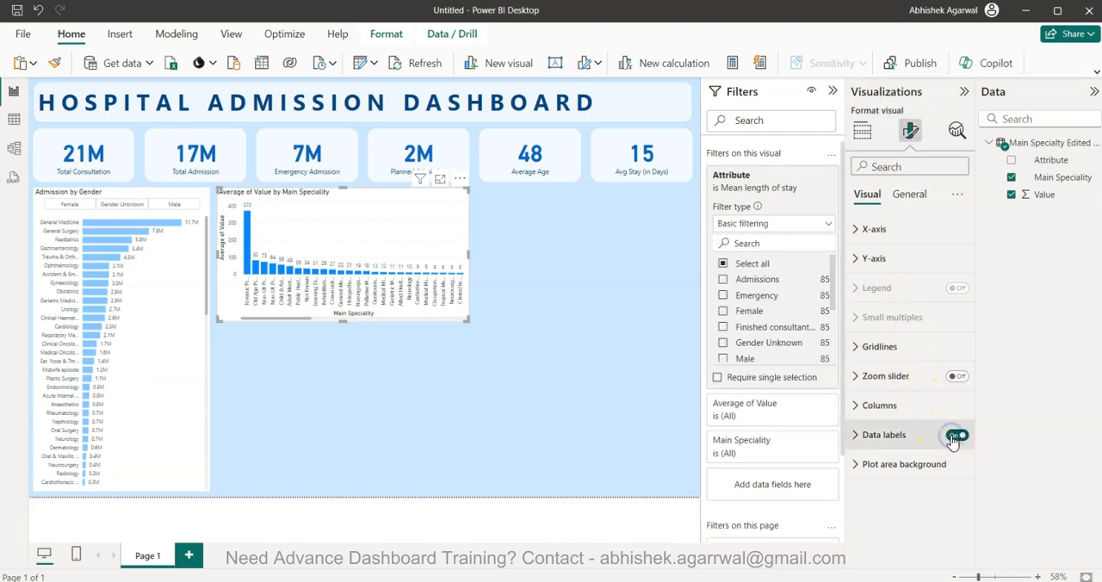
{"action": "left_click", "coordinate": [157, 353]}
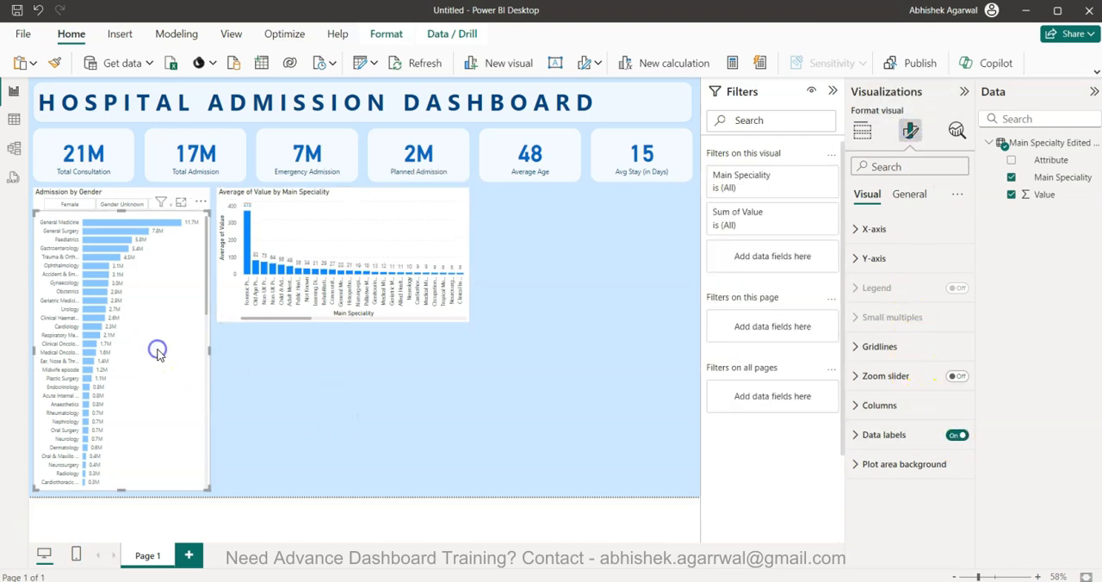
{"action": "left_click", "coordinate": [55, 63]}
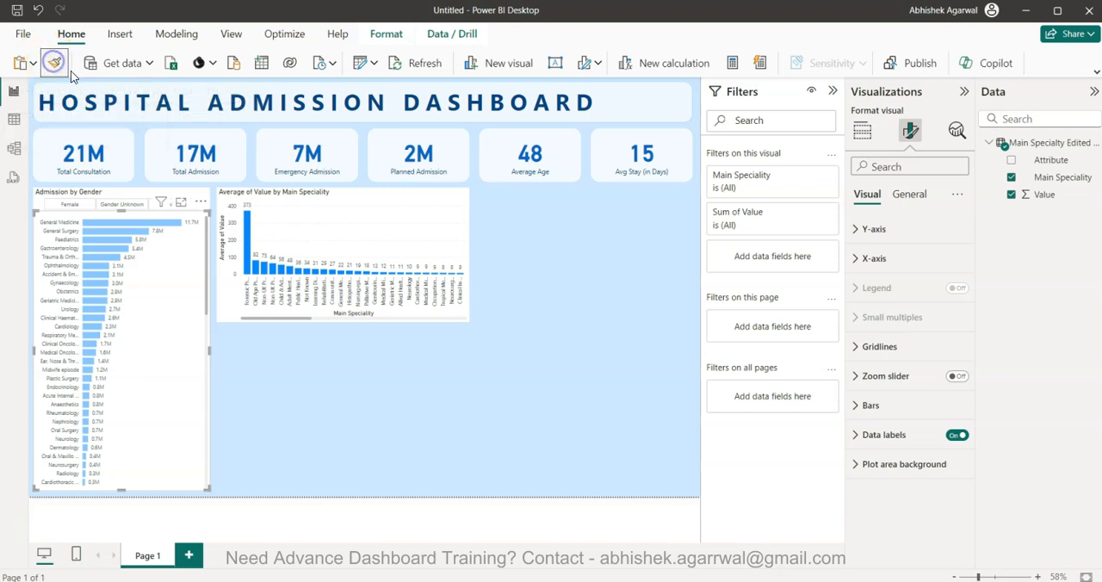
{"action": "left_click", "coordinate": [308, 226]}
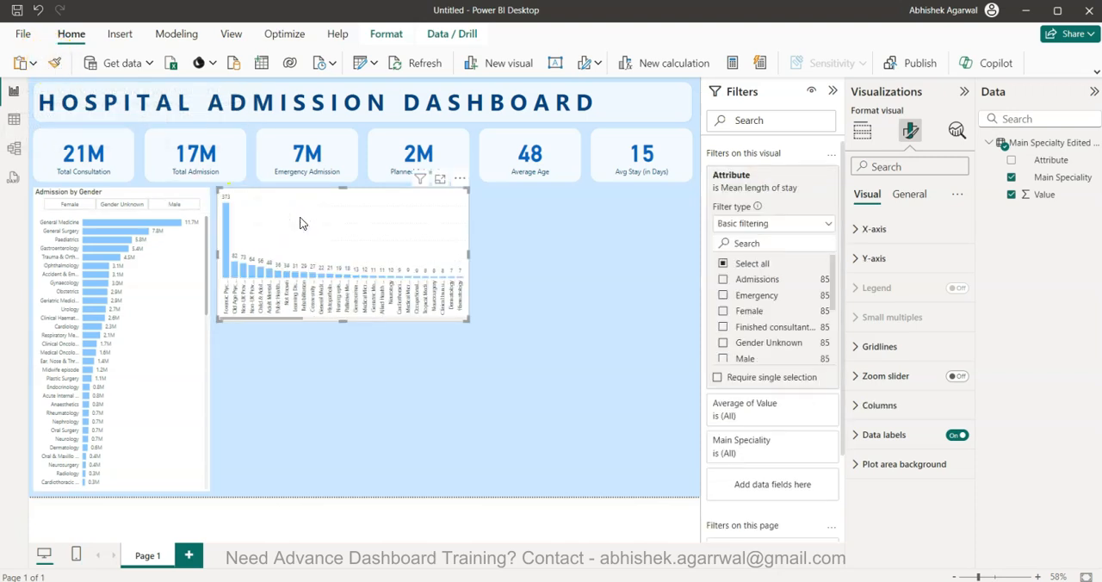
{"action": "left_click", "coordinate": [424, 389]}
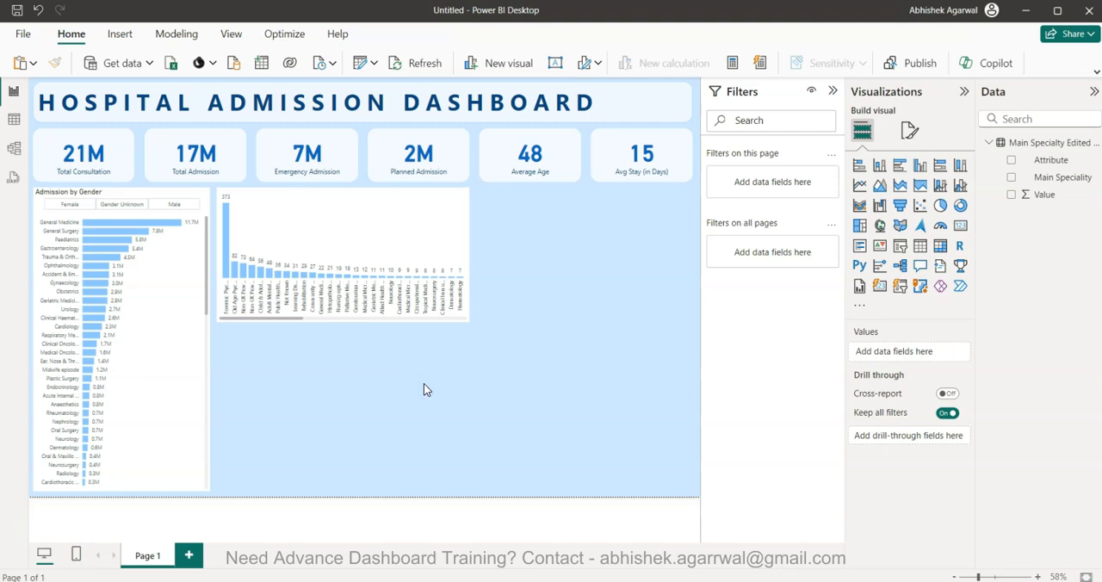
Add an average line for Average of Value to the column chart and turn on the line's data label
{"action": "left_click", "coordinate": [358, 239]}
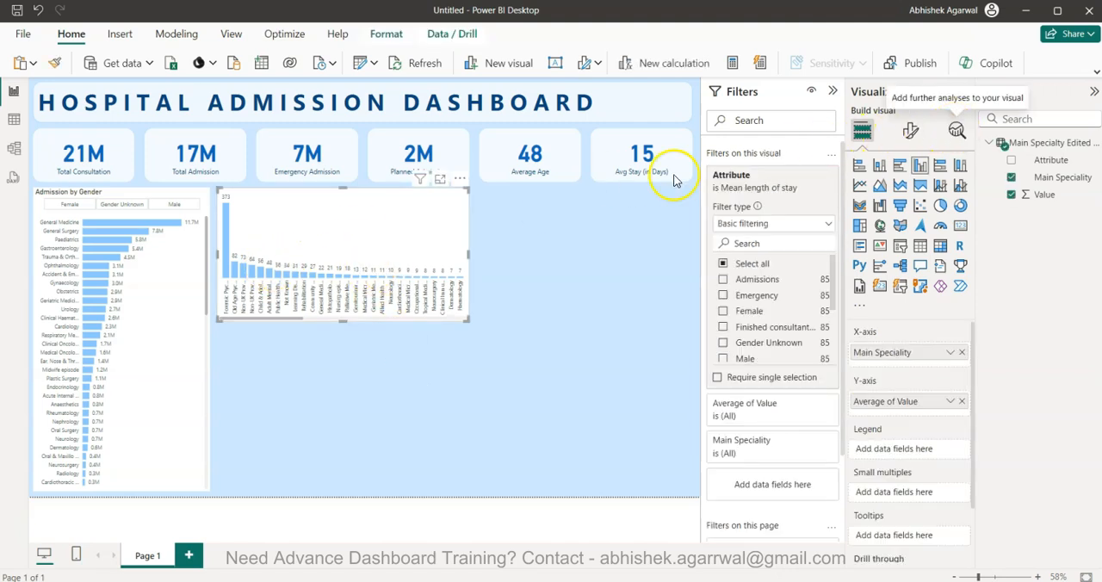
{"action": "left_click", "coordinate": [957, 131]}
{"action": "left_click", "coordinate": [906, 284]}
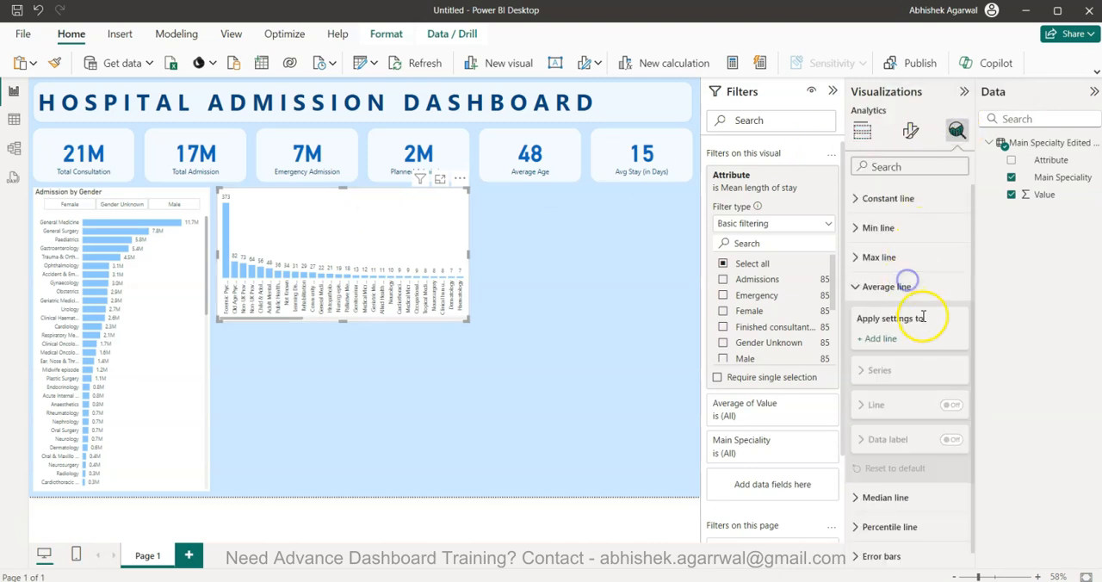
{"action": "left_click", "coordinate": [887, 339]}
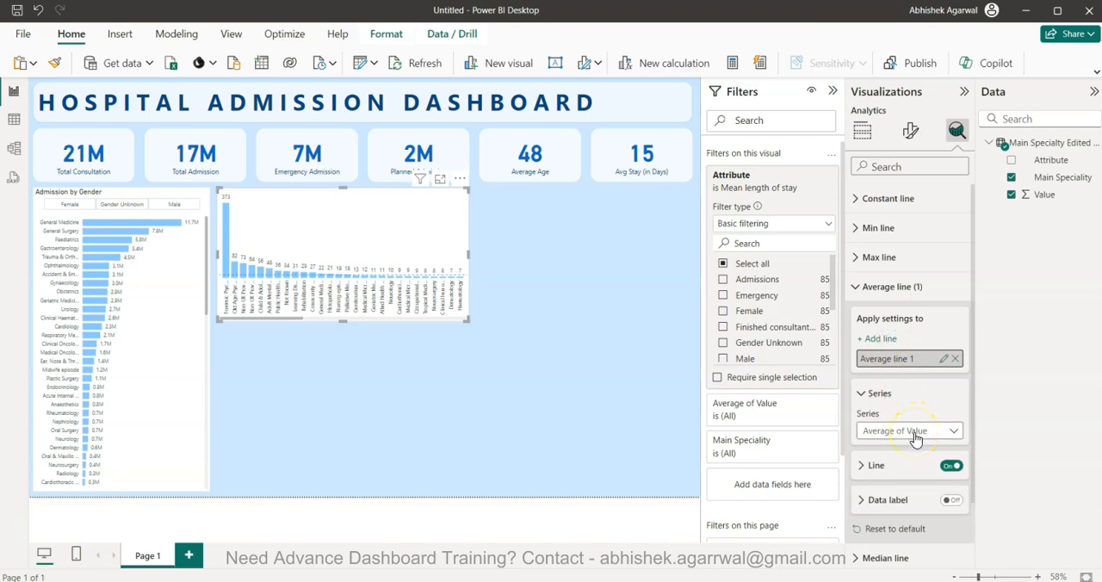
{"action": "left_click", "coordinate": [951, 500]}
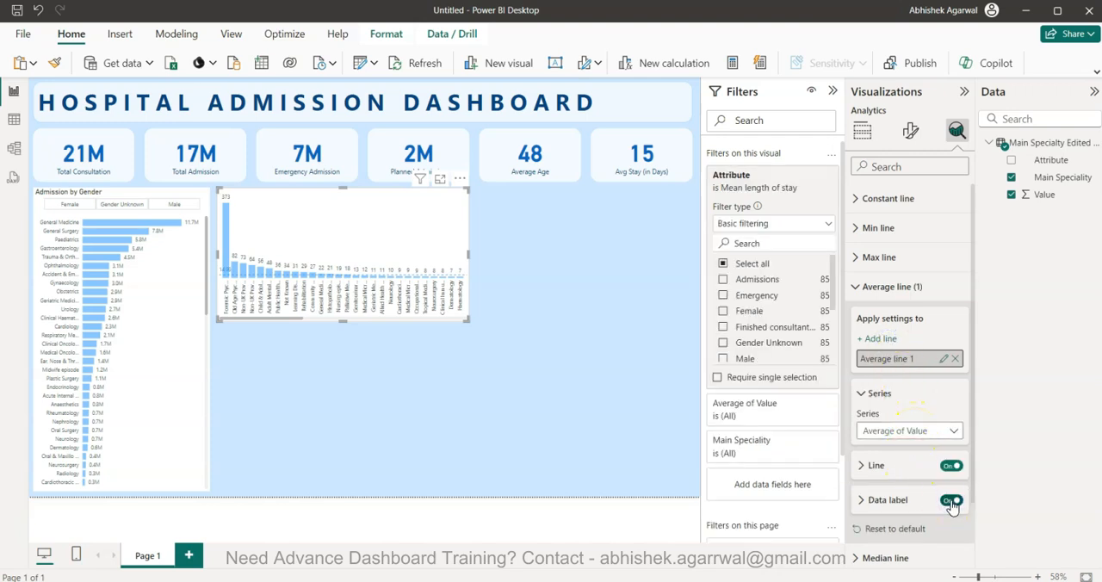
Set the average line's data label color to dark grey with 0 decimal places
{"action": "left_click", "coordinate": [895, 499]}
{"action": "scroll", "coordinate": [899, 496], "scroll_direction": "down", "scroll_amount": 3}
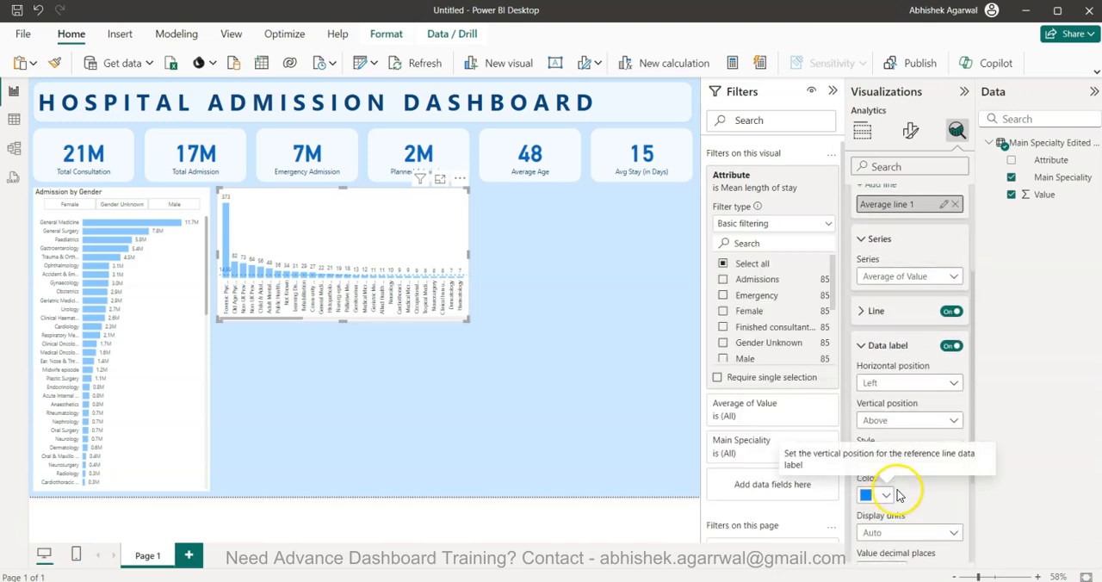
{"action": "left_click", "coordinate": [885, 484]}
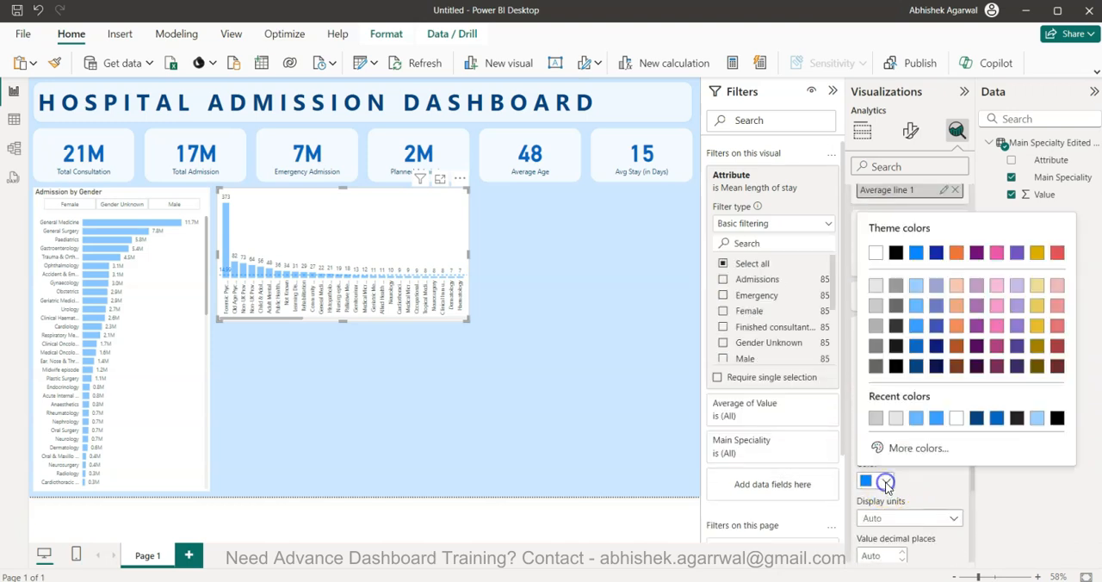
{"action": "left_click", "coordinate": [895, 307]}
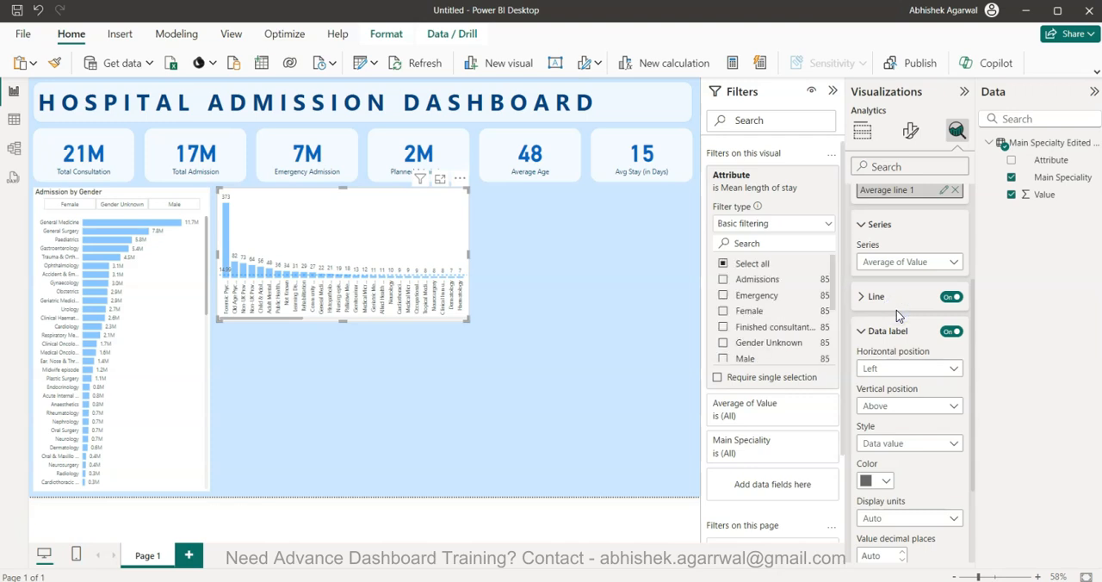
{"action": "scroll", "coordinate": [880, 461], "scroll_direction": "down", "scroll_amount": 3}
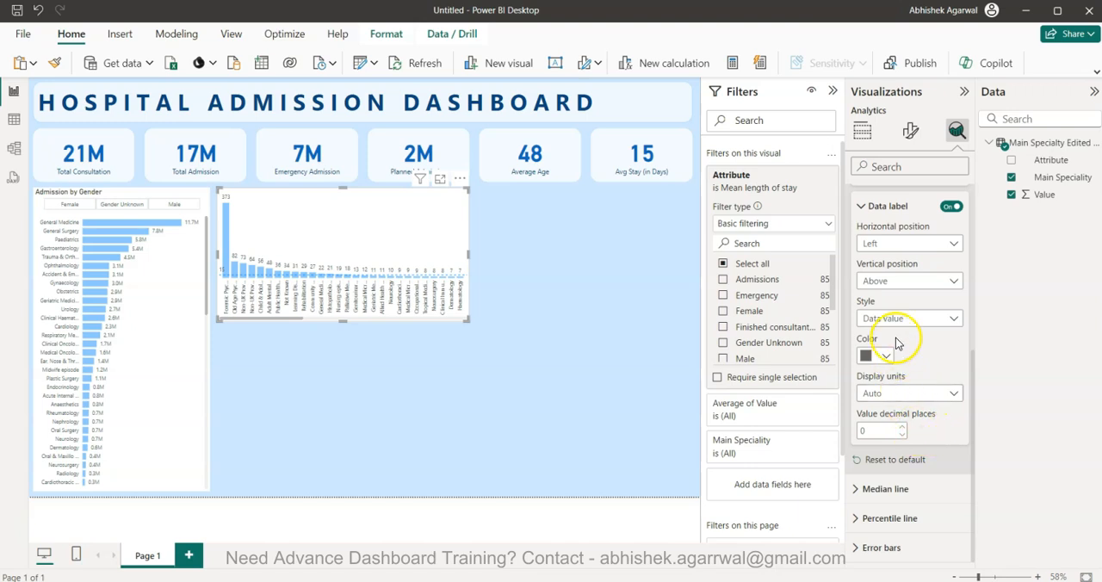
Change the average line's own color to dark grey
{"action": "scroll", "coordinate": [917, 379], "scroll_direction": "up", "scroll_amount": 4}
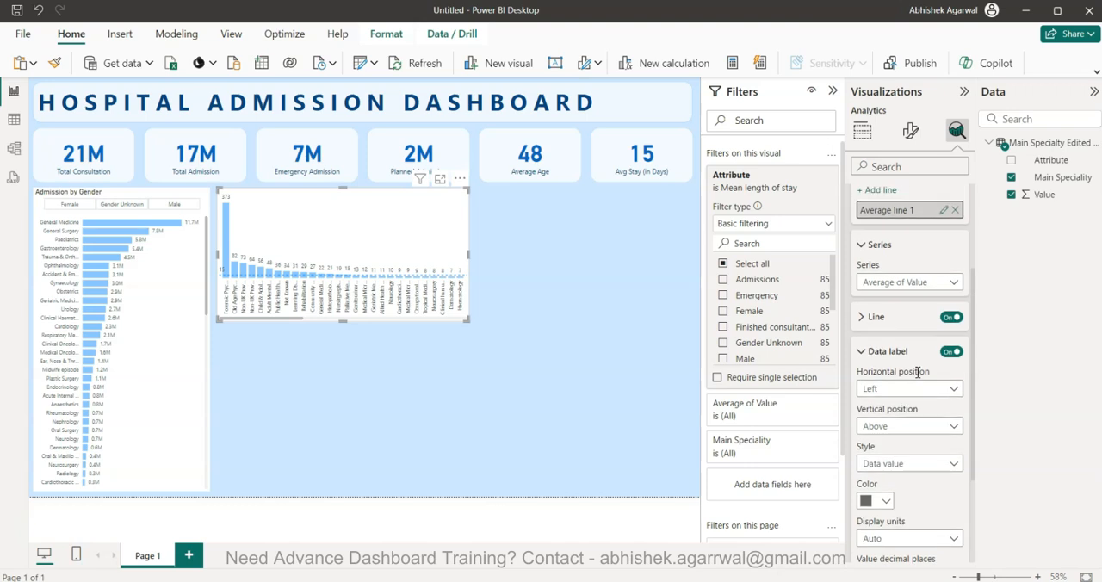
{"action": "left_click", "coordinate": [898, 316]}
{"action": "left_click", "coordinate": [878, 355]}
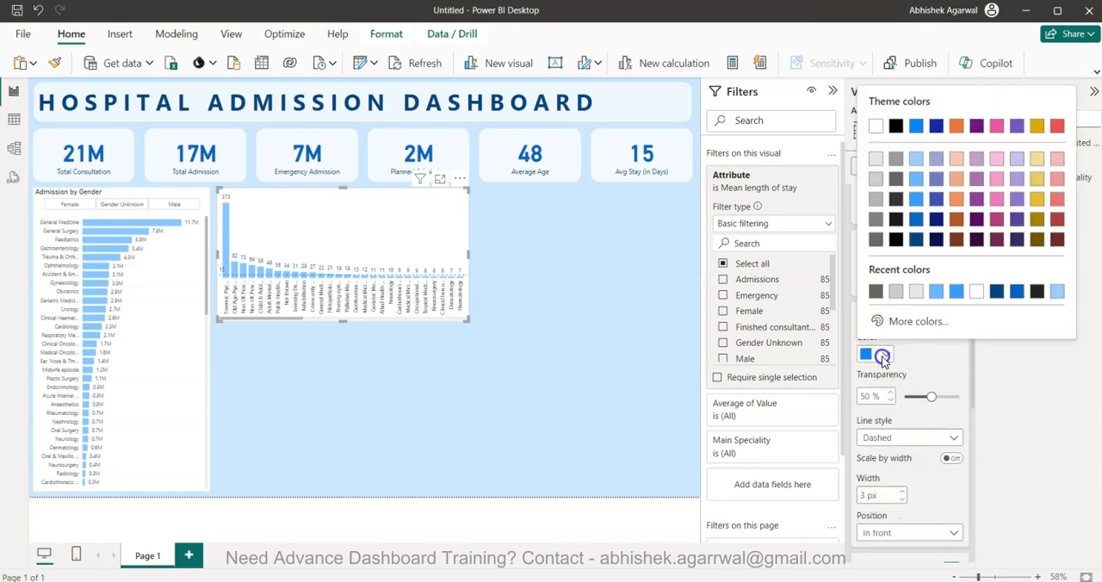
{"action": "left_click", "coordinate": [876, 238]}
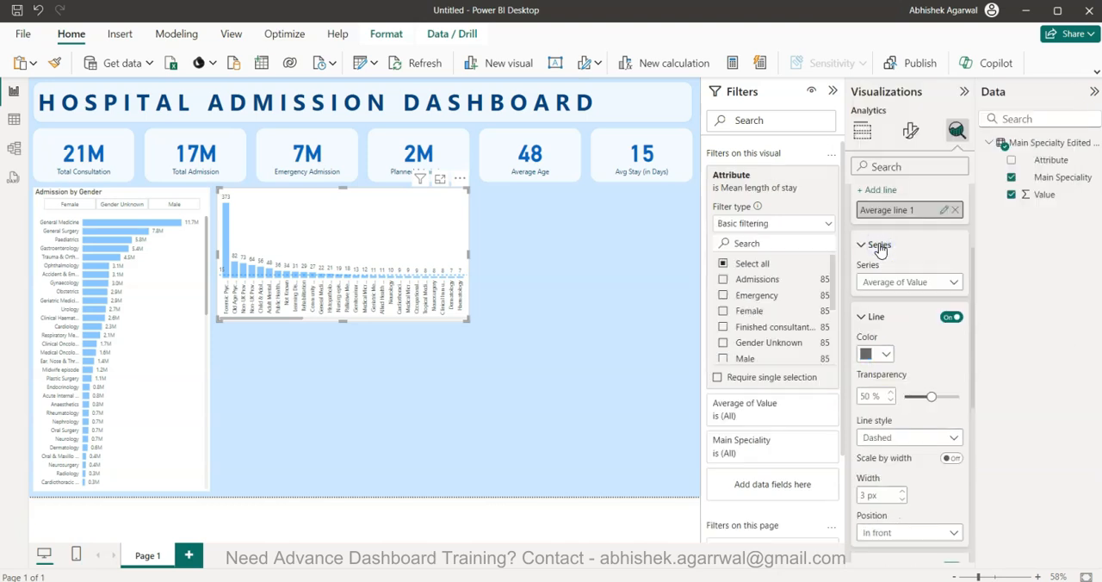
Duplicate the mean length of stay column chart, place the copy directly below the original, and extend its height to fill the space
{"action": "left_click", "coordinate": [384, 240]}
{"action": "key", "text": "ctrl+v"}
{"action": "left_click_drag", "start_coordinate": [377, 384], "coordinate": [376, 398]}
{"action": "left_click_drag", "start_coordinate": [342, 357], "coordinate": [343, 338]}
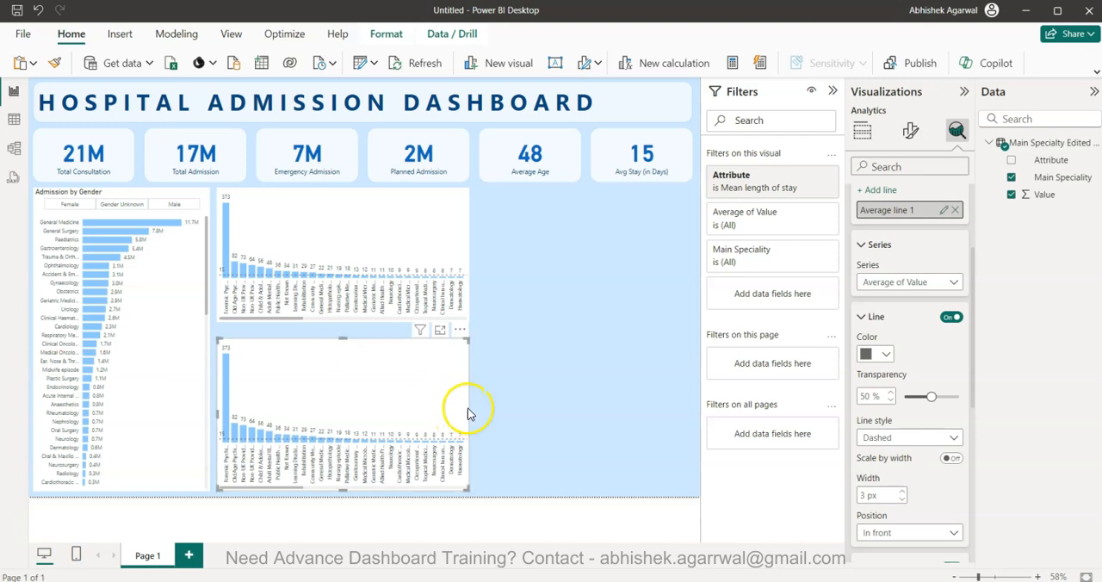
Narrow both stacked column charts to the same width and adjust their heights to leave only a thin gap between them
{"action": "left_click_drag", "start_coordinate": [469, 411], "coordinate": [439, 411]}
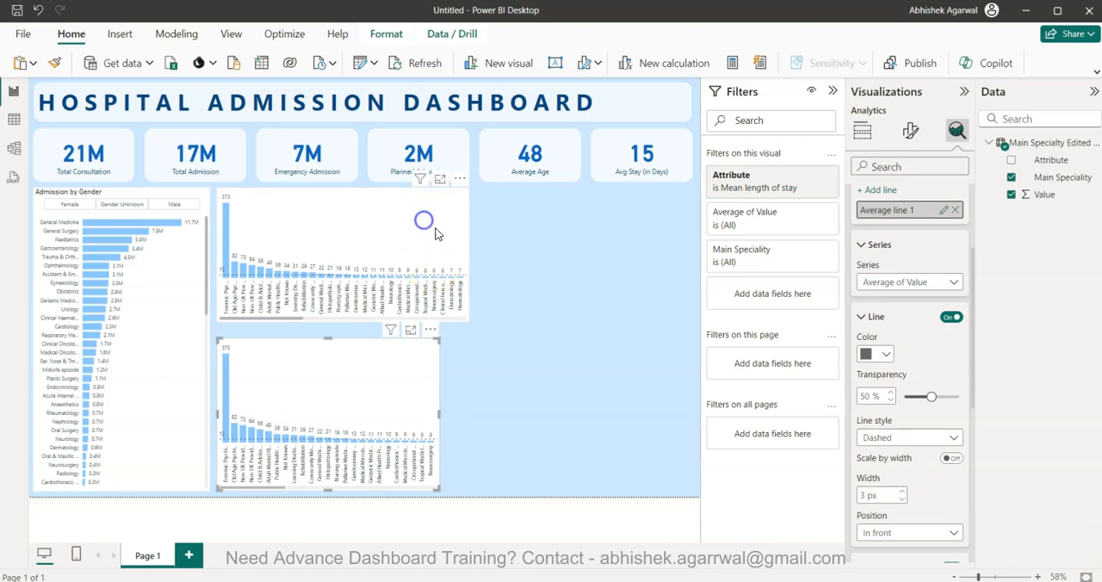
{"action": "left_click", "coordinate": [424, 220]}
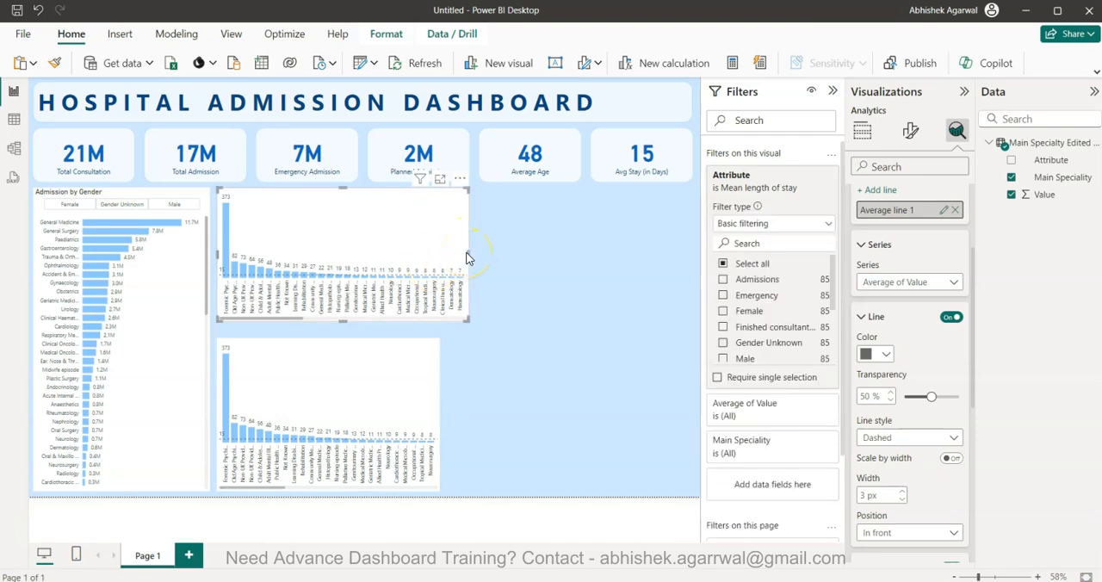
{"action": "left_click_drag", "start_coordinate": [468, 253], "coordinate": [440, 263]}
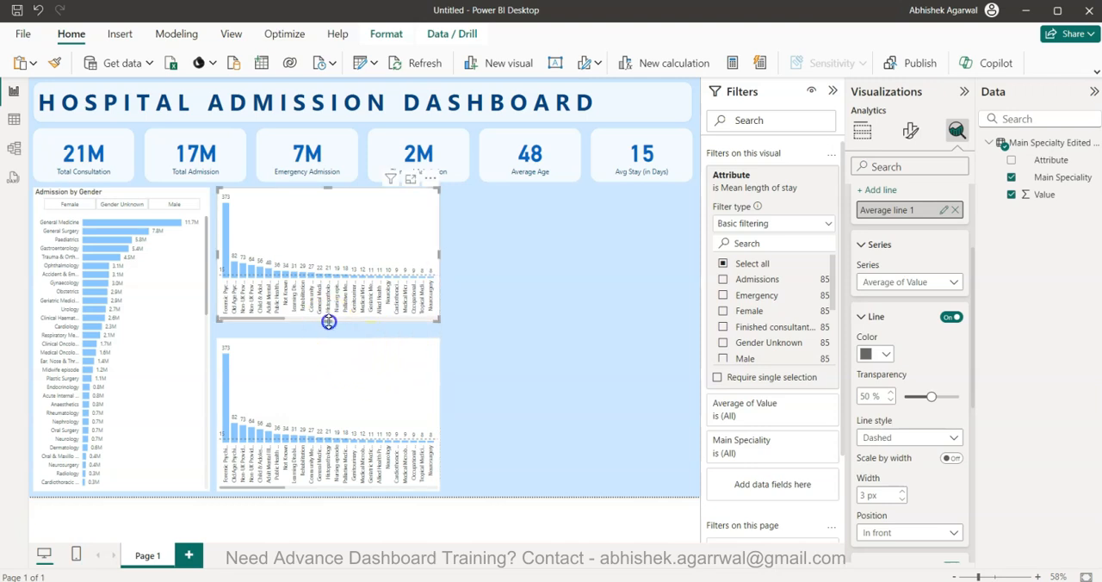
{"action": "left_click_drag", "start_coordinate": [328, 321], "coordinate": [329, 328]}
{"action": "left_click", "coordinate": [334, 352]}
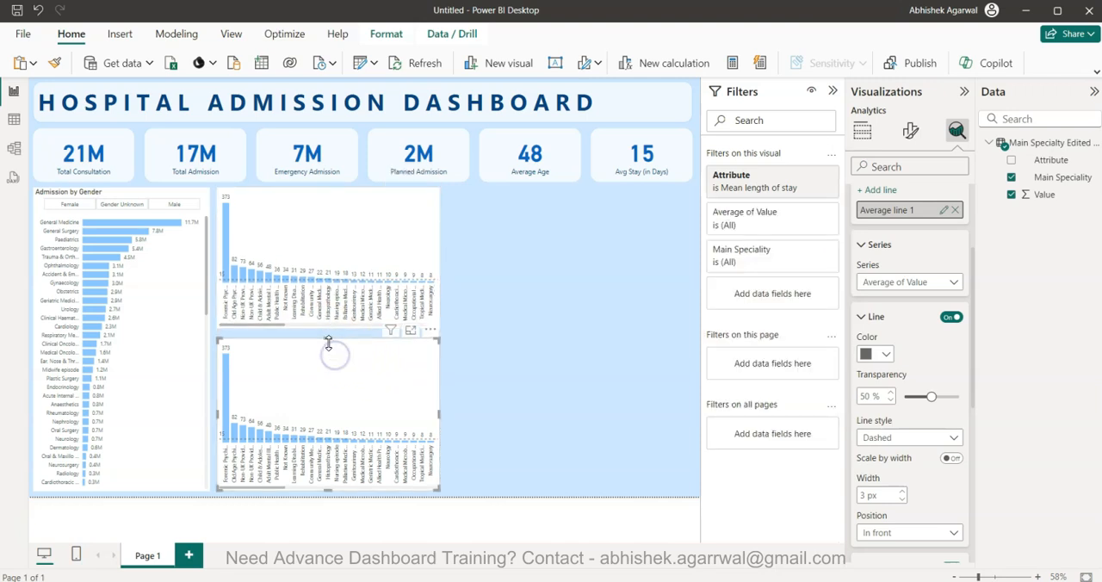
{"action": "left_click", "coordinate": [364, 248]}
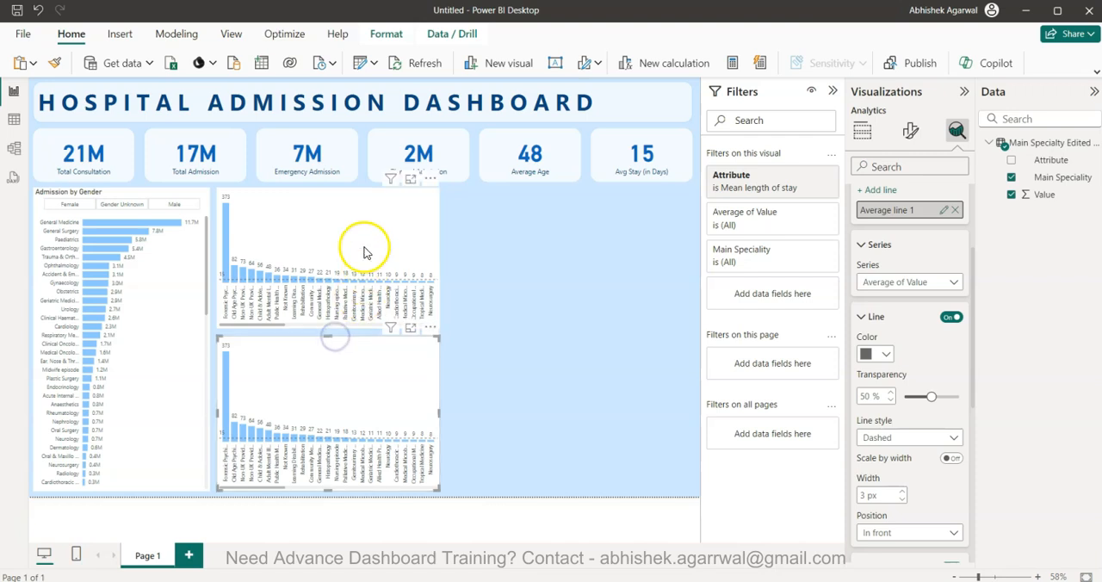
{"action": "left_click_drag", "start_coordinate": [329, 328], "coordinate": [335, 331]}
{"action": "left_click", "coordinate": [507, 341]}
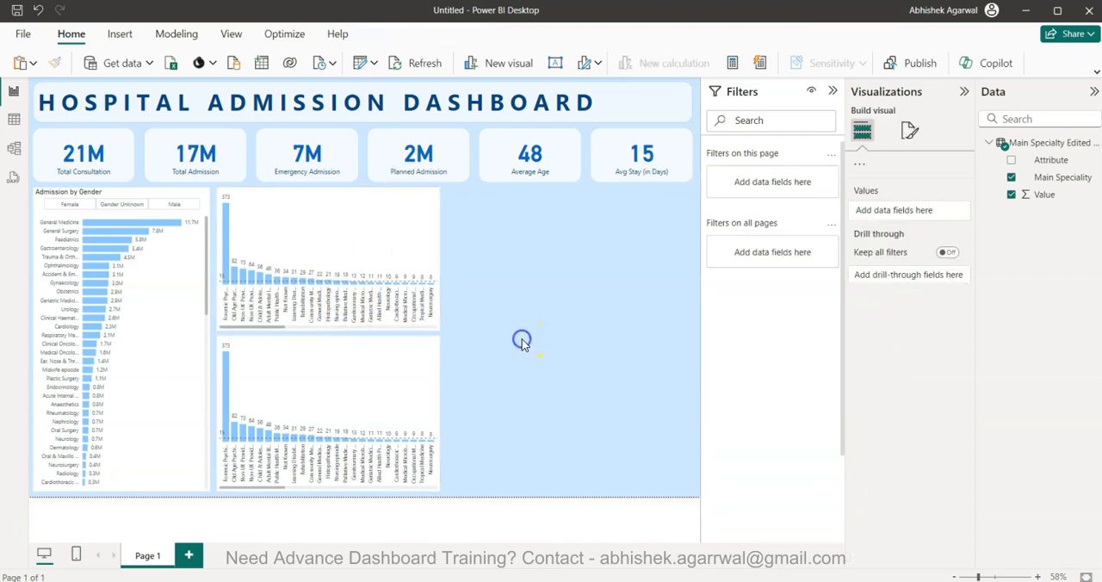
Switch the lower column chart's Attribute filter from Mean length of stay to Mean time waited
{"action": "left_click", "coordinate": [381, 411]}
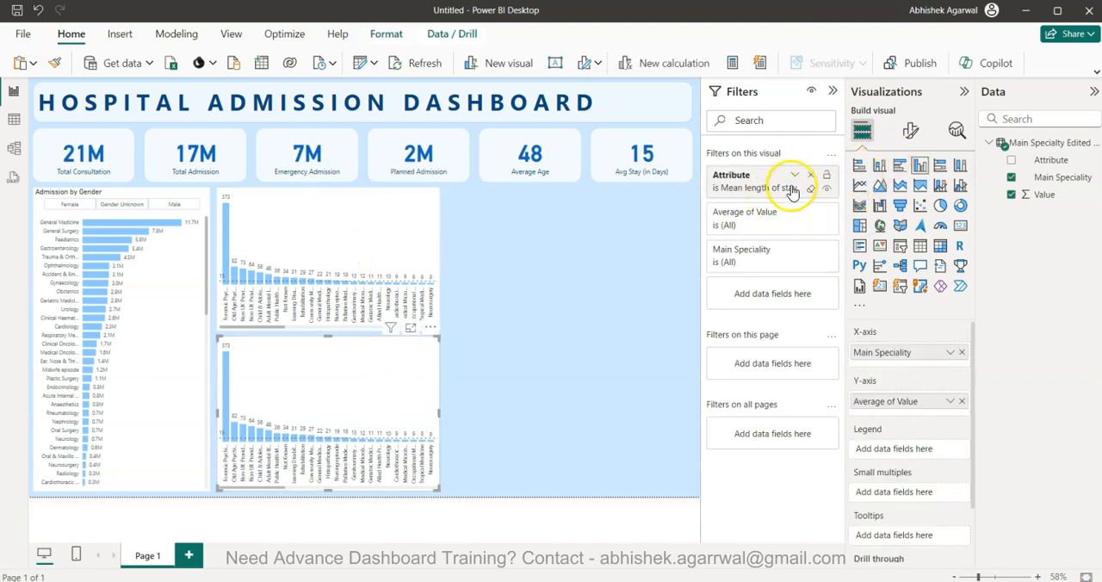
{"action": "left_click", "coordinate": [793, 176]}
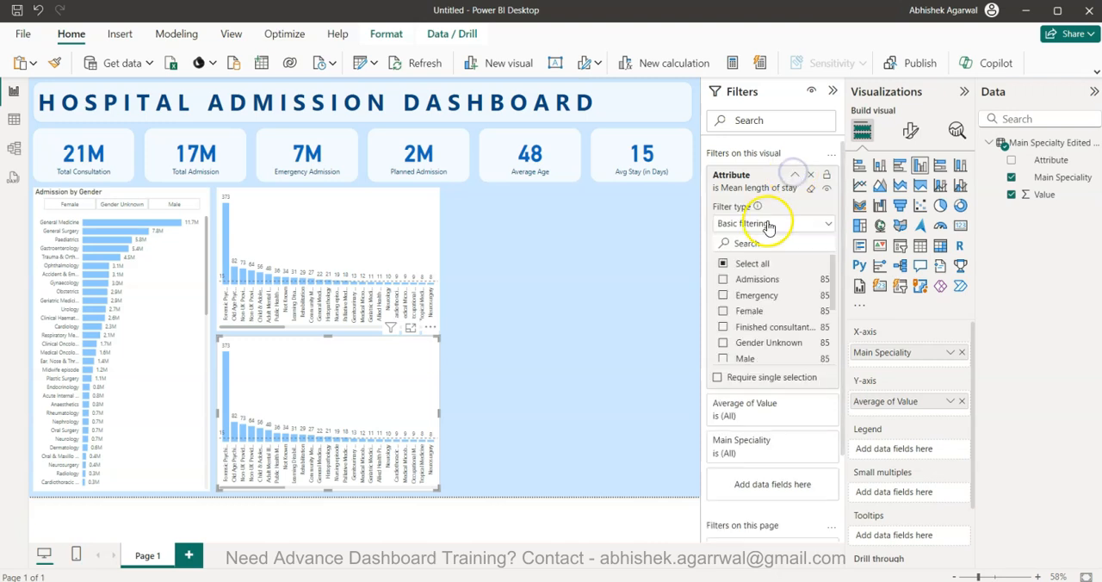
{"action": "scroll", "coordinate": [762, 267], "scroll_direction": "down", "scroll_amount": 2}
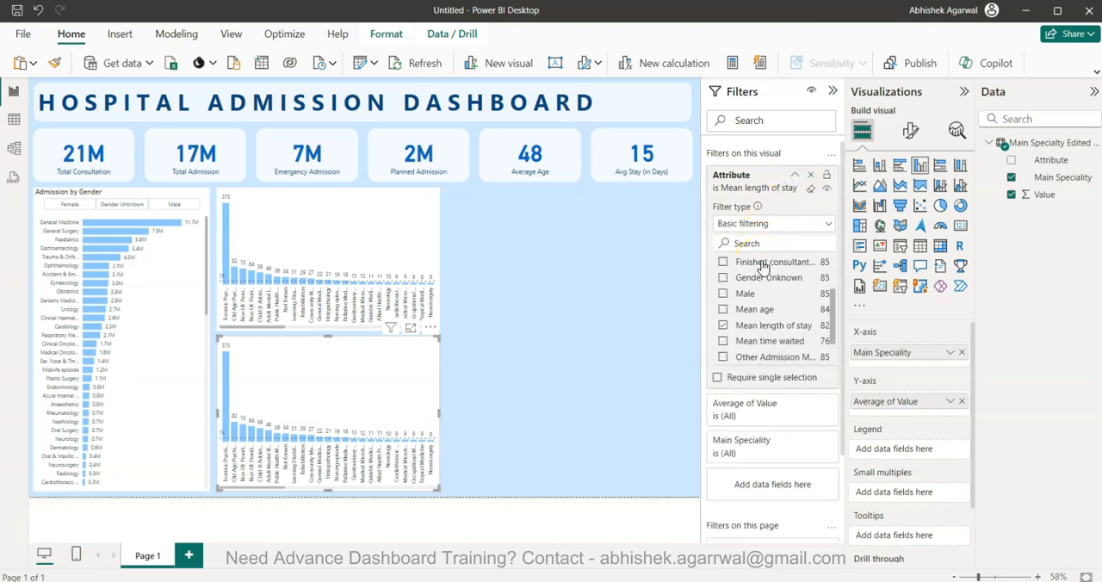
{"action": "left_click", "coordinate": [723, 325]}
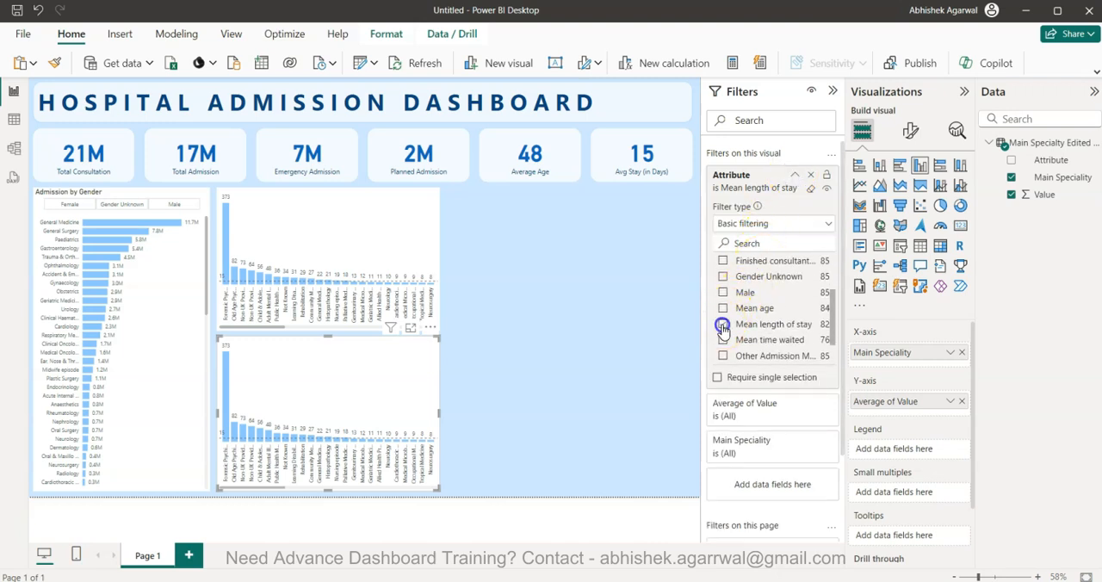
{"action": "left_click", "coordinate": [722, 341]}
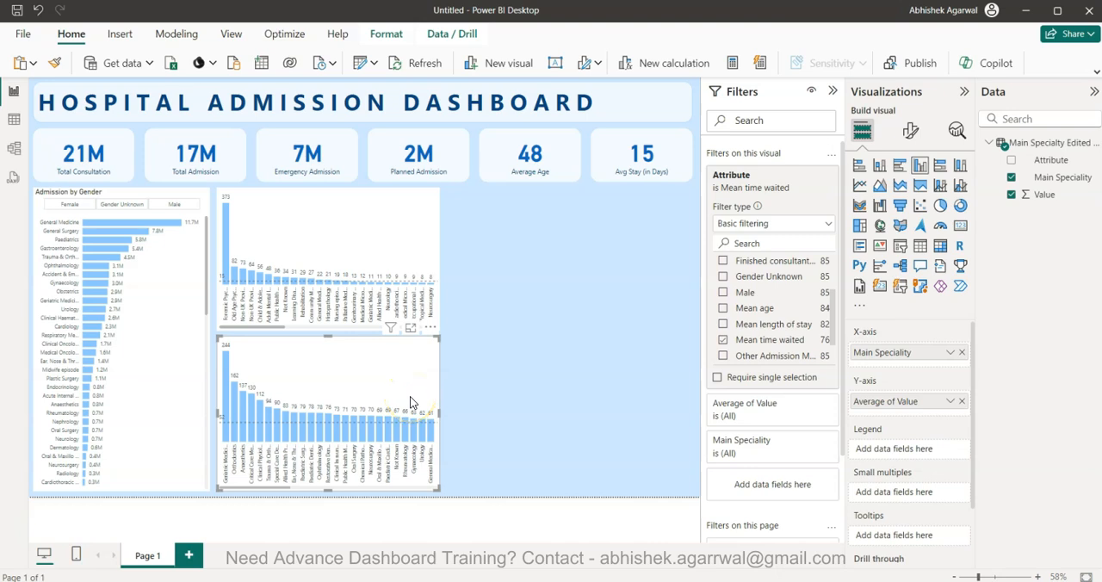
{"action": "left_click", "coordinate": [479, 411]}
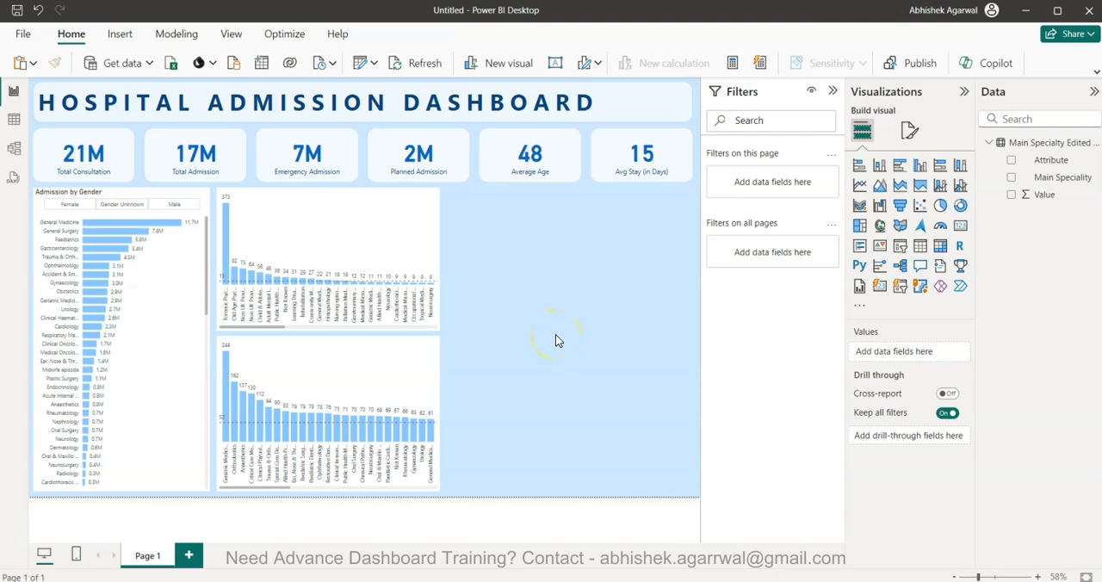
Duplicate the upper column chart, place the copy beside it, and widen it to align with the last KPI card's edge
{"action": "left_click", "coordinate": [407, 218]}
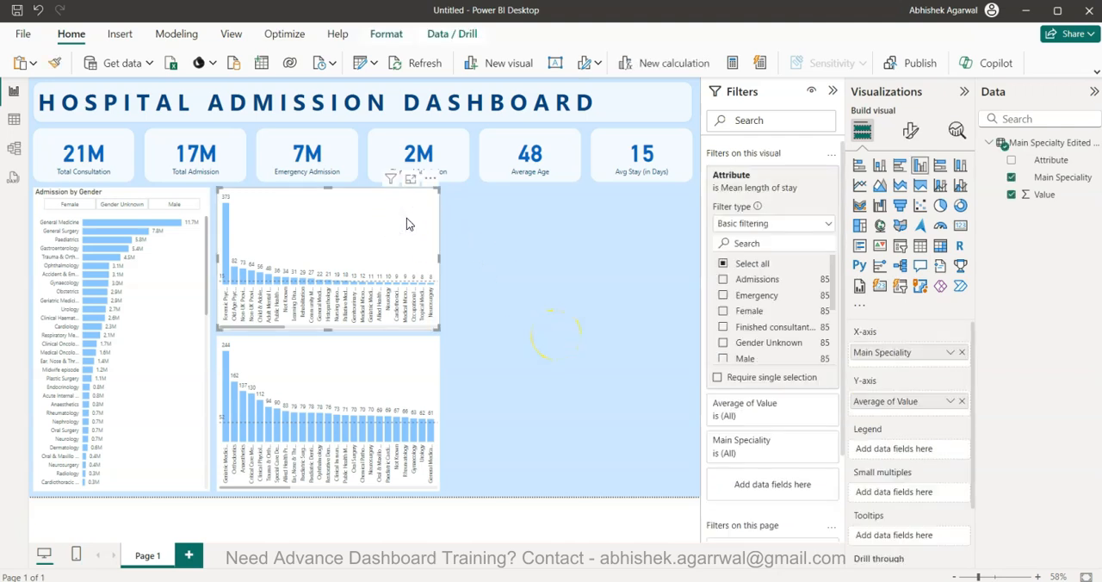
{"action": "key", "text": "ctrl+c"}
{"action": "key", "text": "ctrl+v"}
{"action": "left_click_drag", "start_coordinate": [407, 218], "coordinate": [631, 216]}
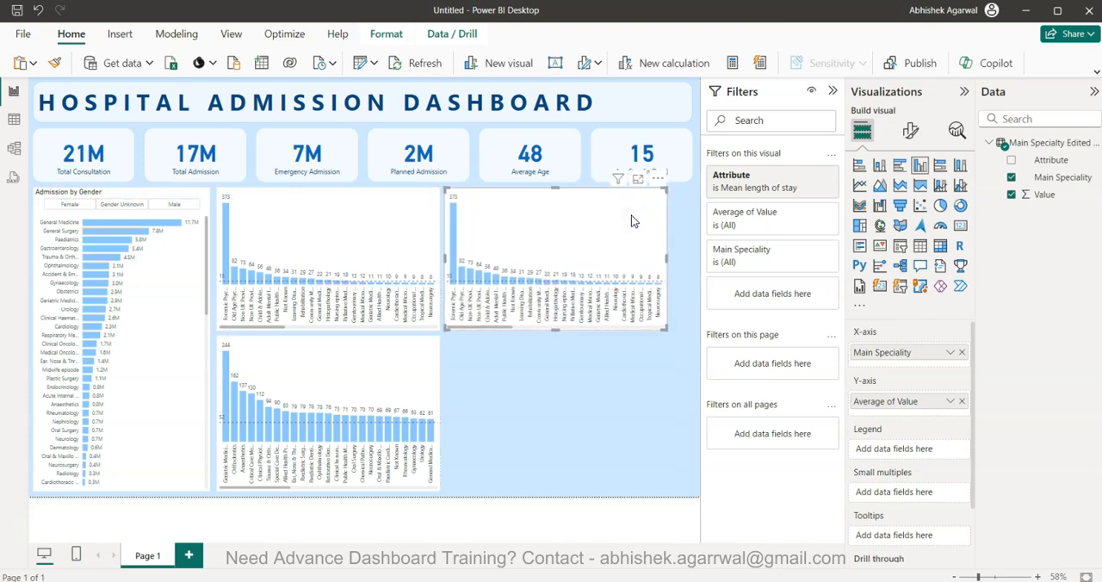
{"action": "key", "text": "Right"}
{"action": "key", "text": "Right"}
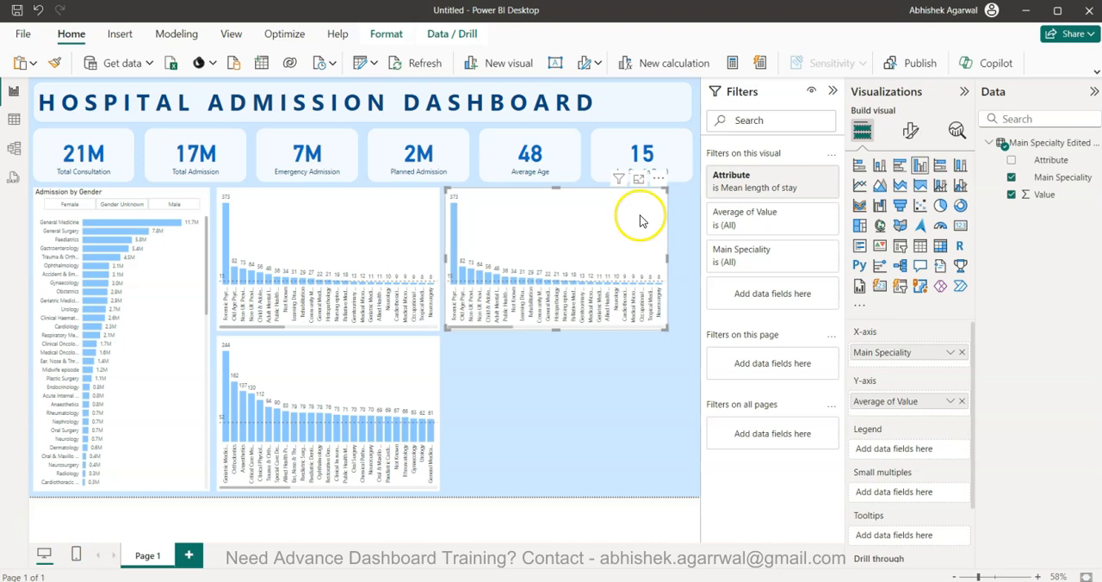
{"action": "left_click_drag", "start_coordinate": [668, 255], "coordinate": [691, 262]}
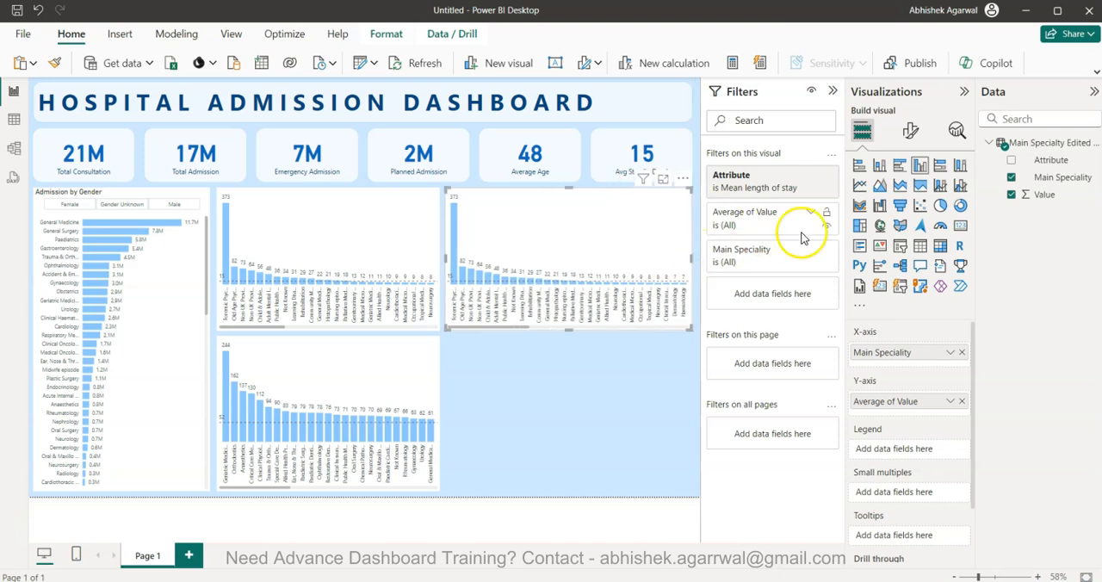
Convert the copied column chart beside the original into a treemap
{"action": "left_click", "coordinate": [859, 226]}
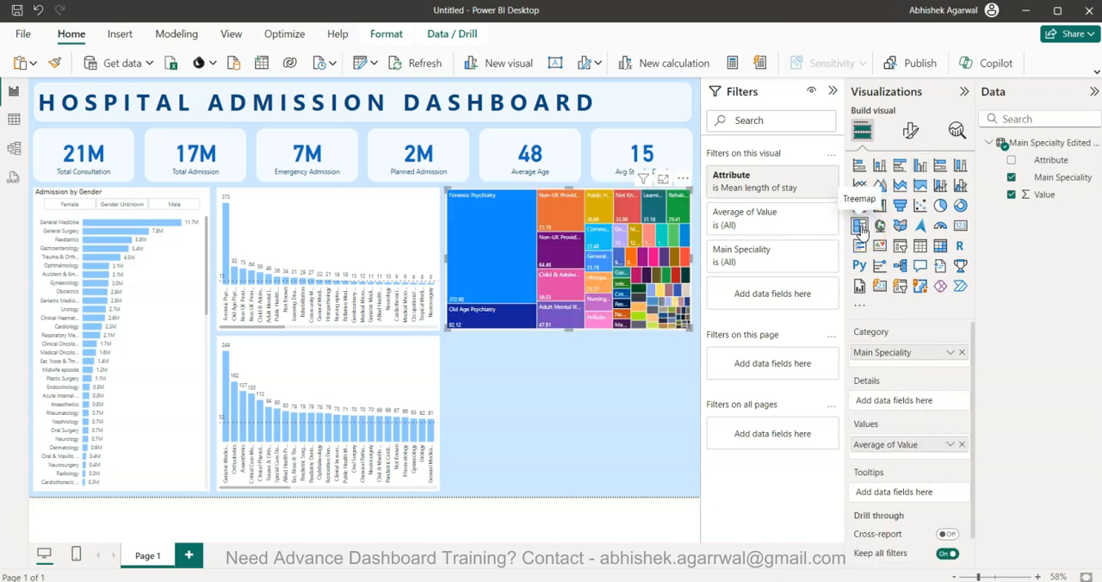
{"action": "left_click", "coordinate": [956, 129]}
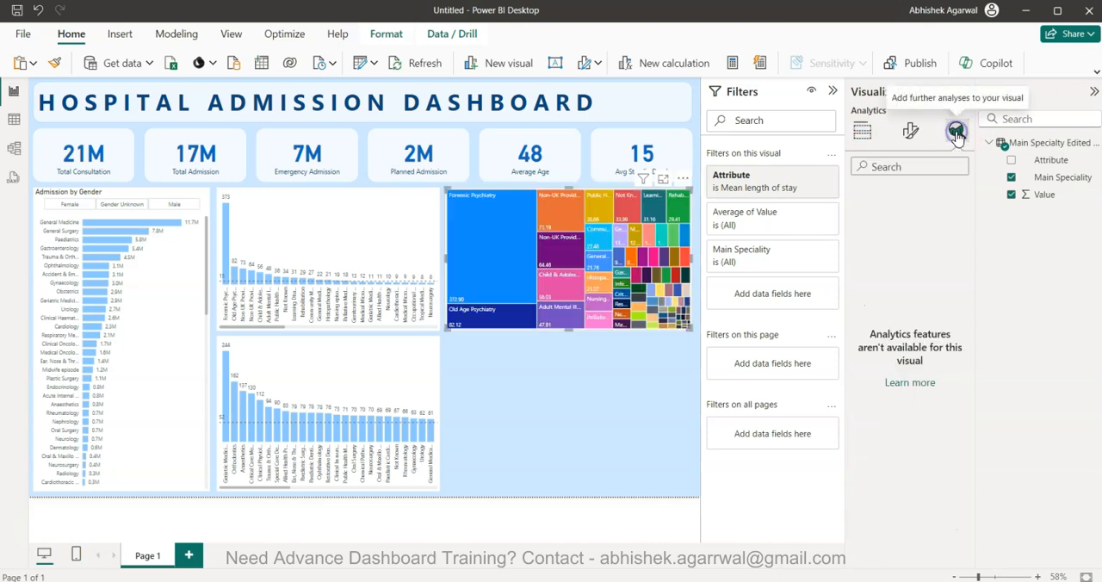
{"action": "left_click", "coordinate": [863, 131]}
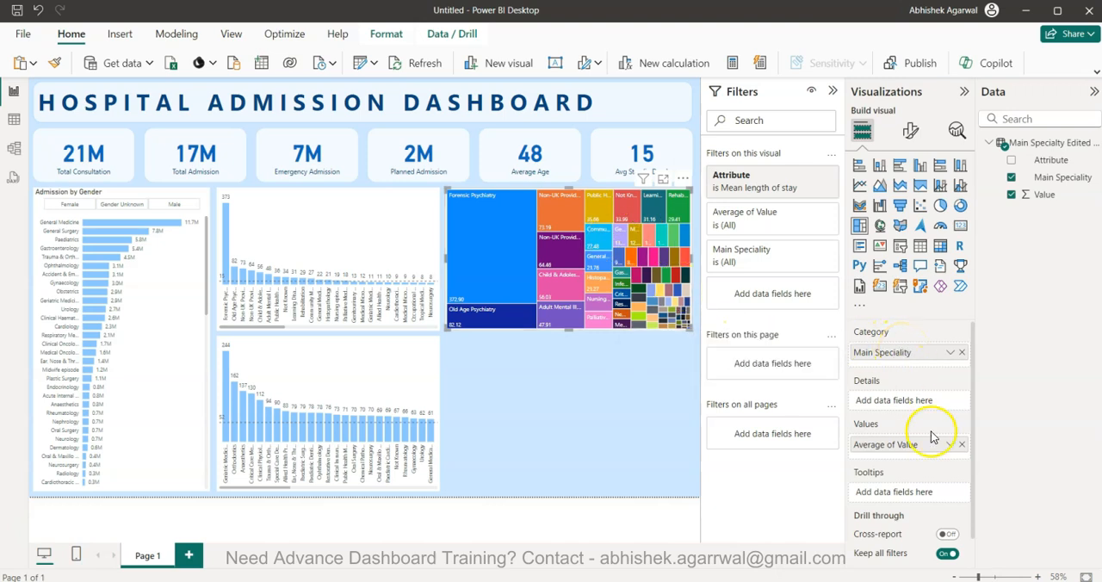
Filter the treemap to the Attribute value Emergency only and aggregate its Value field as Sum
{"action": "left_click", "coordinate": [799, 183]}
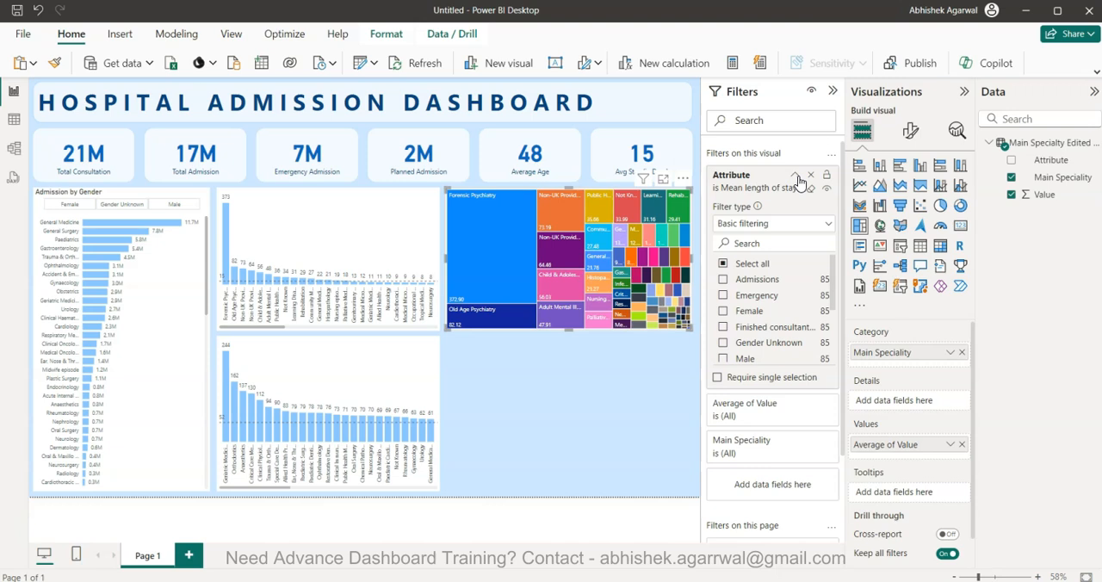
{"action": "left_click", "coordinate": [723, 294]}
{"action": "scroll", "coordinate": [725, 297], "scroll_direction": "down", "scroll_amount": 1}
{"action": "scroll", "coordinate": [725, 298], "scroll_direction": "down", "scroll_amount": 2}
{"action": "left_click", "coordinate": [723, 293]}
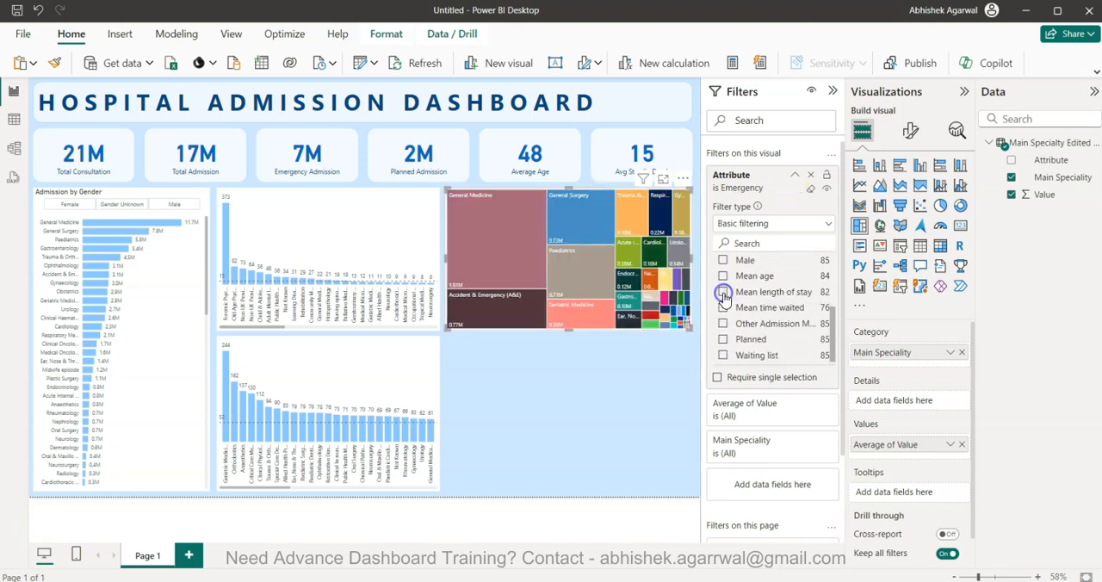
{"action": "left_click", "coordinate": [950, 445]}
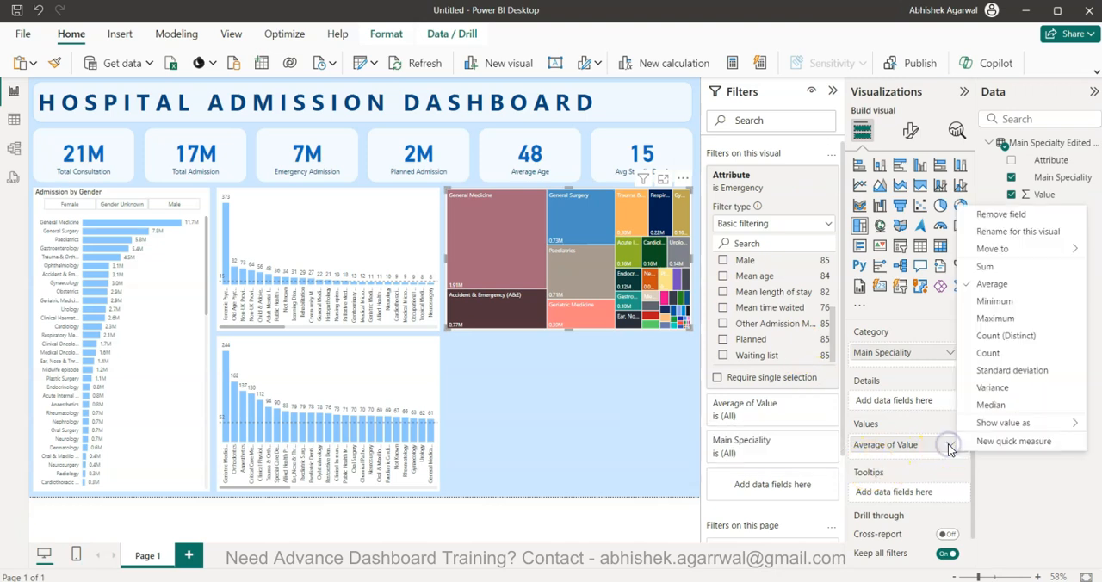
{"action": "left_click", "coordinate": [988, 268]}
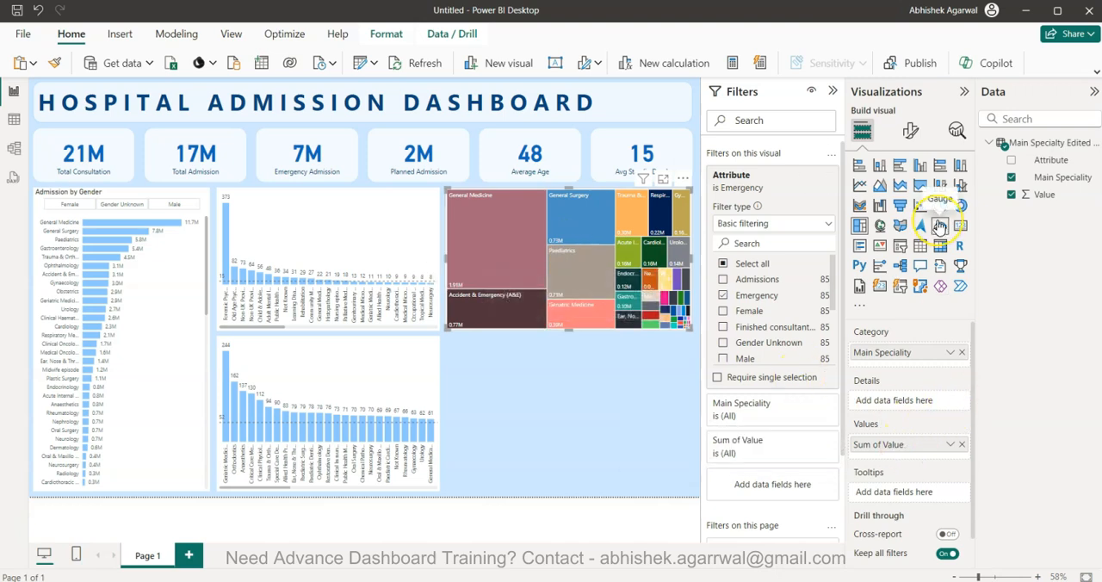
Create a new measure named Waitlist in the Main Specialty table
{"action": "left_click", "coordinate": [910, 130]}
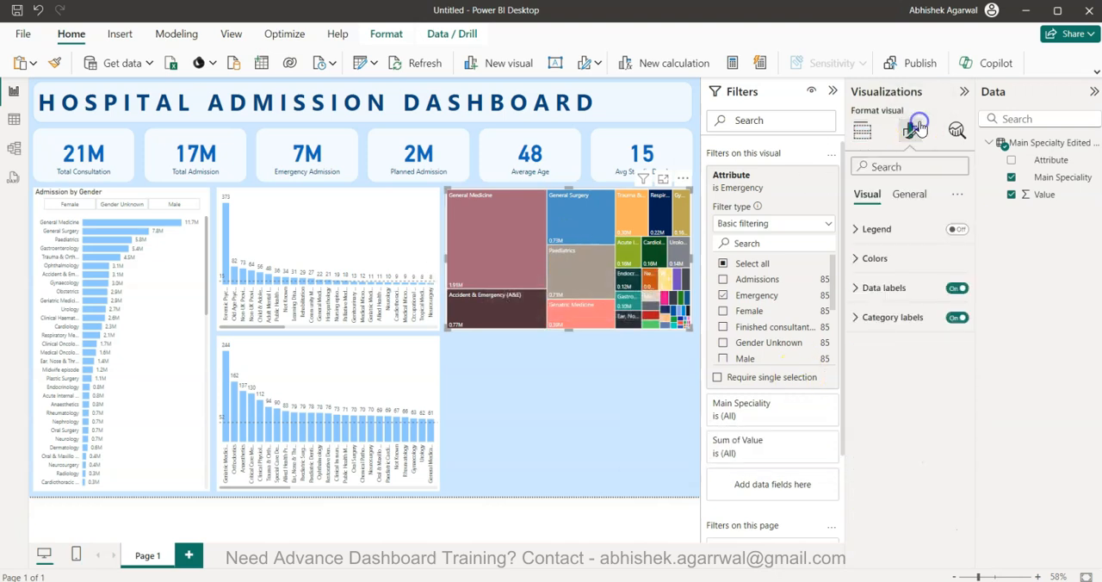
{"action": "left_click", "coordinate": [877, 258]}
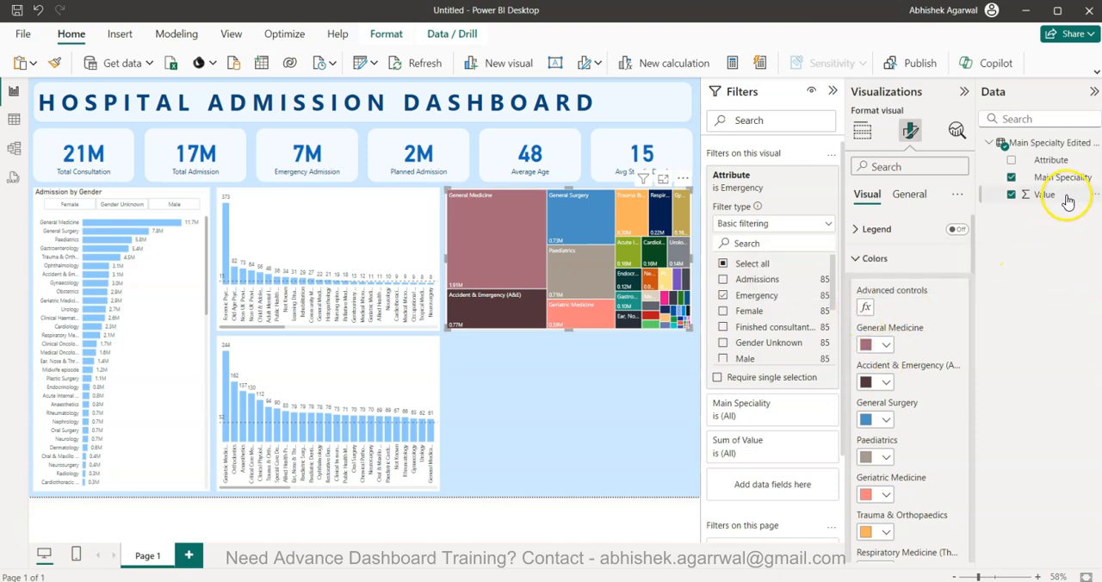
{"action": "left_click", "coordinate": [733, 64]}
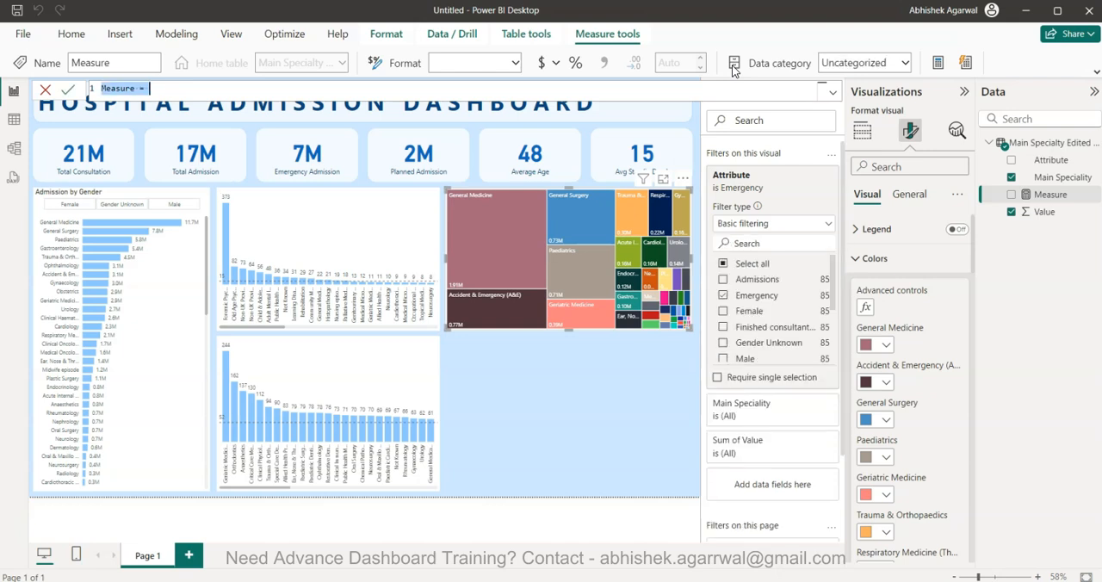
{"action": "type", "text": "Waitlist ="}
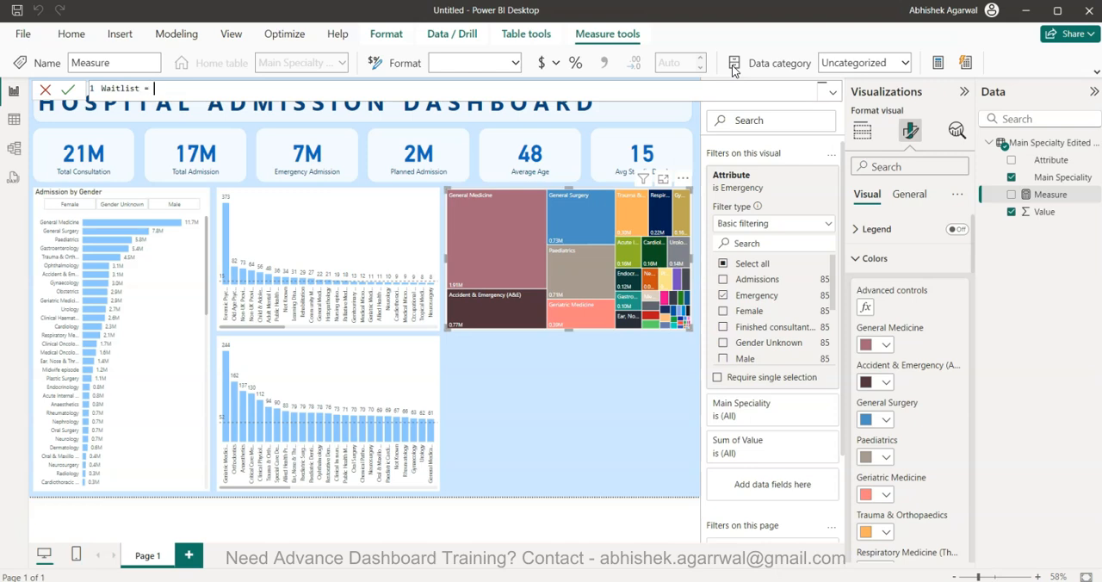
{"action": "type", "text": " ave"}
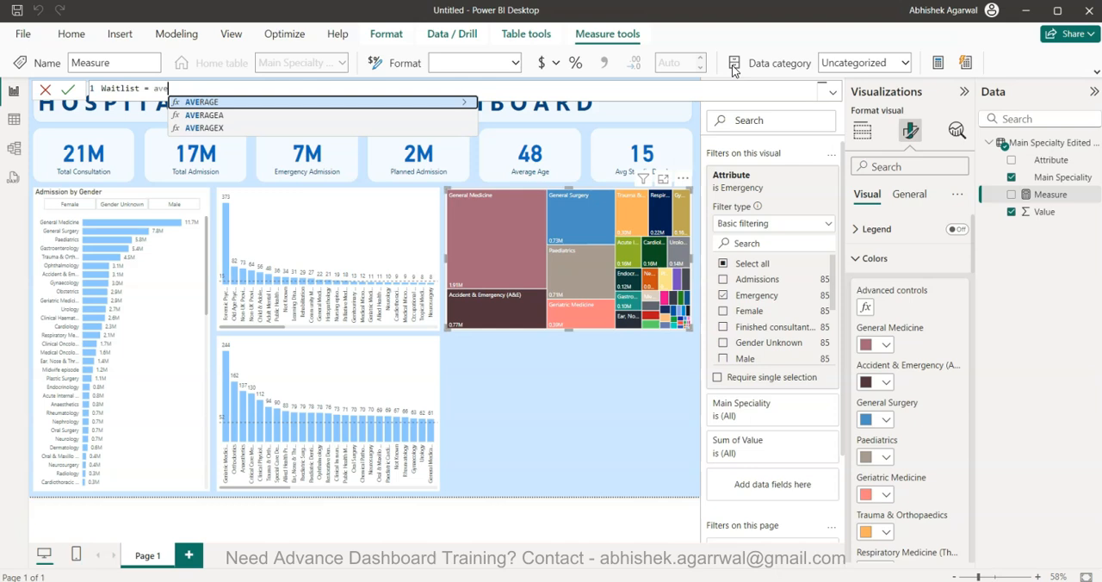
{"action": "key", "text": "Tab"}
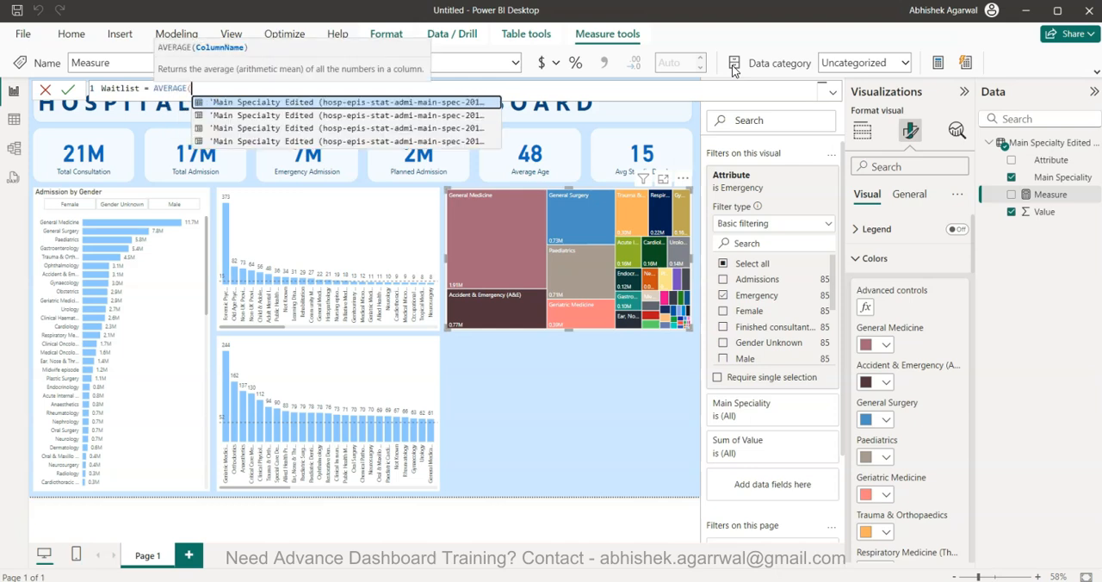
{"action": "key", "text": "BackSpace"}
{"action": "key", "text": "BackSpace"}
{"action": "key", "text": "BackSpace"}
{"action": "key", "text": "BackSpace"}
{"action": "key", "text": "BackSpace"}
{"action": "key", "text": "BackSpace"}
{"action": "key", "text": "BackSpace"}
{"action": "key", "text": "BackSpace"}
Write the Waitlist formula as CALCULATE with the AVERAGE of the Value column as its expression
{"action": "type", "text": "cal"}
{"action": "key", "text": "Tab"}
{"action": "type", "text": "avg"}
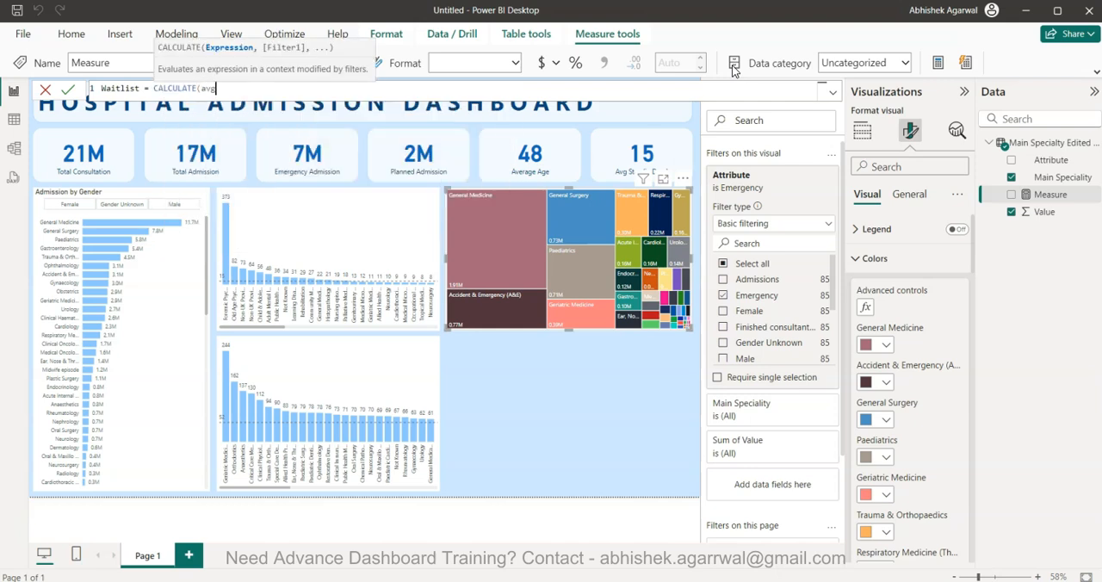
{"action": "key", "text": "Tab"}
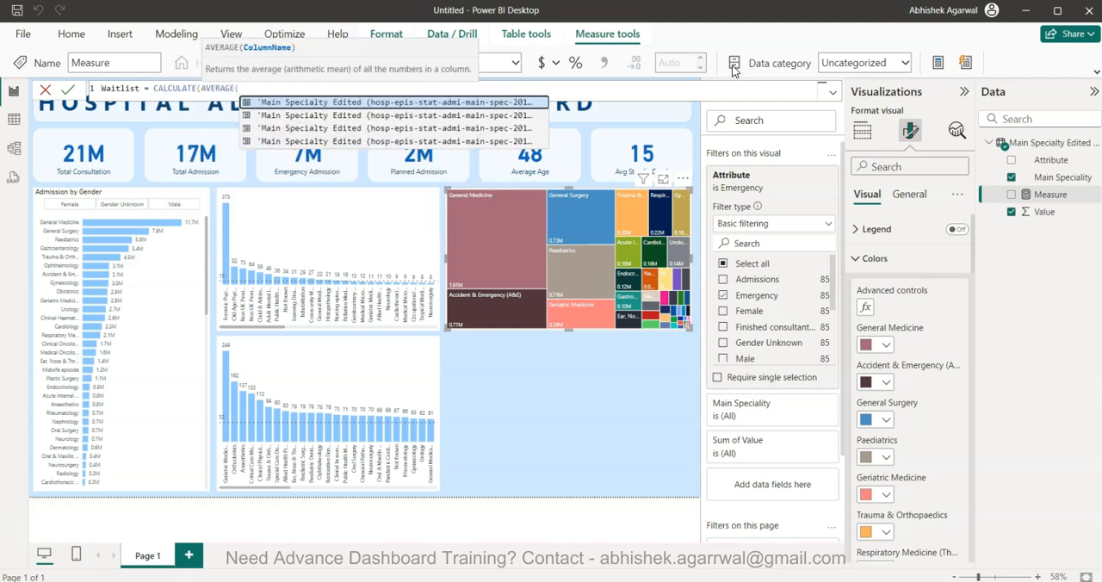
{"action": "type", "text": "va"}
{"action": "key", "text": "Up"}
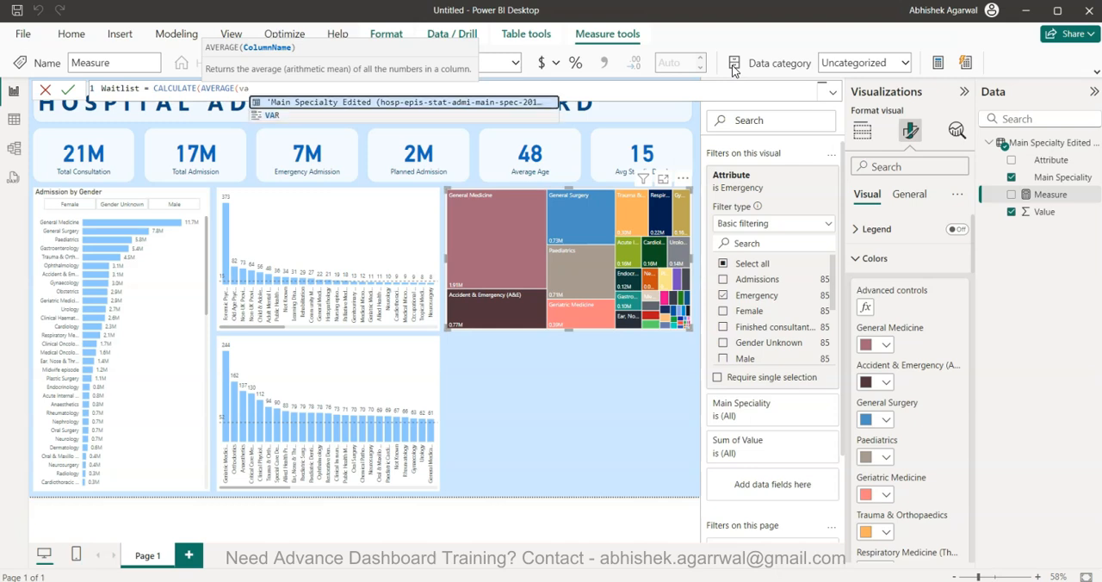
{"action": "key", "text": "Tab"}
{"action": "type", "text": ")"}
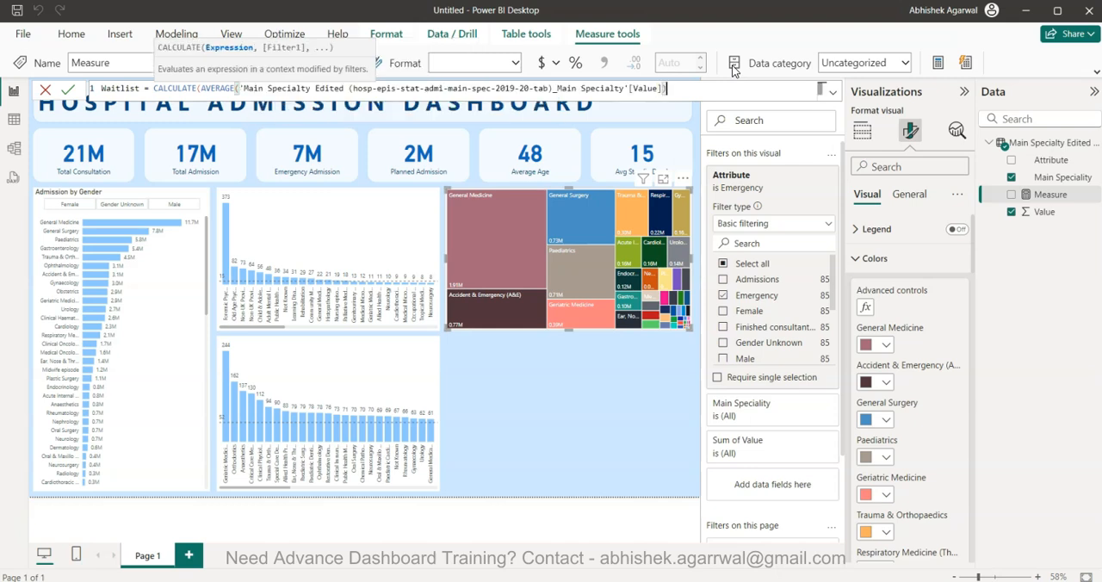
{"action": "type", "text": ","}
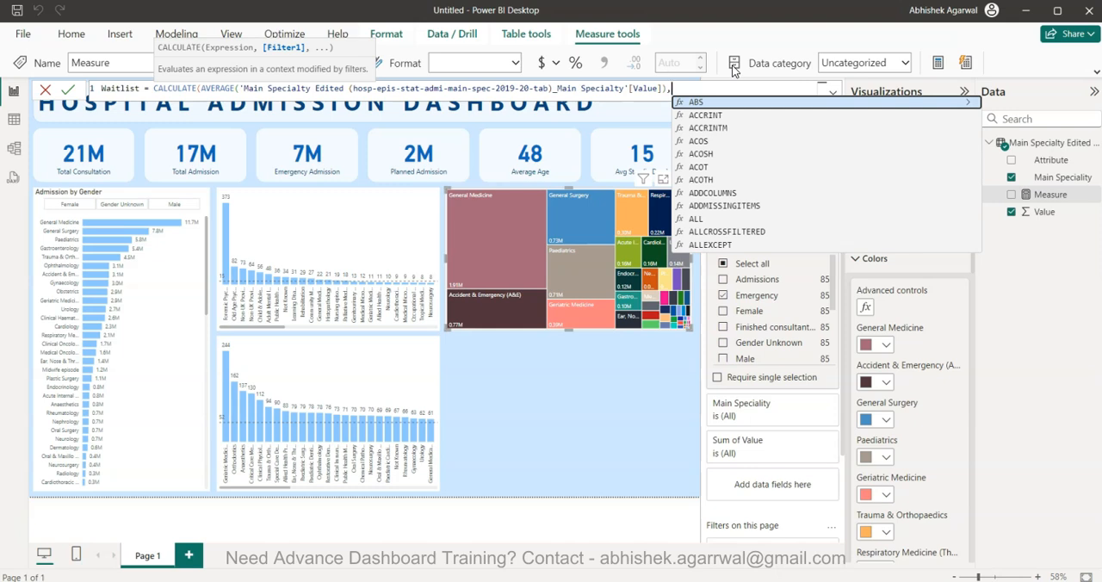
{"action": "type", "text": "att"}
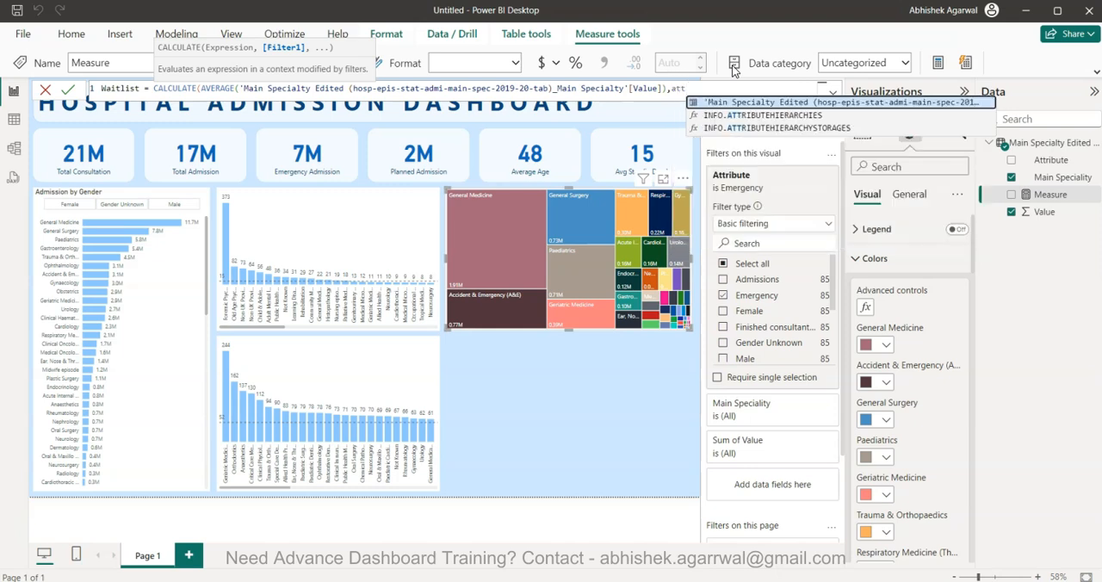
Add a filter argument to the Waitlist formula that compares the Attribute column with a text value
{"action": "key", "text": "Tab"}
{"action": "type", "text": "="}
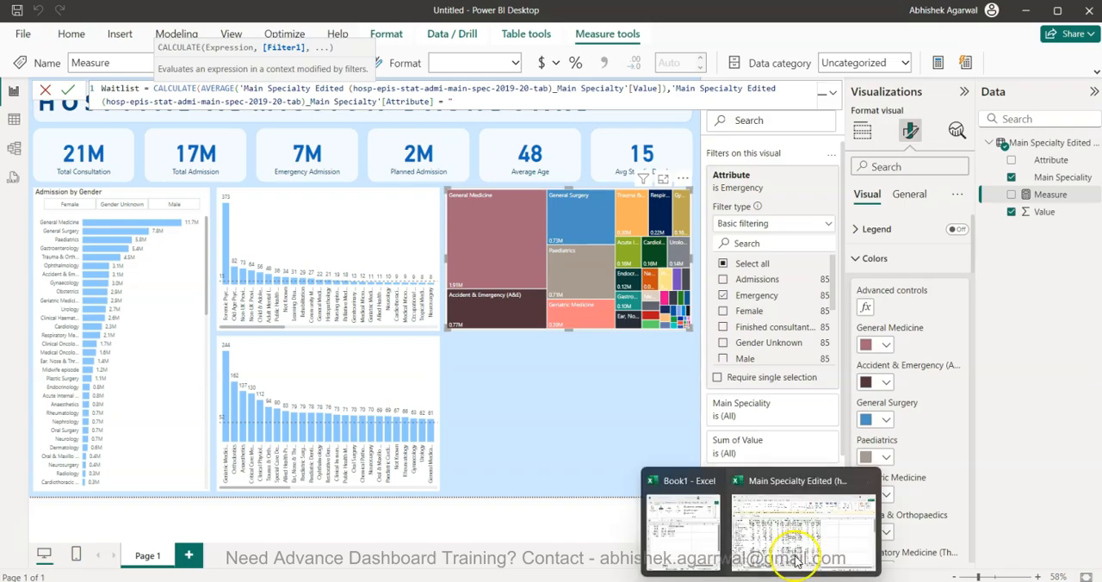
Switch to the Main Specialty Edited workbook in Excel, check the exact headings of the length of stay and waiting time columns, and return to Power BI
{"action": "left_click", "coordinate": [794, 560]}
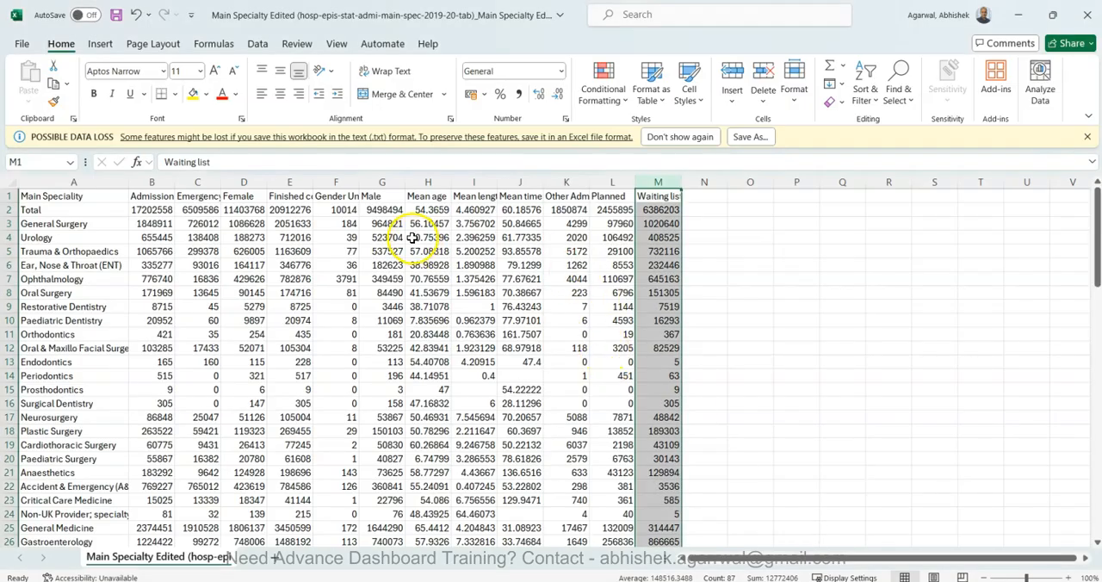
{"action": "left_click", "coordinate": [475, 196]}
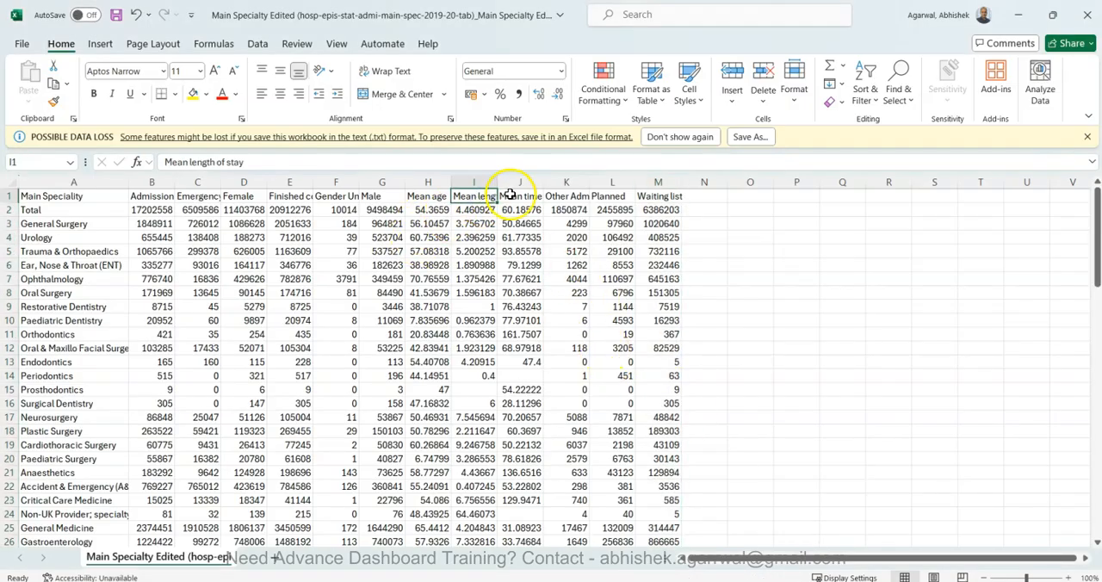
{"action": "left_click", "coordinate": [510, 195]}
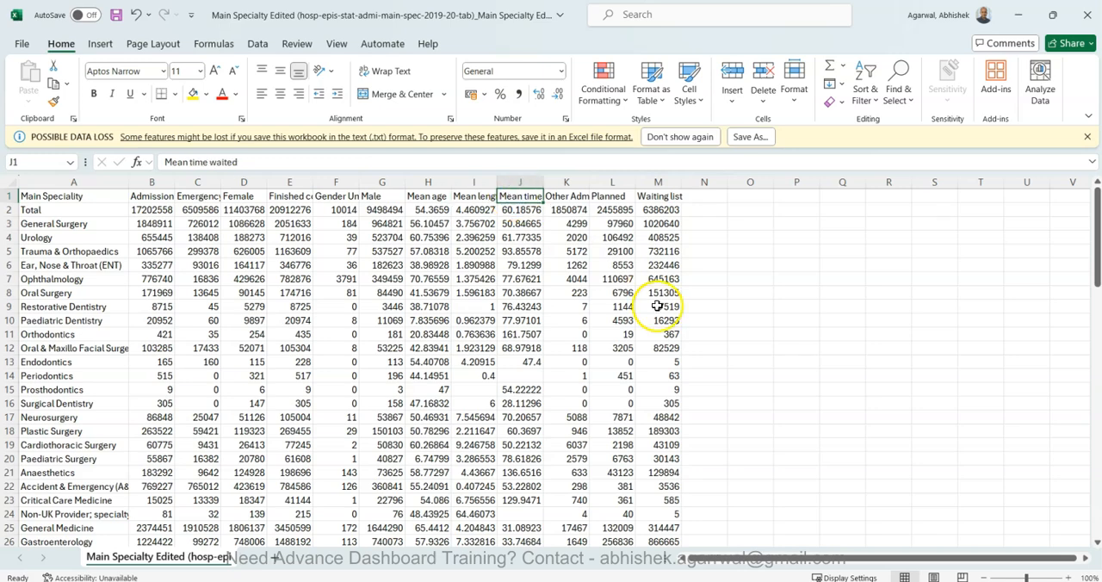
{"action": "key", "text": "alt+Tab"}
Complete the Waitlist formula with Attribute equal to "Mean time waited" and commit the measure
{"action": "mouse_move", "coordinate": [574, 277]}
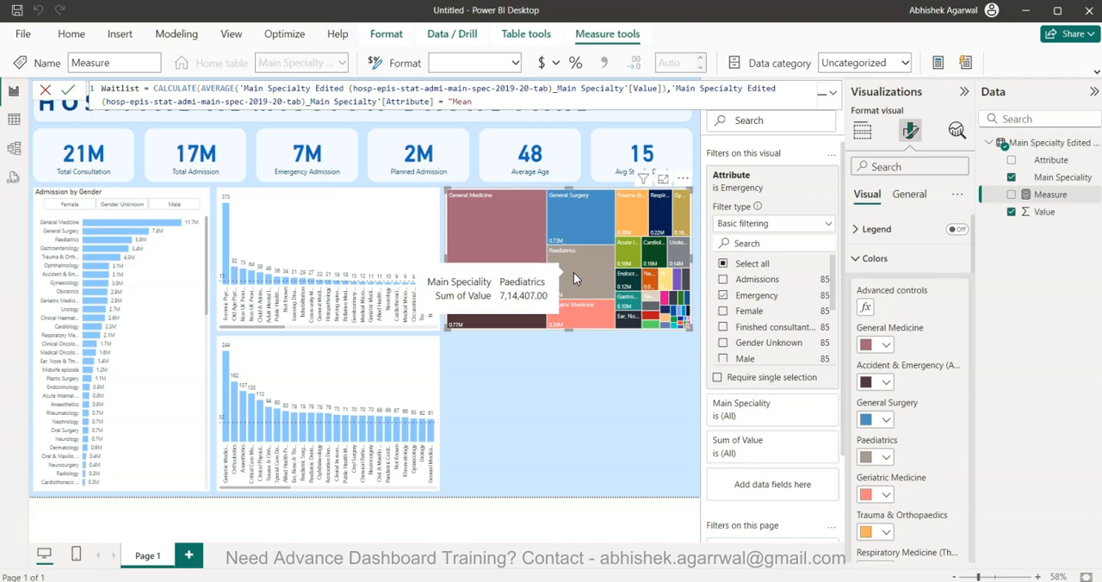
{"action": "type", "text": "waited\""}
{"action": "key", "text": "Return"}
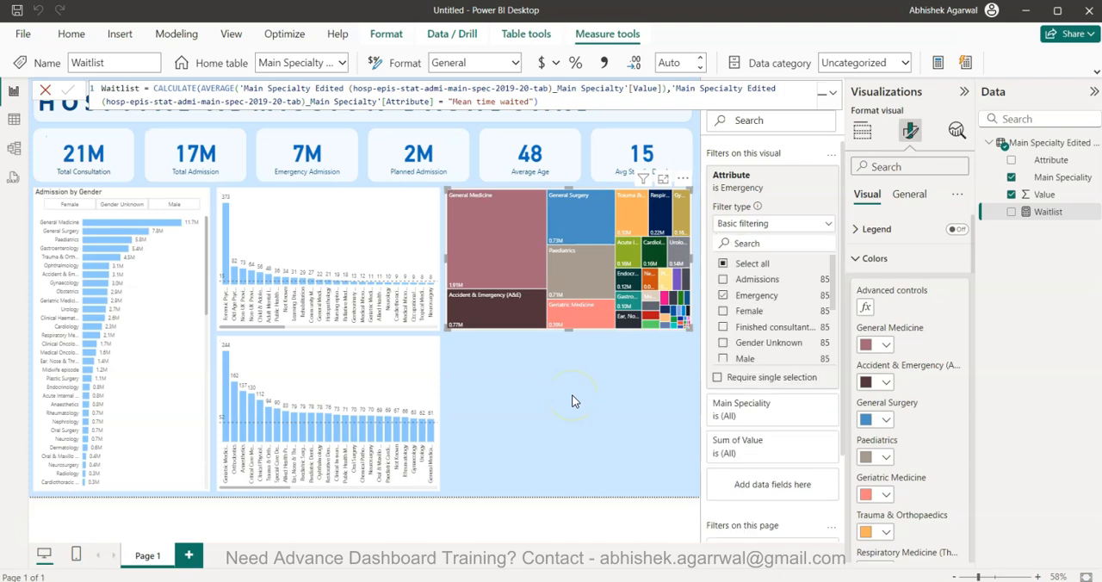
Test the Waitlist measure in a card placed below the treemap, and delete the card
{"action": "left_click", "coordinate": [574, 401]}
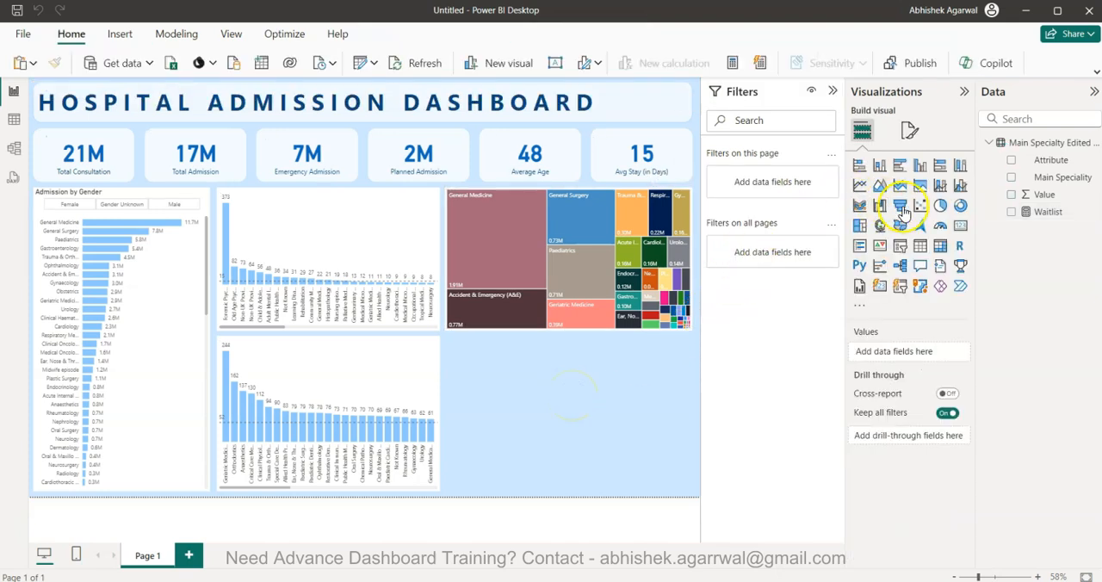
{"action": "left_click", "coordinate": [531, 452]}
{"action": "left_click", "coordinate": [960, 225]}
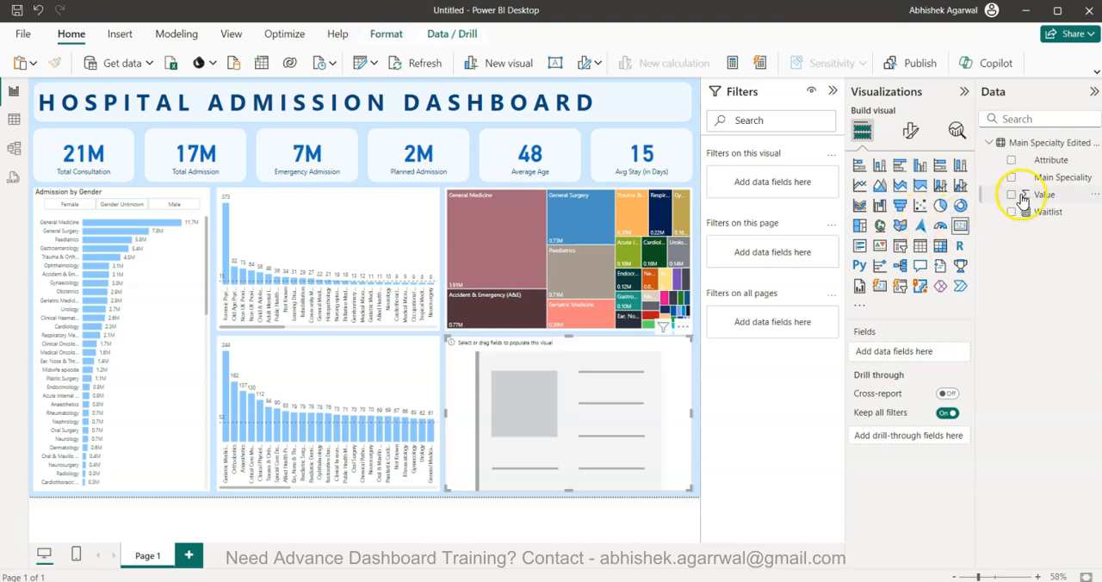
{"action": "left_click", "coordinate": [1011, 212]}
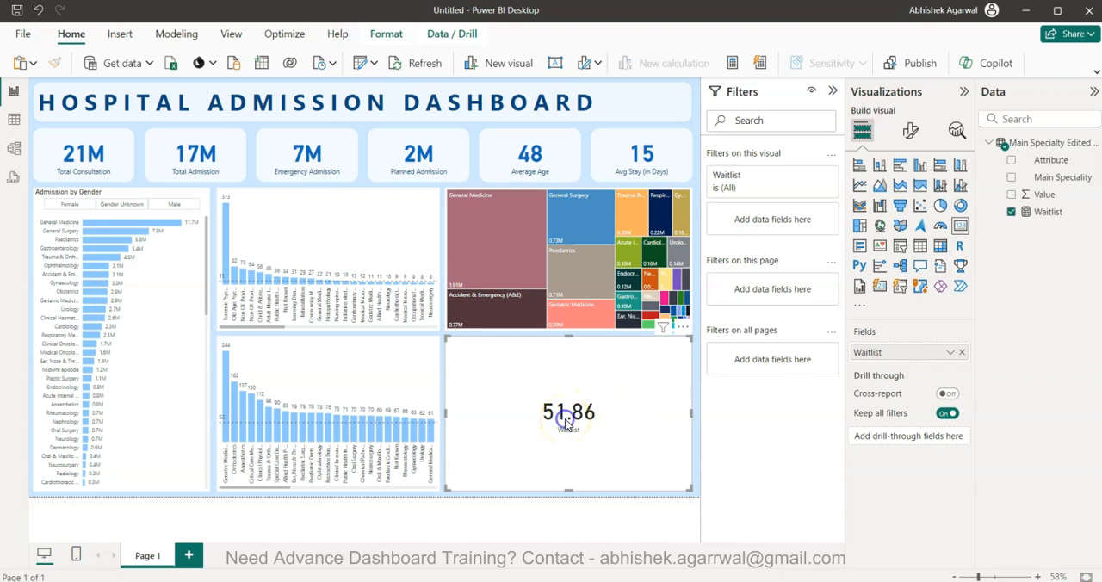
{"action": "key", "text": "Delete"}
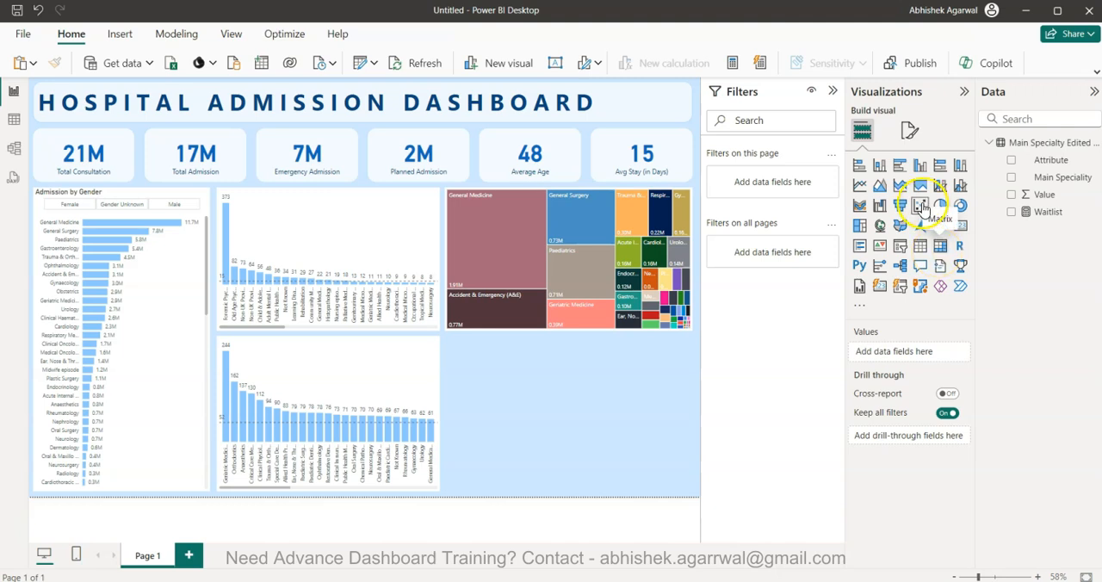
Open conditional formatting for the treemap's colors and set the format style to Gradient
{"action": "left_click", "coordinate": [689, 209]}
{"action": "left_click", "coordinate": [689, 205]}
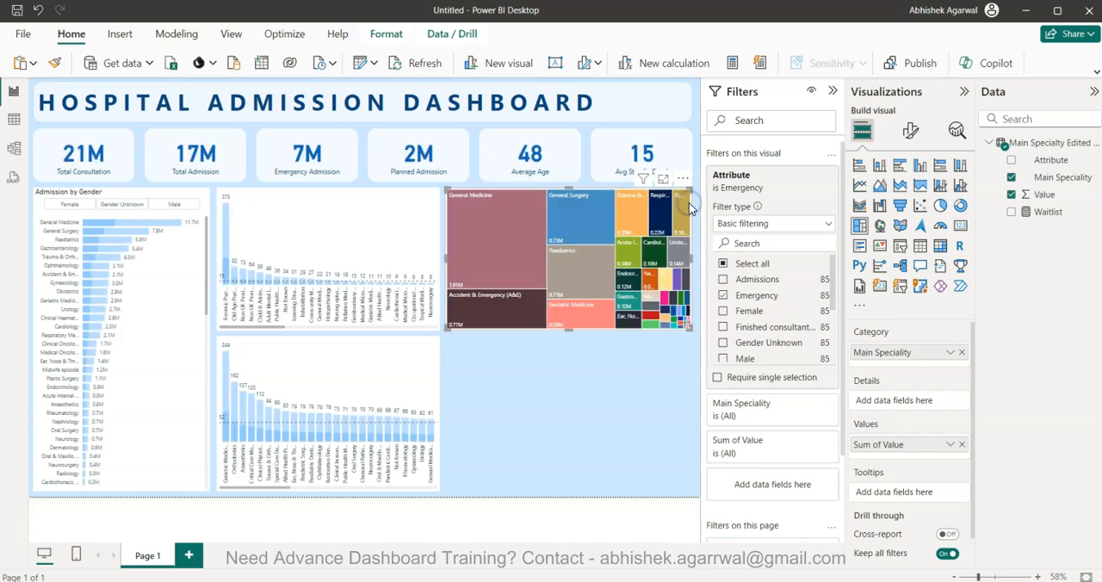
{"action": "left_click", "coordinate": [911, 130]}
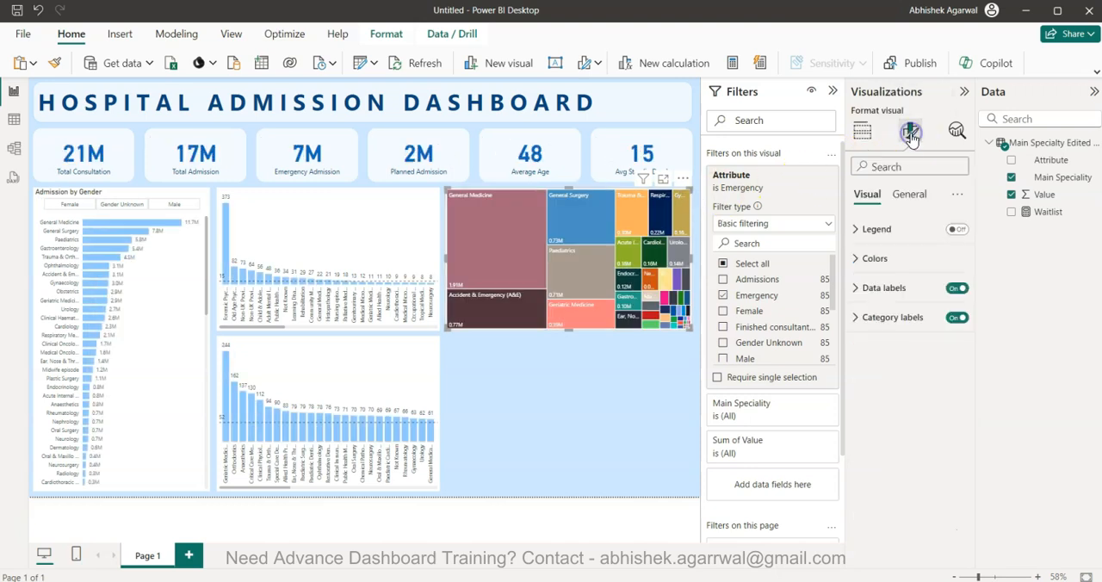
{"action": "left_click", "coordinate": [874, 258]}
{"action": "left_click", "coordinate": [870, 306]}
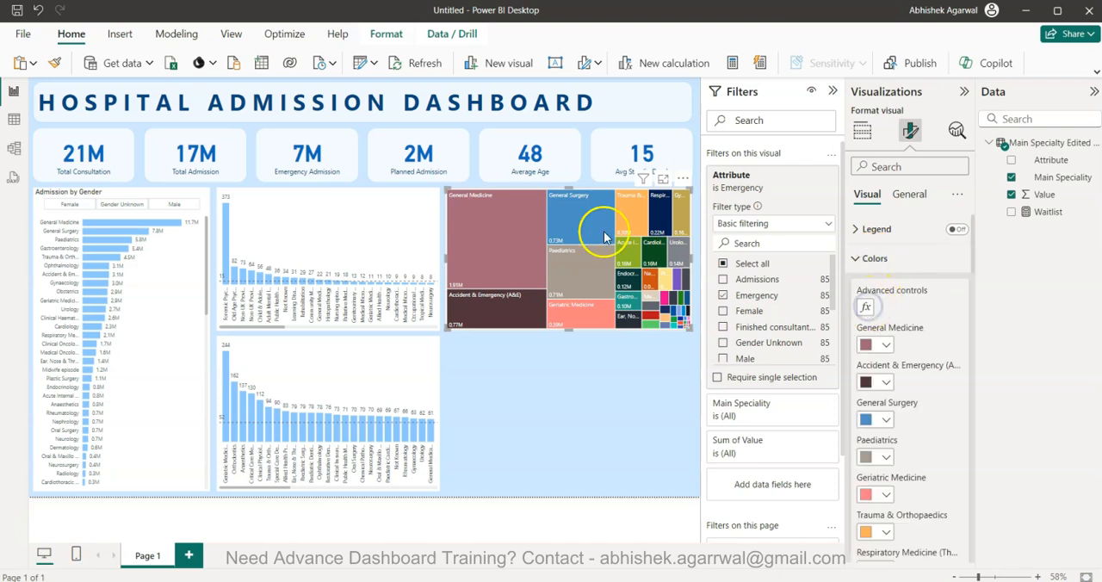
{"action": "left_click", "coordinate": [283, 140]}
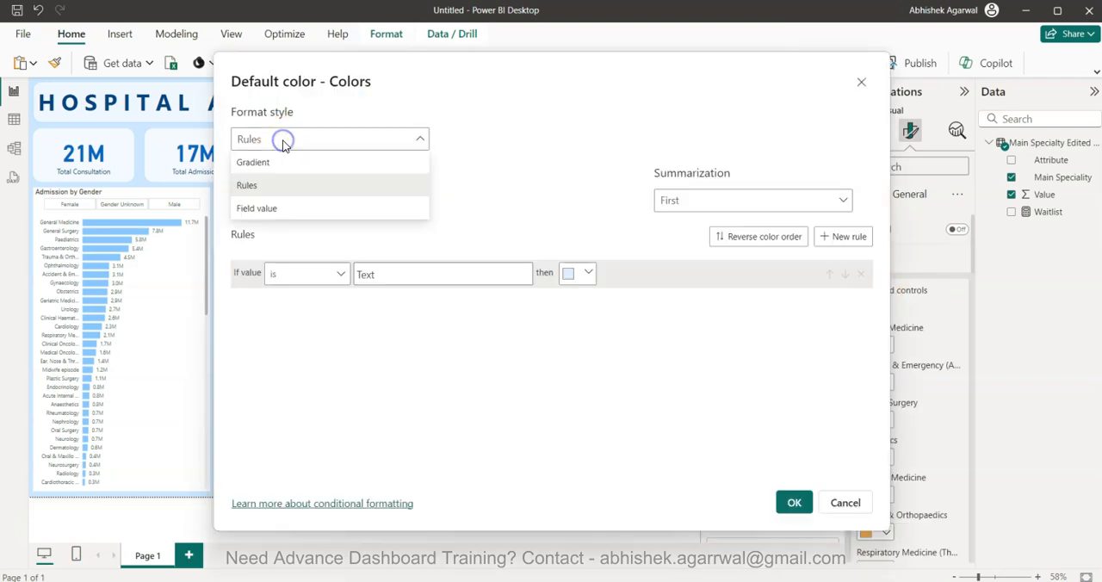
{"action": "left_click", "coordinate": [284, 163]}
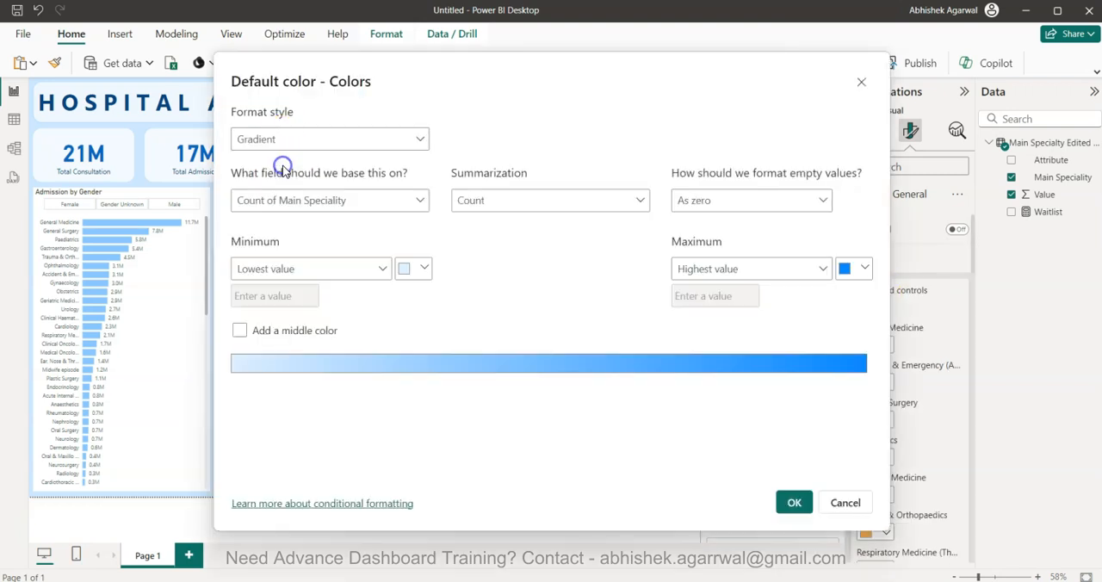
Base the treemap's color gradient on the Waitlist measure and apply it
{"action": "left_click", "coordinate": [312, 201]}
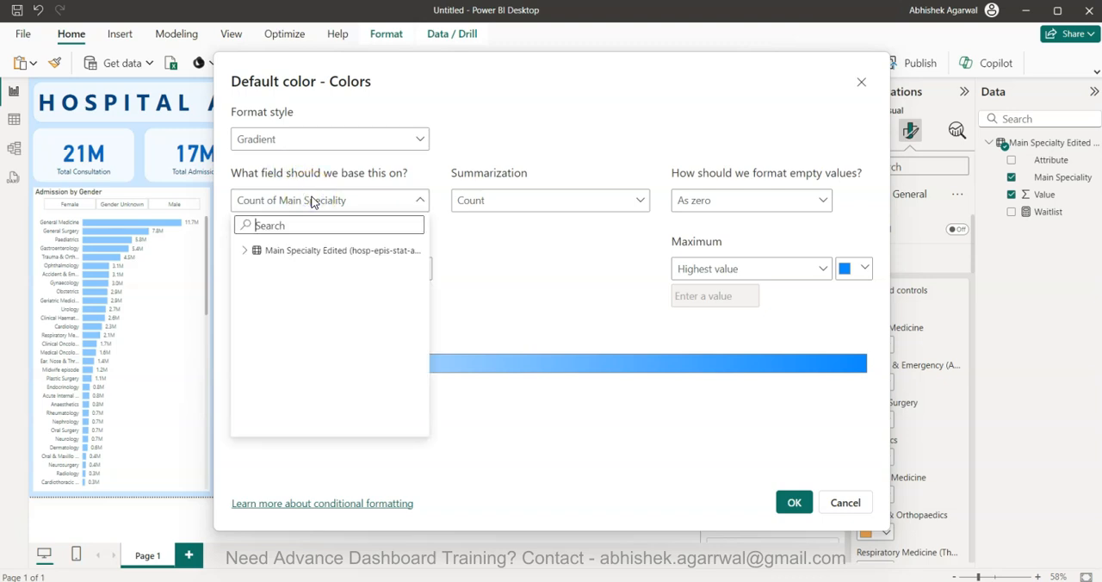
{"action": "left_click", "coordinate": [312, 201]}
{"action": "left_click", "coordinate": [305, 196]}
{"action": "left_click", "coordinate": [247, 251]}
{"action": "left_click", "coordinate": [287, 319]}
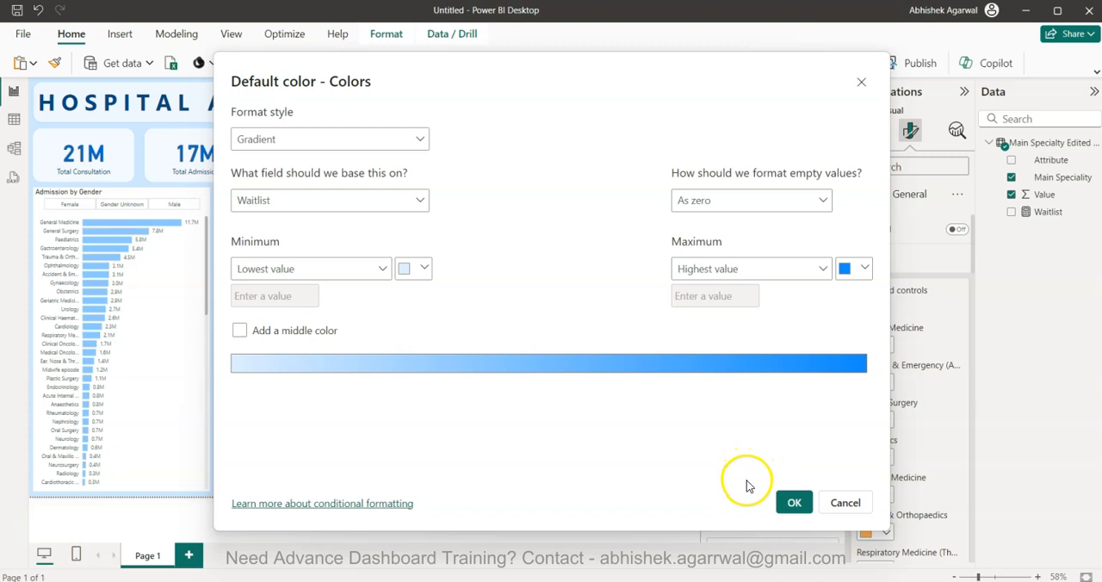
{"action": "left_click", "coordinate": [791, 503]}
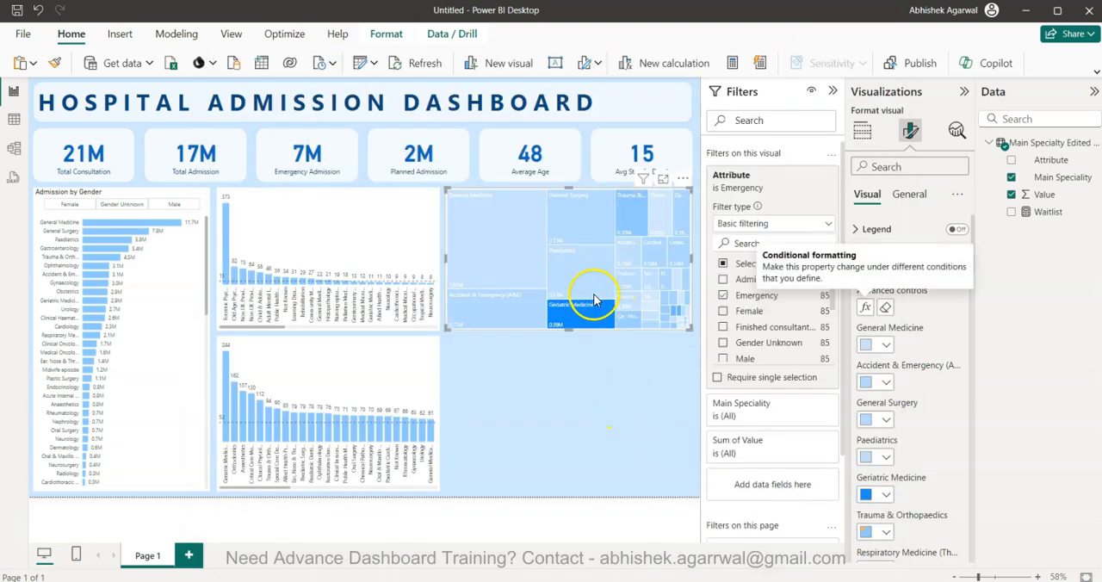
Examine the treemap's color shading and the values available in its Attribute filter
{"action": "left_click", "coordinate": [629, 402]}
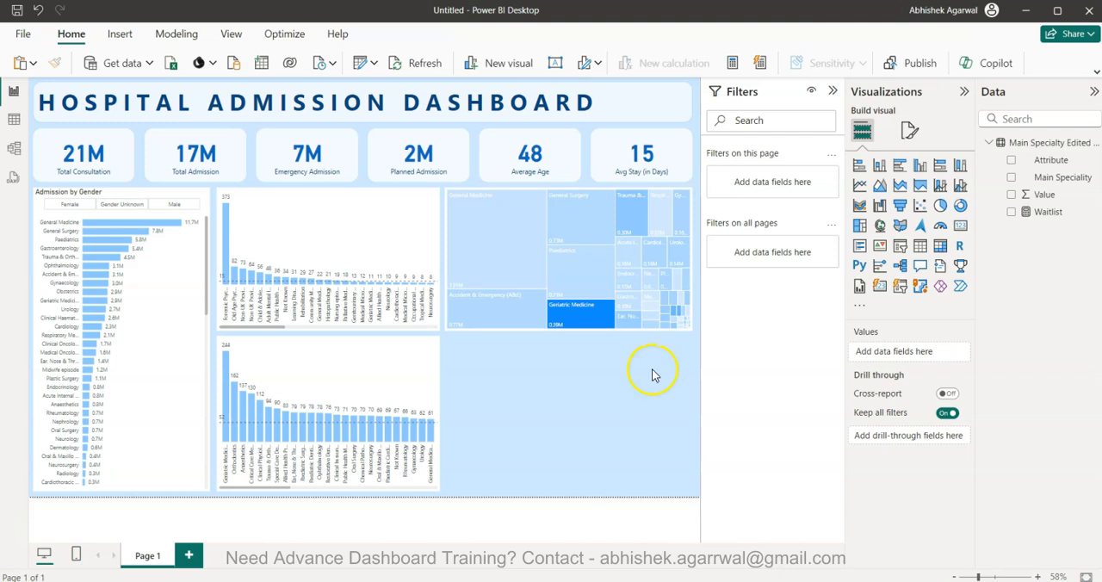
{"action": "left_click", "coordinate": [689, 323]}
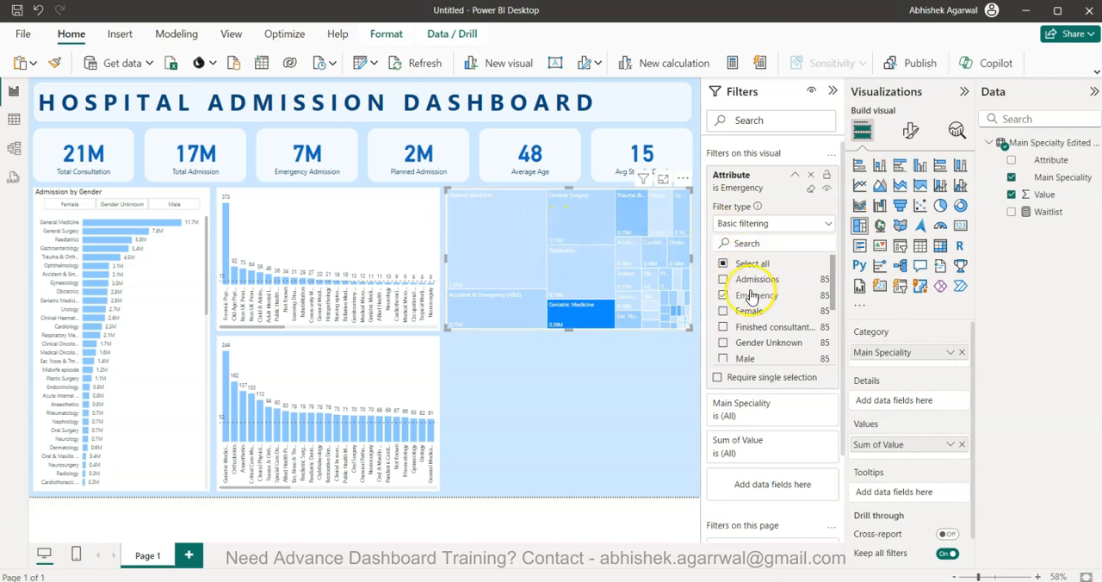
{"action": "scroll", "coordinate": [751, 297], "scroll_direction": "down", "scroll_amount": 2}
{"action": "scroll", "coordinate": [751, 302], "scroll_direction": "down", "scroll_amount": 1}
{"action": "scroll", "coordinate": [751, 301], "scroll_direction": "up", "scroll_amount": 4}
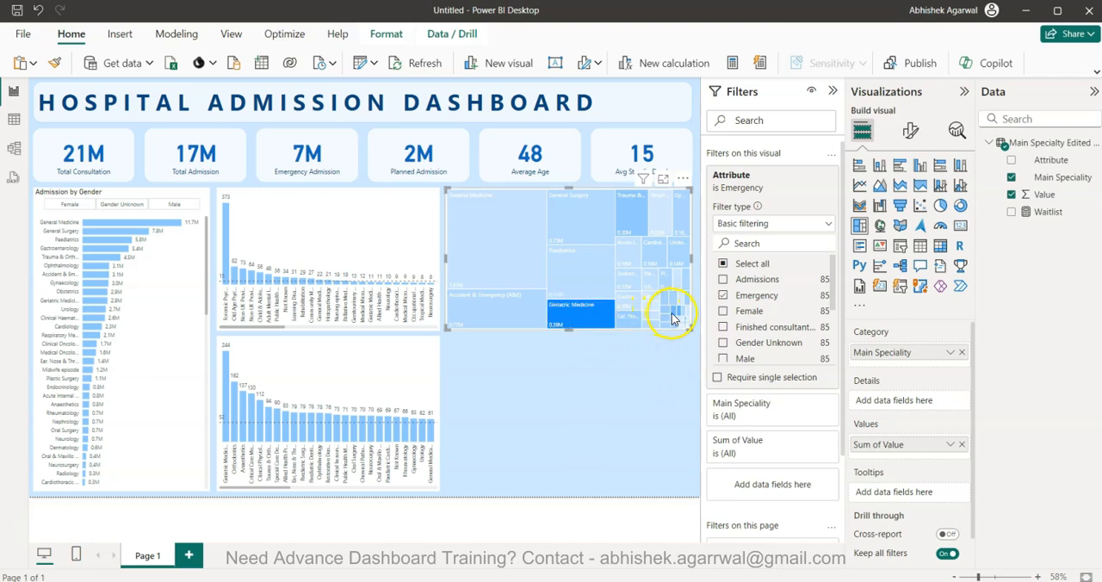
{"action": "left_click", "coordinate": [603, 425]}
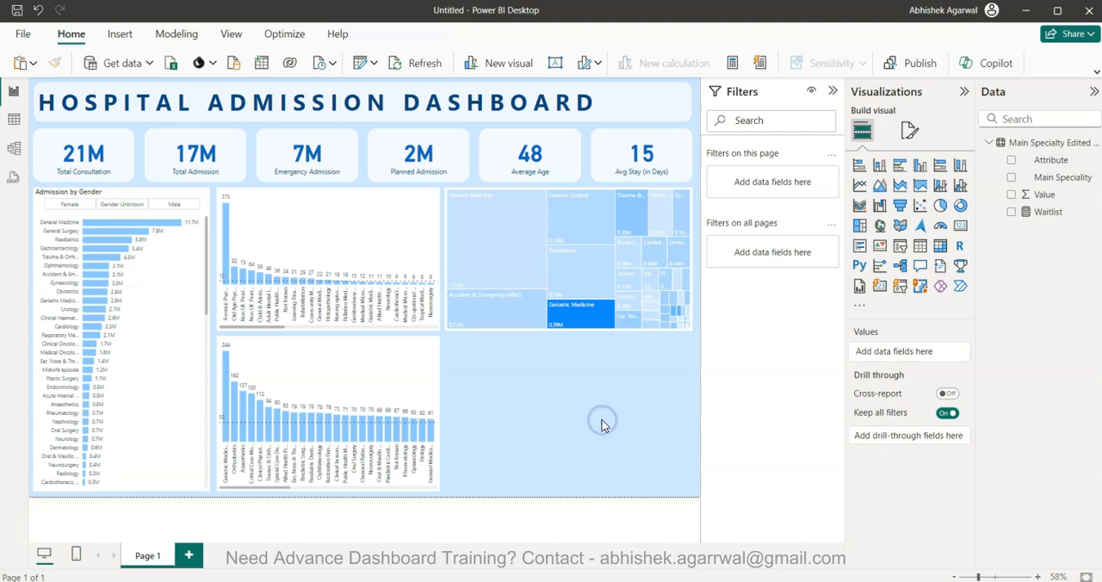
{"action": "left_click", "coordinate": [690, 325]}
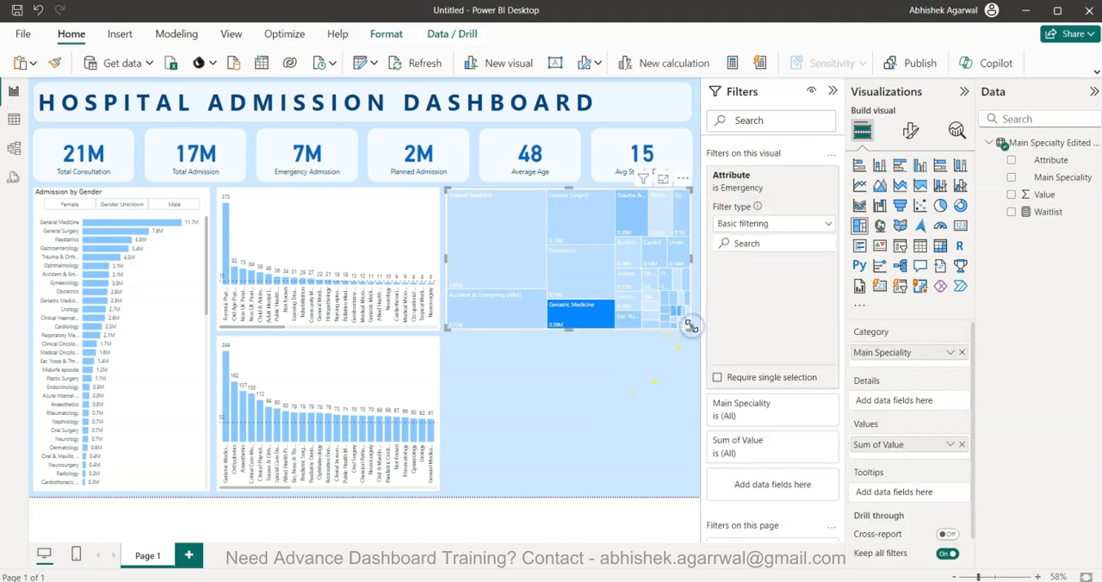
Turn on the treemap's title and set its text to "Emergency Admission & Waitlist"
{"action": "left_click", "coordinate": [910, 130]}
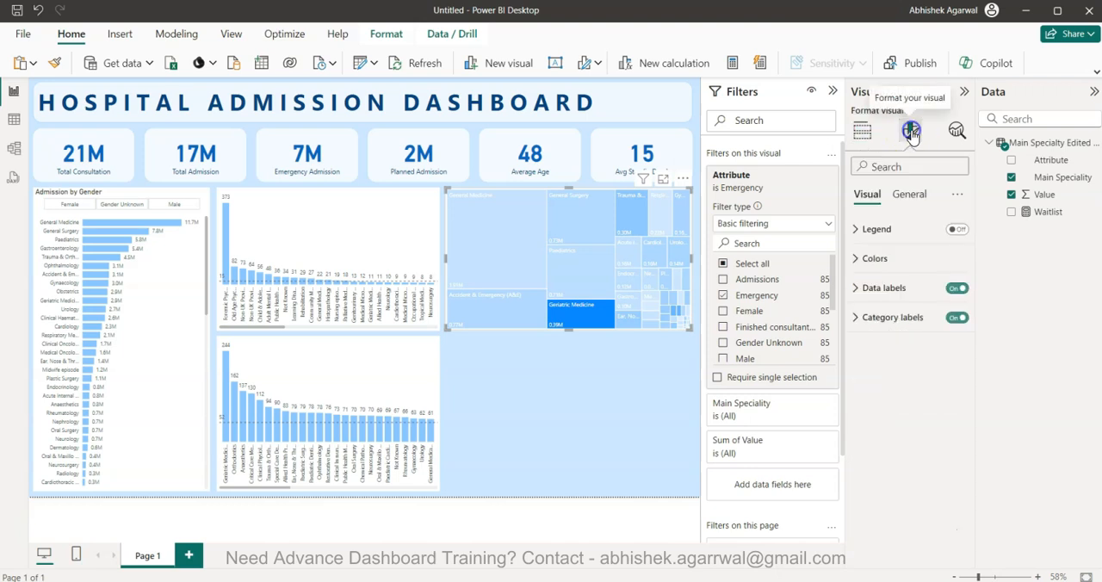
{"action": "left_click", "coordinate": [914, 197]}
{"action": "left_click", "coordinate": [956, 259]}
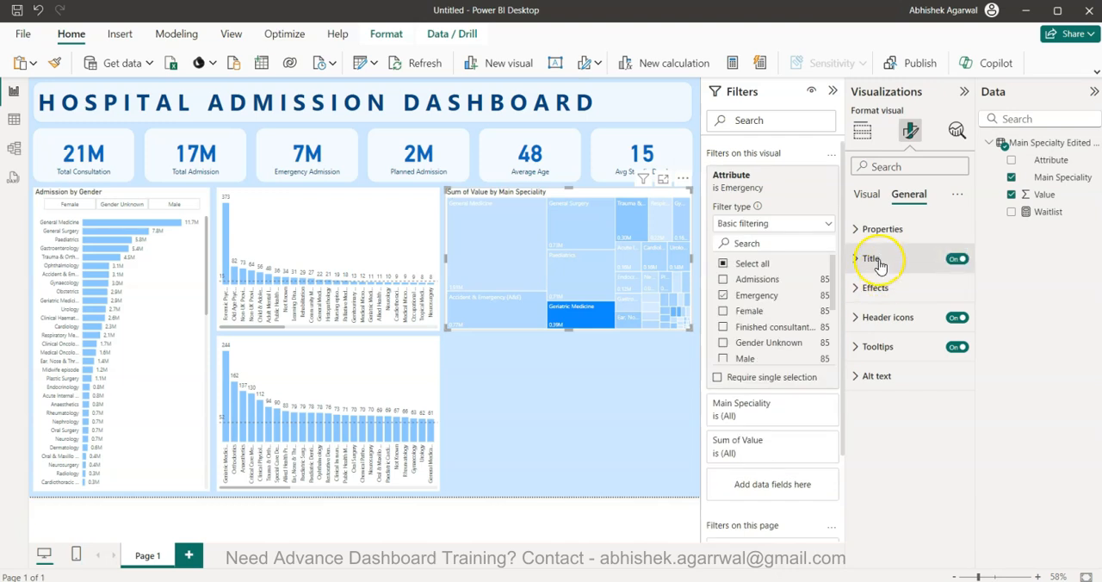
{"action": "left_click", "coordinate": [879, 258]}
{"action": "left_click", "coordinate": [887, 332]}
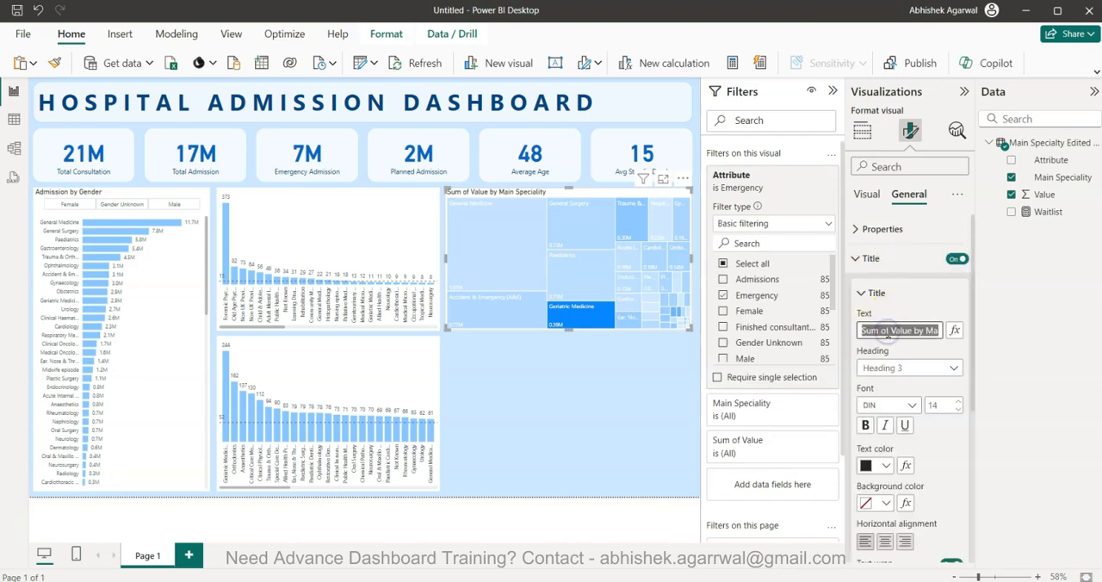
{"action": "type", "text": "Emerg"}
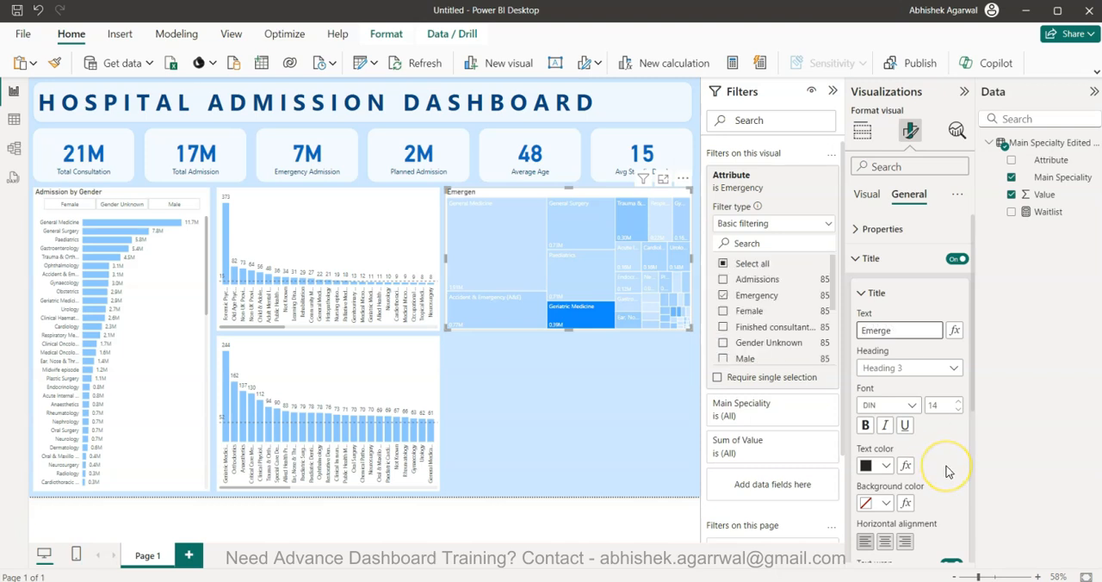
{"action": "type", "text": "ency Admission & Waitlist"}
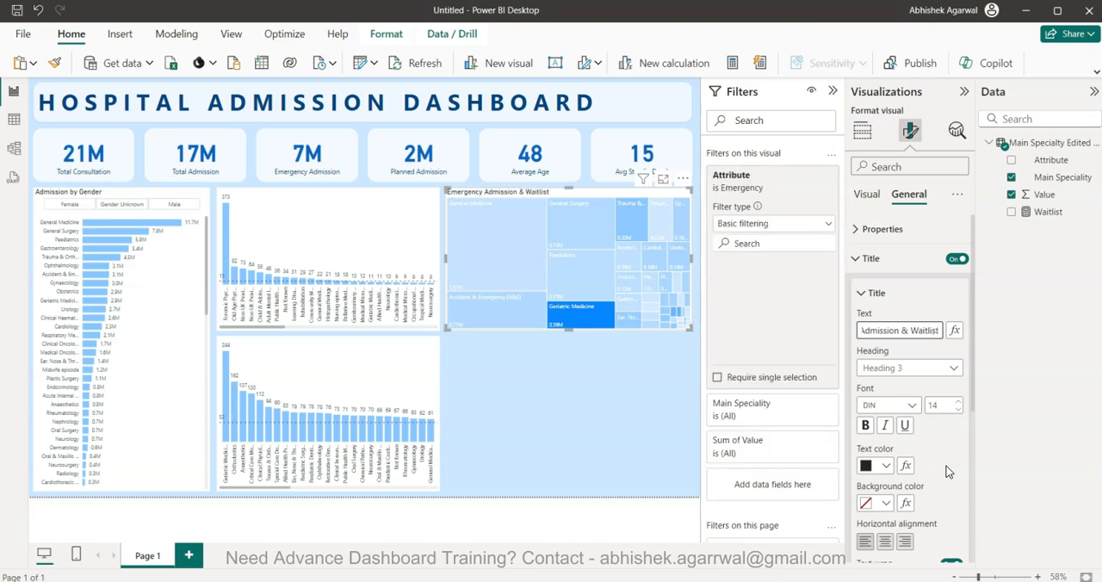
Set the treemap title's font size to 16 and its text color to the darkest gray shade of white
{"action": "left_click", "coordinate": [957, 401]}
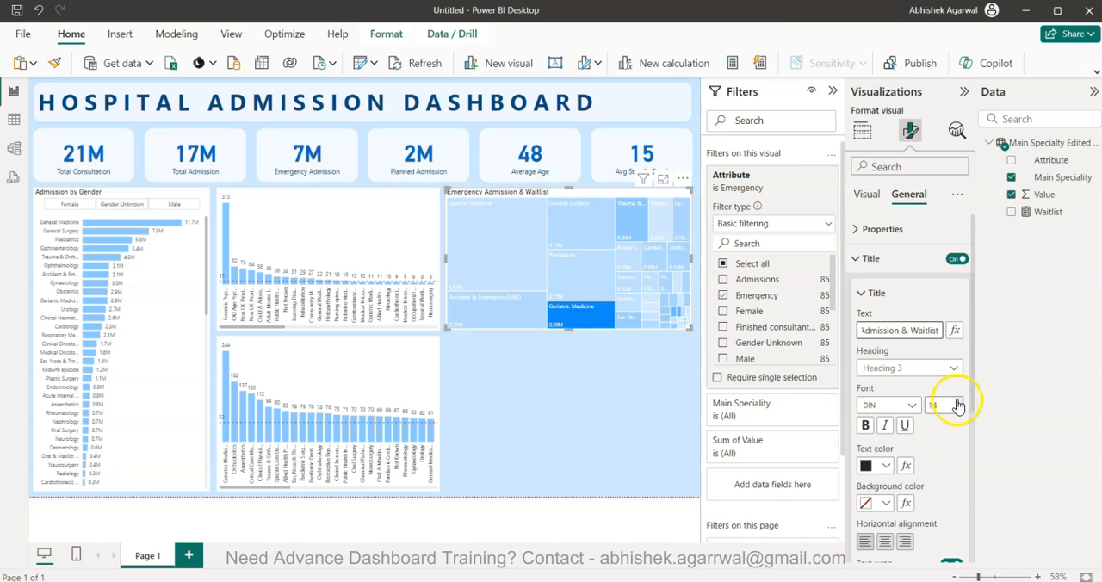
{"action": "left_click", "coordinate": [957, 401]}
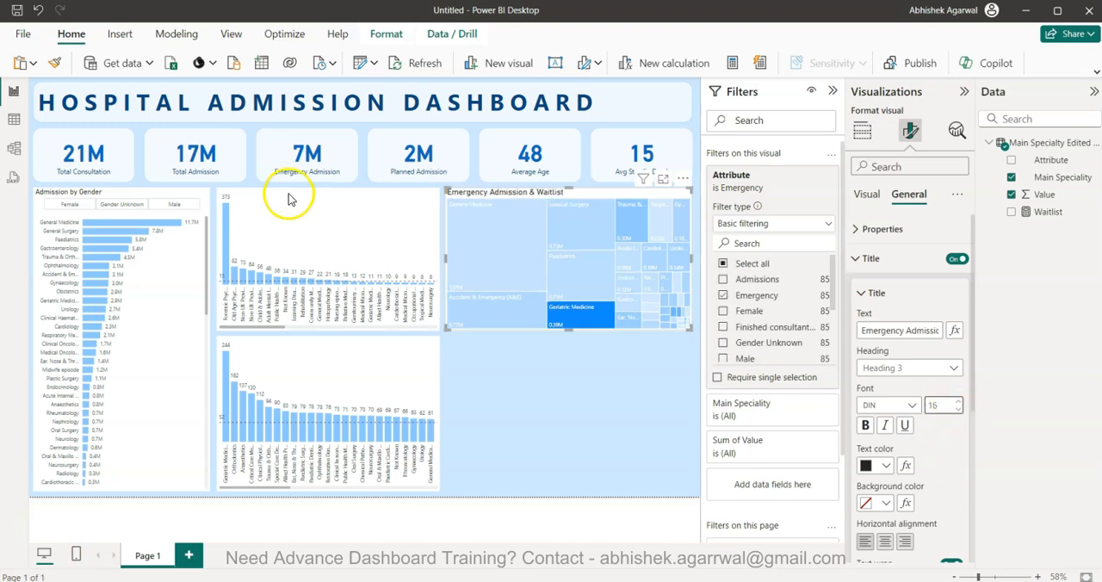
{"action": "left_click", "coordinate": [886, 465]}
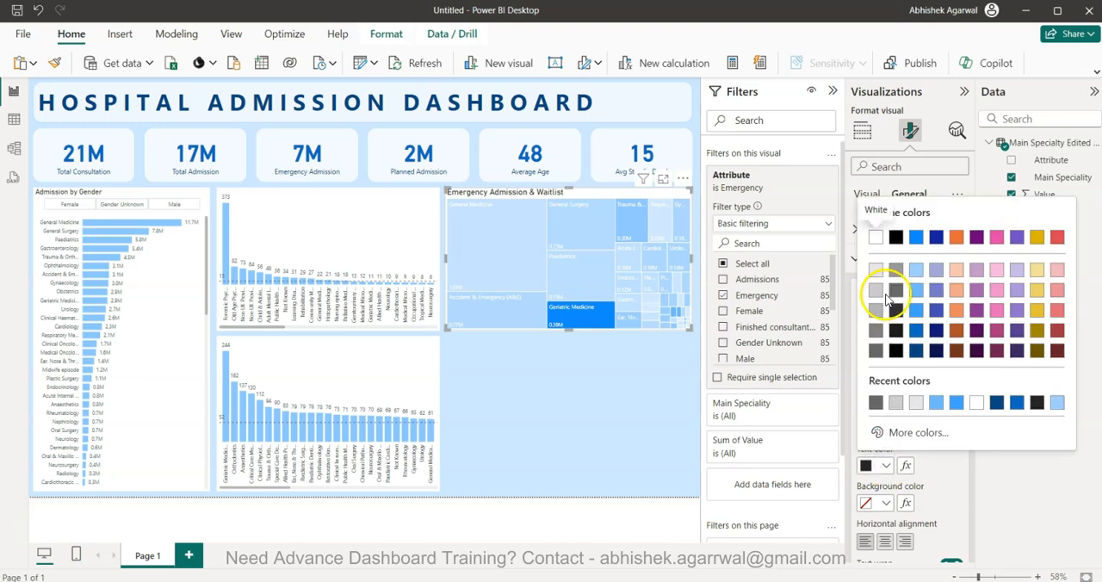
{"action": "left_click", "coordinate": [875, 348]}
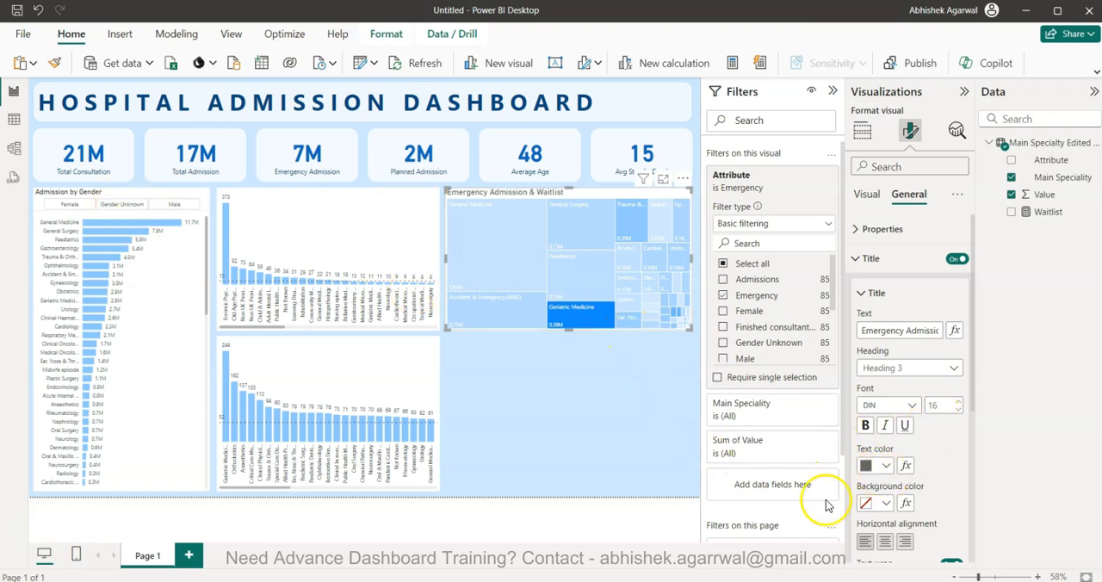
{"action": "left_click", "coordinate": [868, 465]}
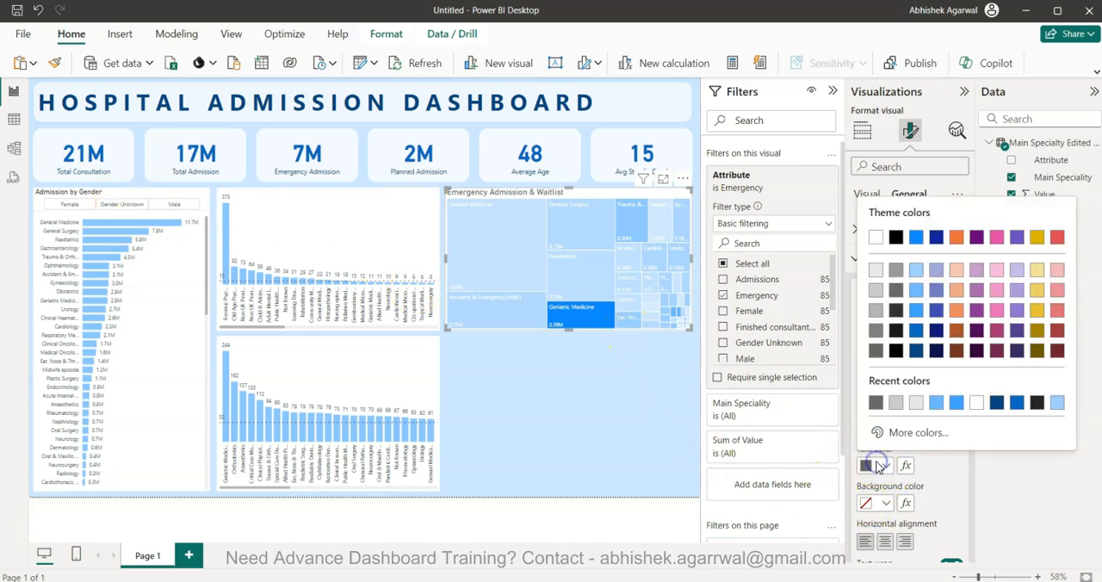
{"action": "left_click", "coordinate": [876, 350]}
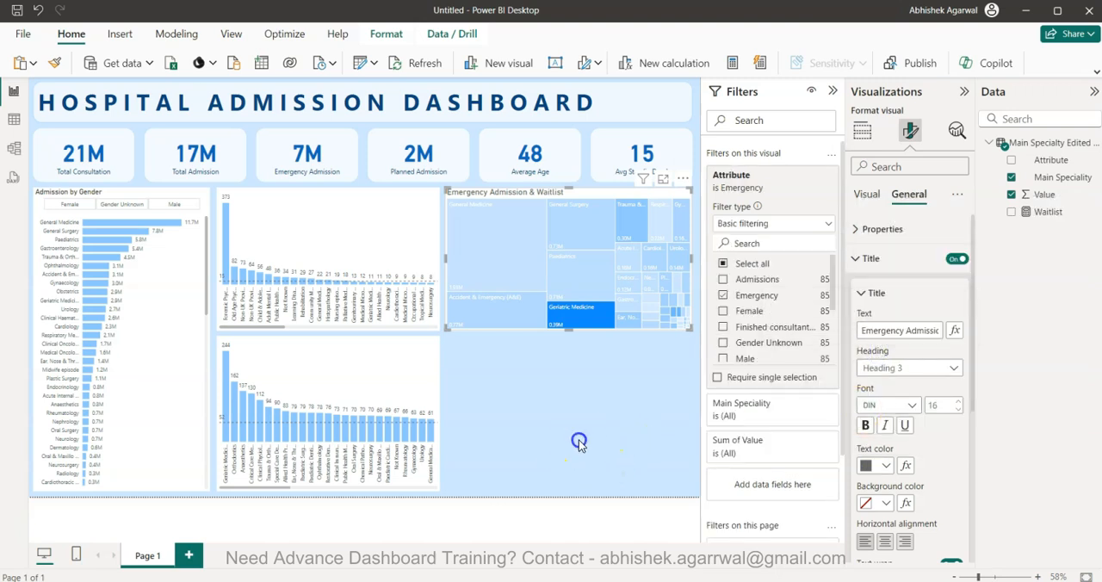
{"action": "left_click", "coordinate": [579, 442]}
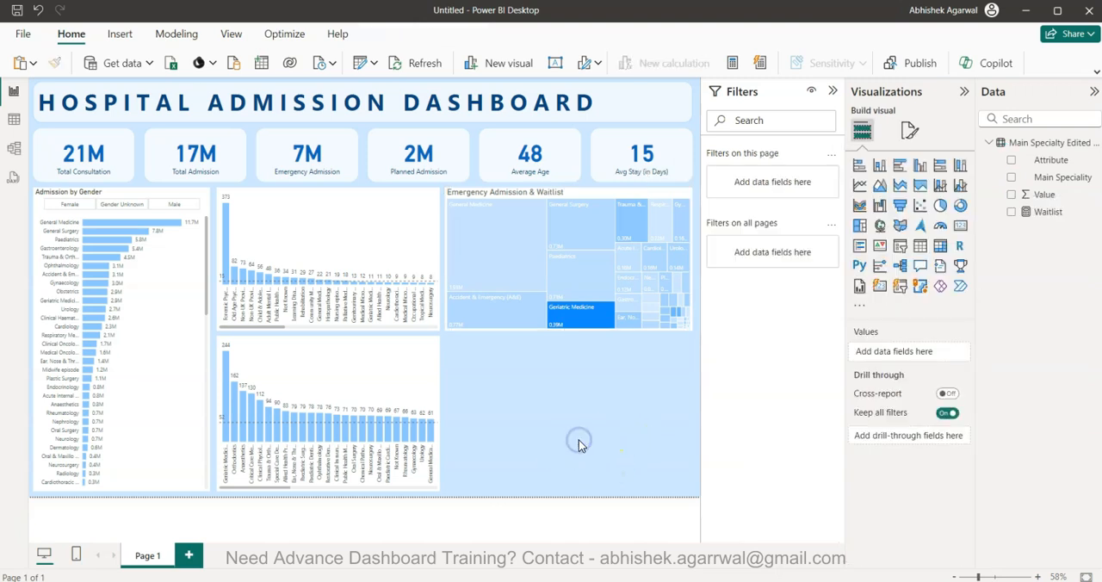
Duplicate the mean waiting time column chart, place the copy below the treemap and widen it to the treemap's width
{"action": "left_click", "coordinate": [402, 379]}
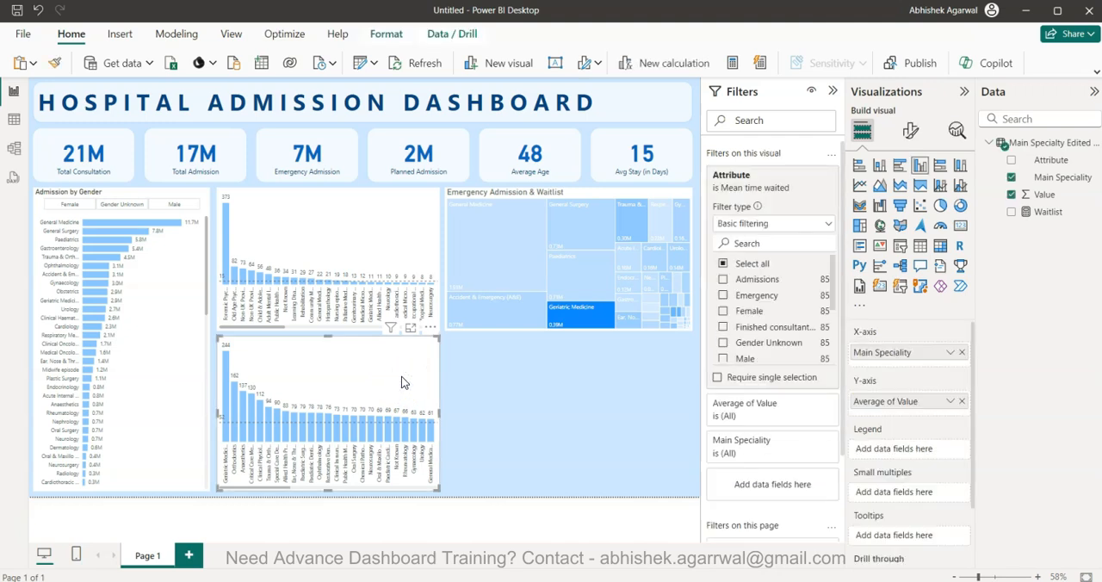
{"action": "key", "text": "ctrl+v"}
{"action": "left_click_drag", "start_coordinate": [402, 377], "coordinate": [631, 387]}
{"action": "left_click_drag", "start_coordinate": [559, 493], "coordinate": [564, 489]}
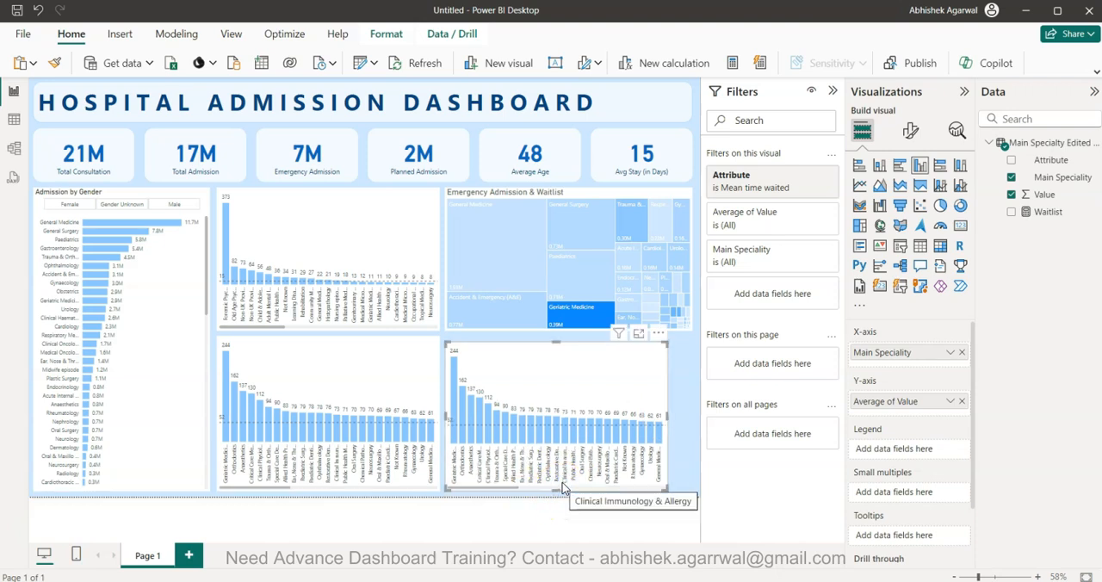
{"action": "left_click_drag", "start_coordinate": [566, 402], "coordinate": [563, 385]}
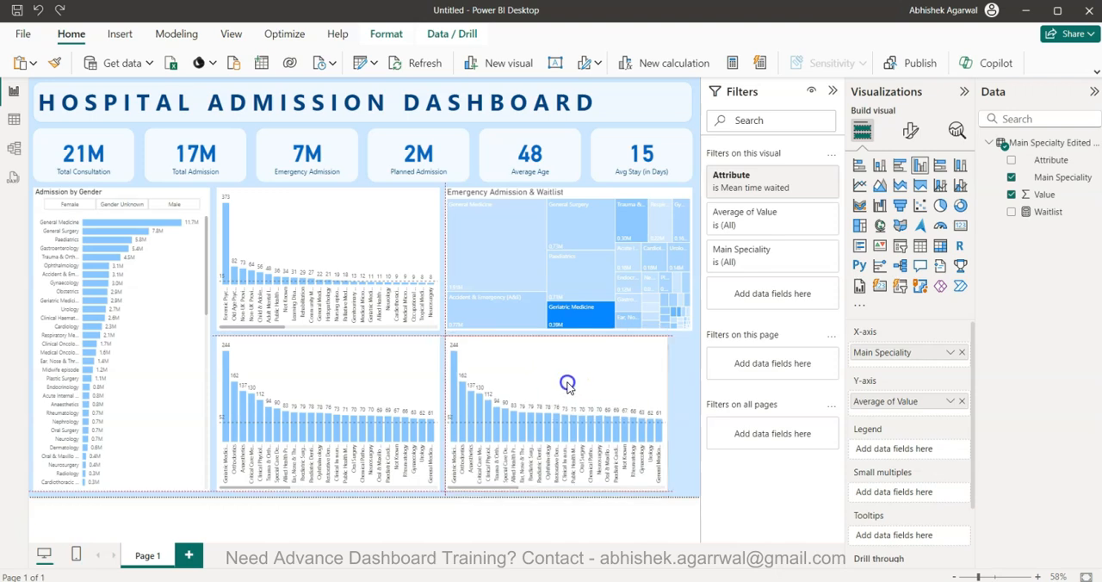
{"action": "left_click_drag", "start_coordinate": [668, 416], "coordinate": [692, 418]}
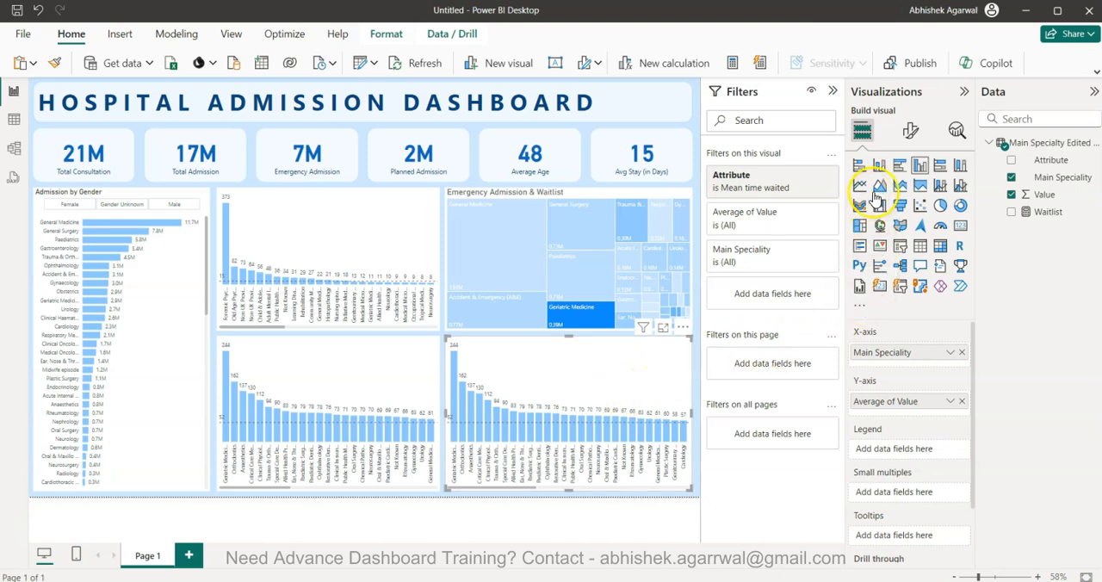
Convert the copied chart to a 100% stacked bar chart and replace its X-axis field with the Waitlist measure
{"action": "left_click", "coordinate": [940, 168]}
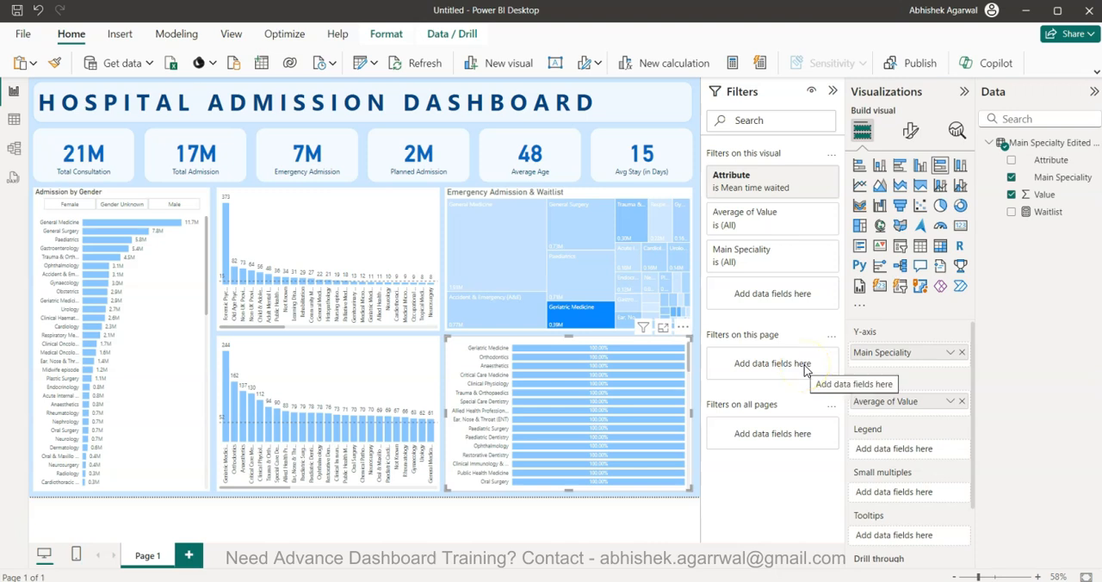
{"action": "left_click", "coordinate": [962, 401]}
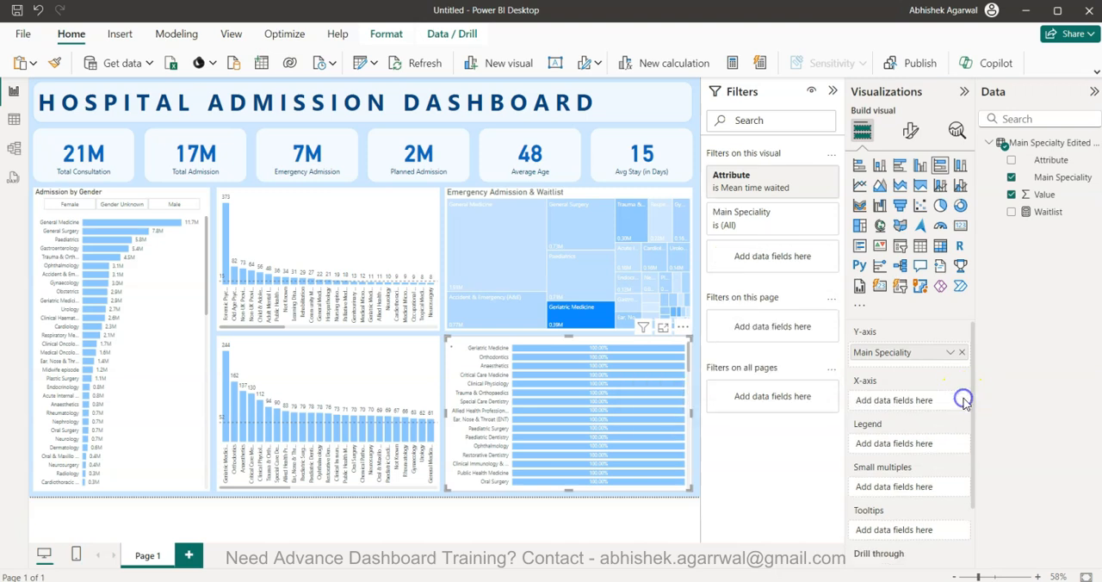
{"action": "left_click_drag", "start_coordinate": [1040, 215], "coordinate": [920, 402]}
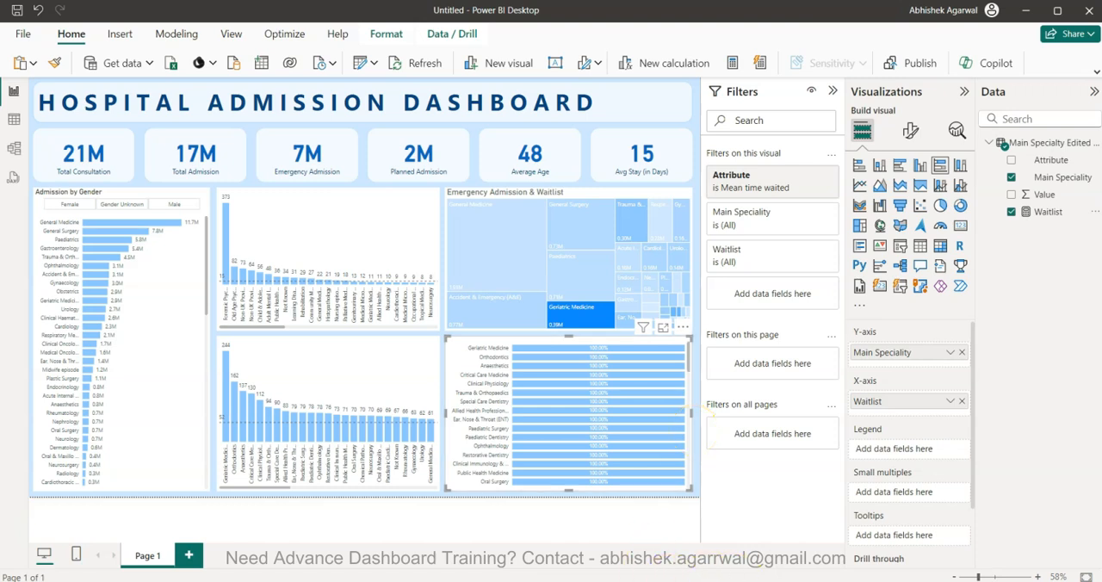
Switch to the Excel source workbook, review the column headers from Emergency to Mean time waited, and return to Power BI
{"action": "mouse_move", "coordinate": [761, 581]}
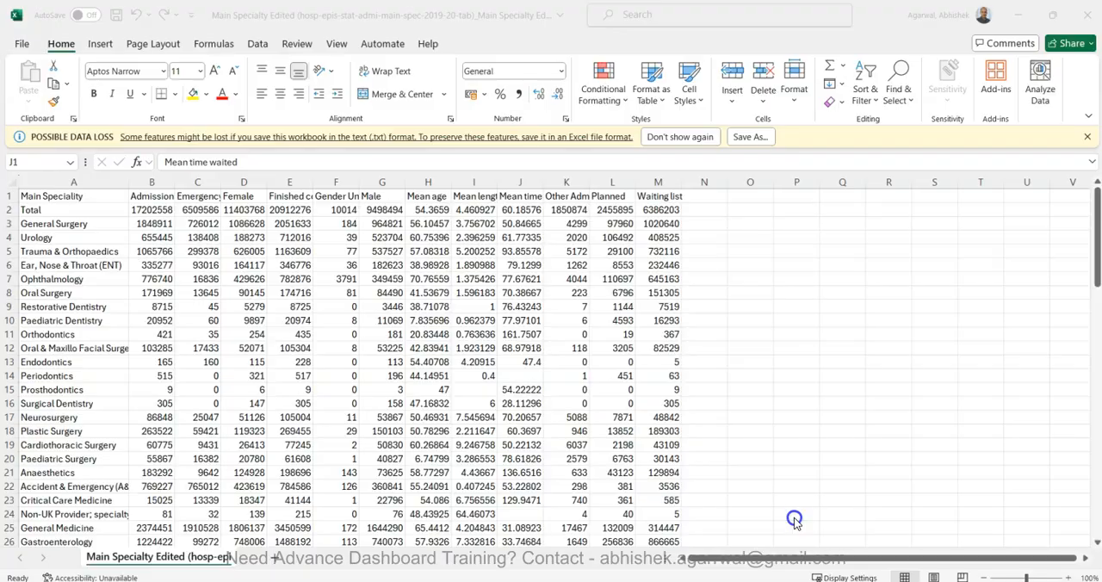
{"action": "left_click", "coordinate": [794, 522]}
{"action": "left_click", "coordinate": [199, 199]}
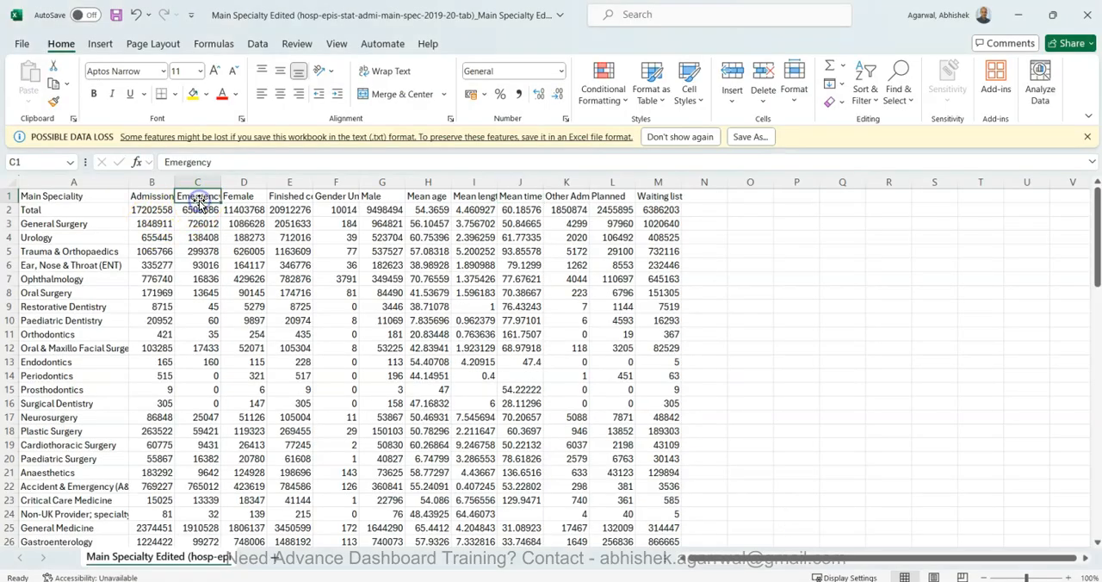
{"action": "key", "text": "Right"}
{"action": "key", "text": "Right"}
{"action": "key", "text": "Right"}
{"action": "key", "text": "Right"}
{"action": "key", "text": "Right"}
{"action": "key", "text": "Right"}
{"action": "key", "text": "Right"}
{"action": "key", "text": "Right"}
{"action": "key", "text": "Right"}
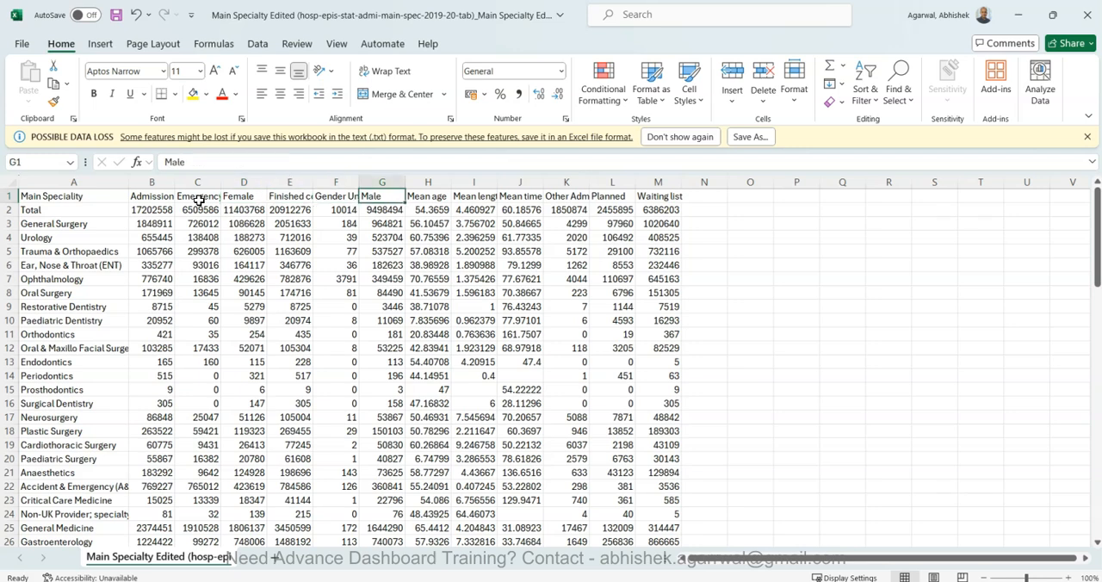
{"action": "key", "text": "Left"}
{"action": "key", "text": "Left"}
{"action": "key", "text": "Left"}
{"action": "key", "text": "Left"}
{"action": "key", "text": "Left"}
{"action": "key", "text": "Left"}
{"action": "key", "text": "Left"}
{"action": "key", "text": "Left"}
{"action": "key", "text": "Left"}
{"action": "key", "text": "Left"}
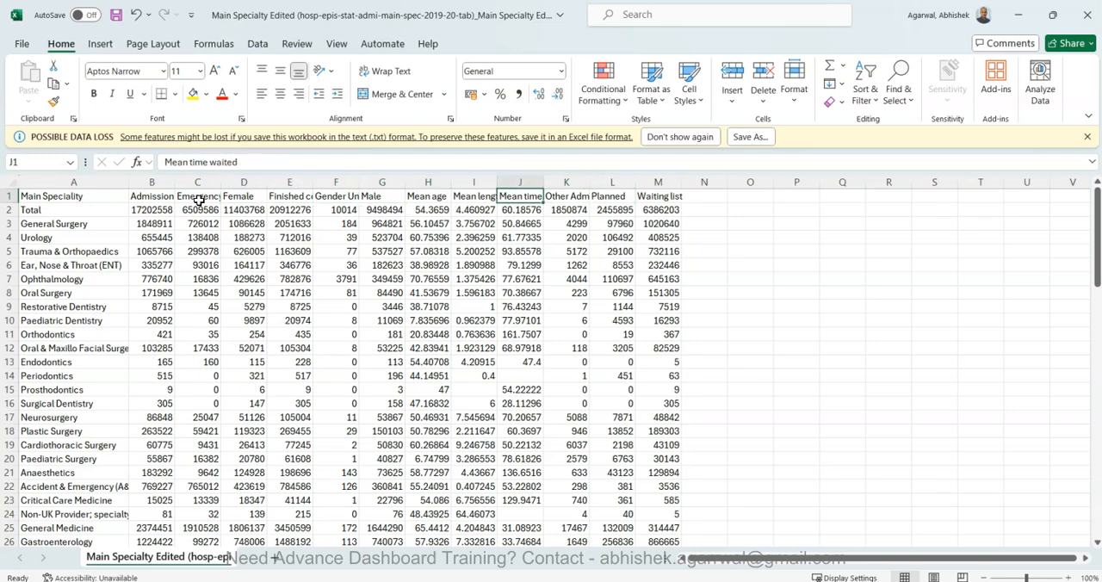
{"action": "key", "text": "Right"}
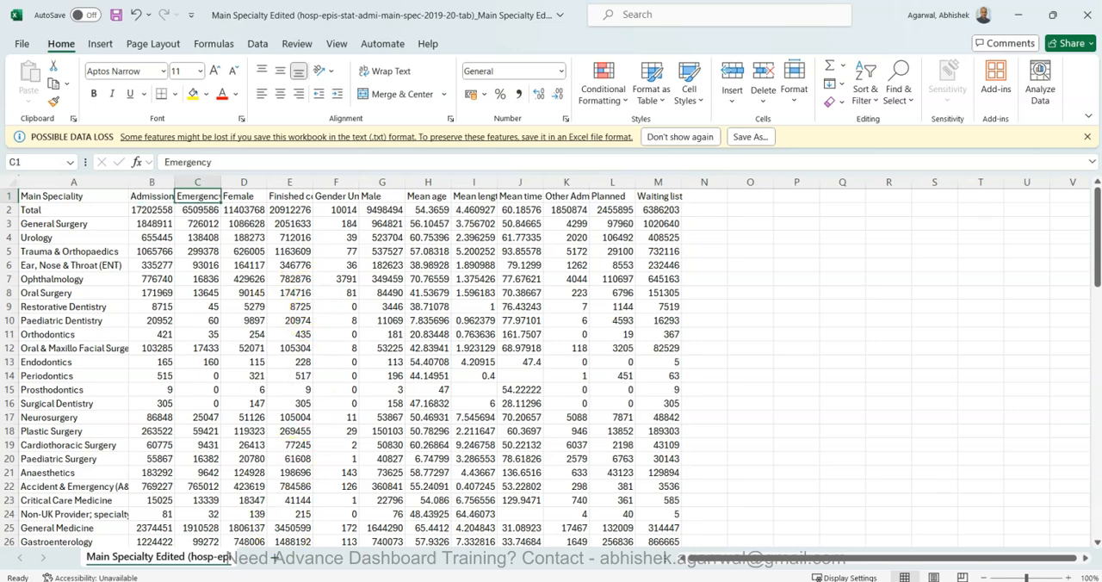
{"action": "mouse_move", "coordinate": [286, 581]}
{"action": "left_click", "coordinate": [251, 541]}
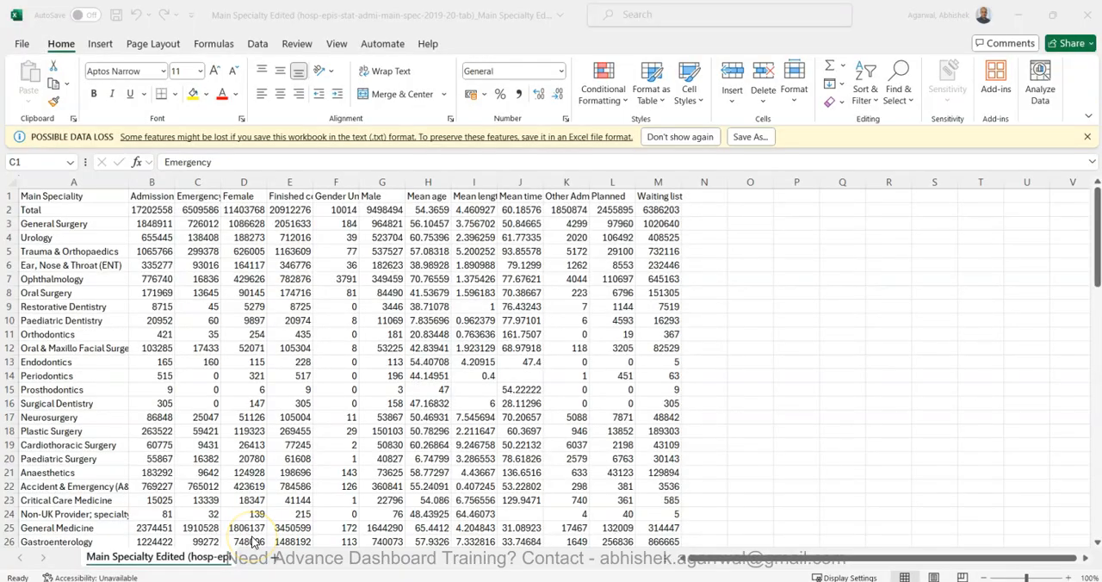
{"action": "left_click", "coordinate": [337, 551]}
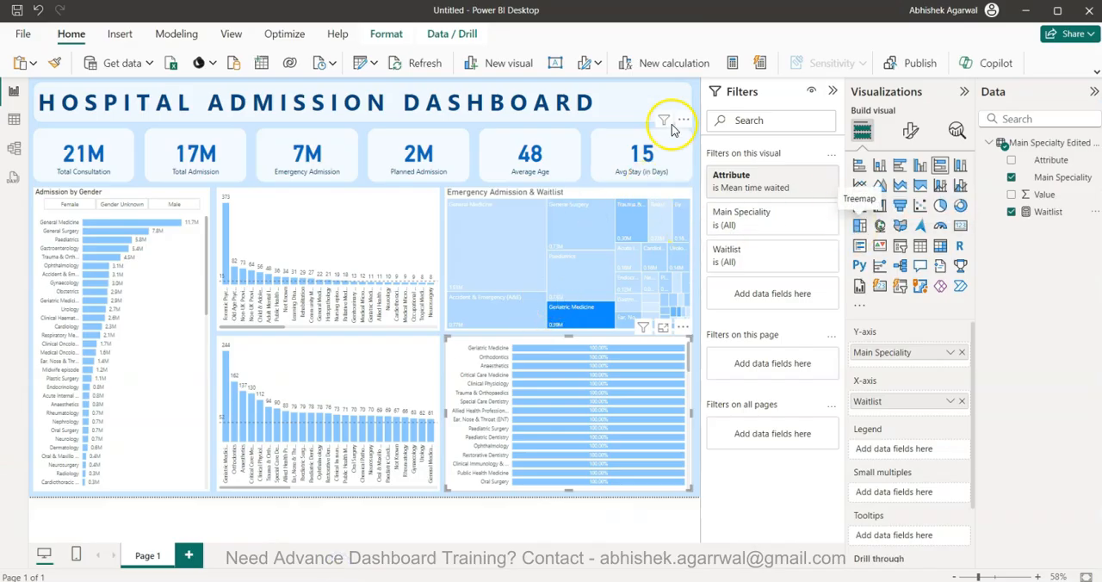
Create a new measure from a copy of the Waitlist measure's formula and name it Emergency
{"action": "left_click", "coordinate": [1051, 212]}
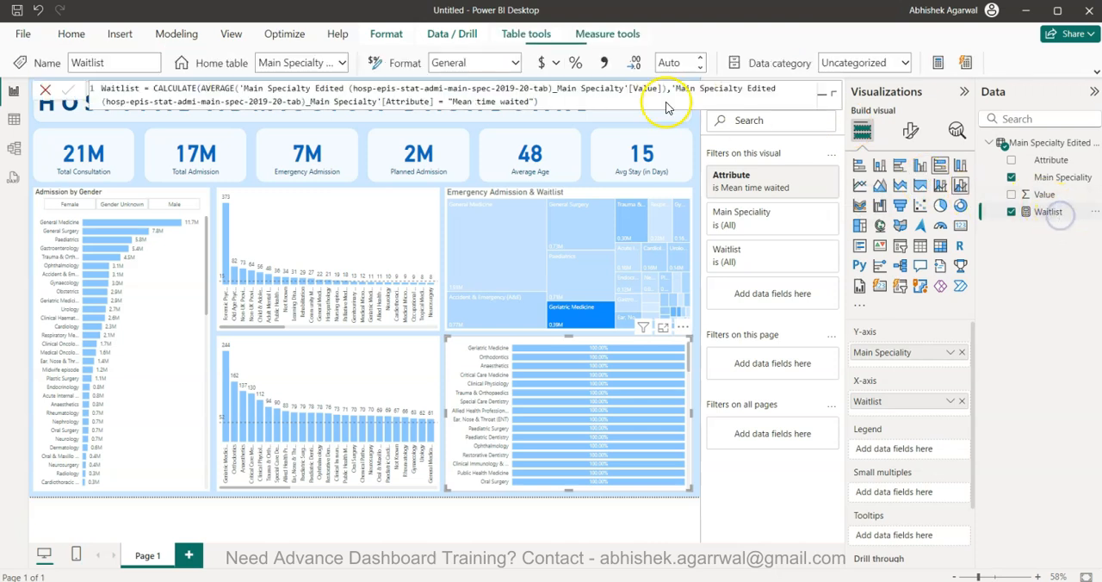
{"action": "key", "text": "ctrl+a"}
{"action": "key", "text": "ctrl+c"}
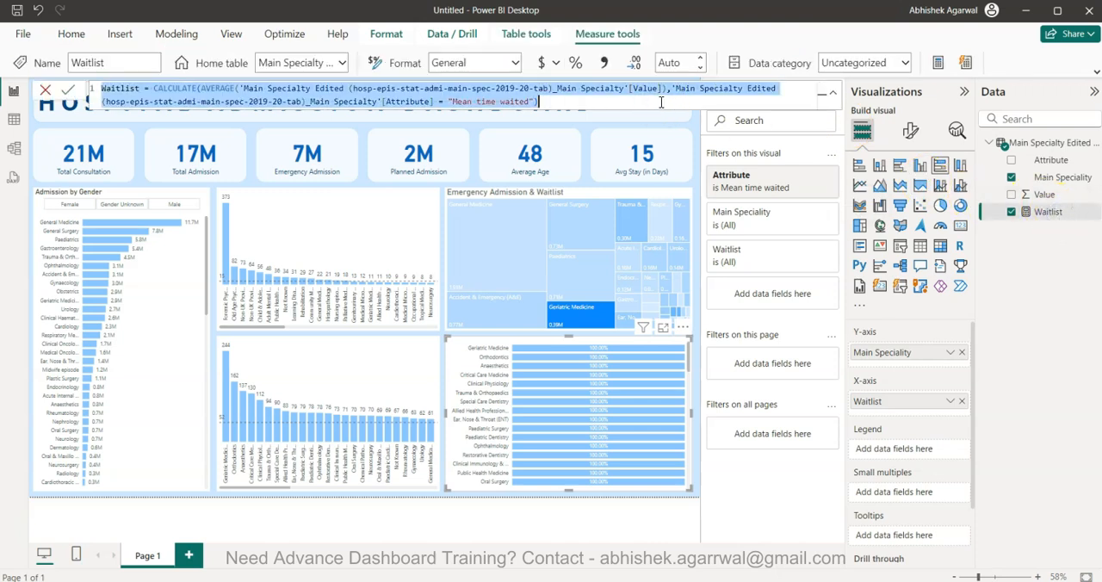
{"action": "left_click", "coordinate": [939, 64]}
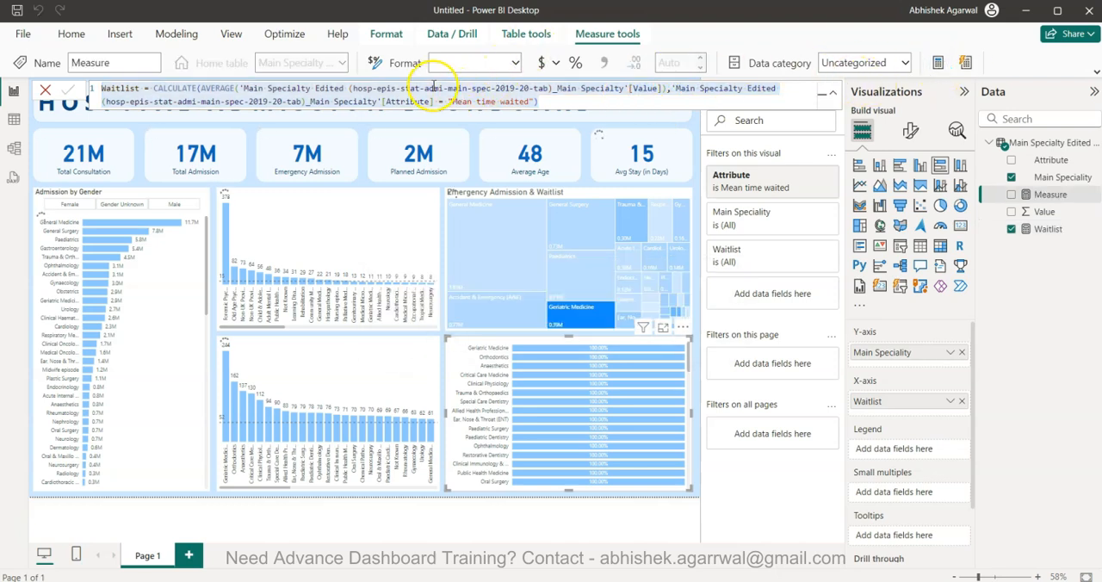
{"action": "key", "text": "ctrl+v"}
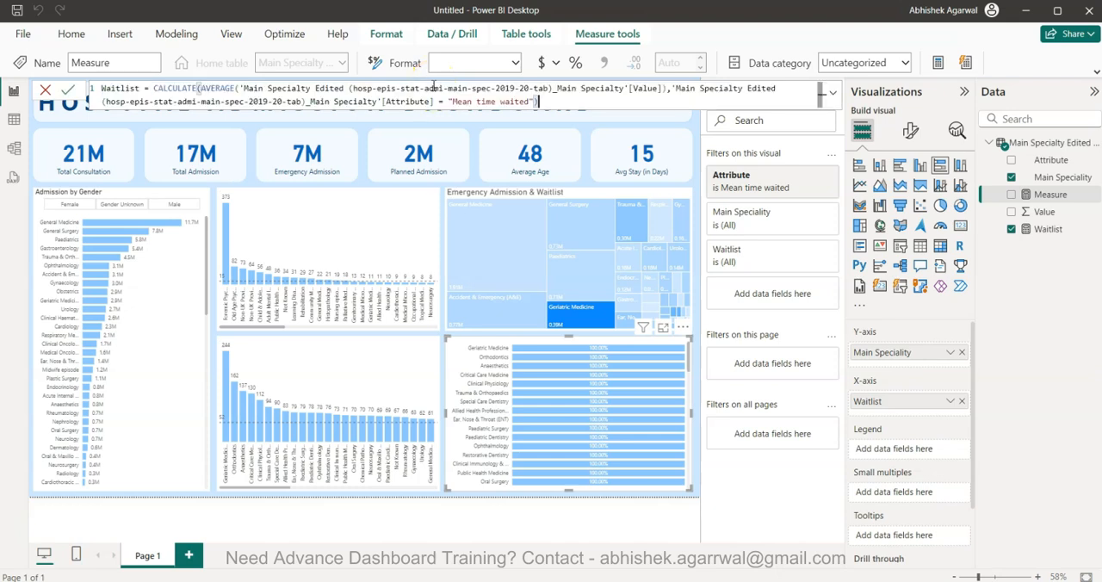
{"action": "left_click", "coordinate": [141, 89]}
{"action": "key", "text": "BackSpace"}
{"action": "key", "text": "BackSpace"}
{"action": "key", "text": "BackSpace"}
{"action": "key", "text": "BackSpace"}
{"action": "key", "text": "BackSpace"}
{"action": "key", "text": "BackSpace"}
{"action": "key", "text": "BackSpace"}
{"action": "key", "text": "BackSpace"}
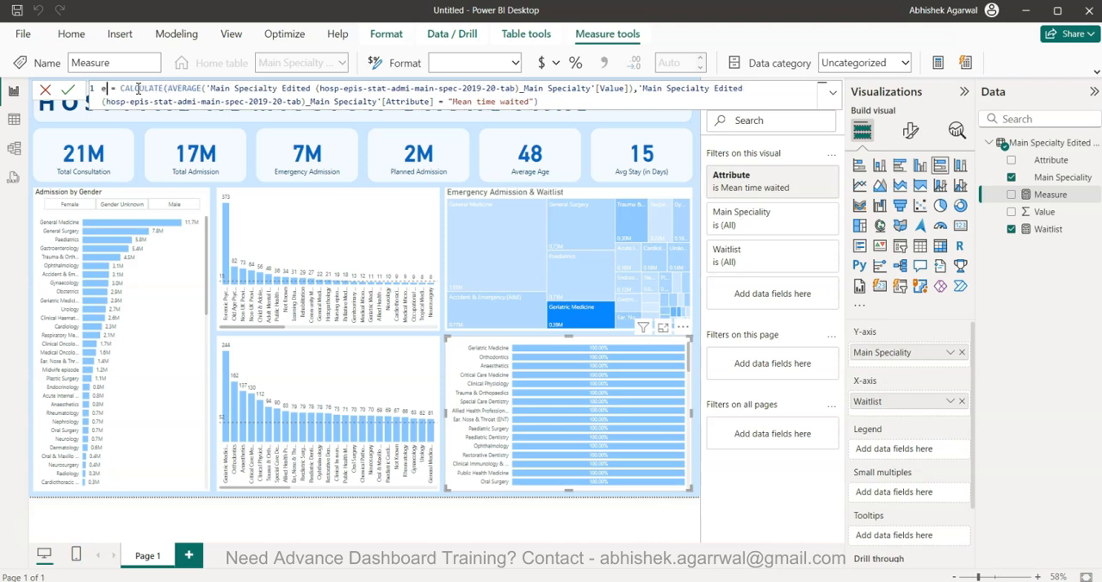
{"action": "type", "text": "emerg"}
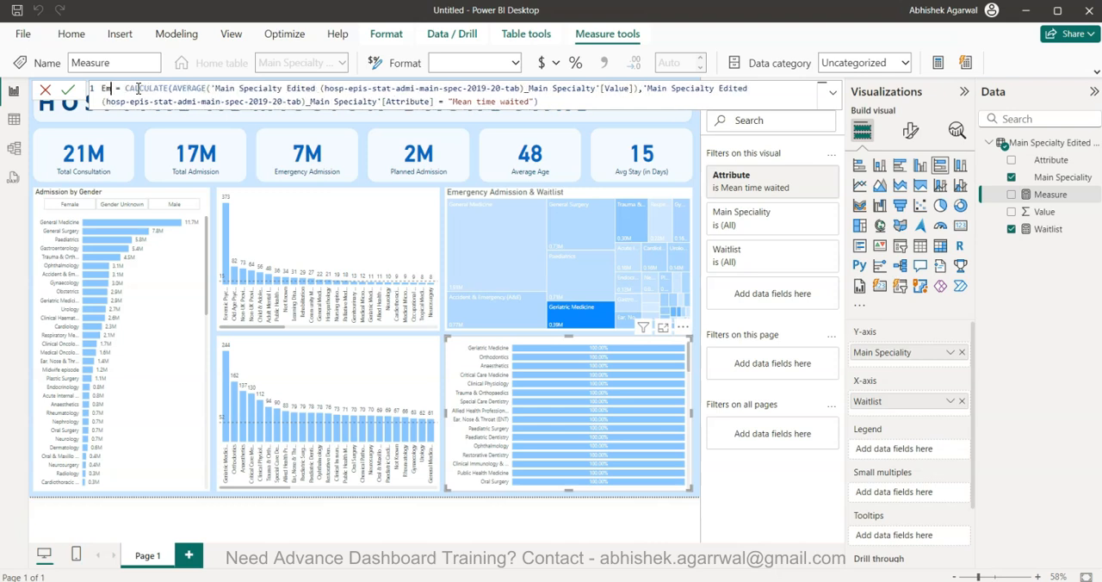
{"action": "type", "text": "ency"}
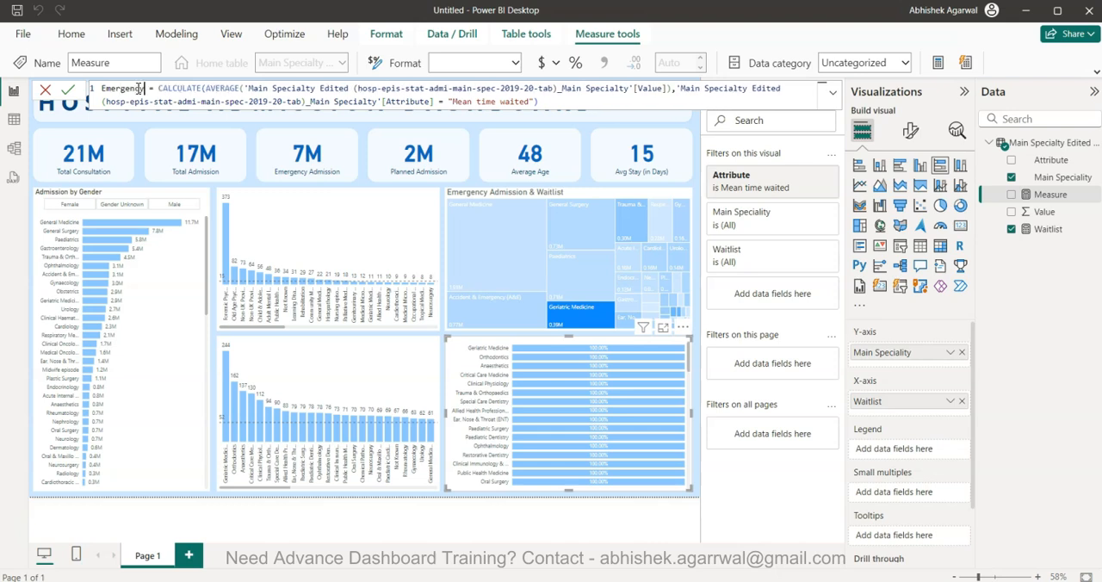
Change the Attribute condition in the Emergency measure's formula to "Emergency" and commit the measure
{"action": "left_click_drag", "start_coordinate": [451, 102], "coordinate": [509, 105]}
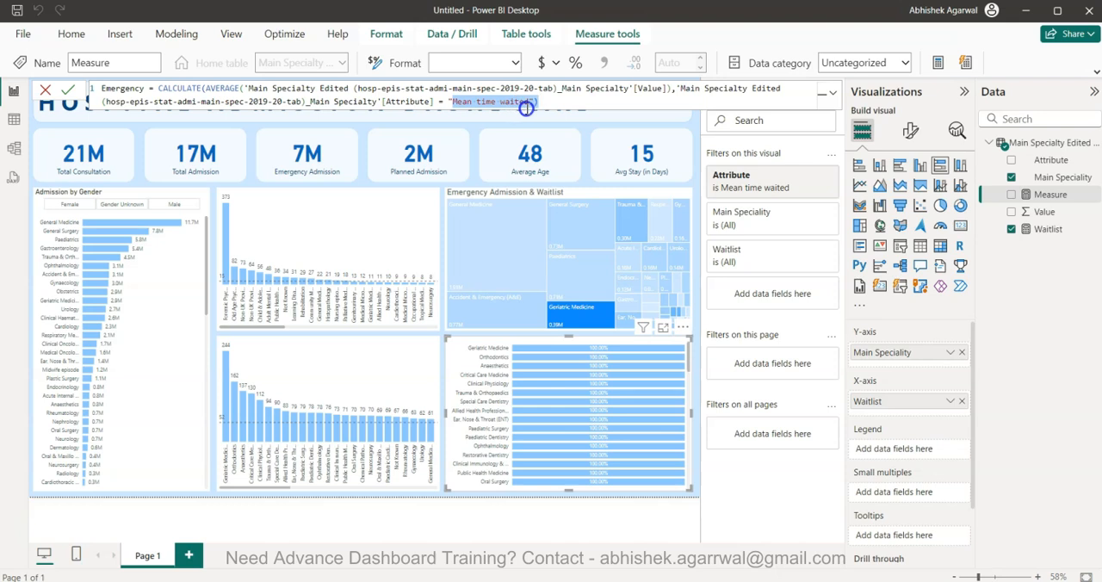
{"action": "key", "text": "BackSpace"}
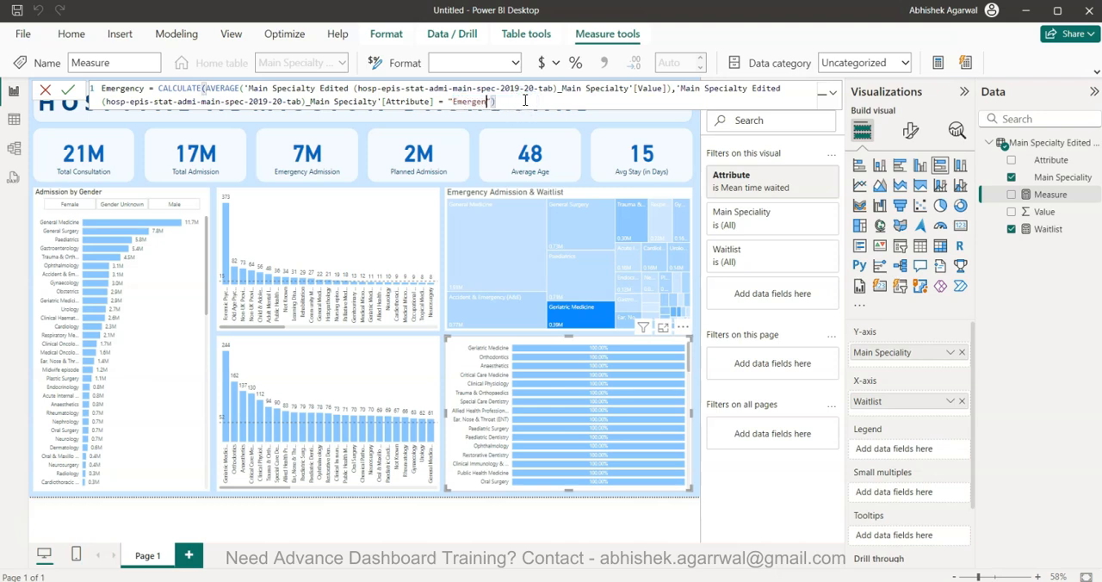
{"action": "key", "text": "Return"}
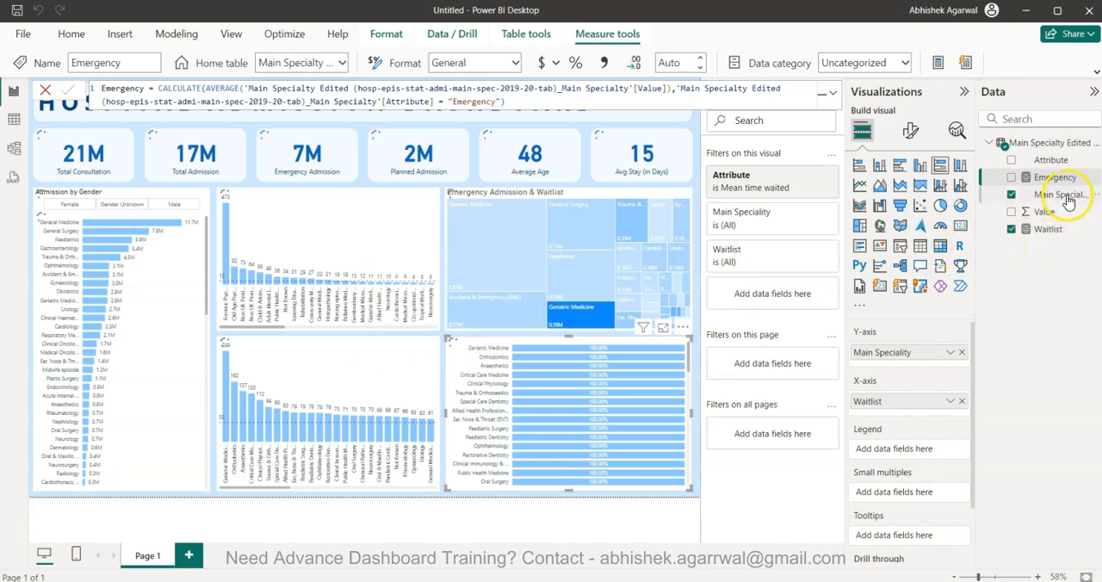
Add the Emergency measure to the 100% stacked bar chart's X-axis alongside Waitlist and review the bars down to the last speciality
{"action": "left_click_drag", "start_coordinate": [1065, 179], "coordinate": [916, 394]}
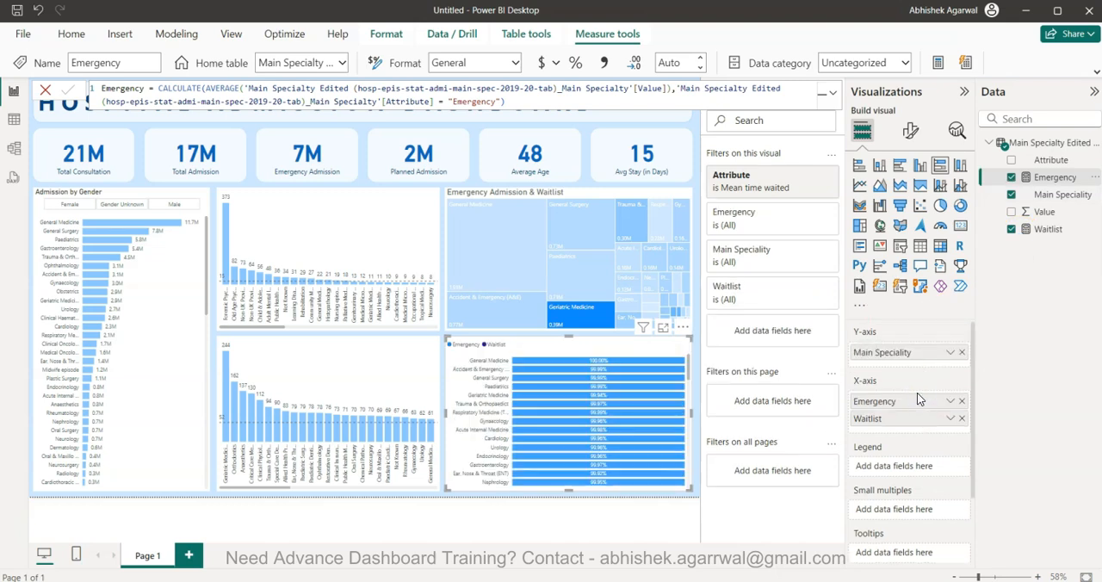
{"action": "scroll", "coordinate": [603, 430], "scroll_direction": "down", "scroll_amount": 2}
{"action": "scroll", "coordinate": [602, 431], "scroll_direction": "down", "scroll_amount": 10}
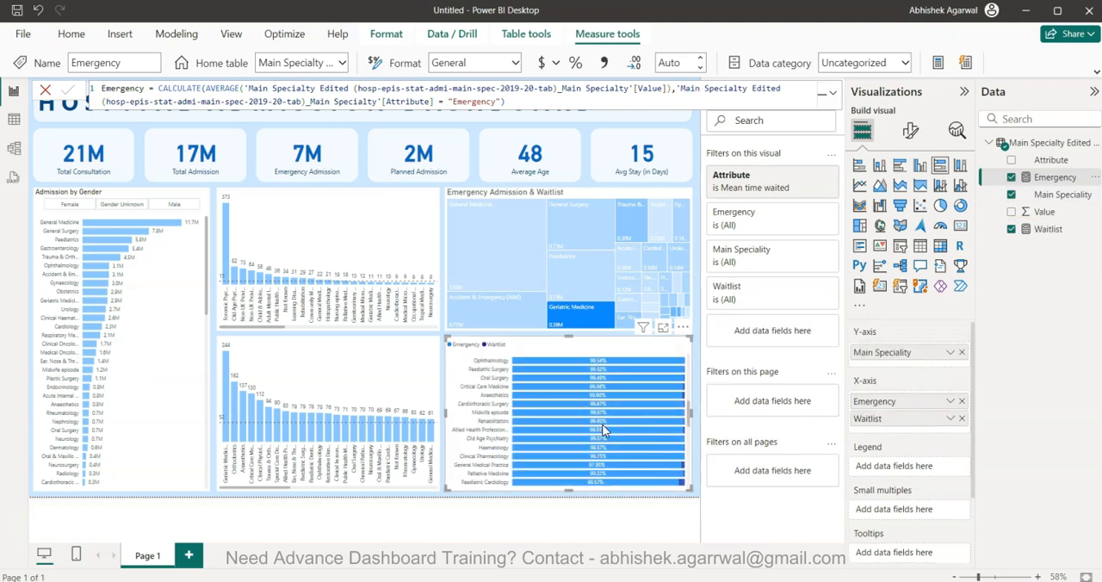
{"action": "scroll", "coordinate": [603, 430], "scroll_direction": "down", "scroll_amount": 3}
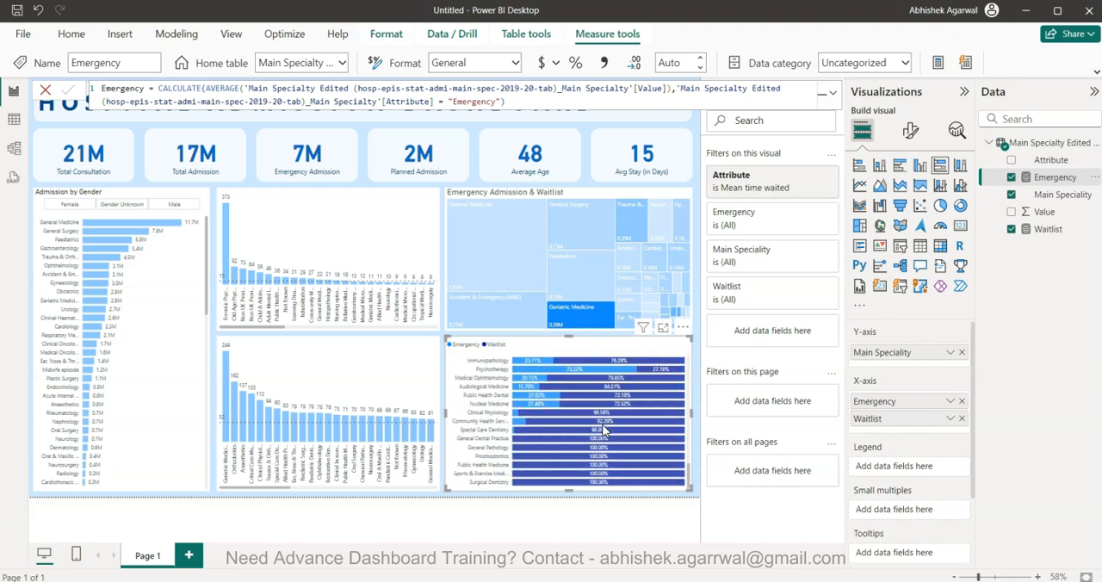
{"action": "mouse_move", "coordinate": [606, 454]}
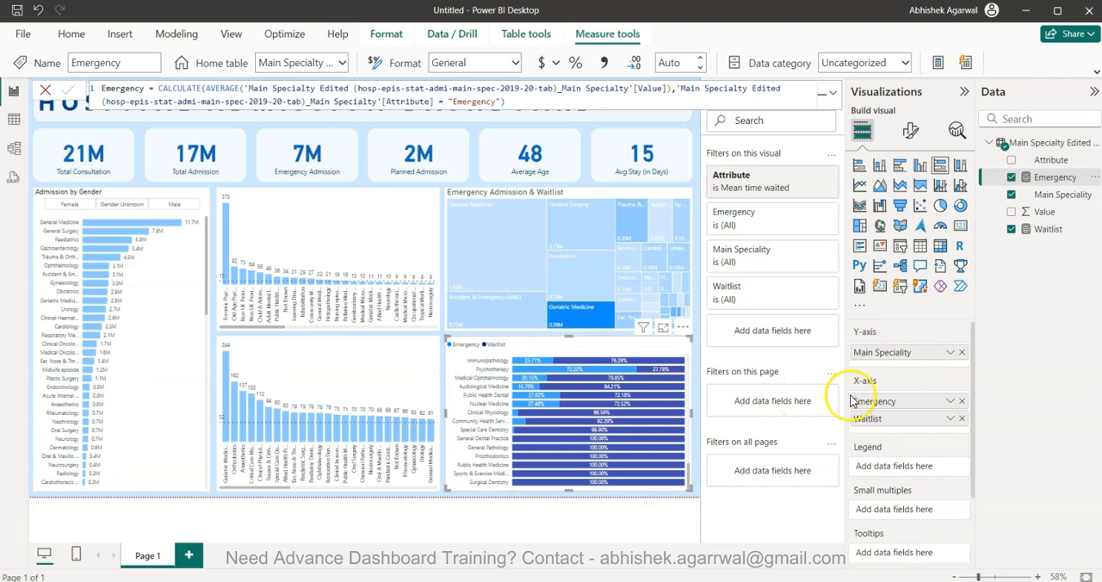
Replace the Emergency and Waitlist measures on the stacked bar chart's X-axis with Value, and set Attribute as the legend
{"action": "left_click", "coordinate": [965, 420]}
{"action": "left_click", "coordinate": [962, 401]}
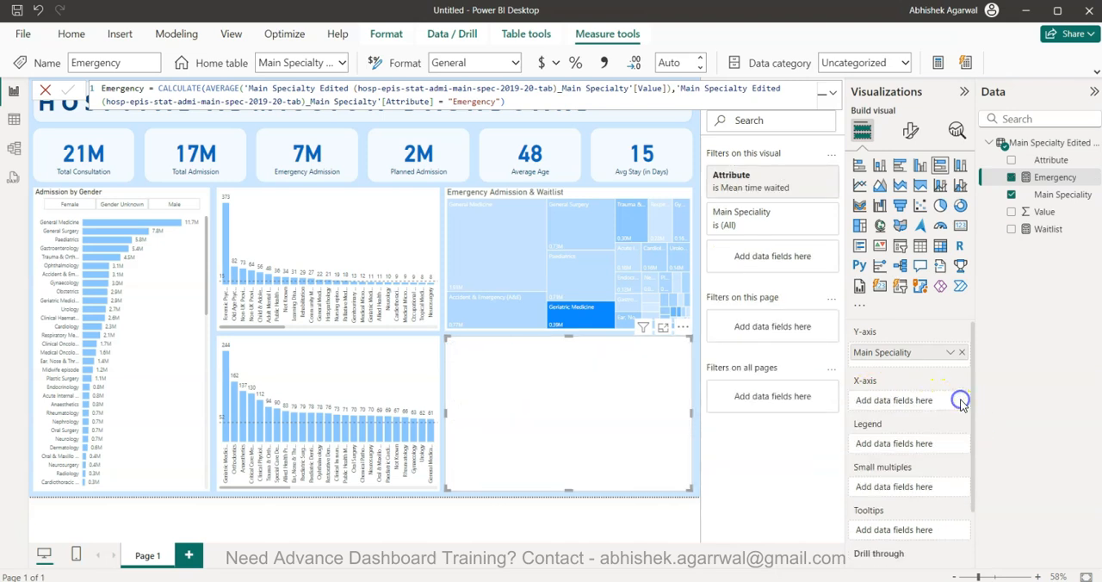
{"action": "left_click_drag", "start_coordinate": [1046, 214], "coordinate": [918, 402]}
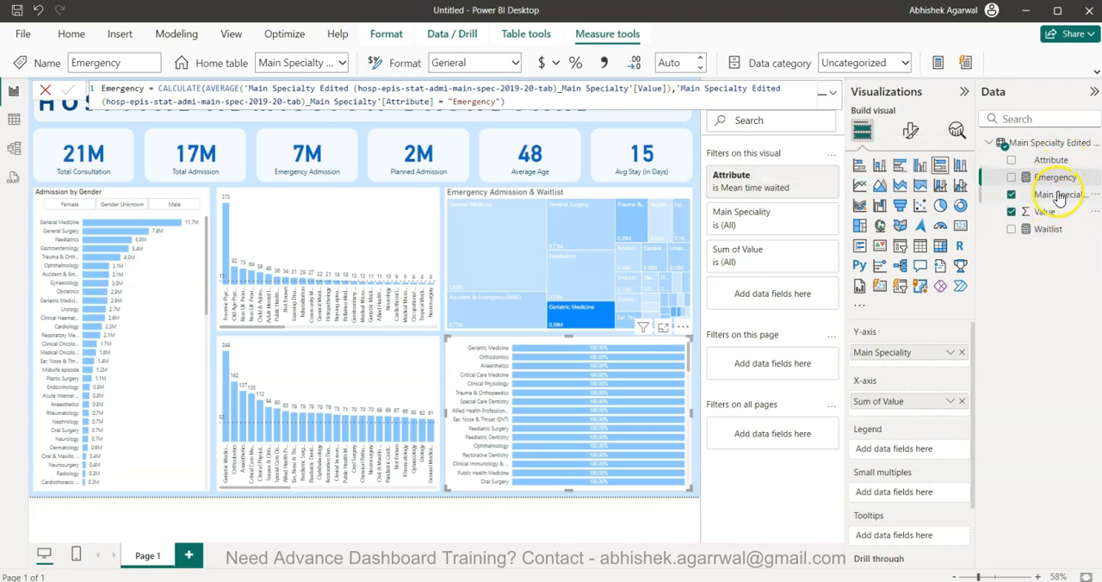
{"action": "left_click_drag", "start_coordinate": [1051, 160], "coordinate": [910, 451]}
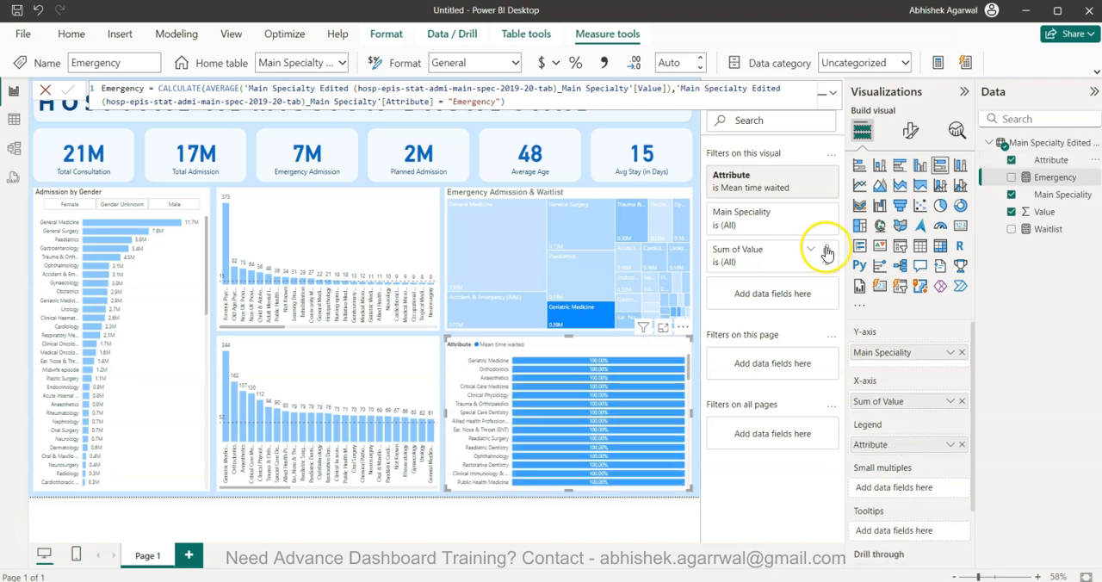
Clear the stacked bar chart's Attribute filter and restrict it to Emergency and Other Admission Method
{"action": "left_click", "coordinate": [812, 178]}
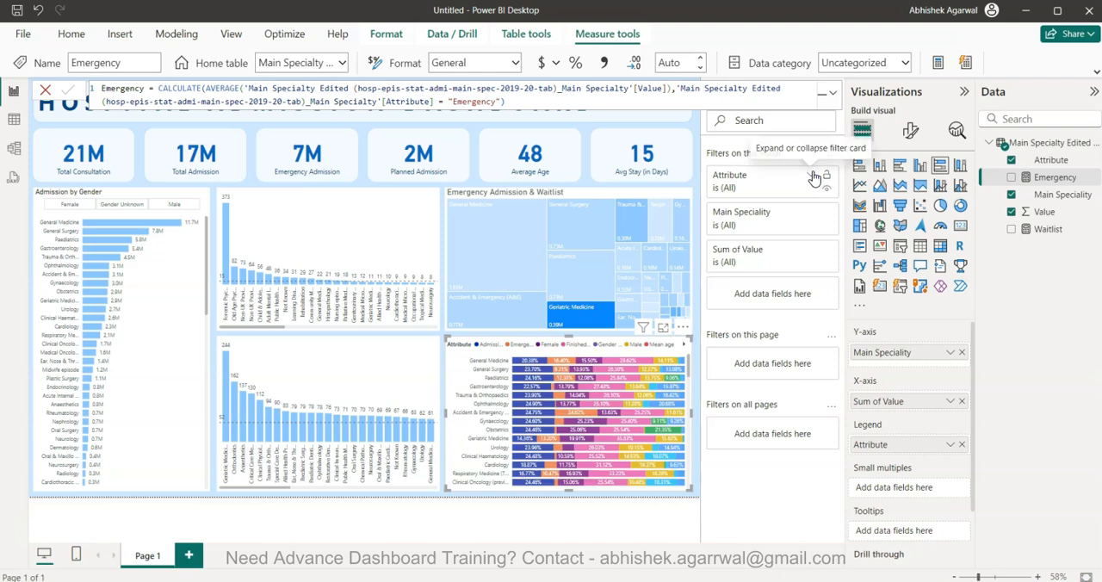
{"action": "left_click", "coordinate": [814, 178]}
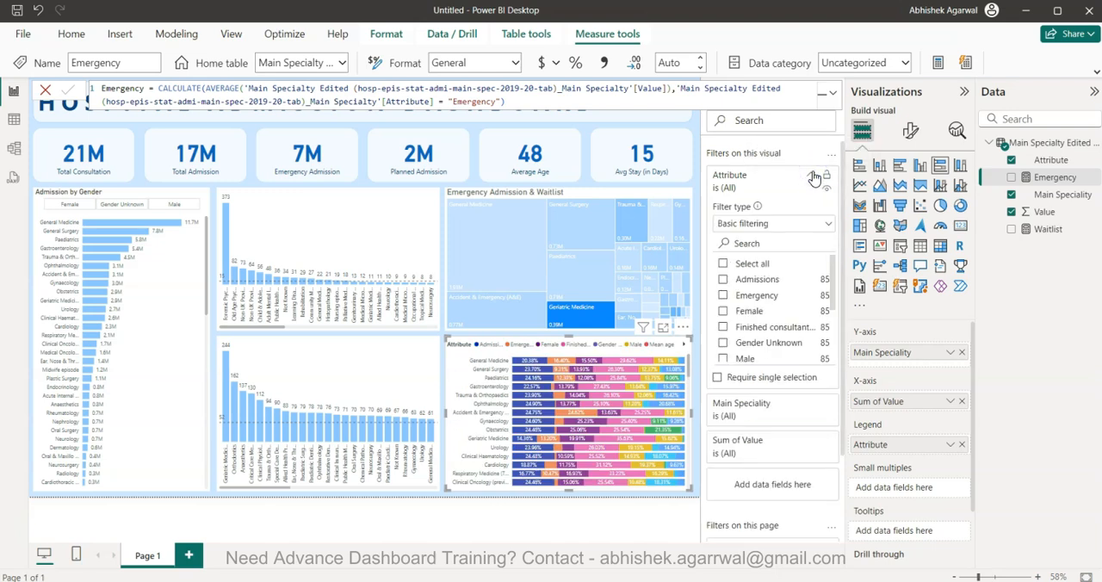
{"action": "left_click", "coordinate": [814, 176]}
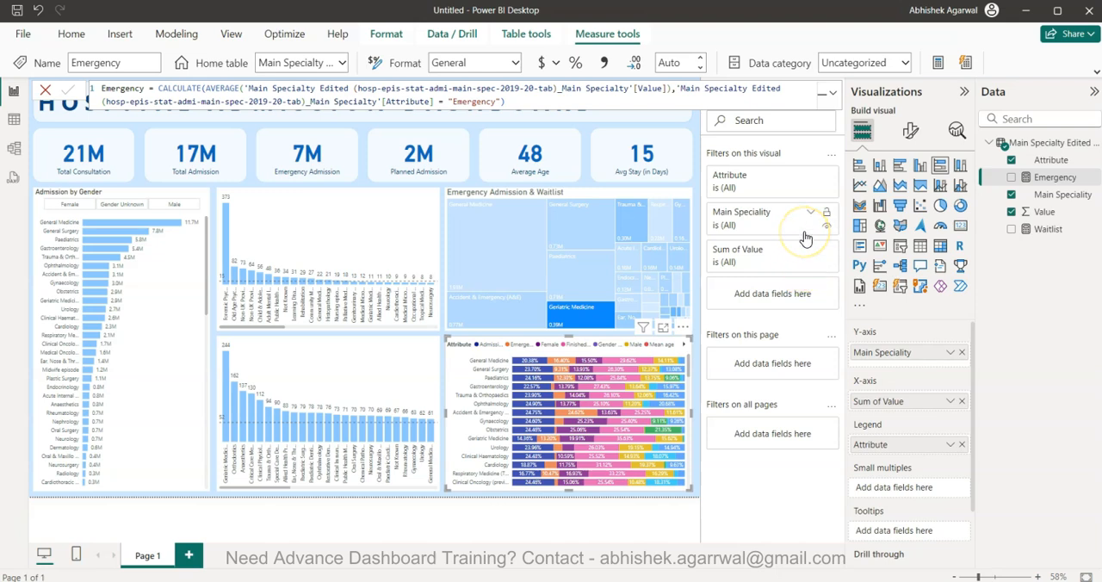
{"action": "left_click", "coordinate": [806, 177]}
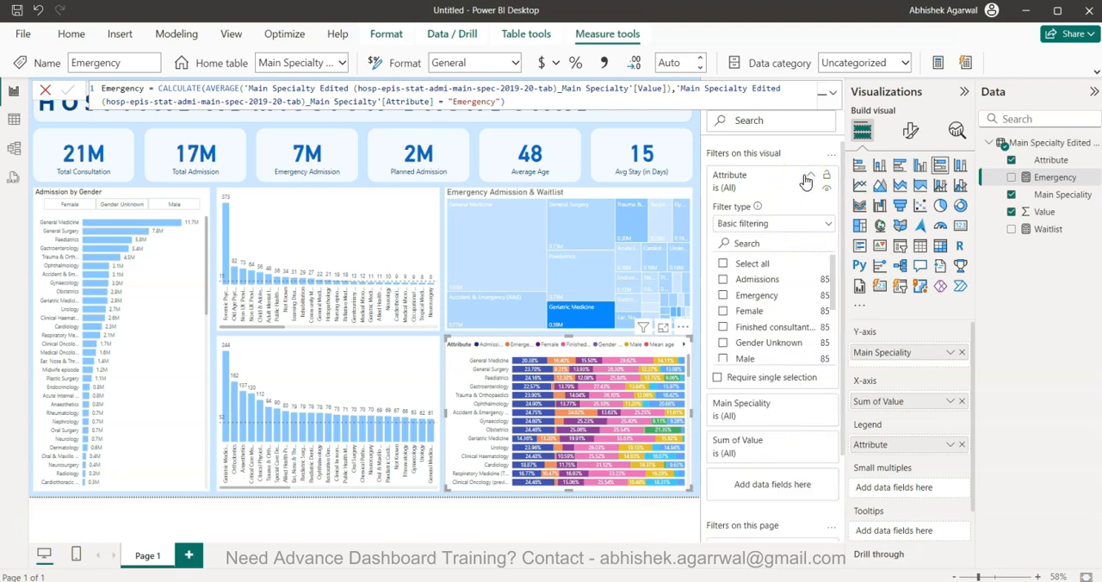
{"action": "left_click", "coordinate": [749, 298]}
{"action": "scroll", "coordinate": [755, 321], "scroll_direction": "down", "scroll_amount": 3}
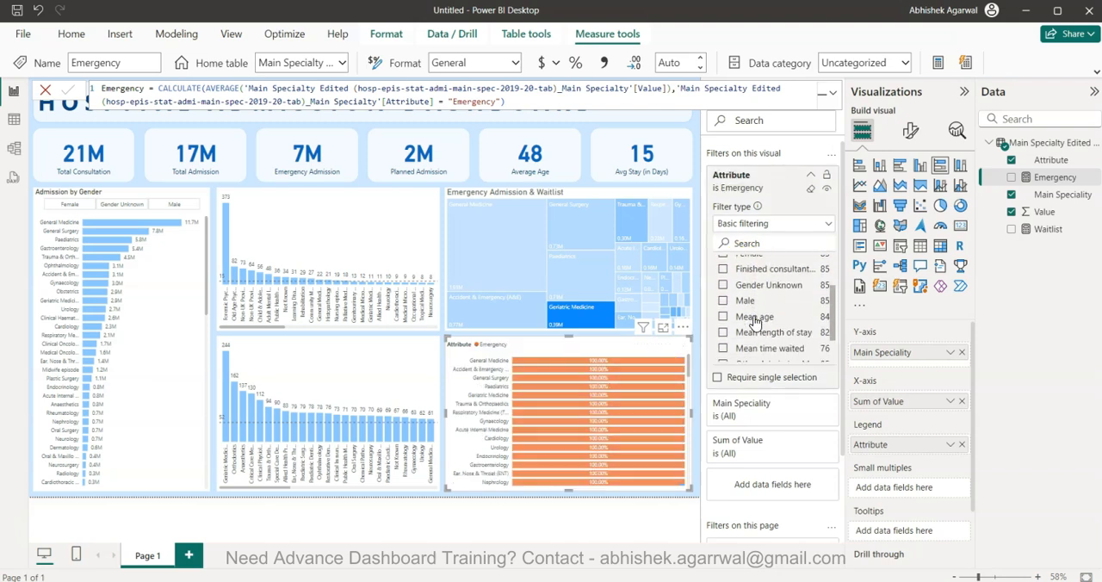
{"action": "scroll", "coordinate": [755, 323], "scroll_direction": "up", "scroll_amount": 1}
{"action": "scroll", "coordinate": [755, 323], "scroll_direction": "down", "scroll_amount": 1}
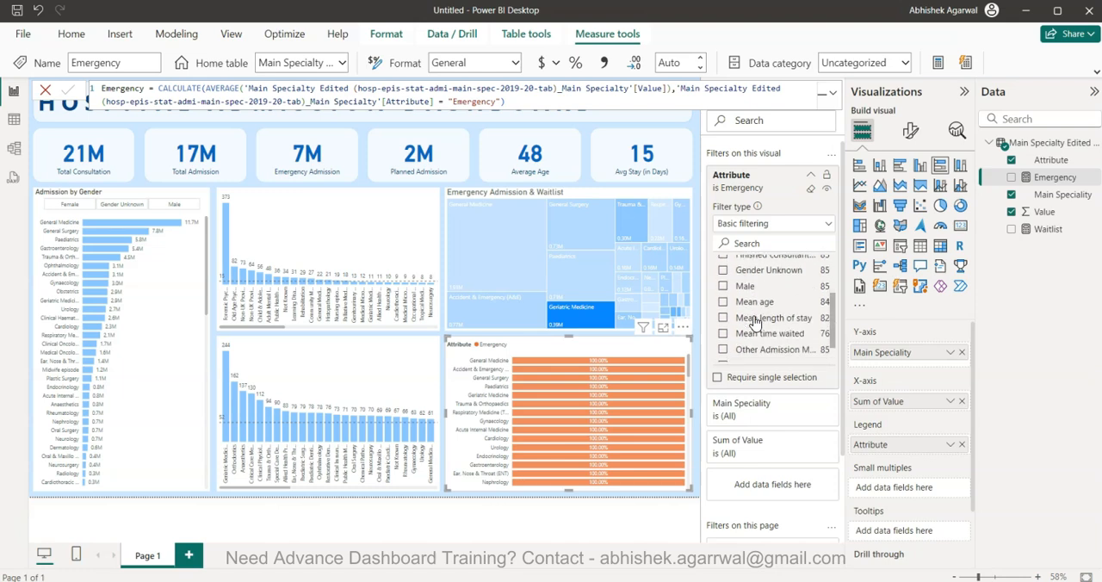
{"action": "scroll", "coordinate": [754, 323], "scroll_direction": "down", "scroll_amount": 1}
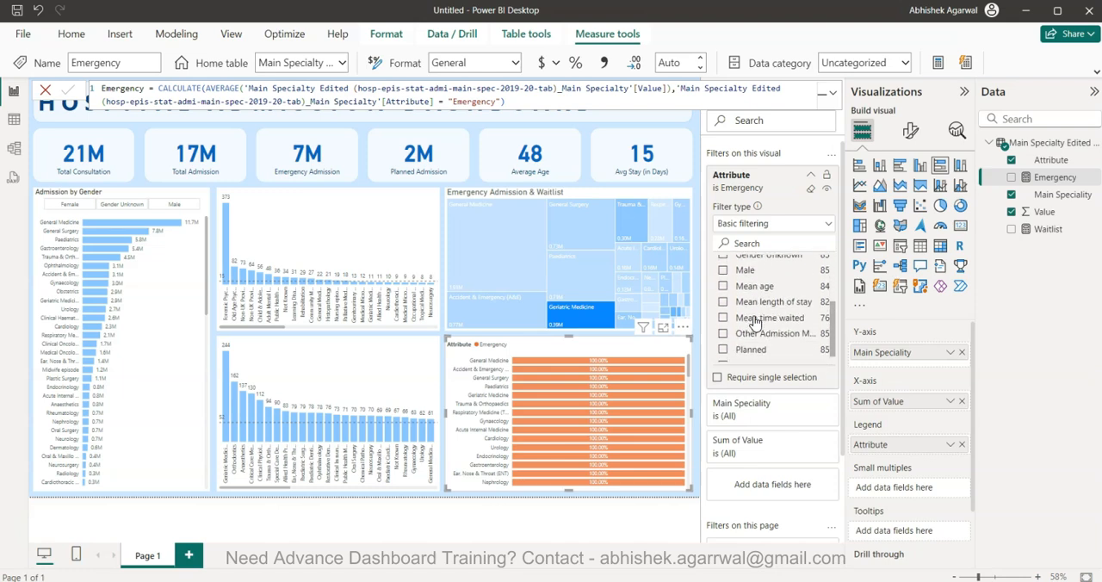
{"action": "left_click", "coordinate": [754, 338]}
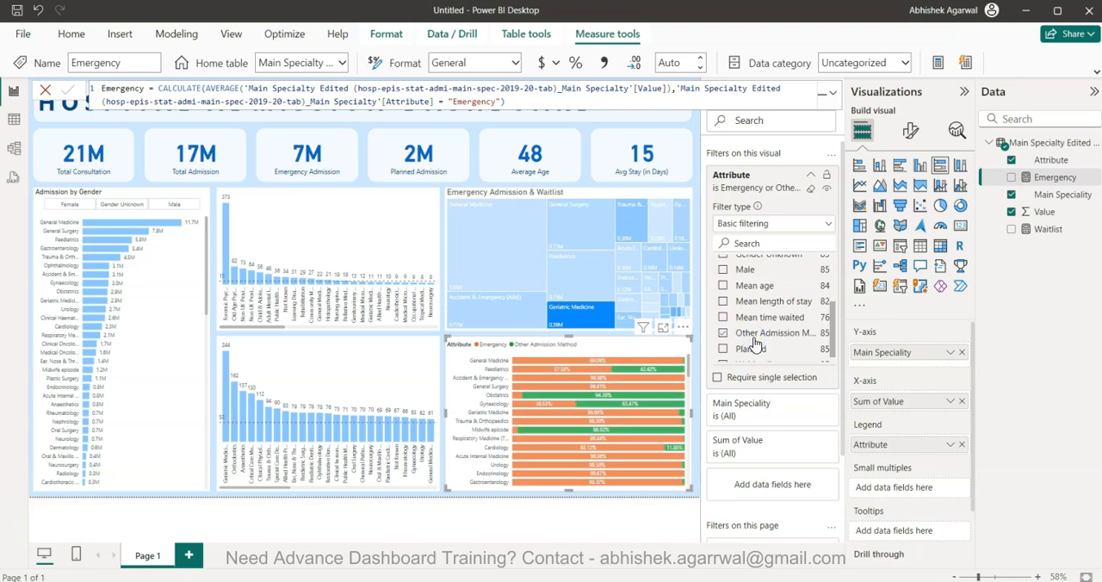
Add Waiting list to the values selected in the stacked bar chart's Attribute filter and collapse the filter card
{"action": "scroll", "coordinate": [762, 338], "scroll_direction": "down", "scroll_amount": 1}
{"action": "scroll", "coordinate": [773, 342], "scroll_direction": "up", "scroll_amount": 2}
{"action": "scroll", "coordinate": [777, 345], "scroll_direction": "up", "scroll_amount": 3}
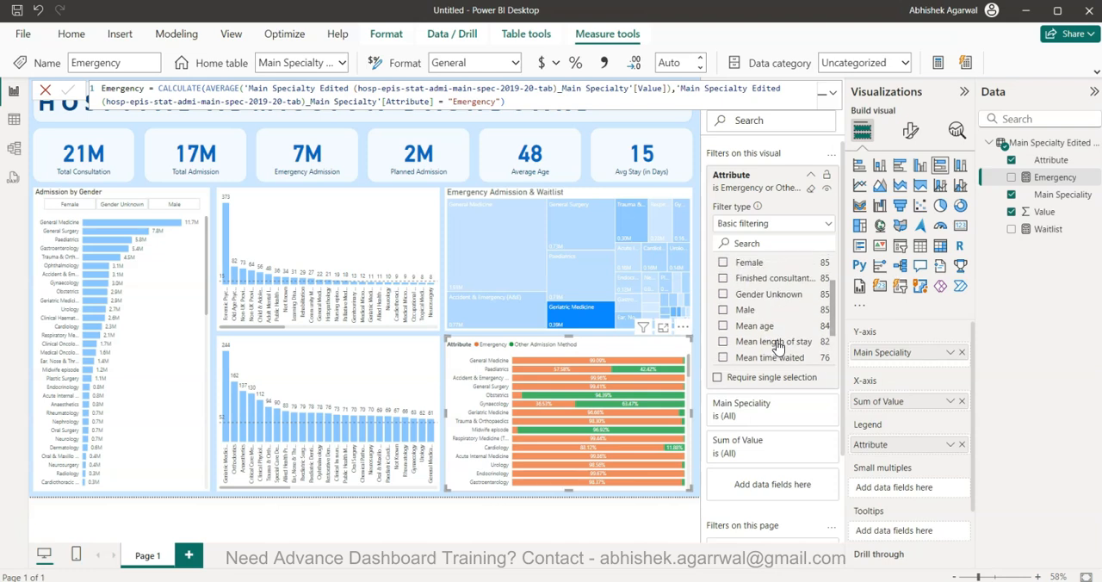
{"action": "scroll", "coordinate": [777, 346], "scroll_direction": "up", "scroll_amount": 2}
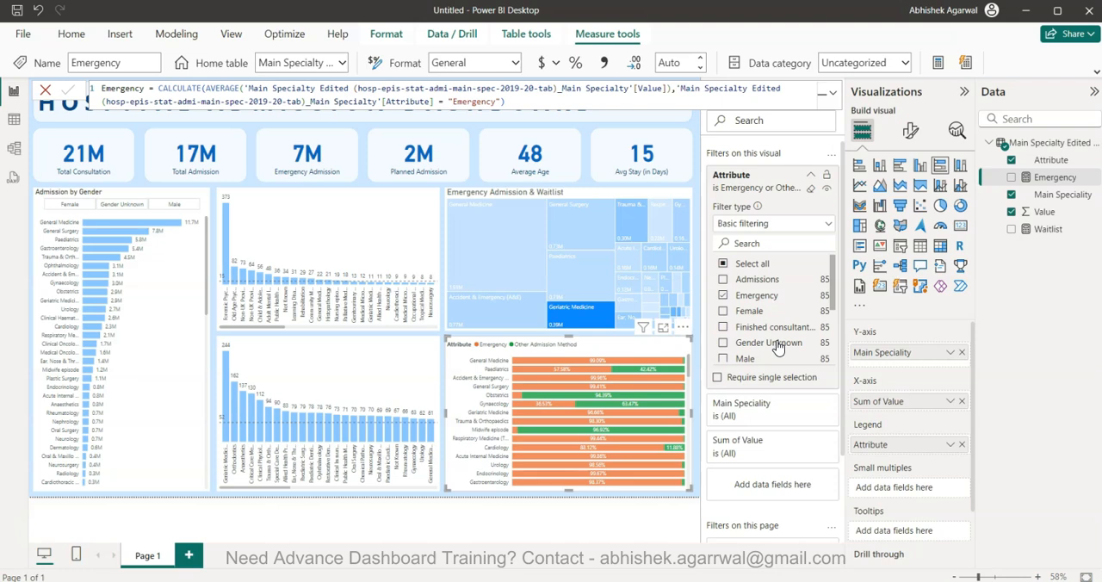
{"action": "scroll", "coordinate": [775, 344], "scroll_direction": "down", "scroll_amount": 3}
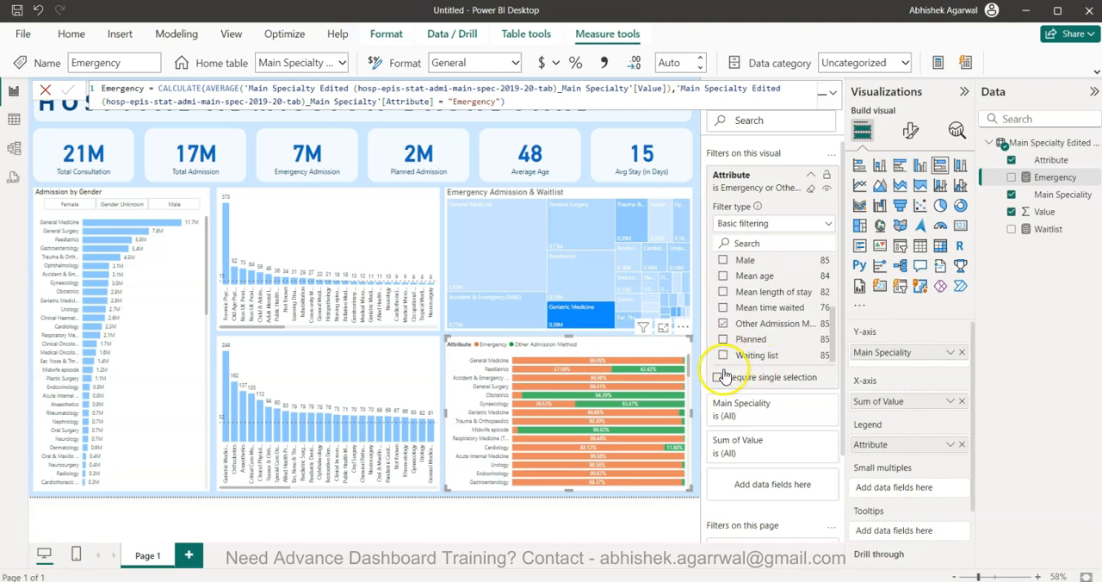
{"action": "left_click", "coordinate": [722, 355]}
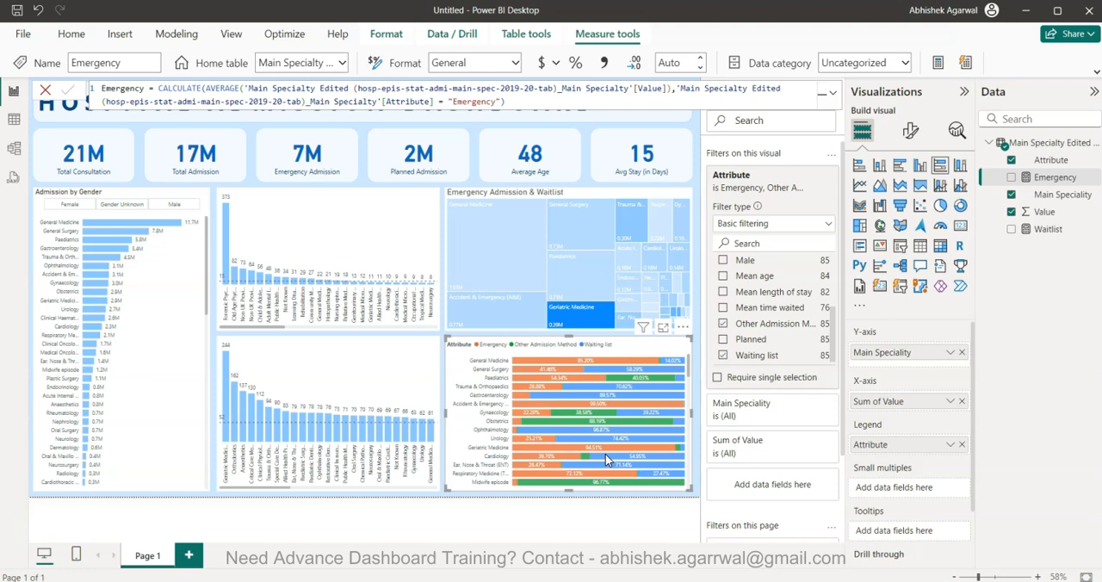
{"action": "left_click", "coordinate": [810, 176]}
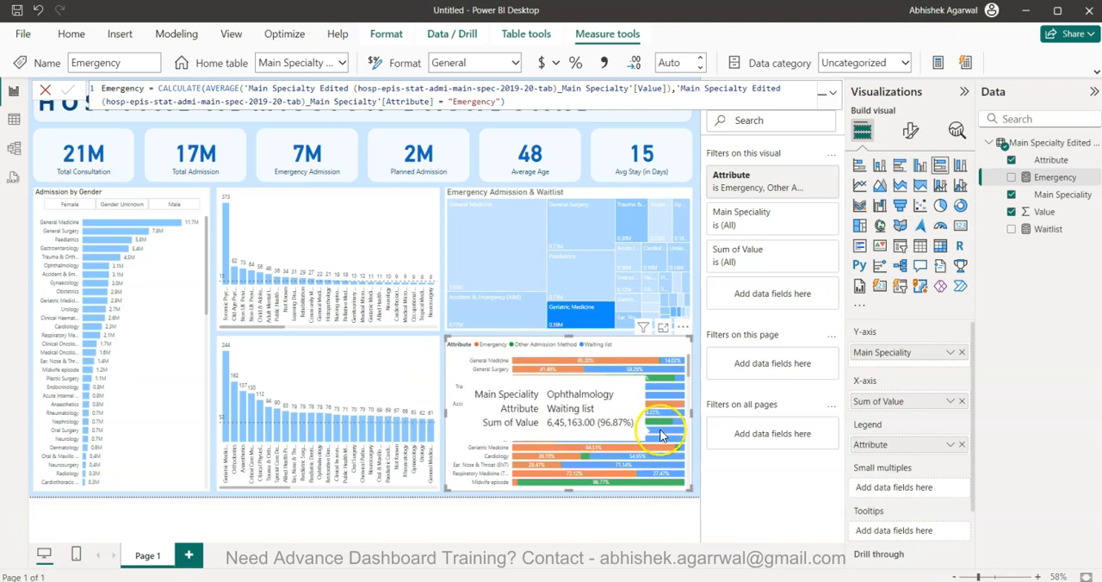
Change the bar color of the Emergency series in the stacked bar chart to dark blue
{"action": "left_click", "coordinate": [910, 130]}
{"action": "left_click", "coordinate": [900, 405]}
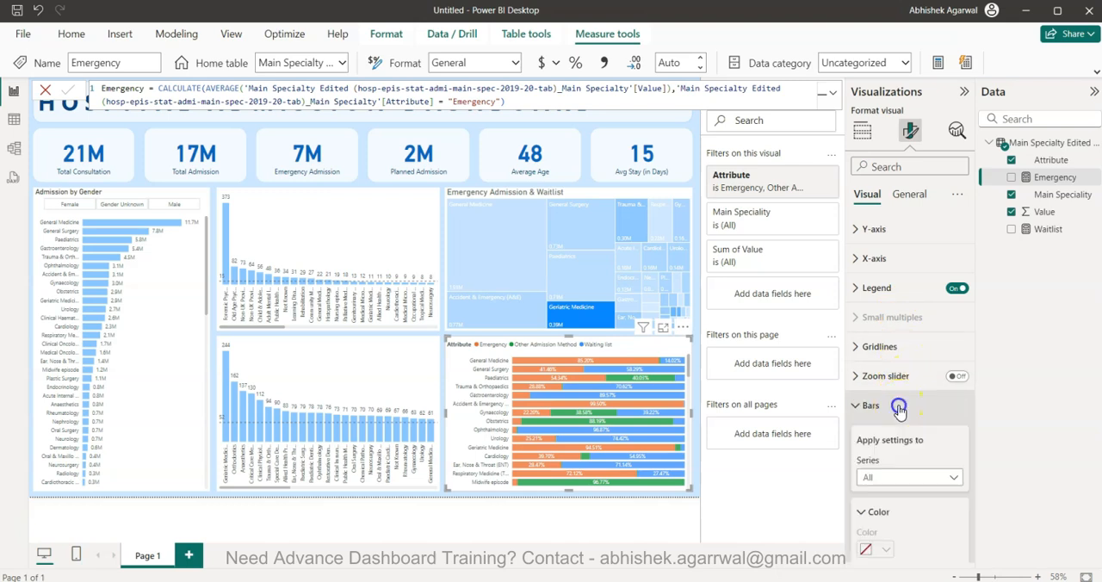
{"action": "scroll", "coordinate": [899, 412], "scroll_direction": "down", "scroll_amount": 3}
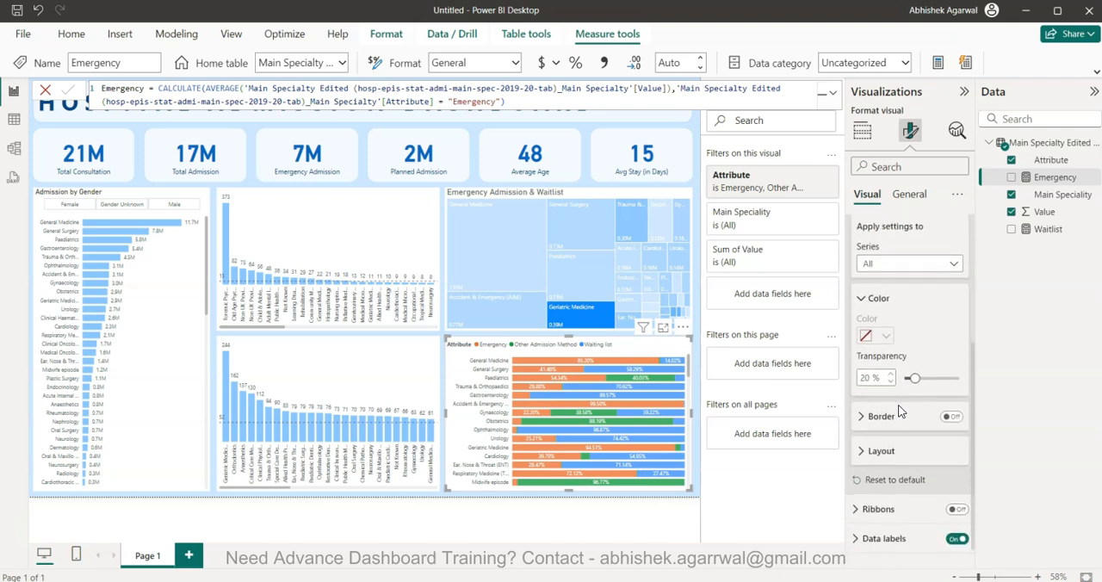
{"action": "left_click", "coordinate": [902, 265]}
{"action": "left_click", "coordinate": [900, 296]}
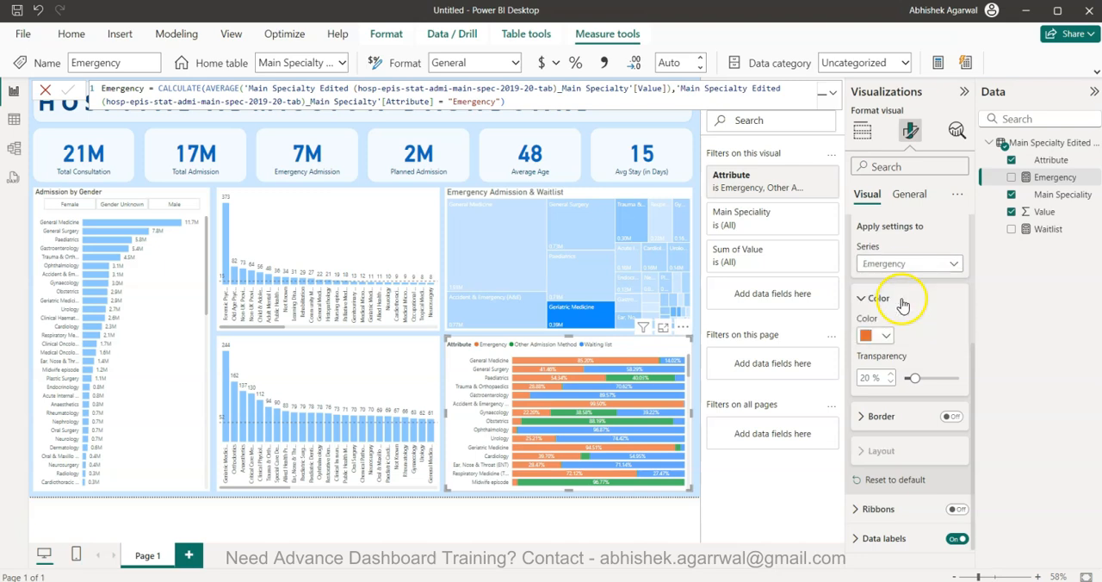
{"action": "left_click", "coordinate": [882, 335]}
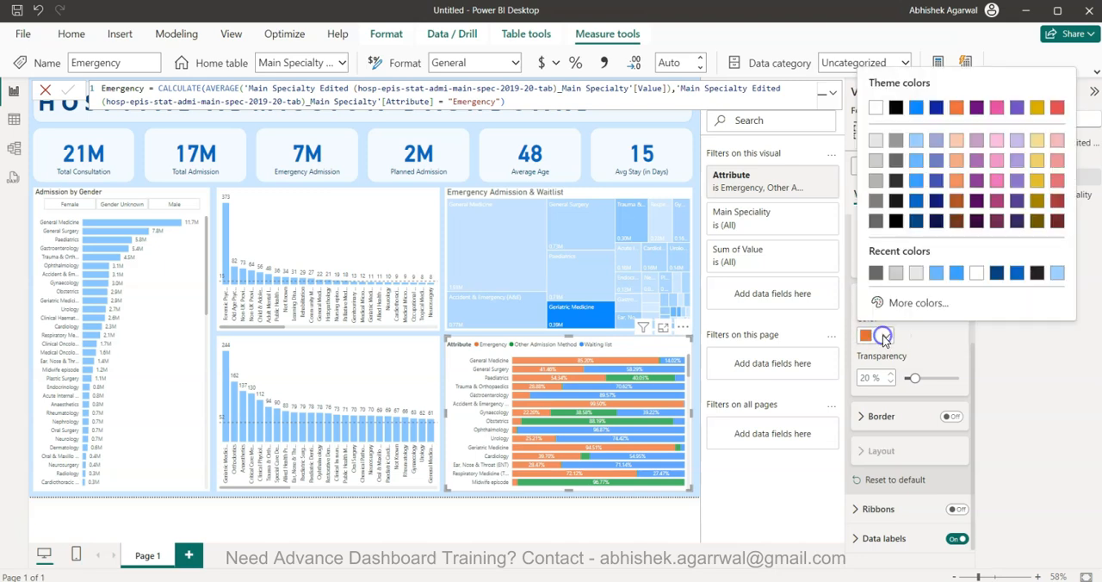
{"action": "left_click", "coordinate": [917, 211]}
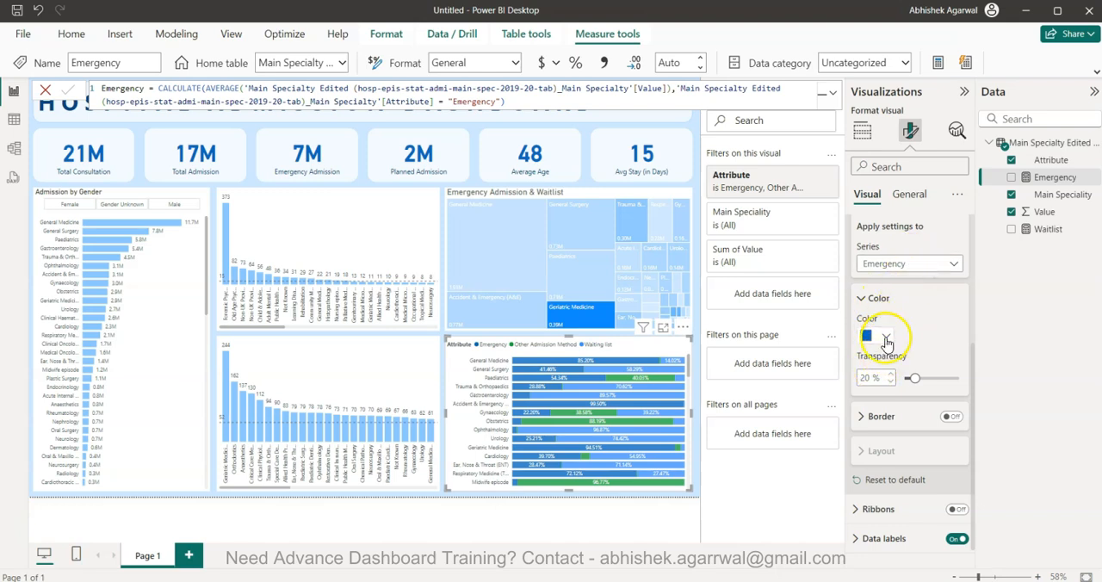
Set the Emergency series bar transparency to 0%
{"action": "left_click_drag", "start_coordinate": [915, 378], "coordinate": [926, 379]}
{"action": "double_click", "coordinate": [870, 378]}
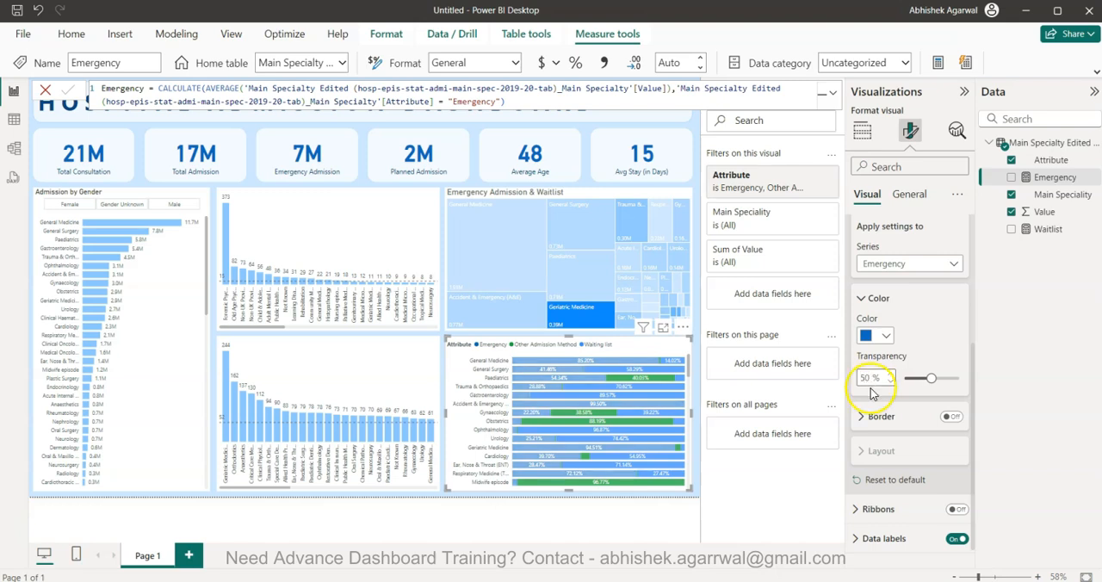
{"action": "mouse_move", "coordinate": [874, 380]}
{"action": "left_mouse_down"}
{"action": "mouse_move", "coordinate": [824, 380]}
{"action": "mouse_move", "coordinate": [863, 379]}
{"action": "left_mouse_up"}
{"action": "left_click", "coordinate": [872, 377]}
{"action": "type", "text": "0"}
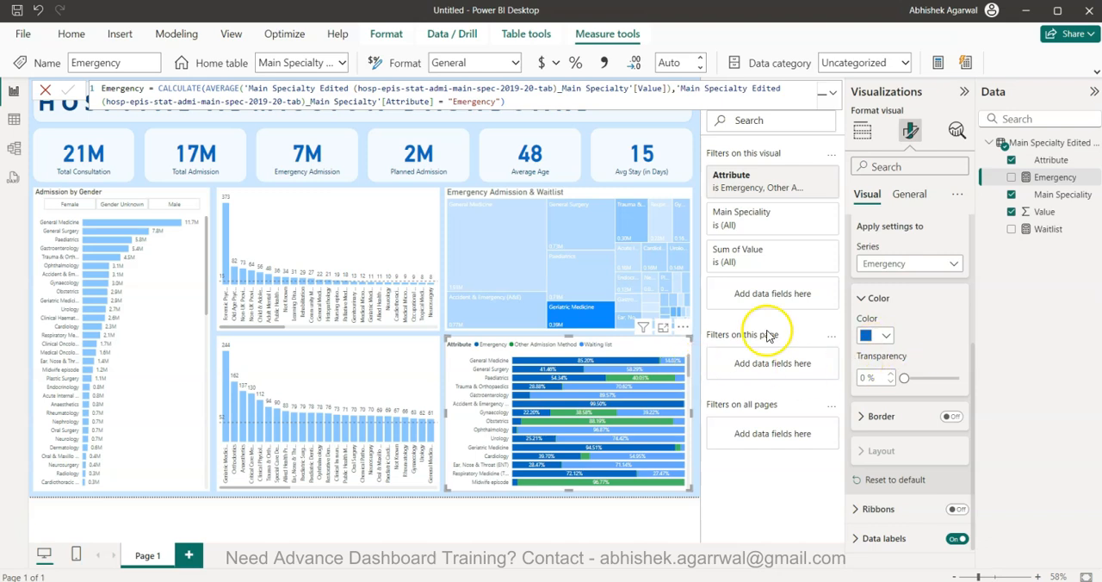
Change the bar color of the Other Admission Method series to medium blue
{"action": "left_click", "coordinate": [900, 267]}
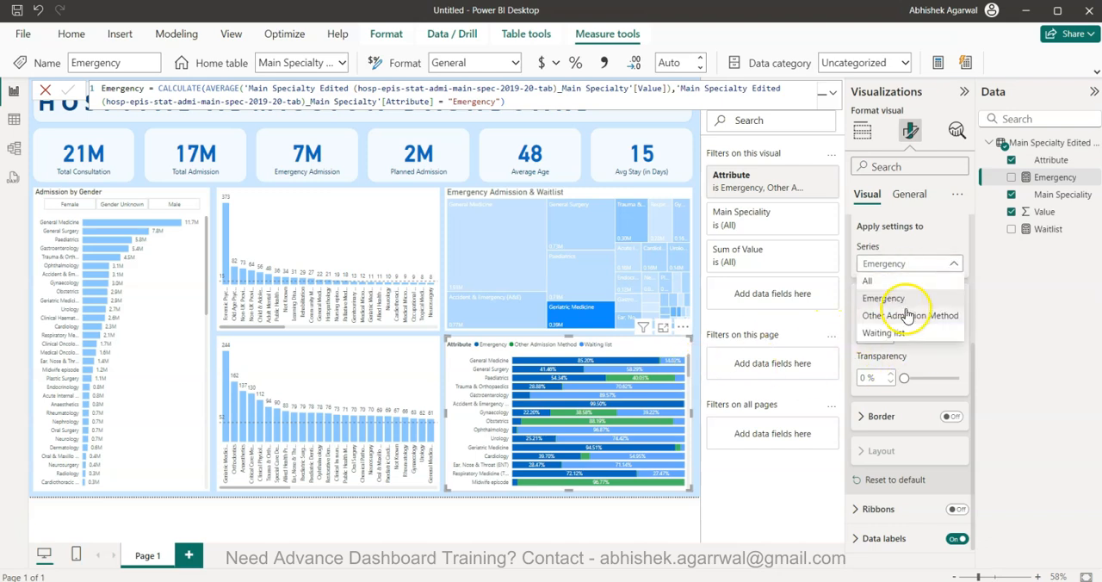
{"action": "left_click", "coordinate": [906, 316]}
{"action": "left_click", "coordinate": [887, 336]}
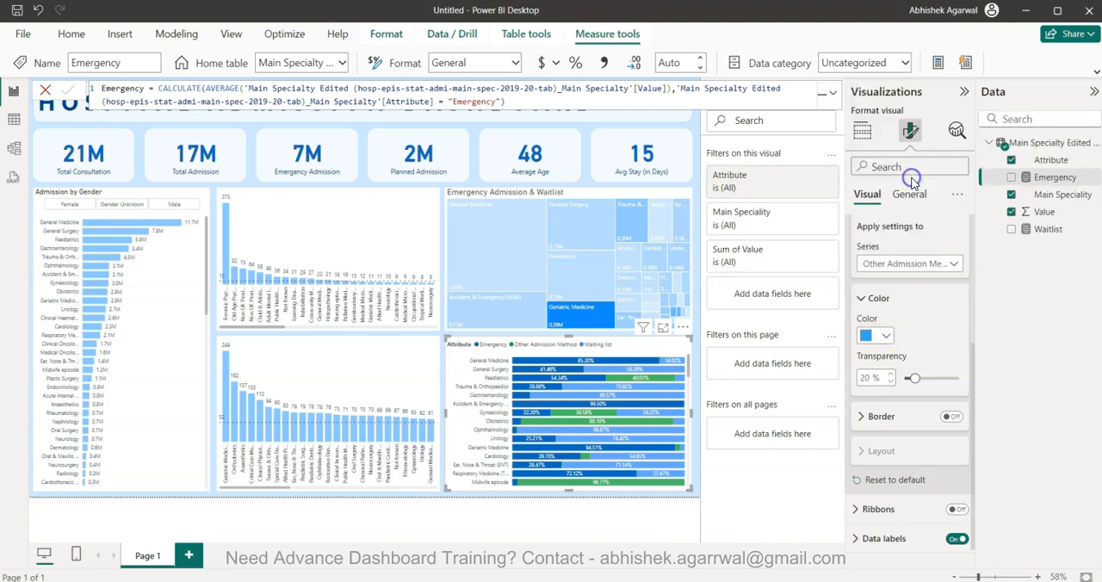
{"action": "left_click", "coordinate": [916, 180]}
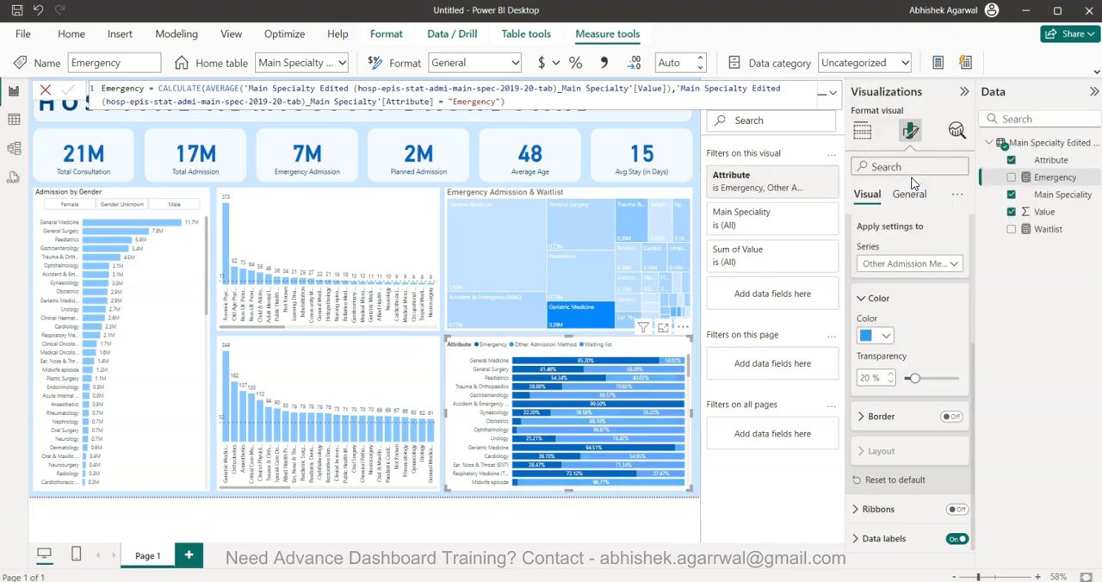
Change the bar color of the Waiting list series to pale blue
{"action": "left_click", "coordinate": [911, 265]}
{"action": "left_click", "coordinate": [904, 332]}
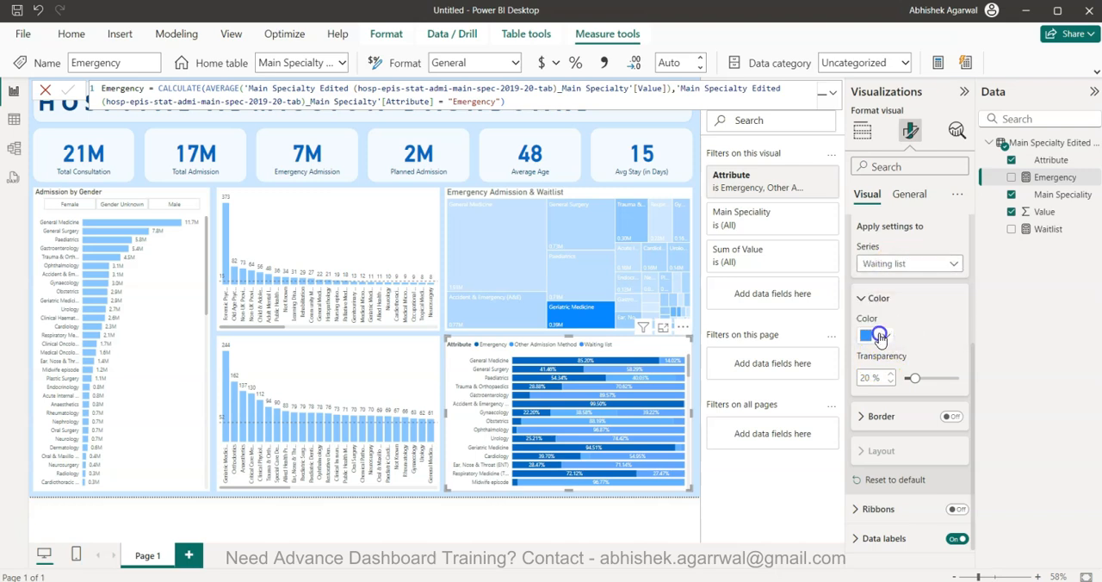
{"action": "left_click", "coordinate": [883, 335]}
{"action": "left_click", "coordinate": [915, 140]}
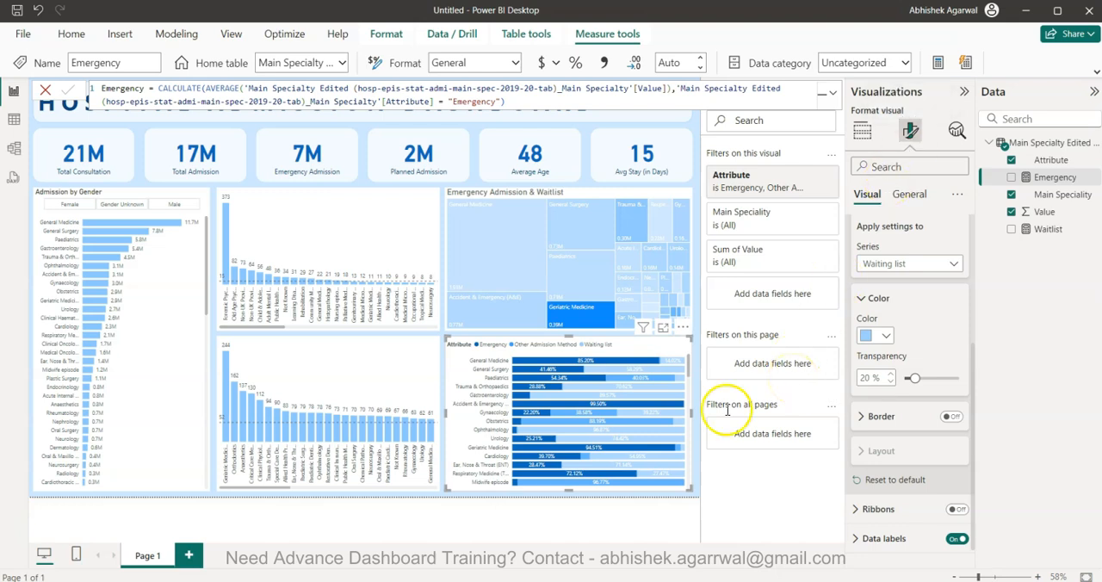
Sort the stacked bar chart by Main Speciality in ascending order
{"action": "mouse_move", "coordinate": [622, 449]}
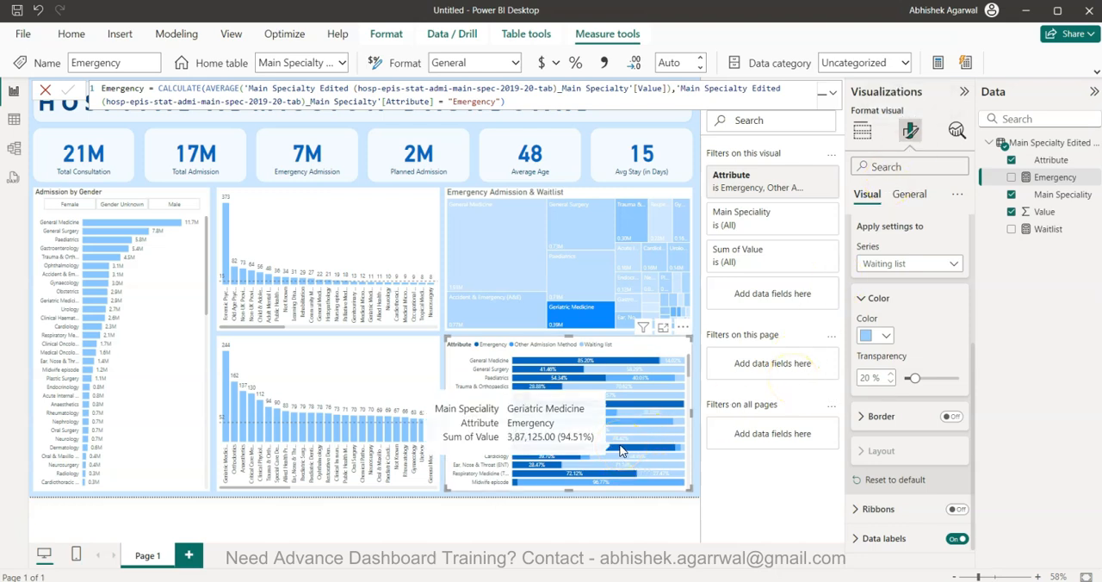
{"action": "left_click", "coordinate": [681, 331]}
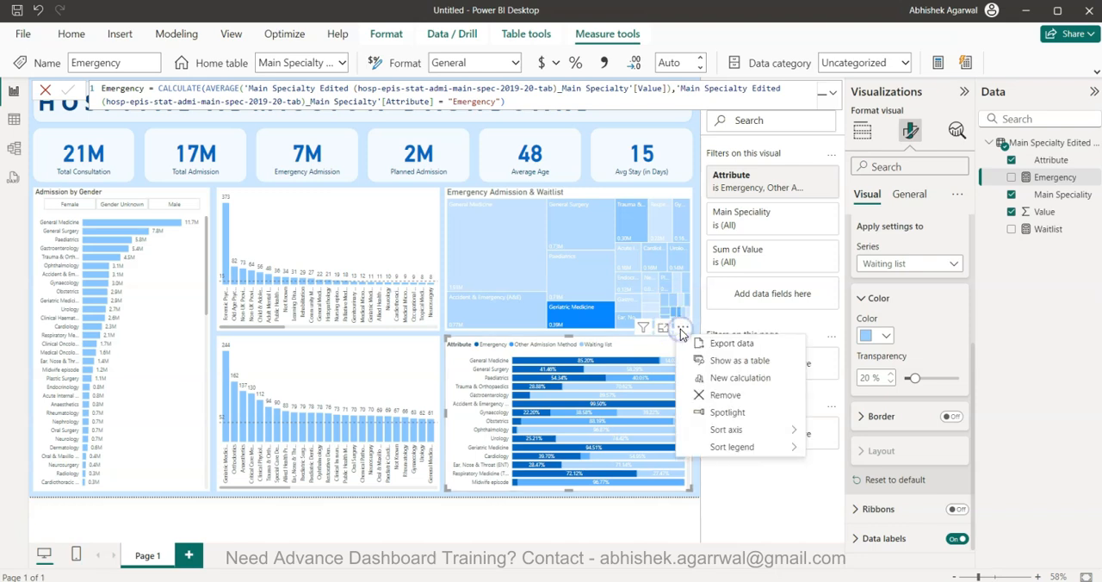
{"action": "mouse_move", "coordinate": [754, 430]}
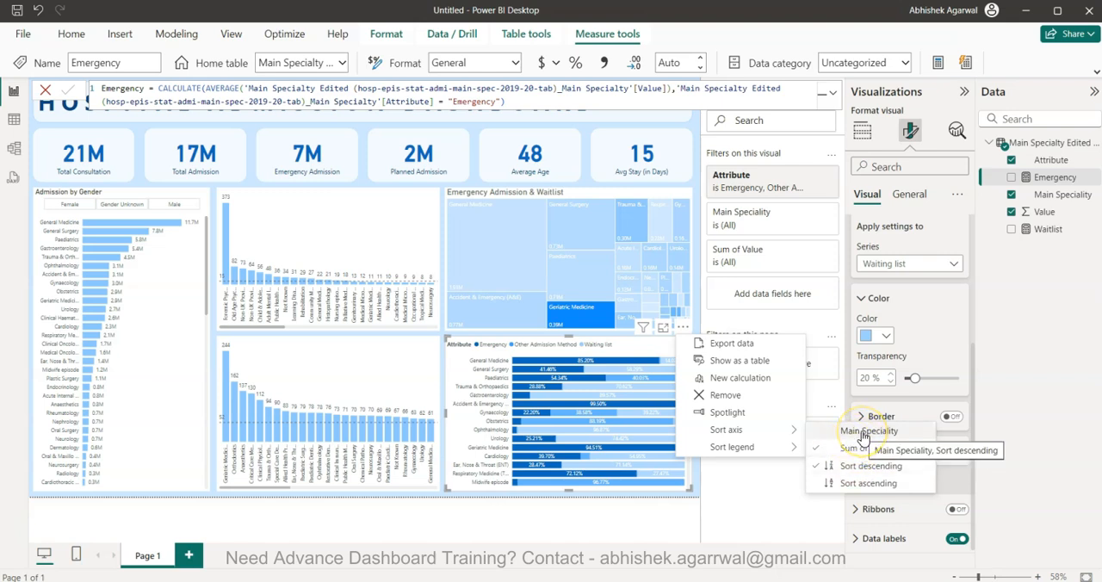
{"action": "left_click", "coordinate": [864, 434]}
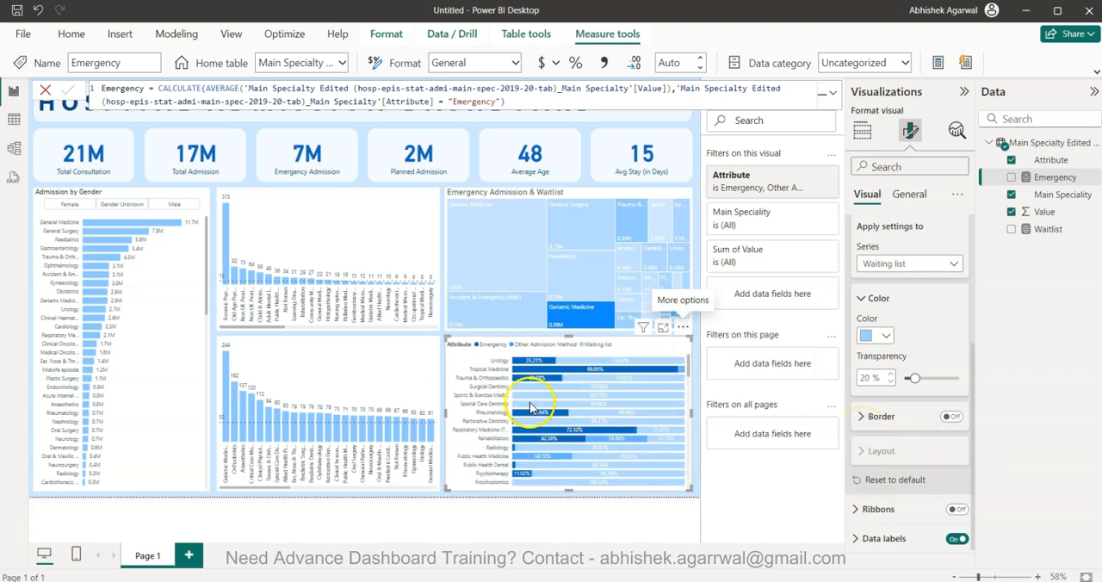
{"action": "left_click", "coordinate": [682, 327]}
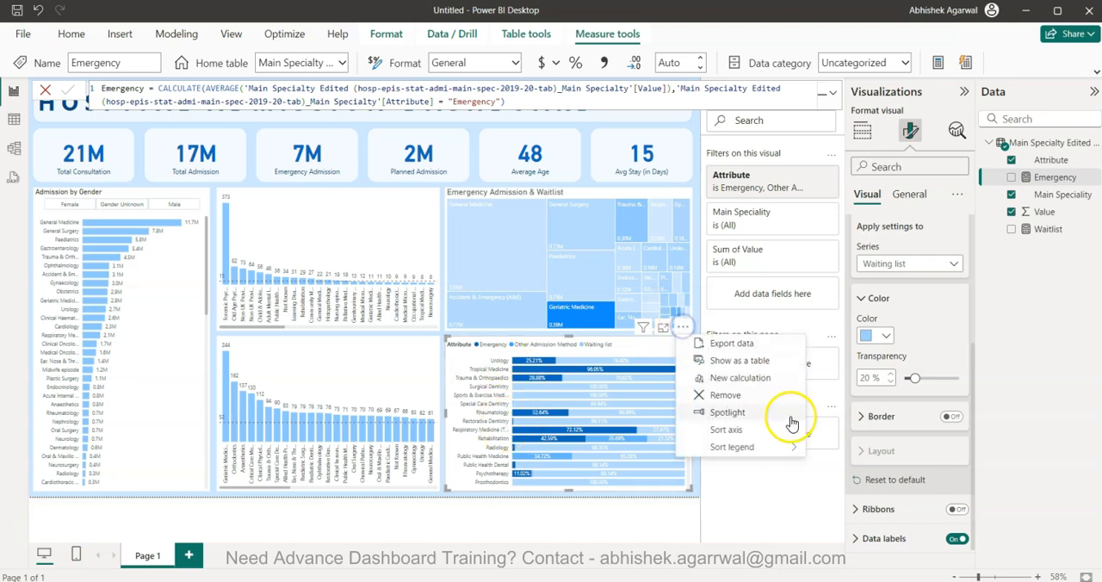
{"action": "mouse_move", "coordinate": [794, 438]}
{"action": "left_click", "coordinate": [852, 483]}
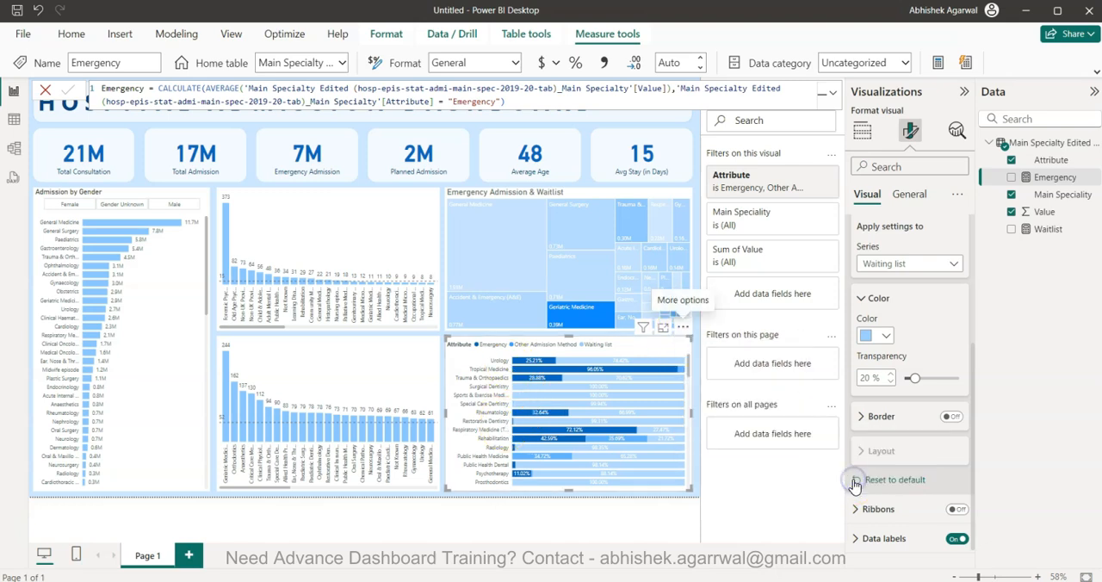
Examine the admission-type shares for each speciality throughout the sorted stacked bar chart
{"action": "mouse_move", "coordinate": [520, 372]}
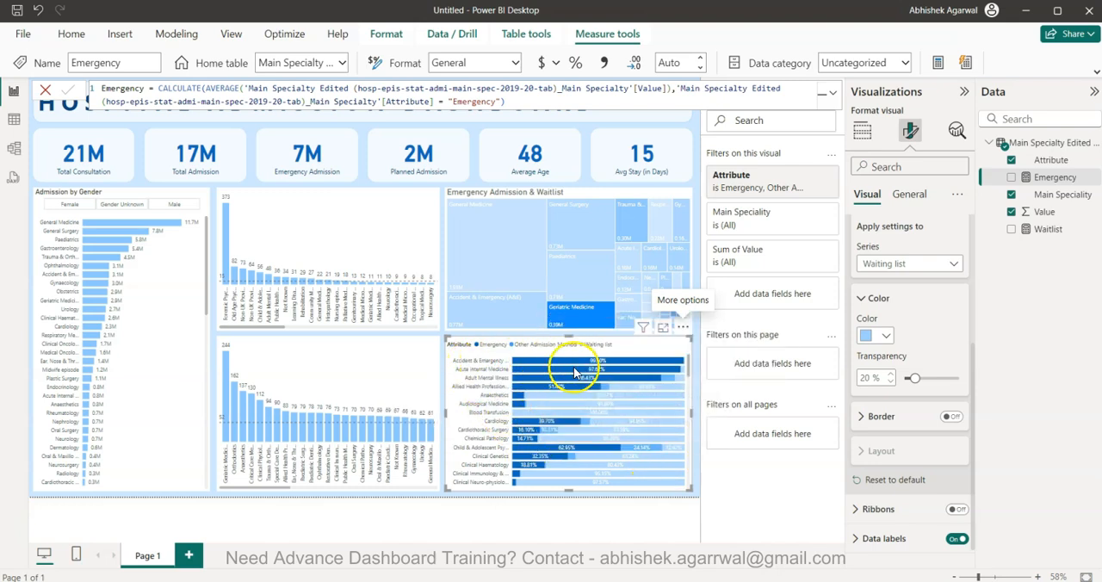
{"action": "mouse_move", "coordinate": [593, 366]}
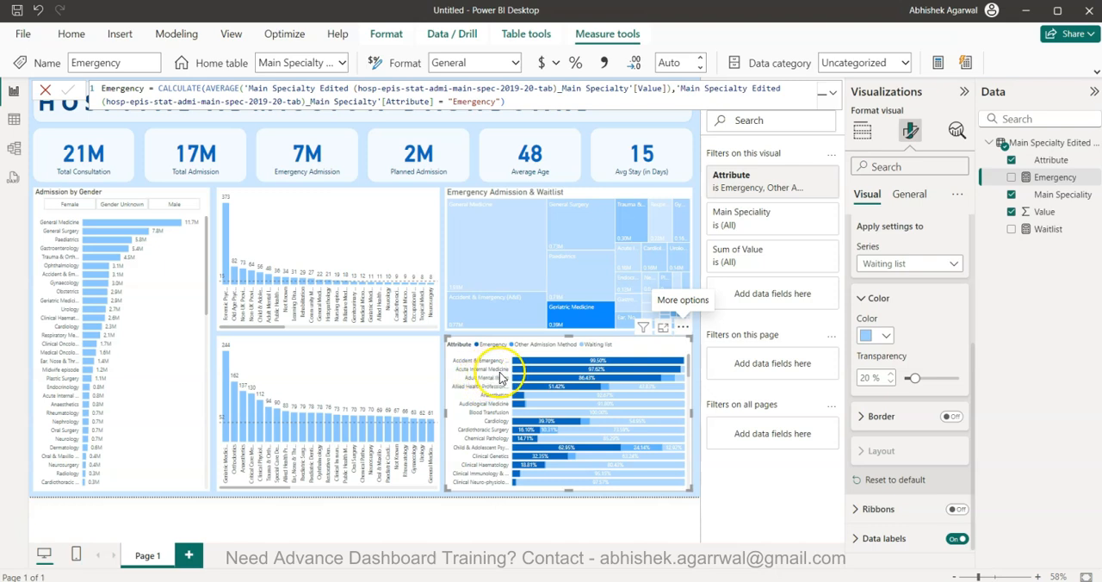
{"action": "scroll", "coordinate": [551, 375], "scroll_direction": "down", "scroll_amount": 4}
{"action": "scroll", "coordinate": [559, 373], "scroll_direction": "down", "scroll_amount": 3}
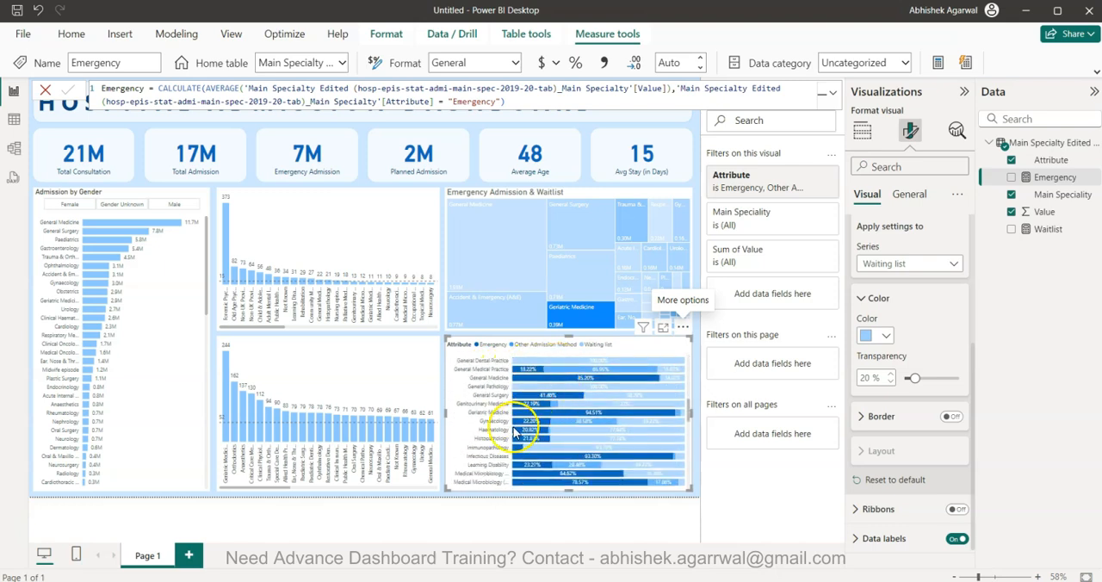
{"action": "mouse_move", "coordinate": [534, 426]}
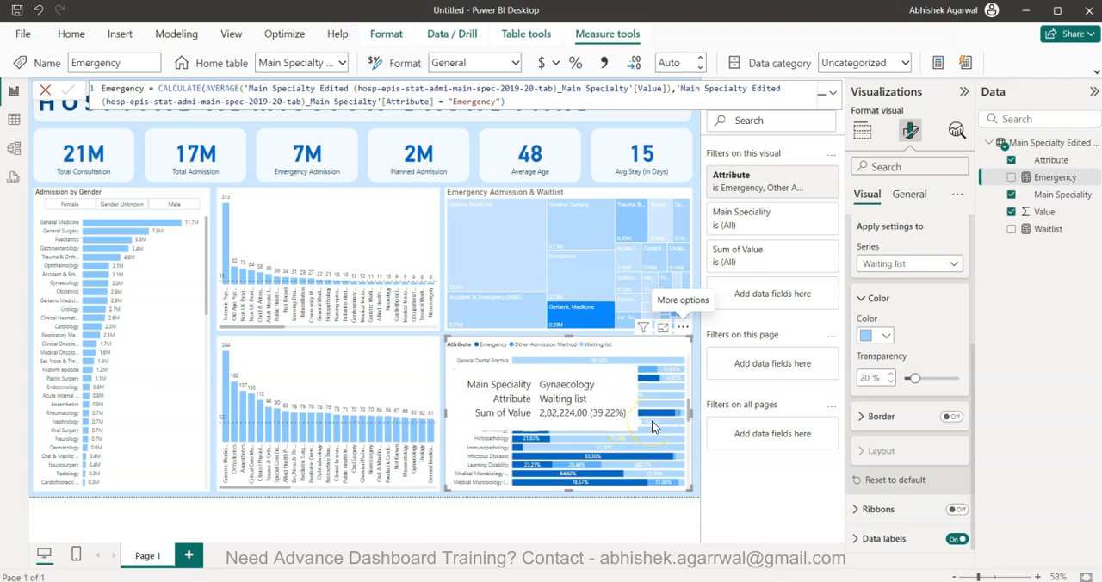
{"action": "scroll", "coordinate": [652, 424], "scroll_direction": "up", "scroll_amount": 10}
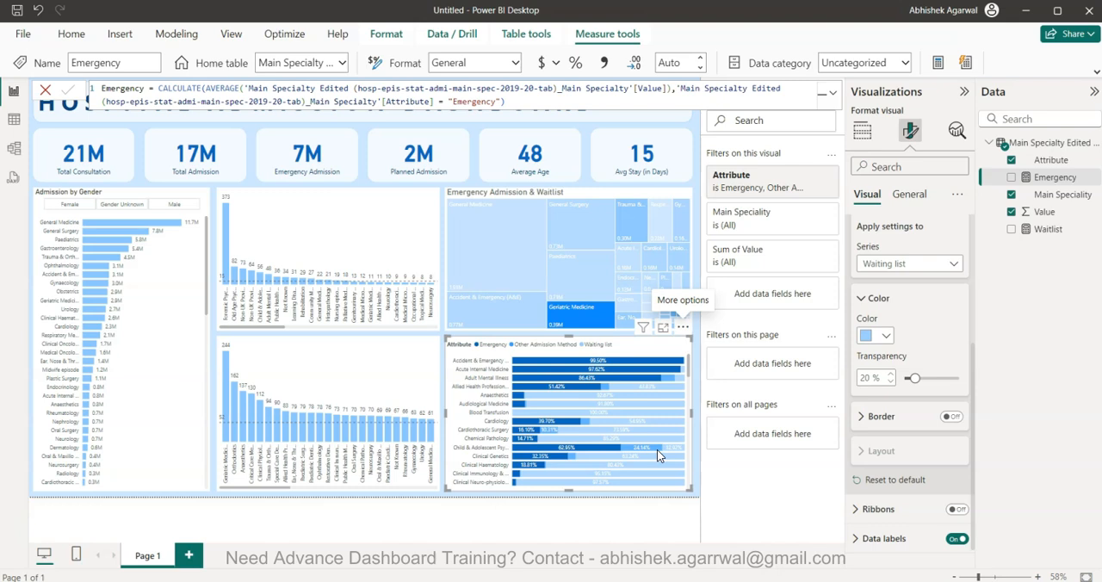
Collapse the Visualizations, Data and Filters panes to give the dashboard more room
{"action": "left_click", "coordinate": [963, 95]}
{"action": "left_click", "coordinate": [1093, 90]}
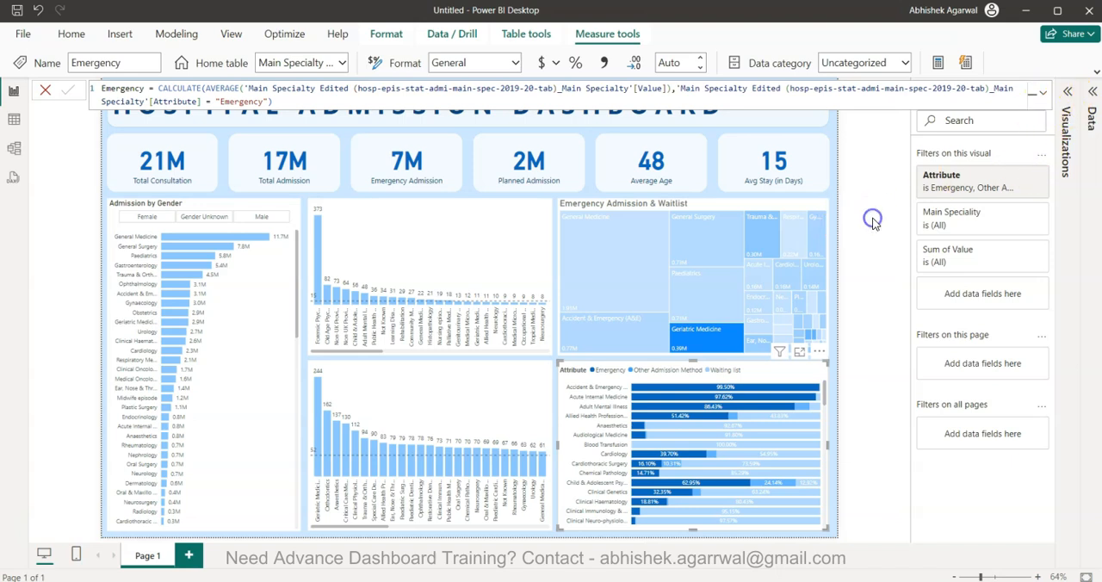
{"action": "left_click", "coordinate": [1045, 90]}
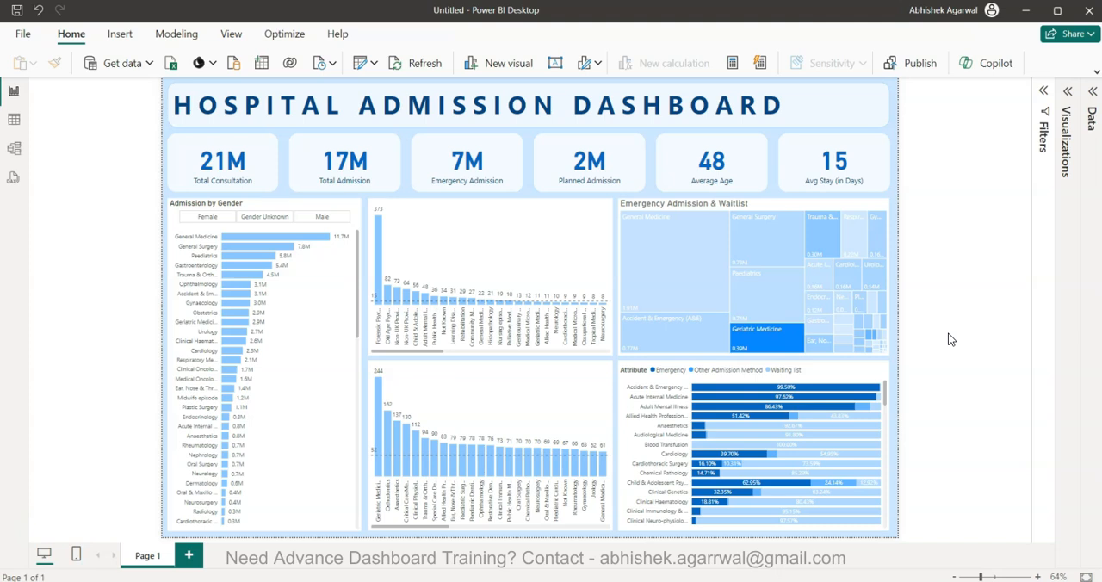
Reopen the visual's formatting and filter settings and turn on the title of the upper column chart
{"action": "left_click", "coordinate": [477, 248]}
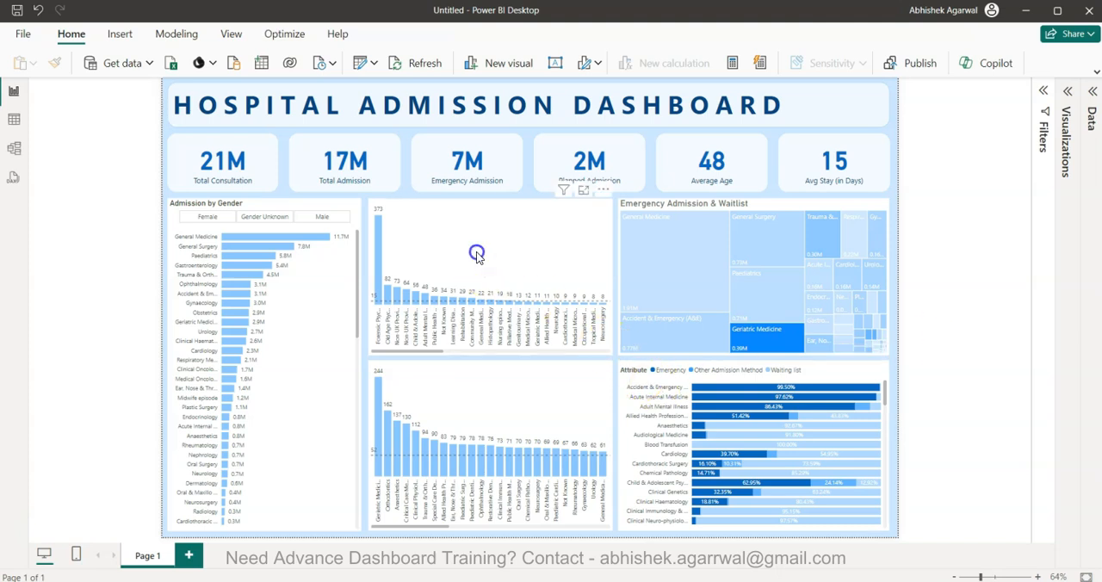
{"action": "left_click", "coordinate": [1067, 91]}
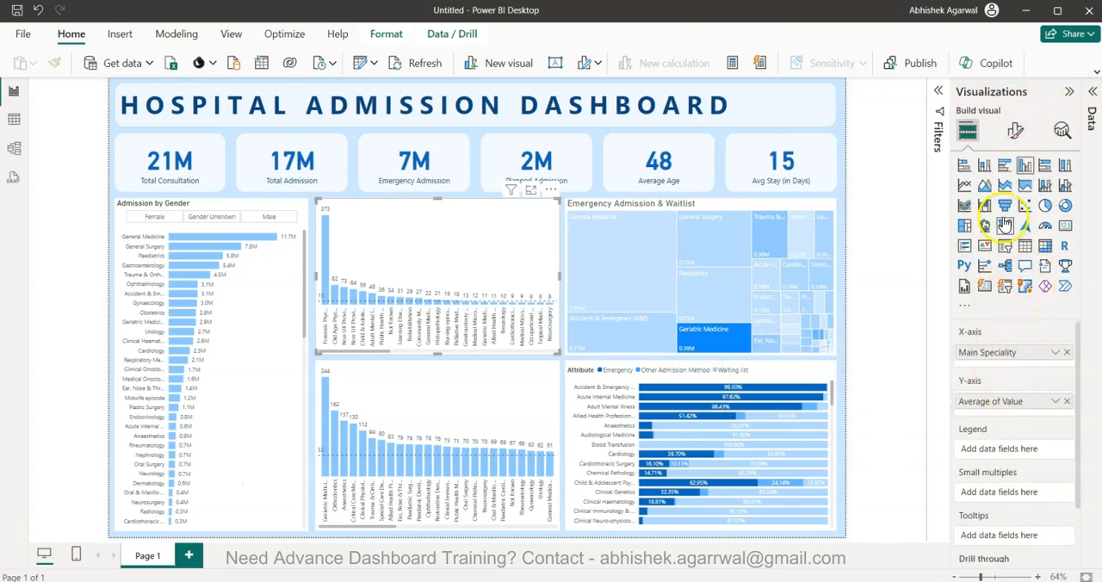
{"action": "left_click", "coordinate": [938, 91]}
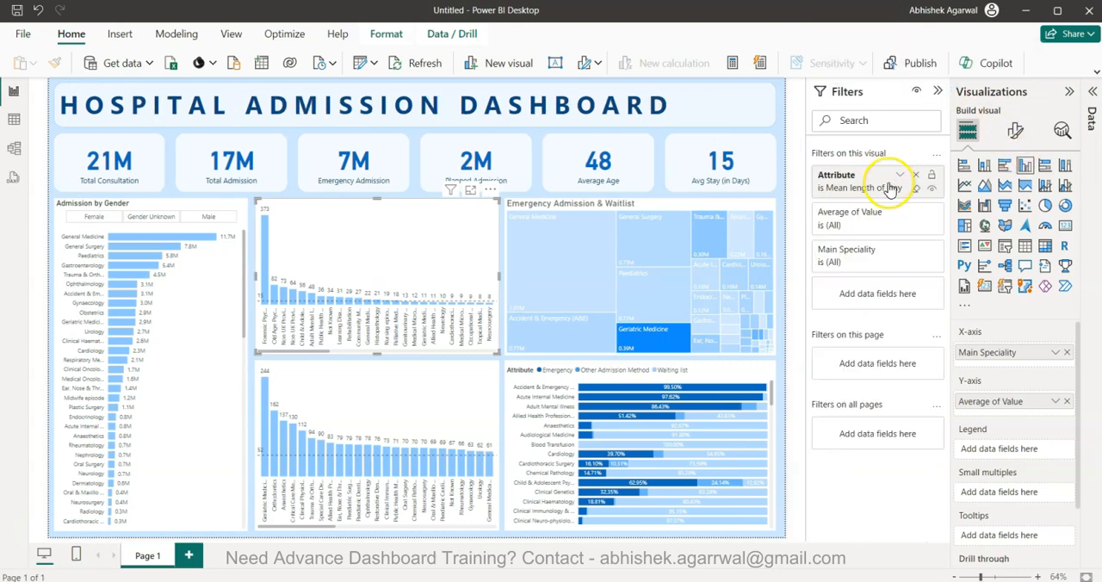
{"action": "left_click", "coordinate": [1016, 130]}
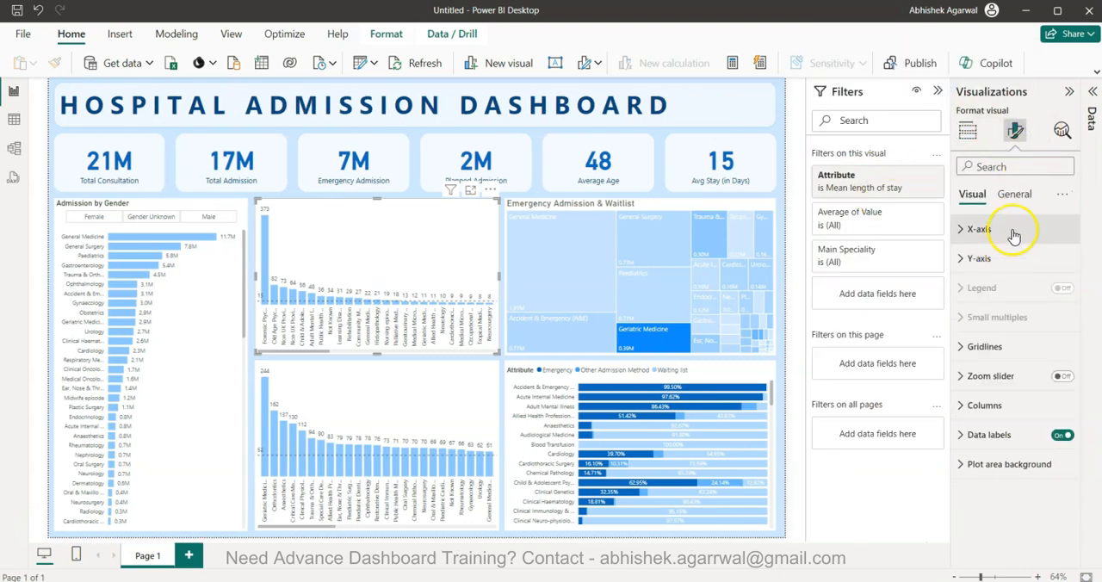
{"action": "left_click", "coordinate": [1014, 194]}
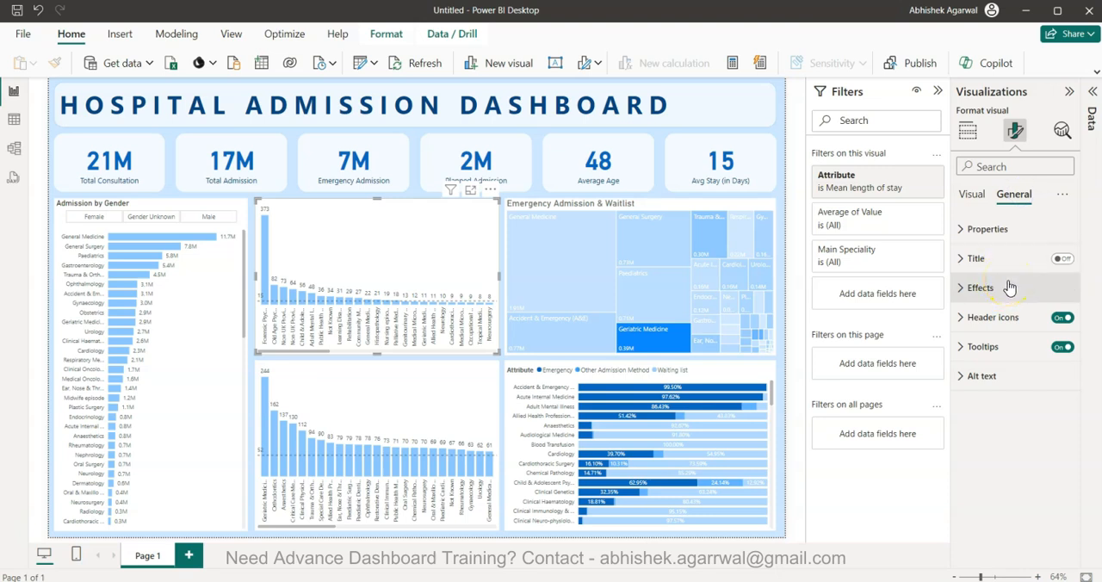
{"action": "left_click", "coordinate": [1062, 258]}
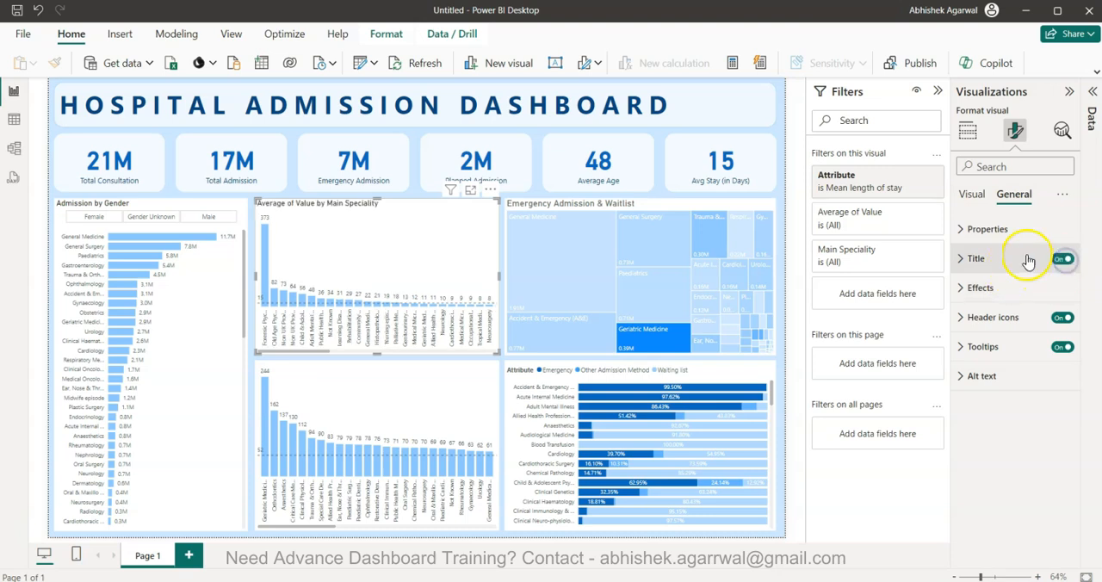
Set the upper column chart's title to "Average Days Stayed in Speciality"
{"action": "left_click", "coordinate": [1028, 256]}
{"action": "triple_click", "coordinate": [995, 328]}
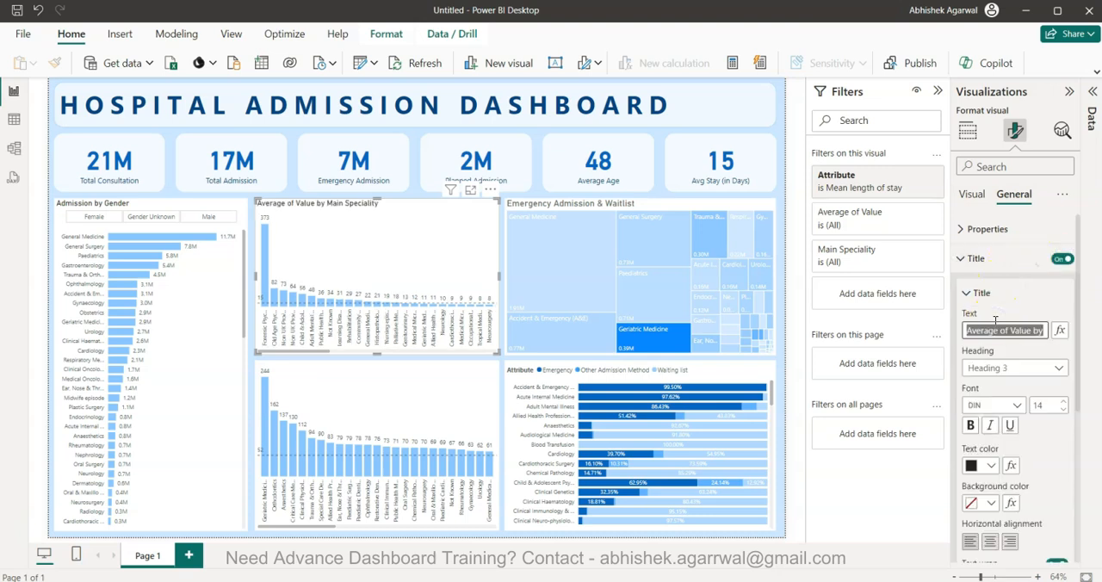
{"action": "type", "text": "Aver"}
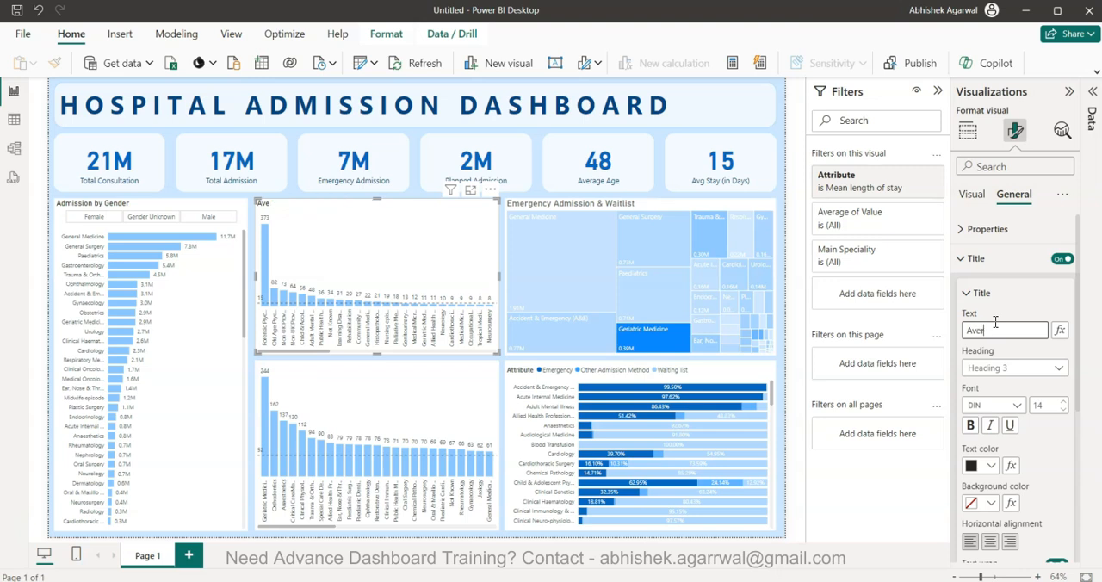
{"action": "type", "text": "age Days Sta"}
{"action": "type", "text": "yed by"}
{"action": "type", "text": " Speciality"}
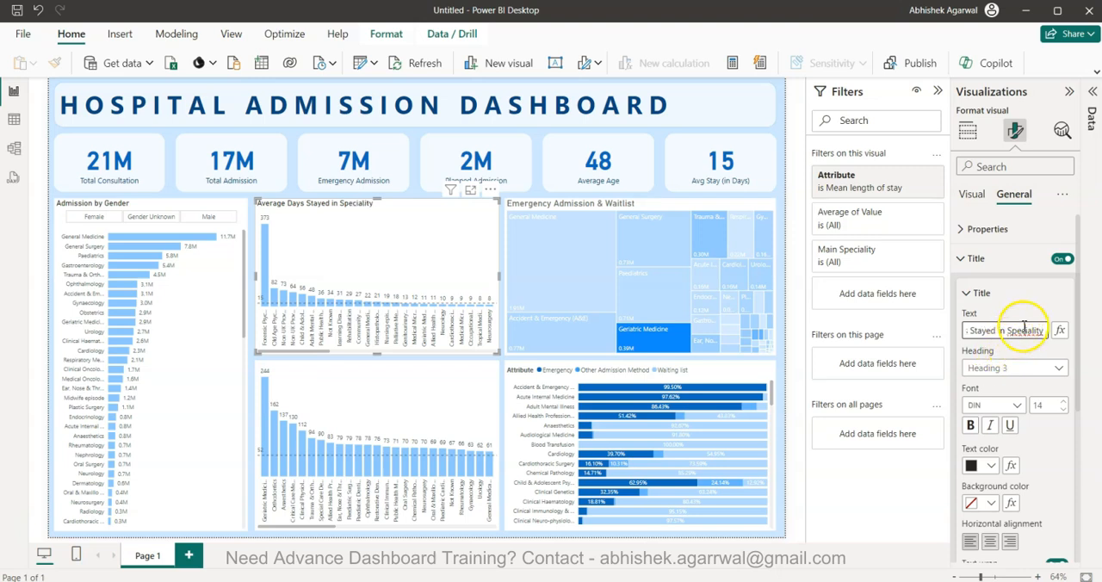
{"action": "right_click", "coordinate": [1025, 330]}
{"action": "left_click", "coordinate": [1040, 330]}
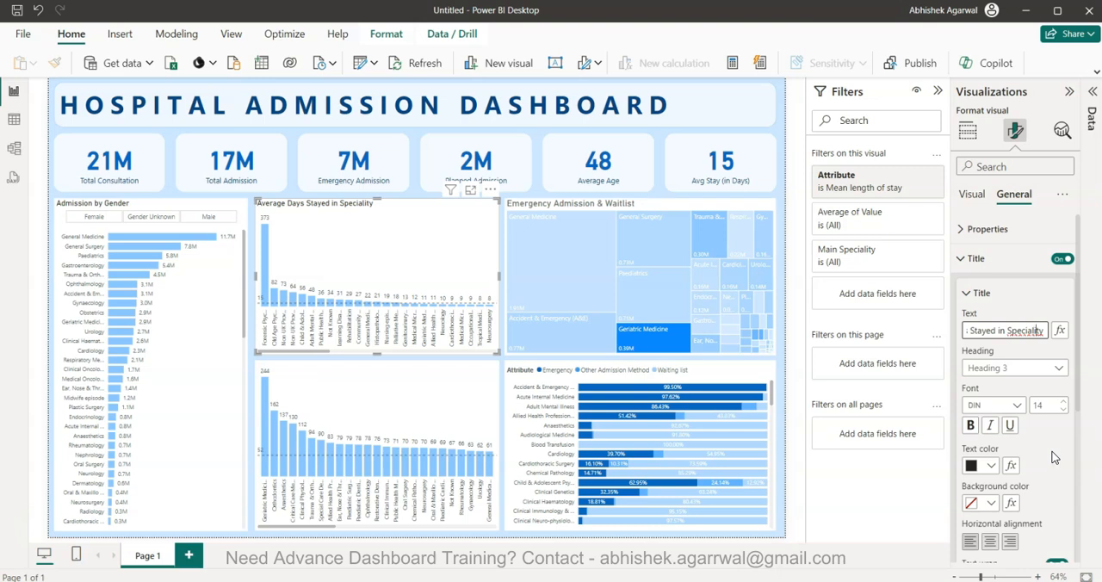
{"action": "left_click", "coordinate": [1024, 330]}
{"action": "right_click", "coordinate": [1023, 330]}
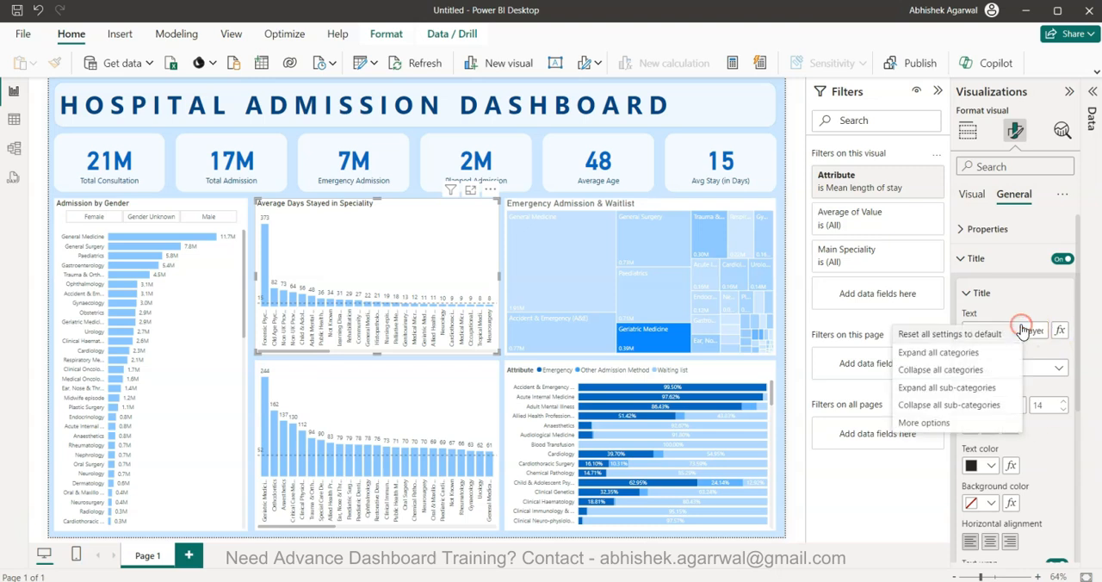
{"action": "left_click", "coordinate": [1023, 329]}
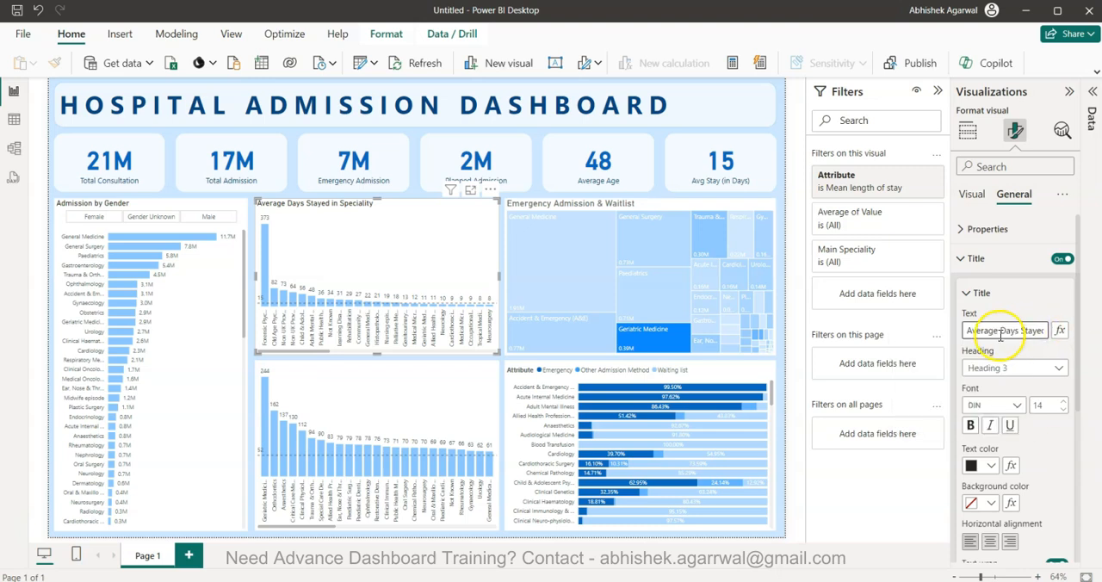
Turn on the lower column chart's title and reuse the upper chart's title text, "Average Days Stayed in Speciality", for it
{"action": "triple_click", "coordinate": [997, 336]}
{"action": "key", "text": "ctrl+c"}
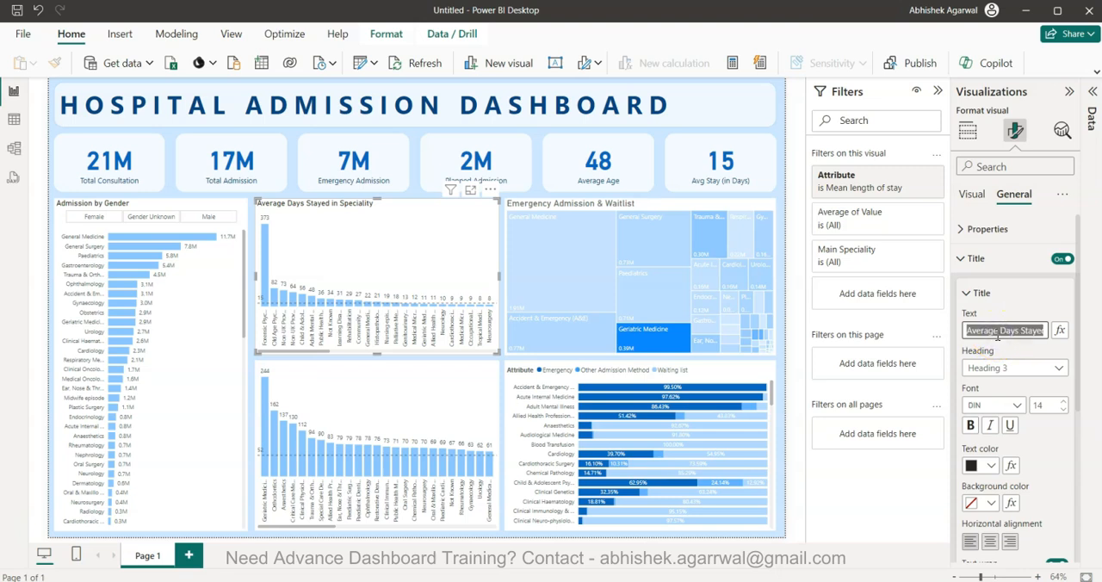
{"action": "left_click", "coordinate": [372, 385]}
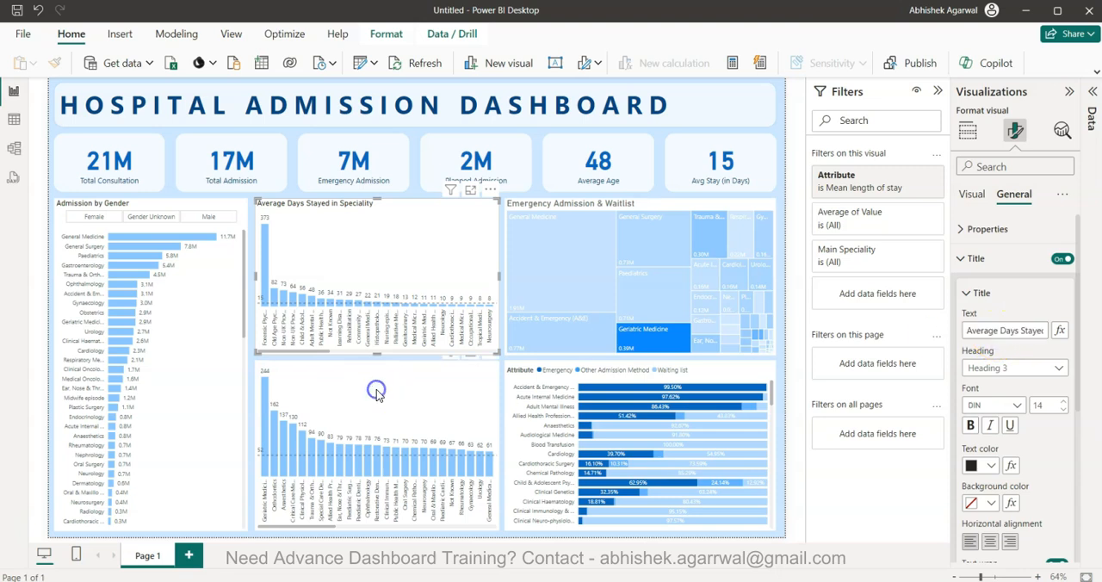
{"action": "left_click", "coordinate": [1062, 258]}
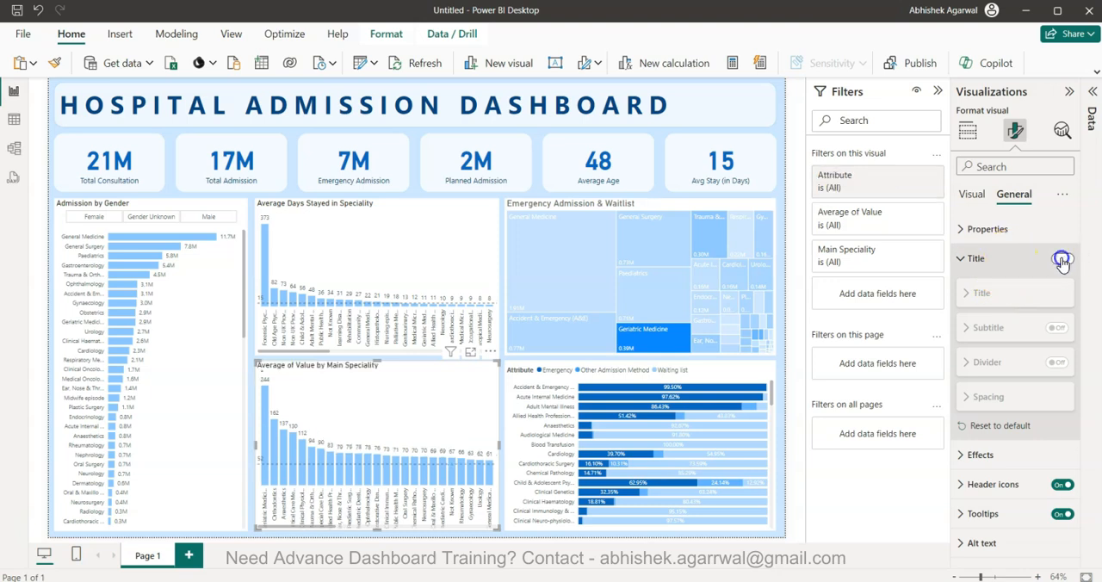
{"action": "triple_click", "coordinate": [1000, 334]}
{"action": "key", "text": "ctrl+v"}
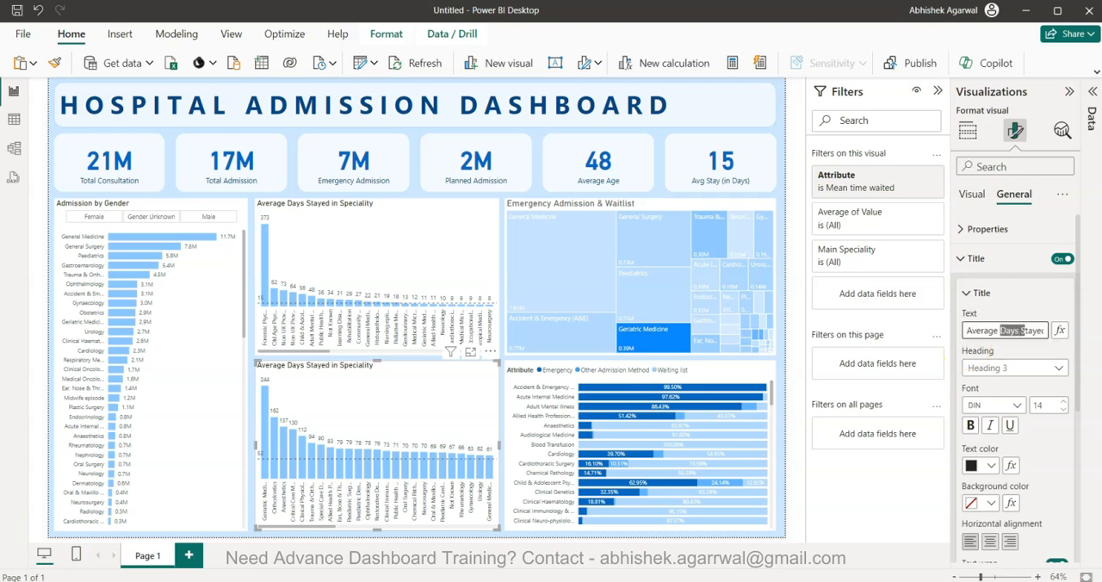
Reword the lower column chart's title to "Average Wait time in Speciality"
{"action": "key", "text": "shift+Right"}
{"action": "key", "text": "shift+Right"}
{"action": "type", "text": "Wai"}
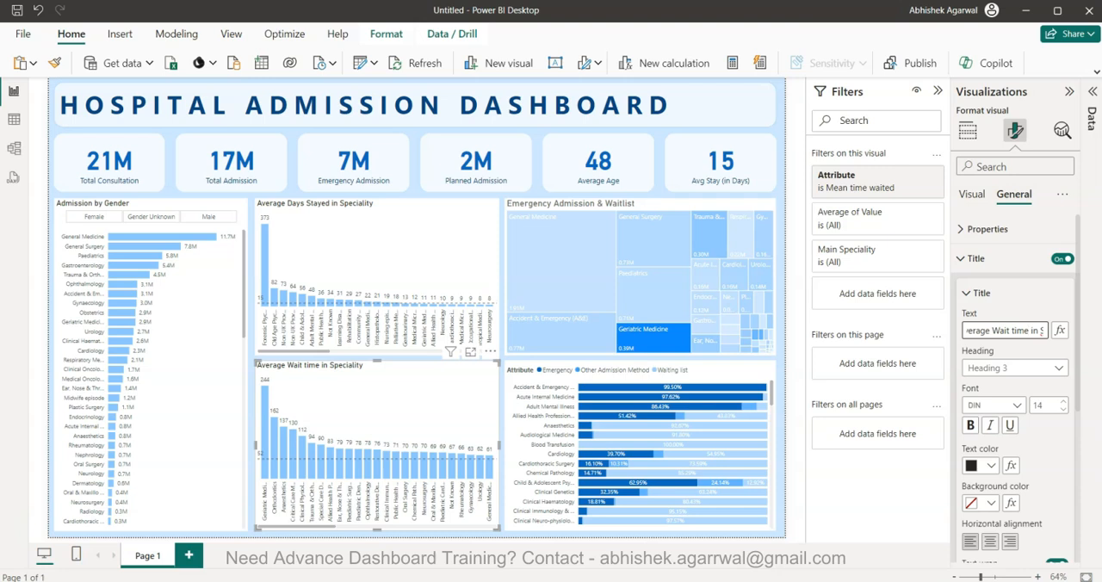
Increase the font size of the lower column chart's title and set its text color to dark gray
{"action": "left_click", "coordinate": [1062, 402]}
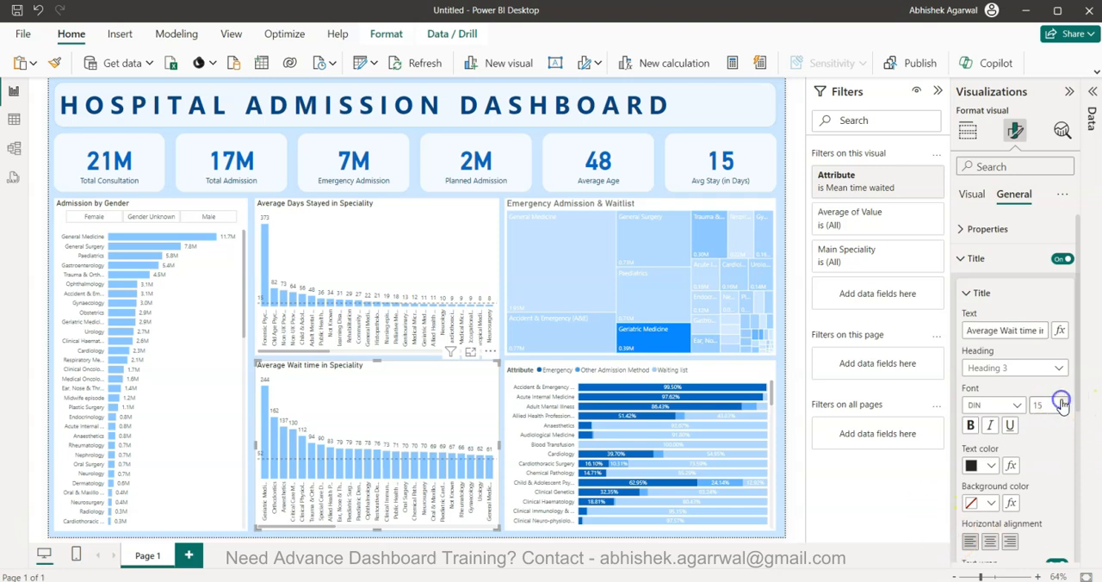
{"action": "left_click", "coordinate": [990, 466]}
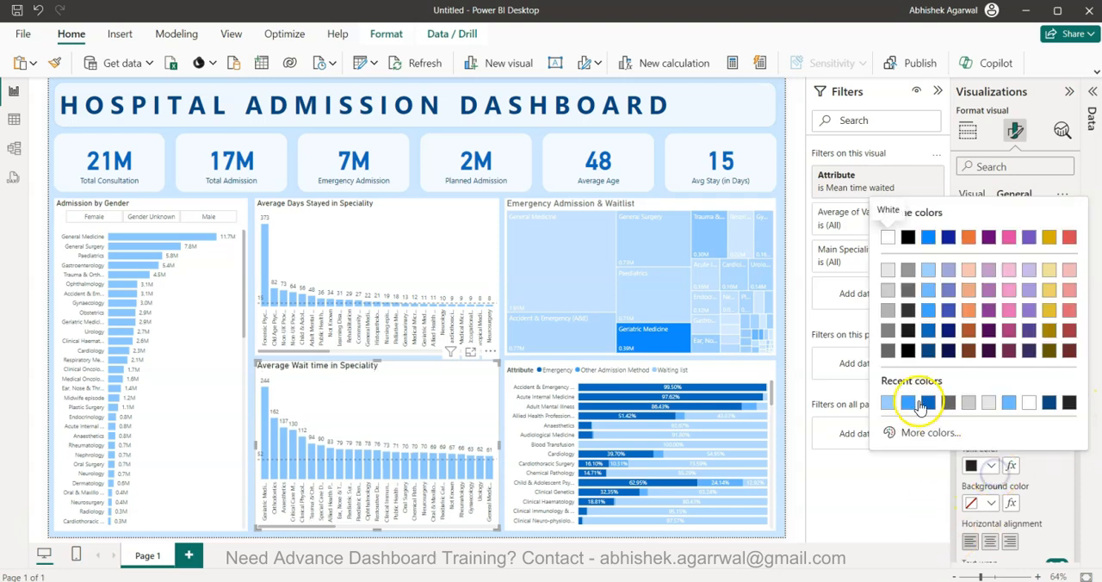
{"action": "left_click", "coordinate": [887, 354]}
Set the upper column chart's title to dark gray text with font size 16
{"action": "left_click", "coordinate": [373, 258]}
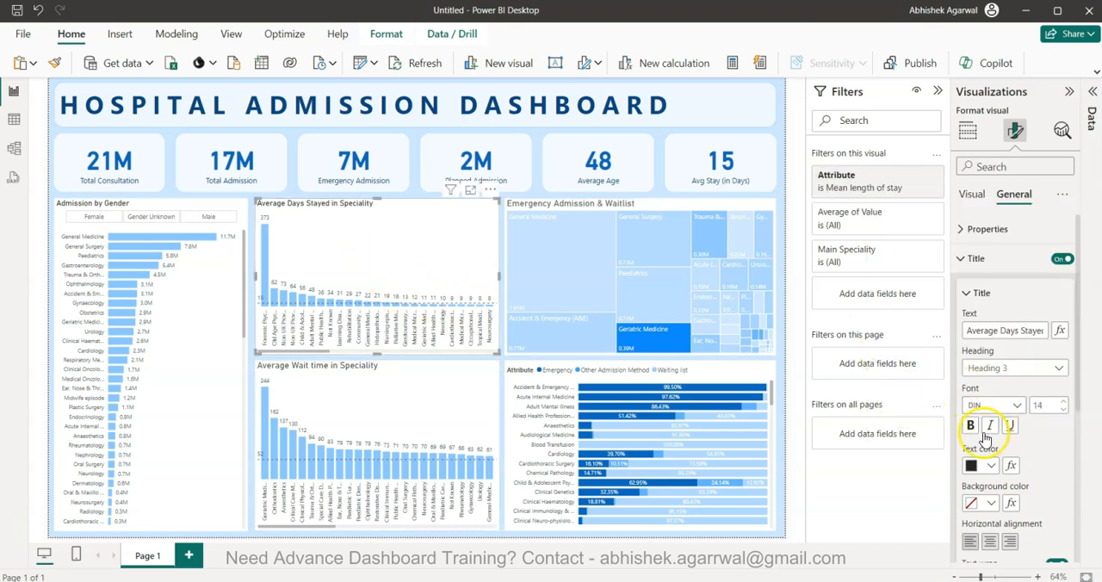
{"action": "left_click", "coordinate": [973, 468]}
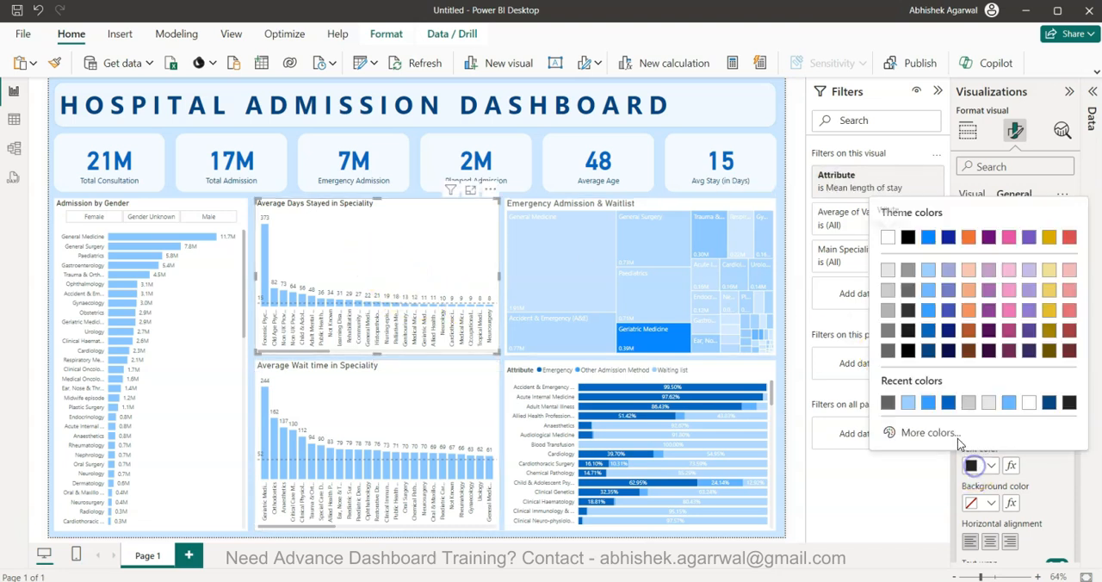
{"action": "left_click", "coordinate": [887, 354]}
{"action": "left_click", "coordinate": [1064, 403]}
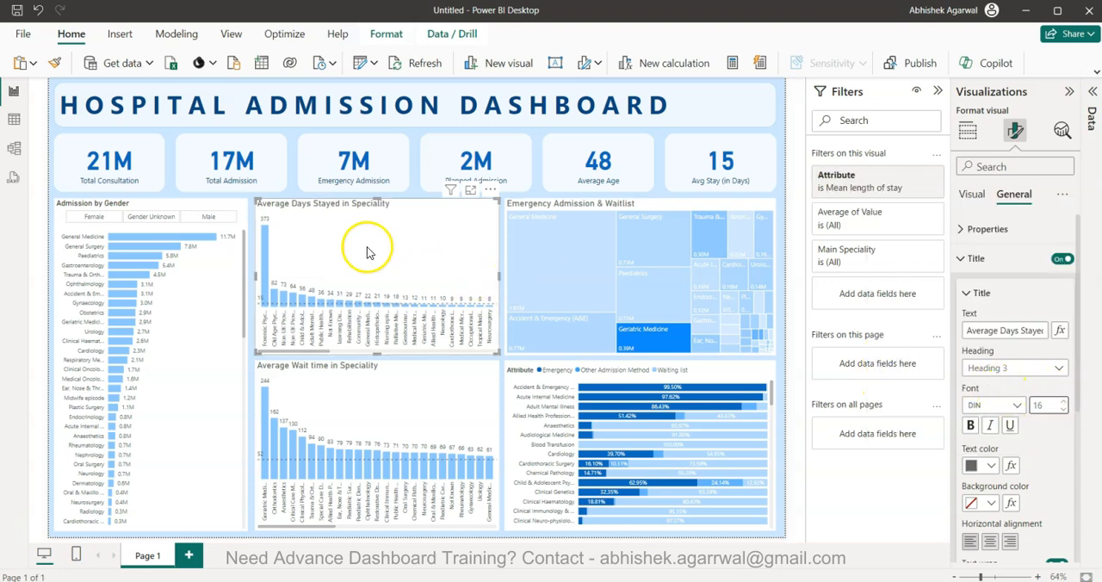
Set the "Admission by Gender" slicer's title to dark gray text with font size 16
{"action": "left_click", "coordinate": [235, 208]}
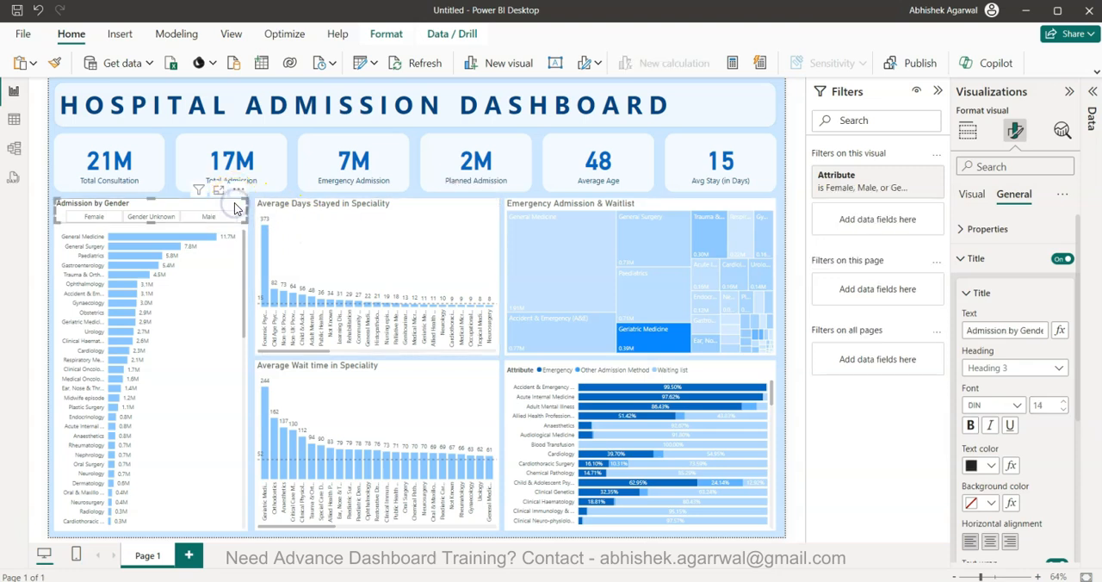
{"action": "left_click", "coordinate": [989, 465]}
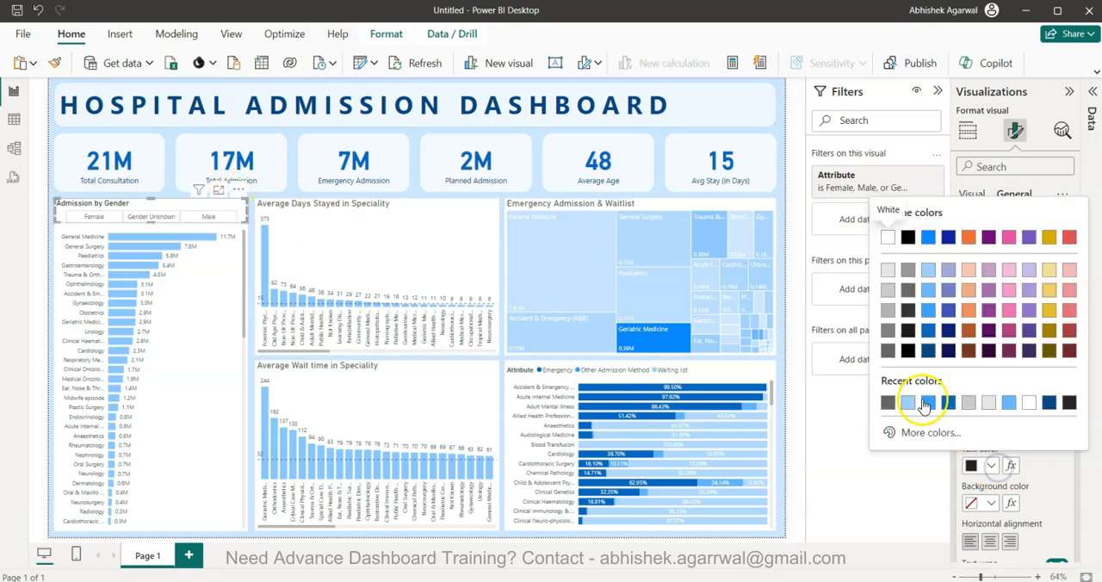
{"action": "left_click", "coordinate": [891, 356]}
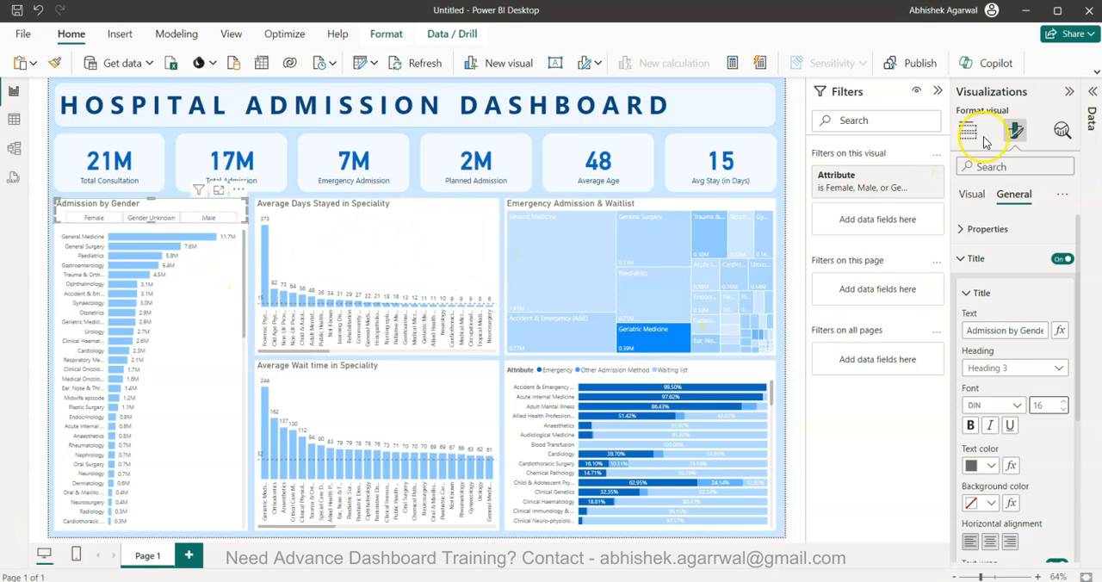
Collapse the Visualizations and Filters panes and deselect the slicer to show the full dashboard
{"action": "left_click", "coordinate": [1068, 92]}
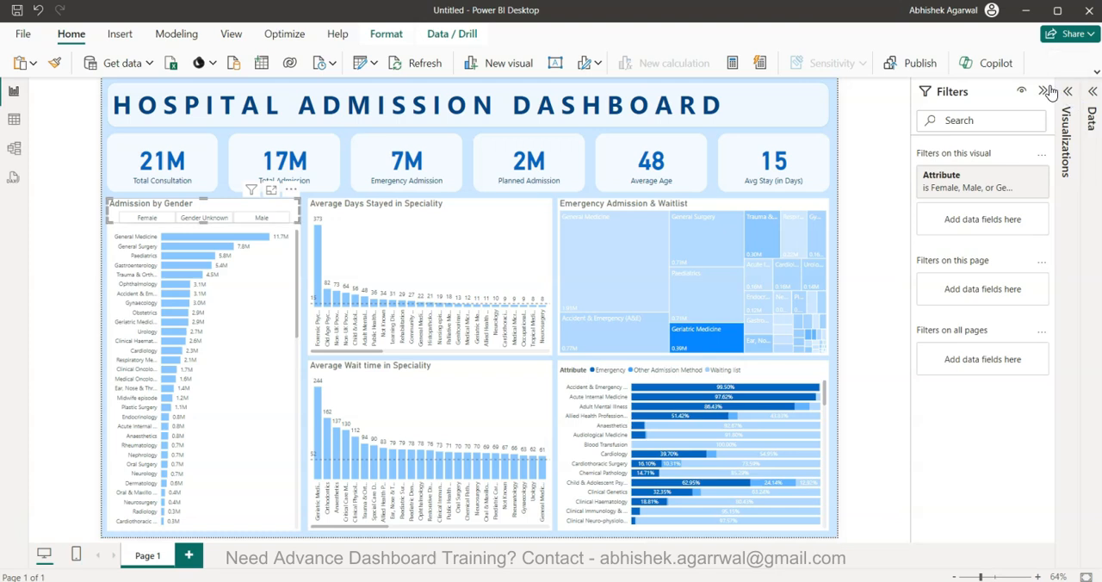
{"action": "left_click", "coordinate": [1041, 93]}
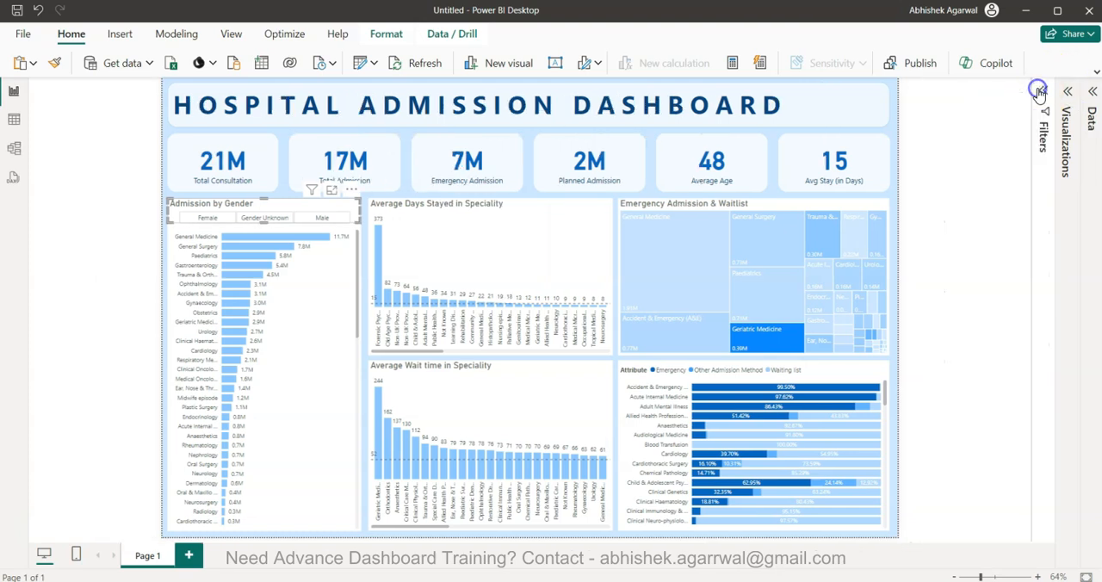
{"action": "left_click", "coordinate": [919, 233]}
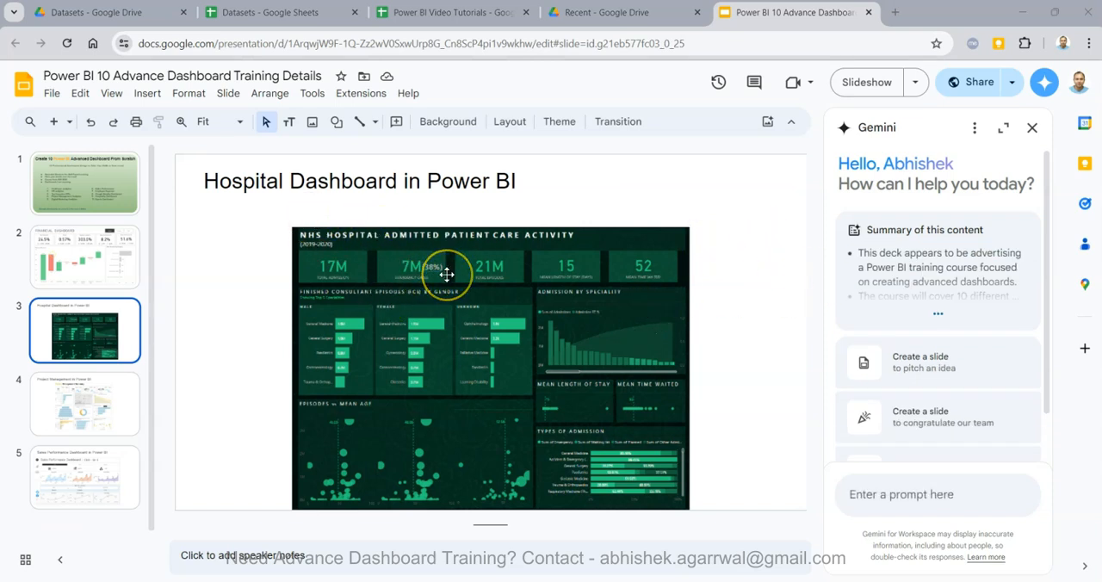
In the Google Slides training deck, close the Gemini assistant and examine the NHS hospital reference dashboard's cards, gender charts, mean age plots and admission types
{"action": "left_click", "coordinate": [1032, 128]}
{"action": "scroll", "coordinate": [790, 332], "scroll_direction": "up", "scroll_amount": 5}
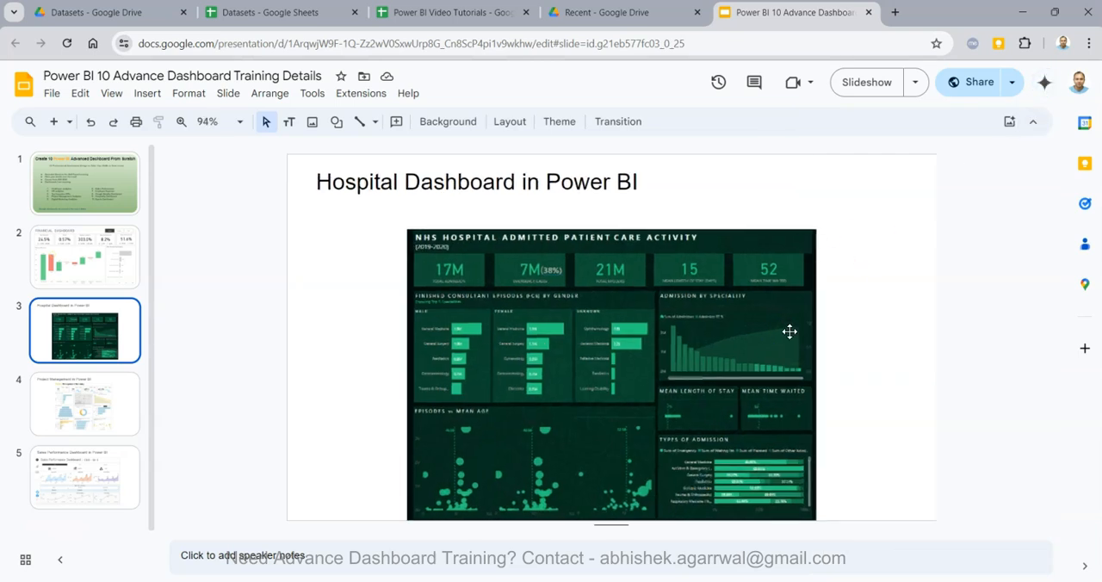
{"action": "scroll", "coordinate": [789, 332], "scroll_direction": "up", "scroll_amount": 2}
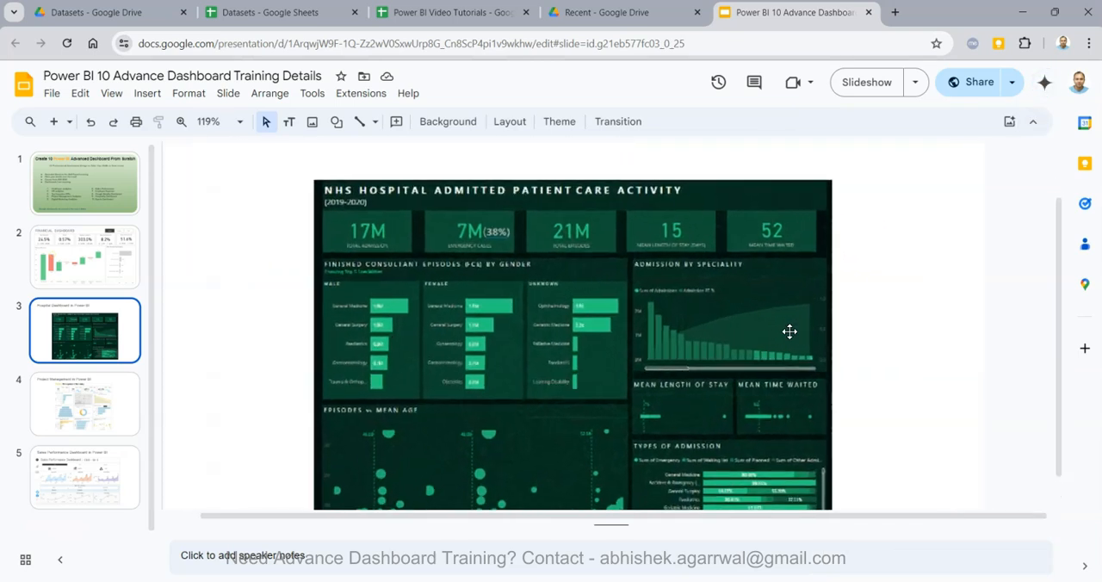
{"action": "scroll", "coordinate": [789, 332], "scroll_direction": "up", "scroll_amount": 3}
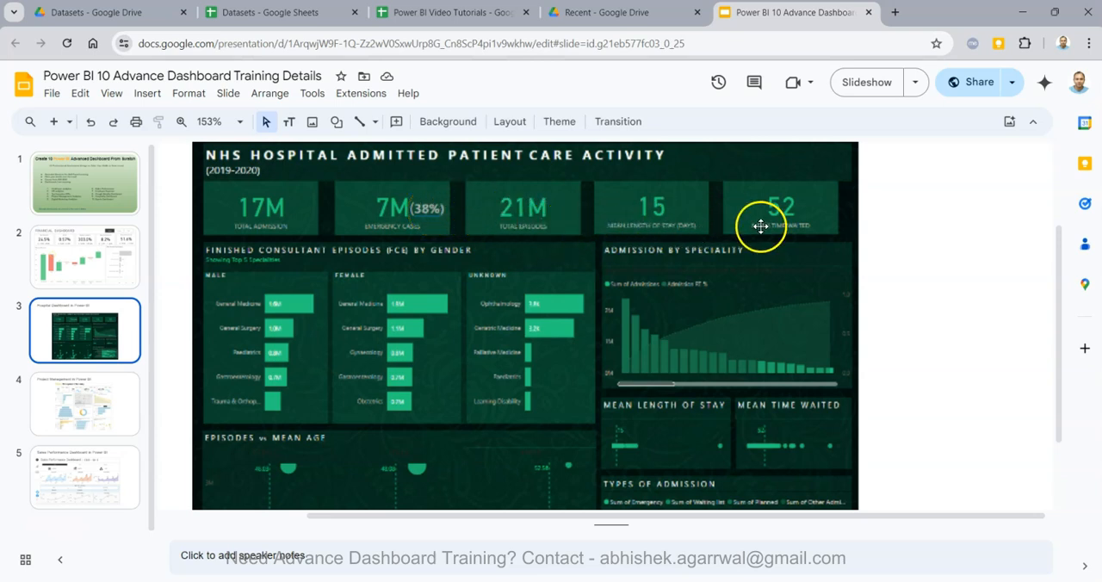
{"action": "scroll", "coordinate": [761, 225], "scroll_direction": "down", "scroll_amount": 1}
{"action": "scroll", "coordinate": [761, 226], "scroll_direction": "down", "scroll_amount": 1}
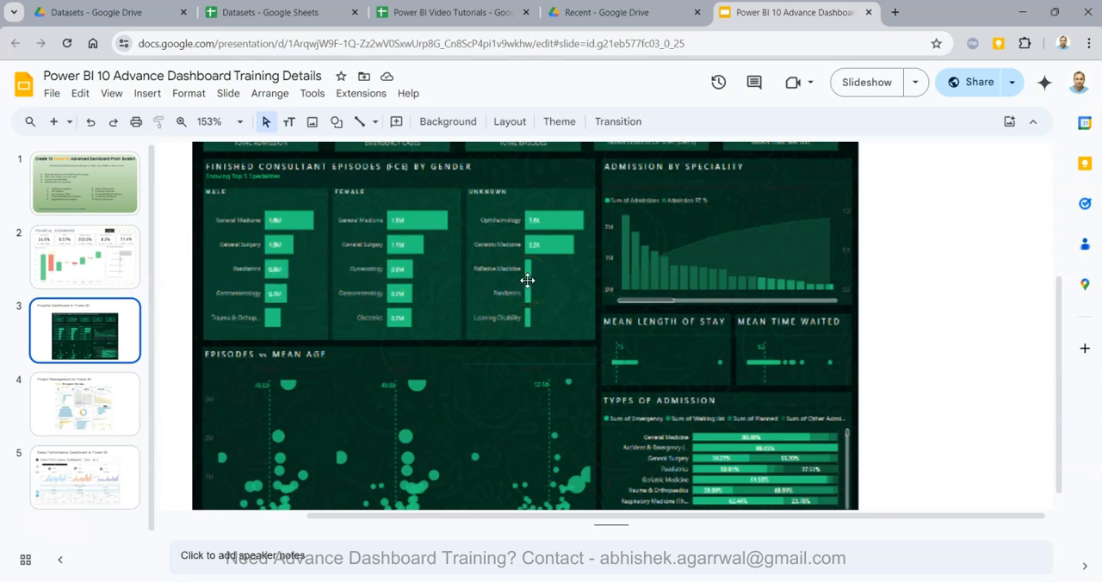
{"action": "scroll", "coordinate": [527, 280], "scroll_direction": "down", "scroll_amount": 1}
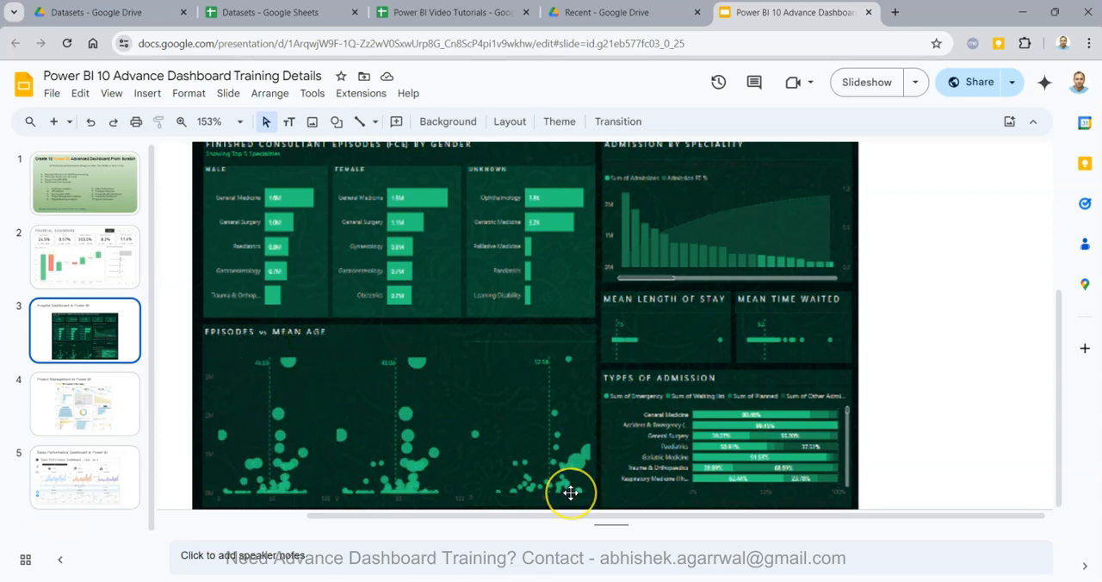
{"action": "scroll", "coordinate": [572, 493], "scroll_direction": "up", "scroll_amount": 3}
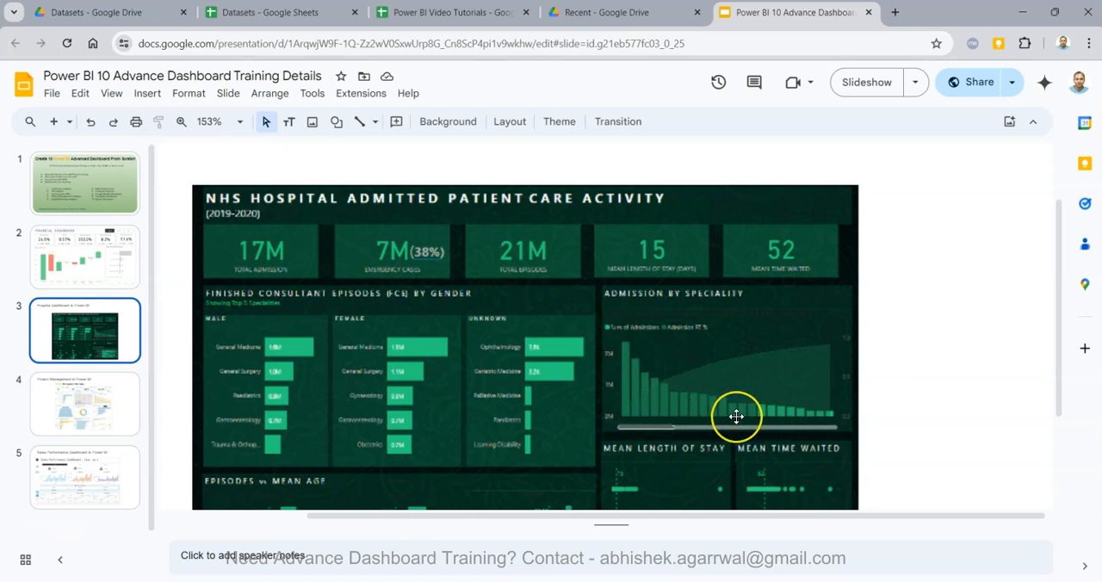
{"action": "scroll", "coordinate": [737, 416], "scroll_direction": "down", "scroll_amount": 3}
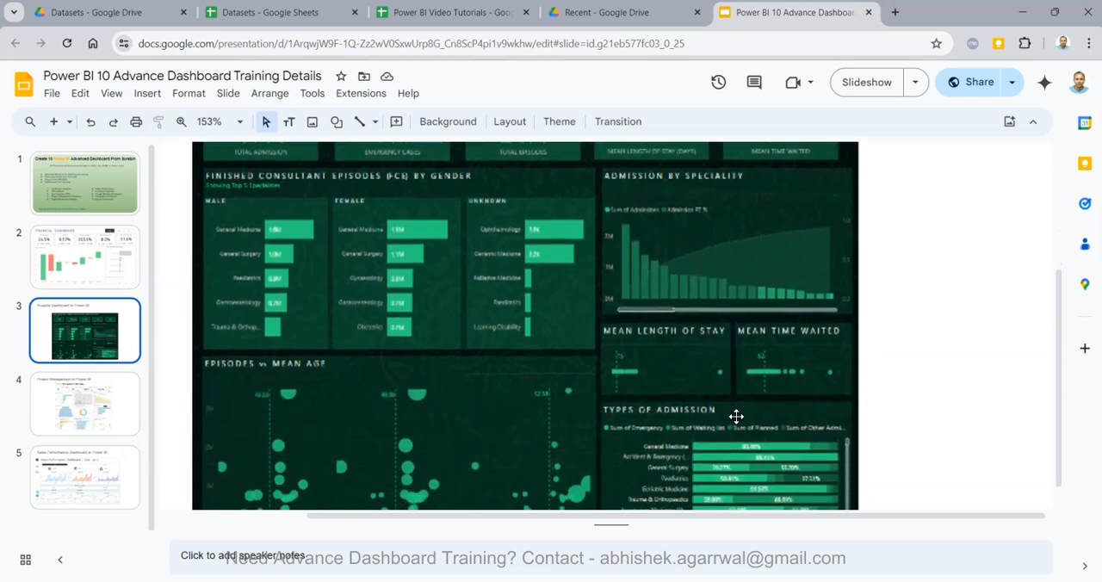
{"action": "scroll", "coordinate": [737, 417], "scroll_direction": "down", "scroll_amount": 1}
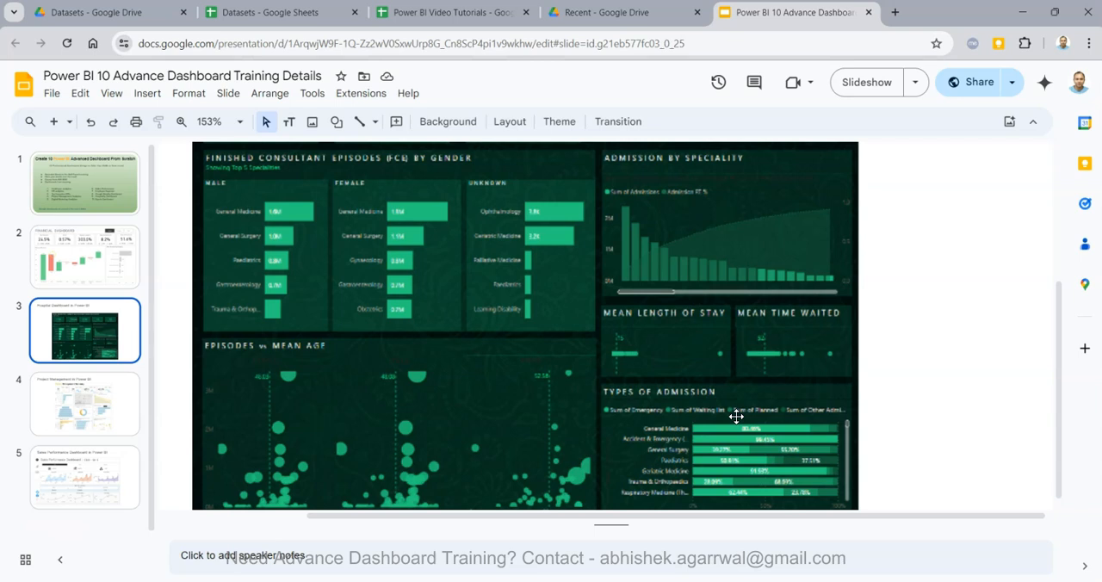
{"action": "scroll", "coordinate": [737, 417], "scroll_direction": "down", "scroll_amount": 1}
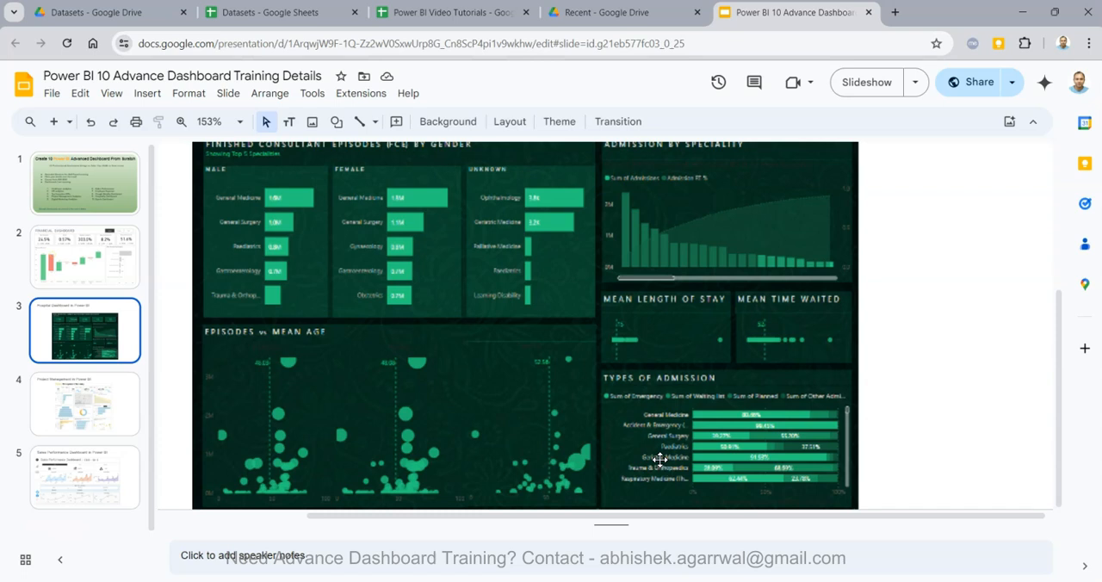
{"action": "scroll", "coordinate": [660, 459], "scroll_direction": "up", "scroll_amount": 4}
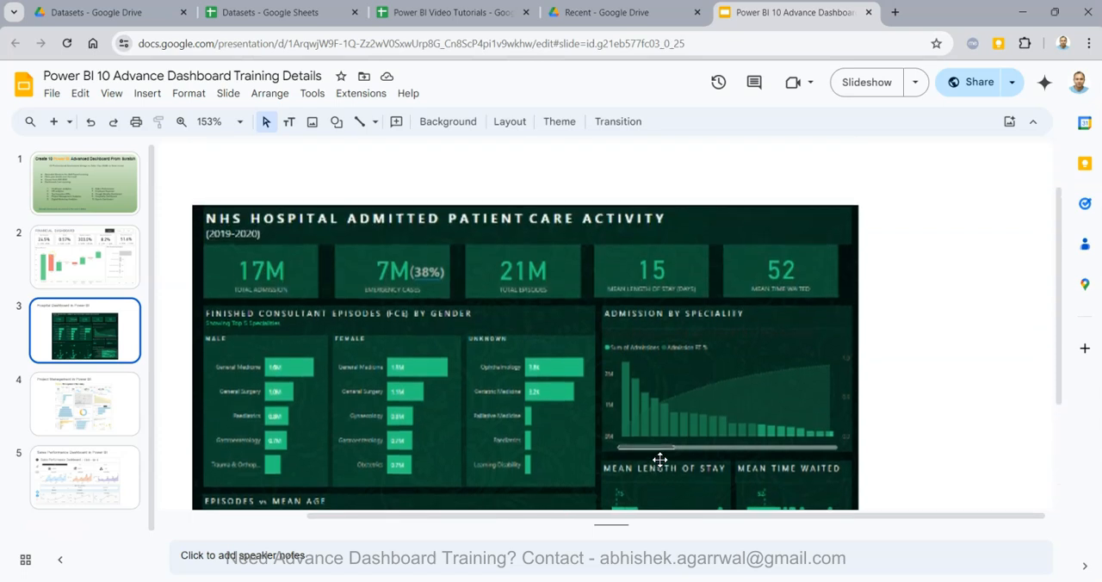
{"action": "scroll", "coordinate": [660, 459], "scroll_direction": "down", "scroll_amount": 4}
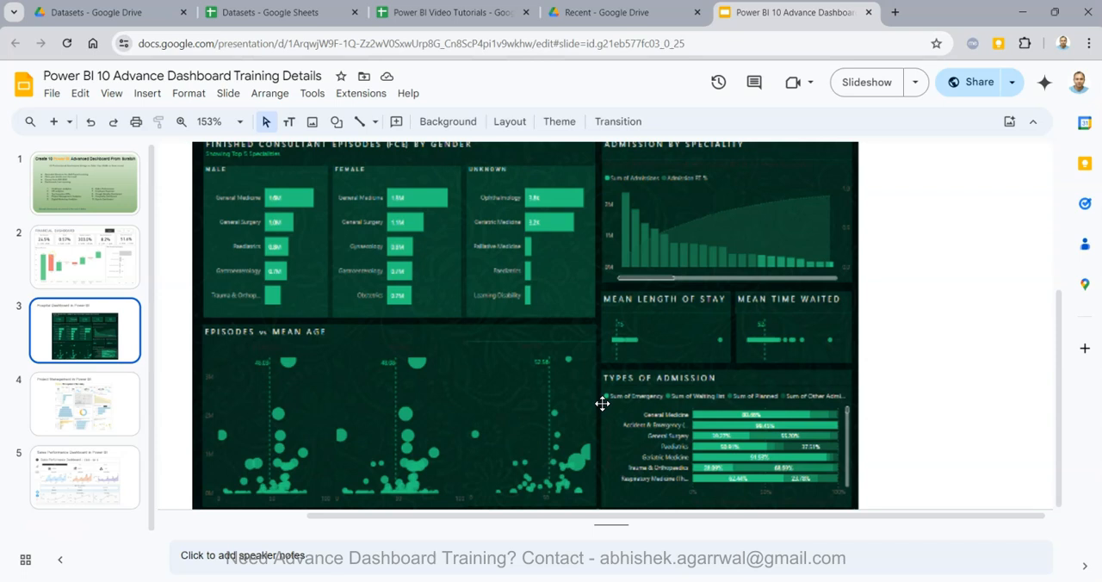
Switch back to the untitled Power BI Desktop report and show the dashboard page with no visual selected
{"action": "mouse_move", "coordinate": [259, 579]}
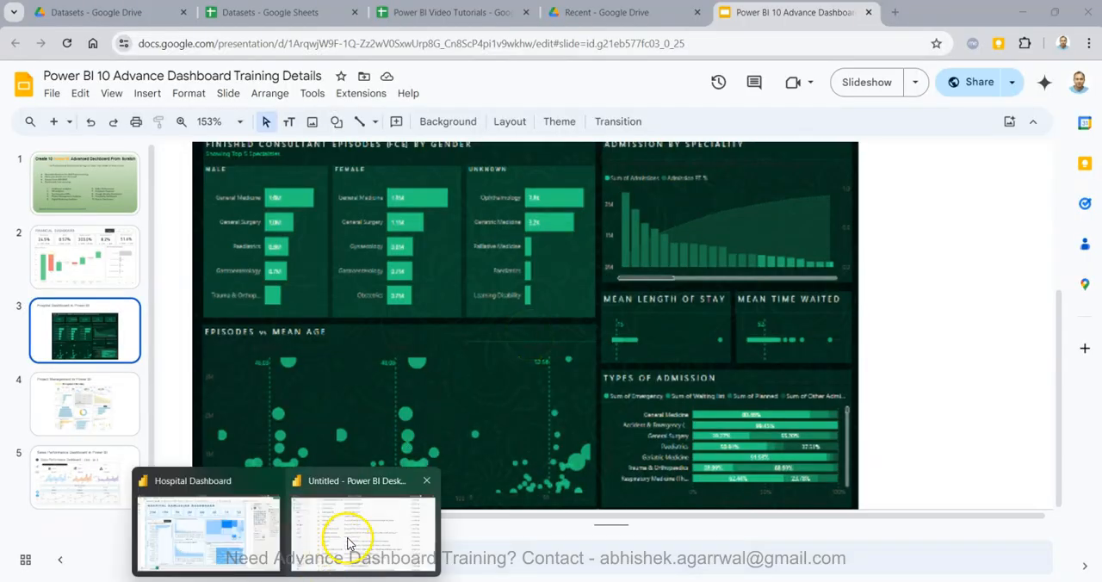
{"action": "left_click", "coordinate": [353, 530]}
{"action": "key", "text": "Escape"}
{"action": "left_click", "coordinate": [113, 296]}
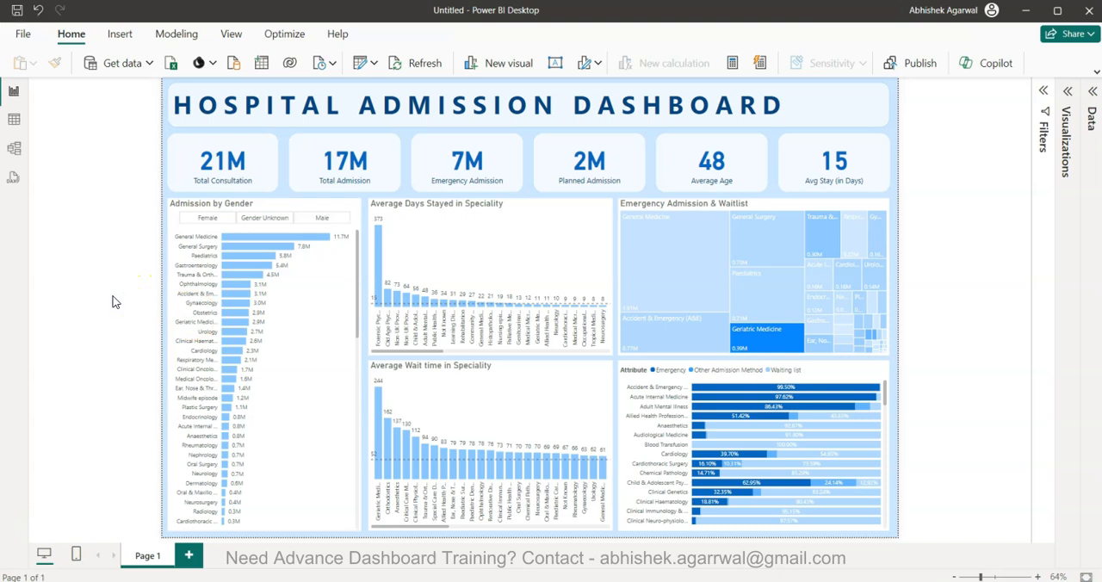